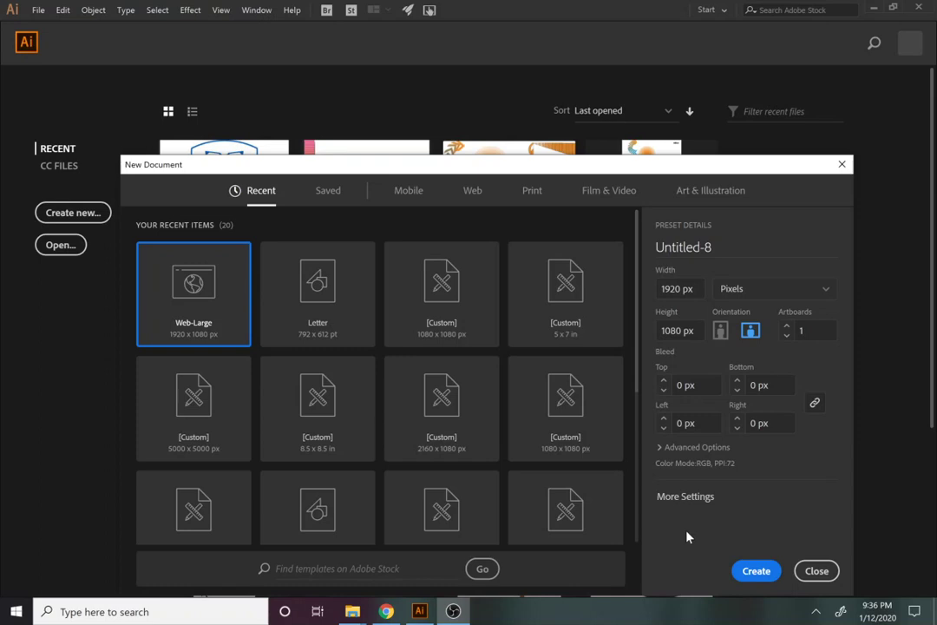
# Create a 1920 x 1080 px document and draw a circle about 386 px in diameter on the artboard's left half
pyautogui.click(756, 570)
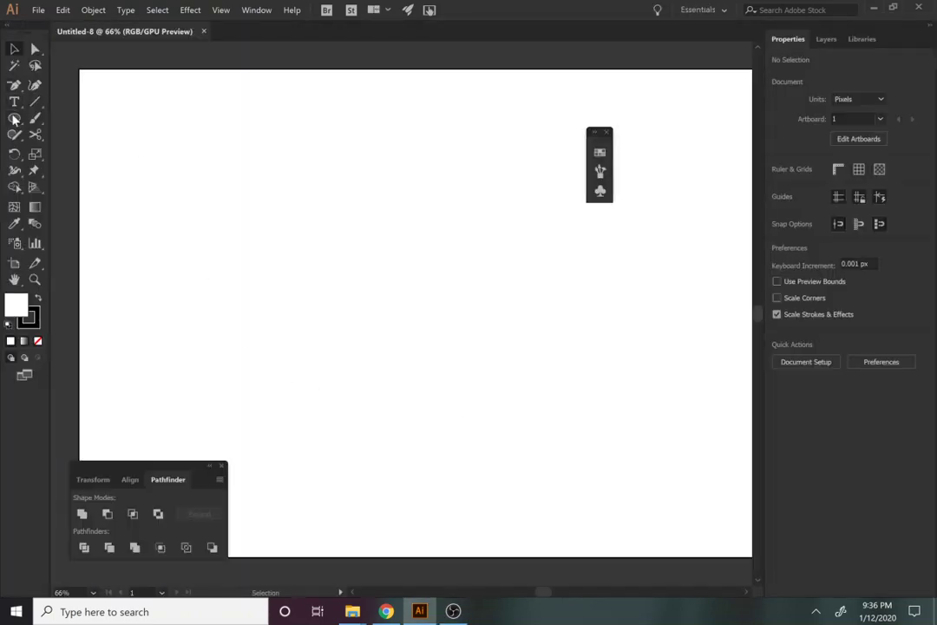
pyautogui.click(14, 119)
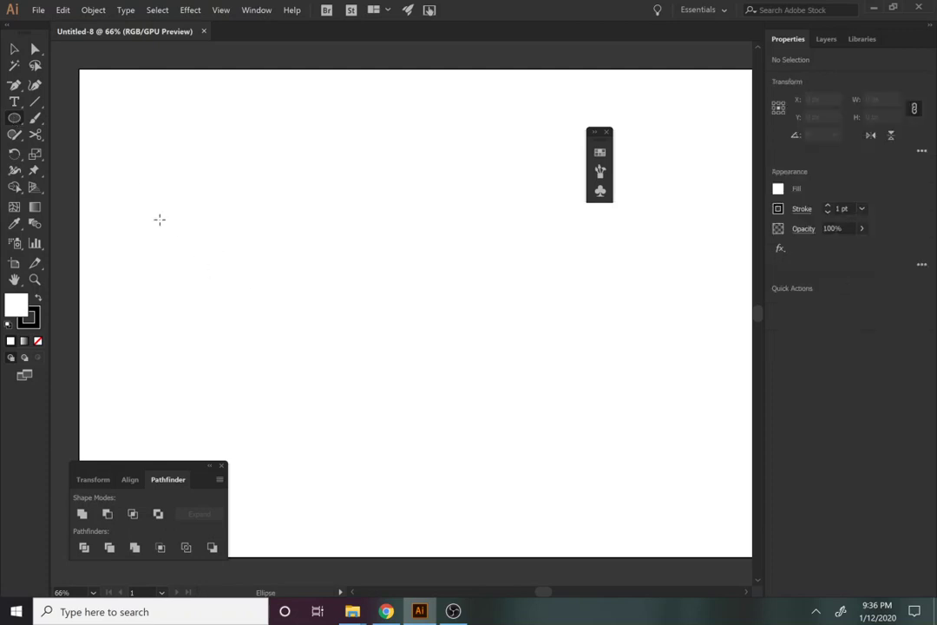
pyautogui.moveTo(160, 220)
pyautogui.mouseDown()
pyautogui.moveTo(340, 406)
pyautogui.moveTo(326, 394)
pyautogui.mouseUp()
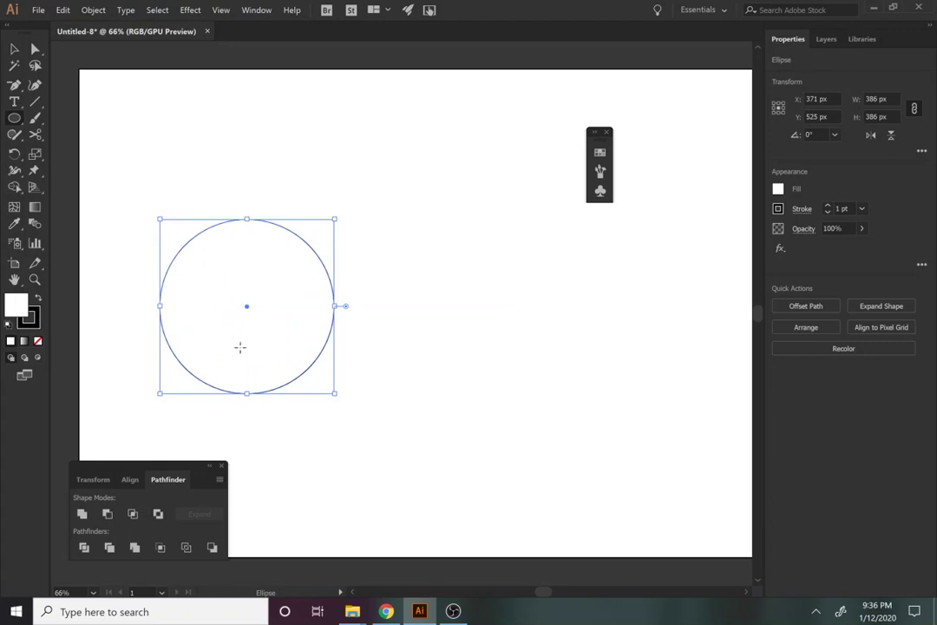
# Move the circle near the artboard's left edge and duplicate it twice to make an evenly spaced horizontal row of three
pyautogui.press('v')
pyautogui.moveTo(269, 391); pyautogui.dragTo(421, 424)
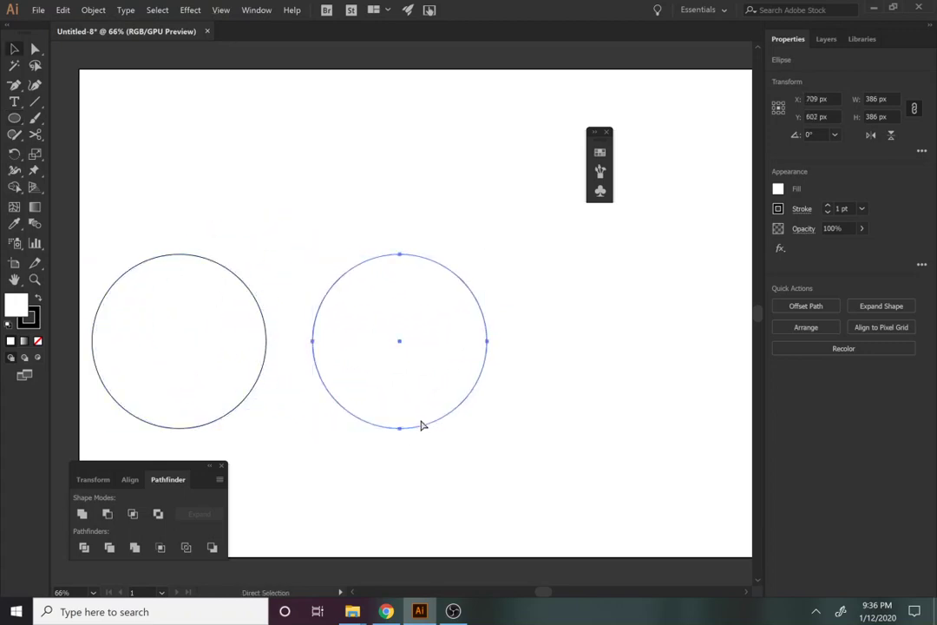
pyautogui.hotkey('ctrl', 'd')
pyautogui.click(253, 206)
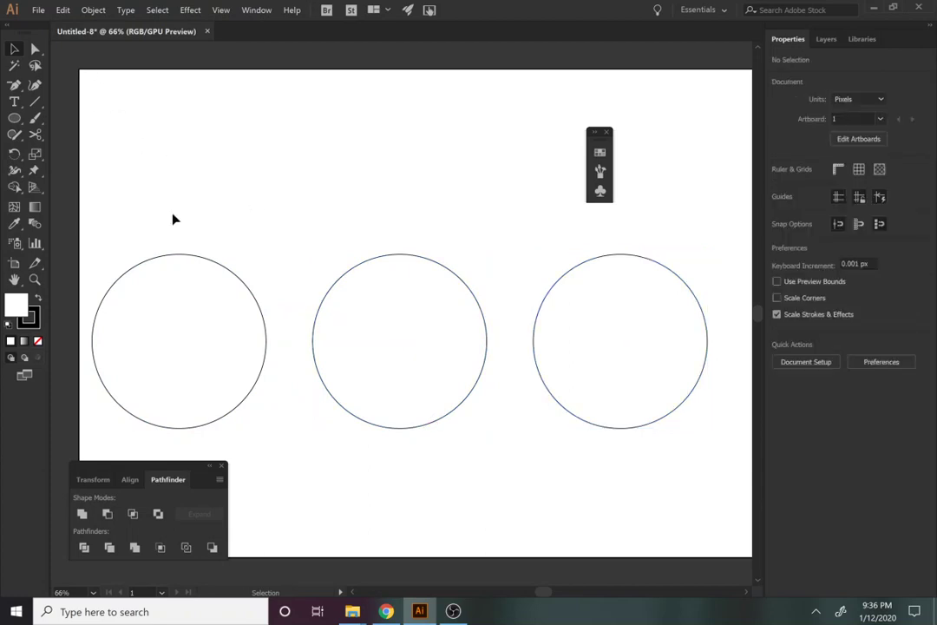
# Offset the leftmost circle's path outward by 25 px, and offset the resulting ring by another 25 px
pyautogui.click(178, 256)
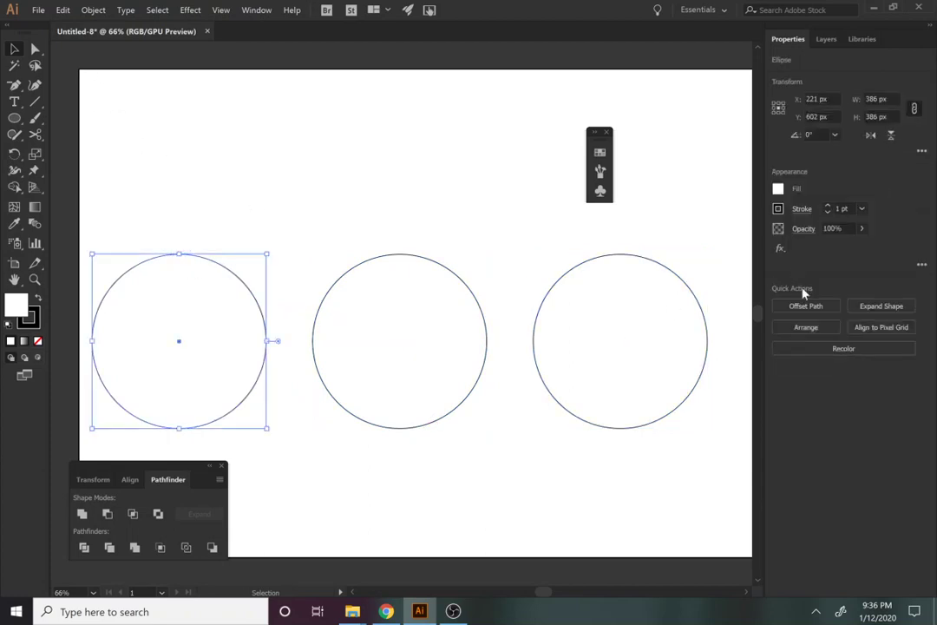
pyautogui.click(805, 305)
pyautogui.write('25')
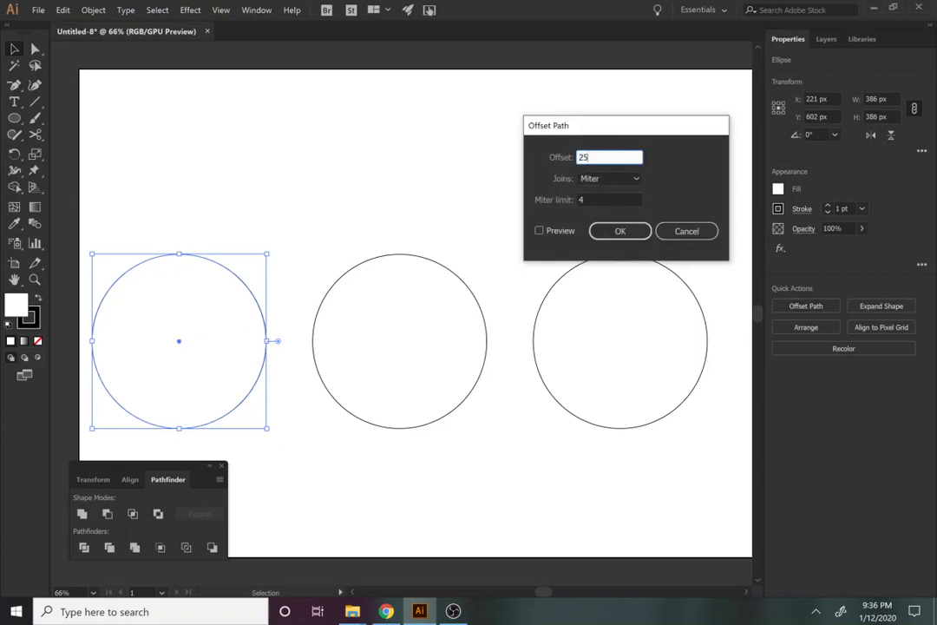
pyautogui.click(621, 230)
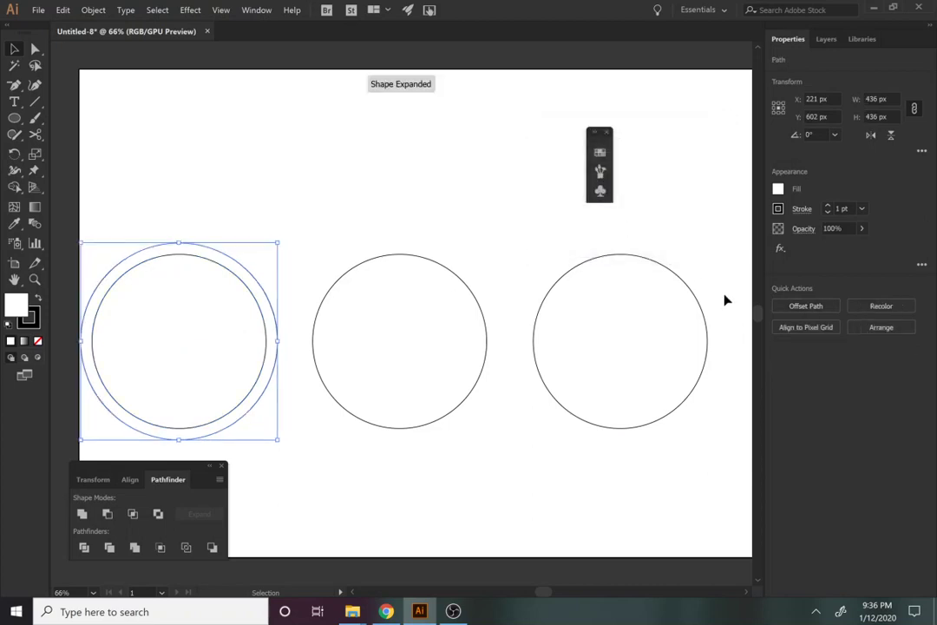
pyautogui.click(785, 308)
pyautogui.click(618, 232)
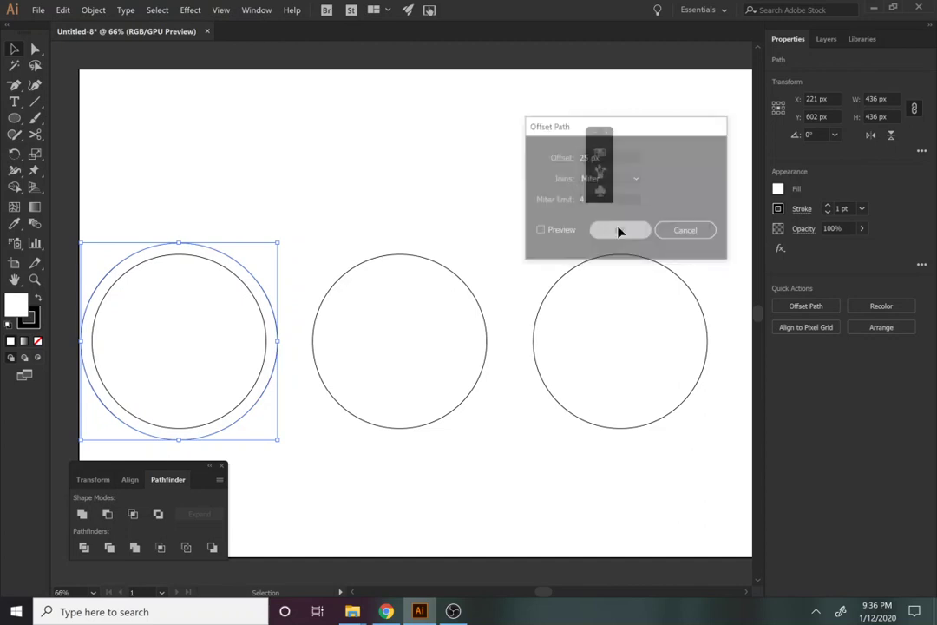
# Remove the fill from the three concentric circles and set their stroke to 2 pt
pyautogui.click(138, 210)
pyautogui.moveTo(138, 211); pyautogui.dragTo(182, 338)
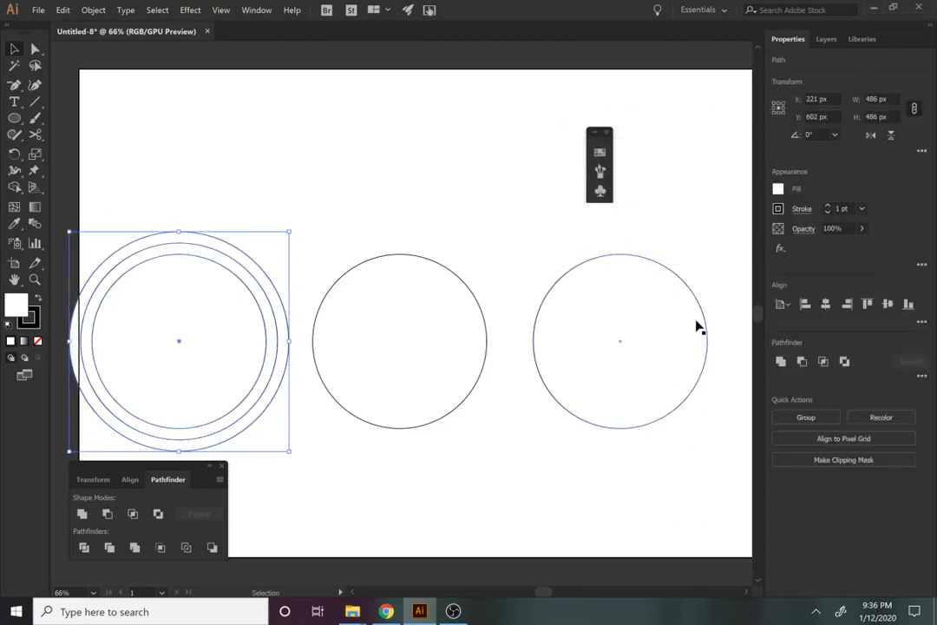
pyautogui.click(777, 189)
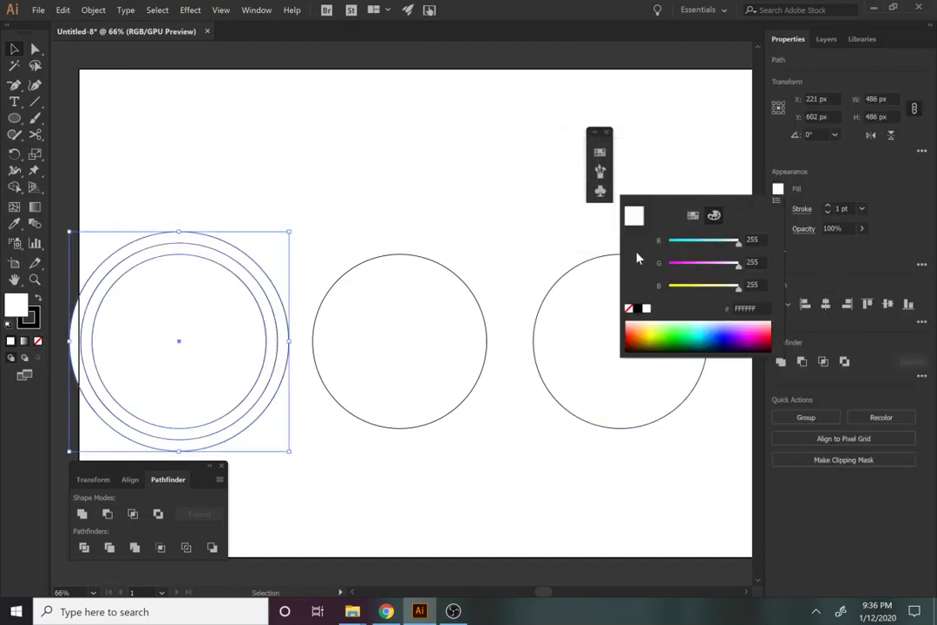
pyautogui.click(630, 310)
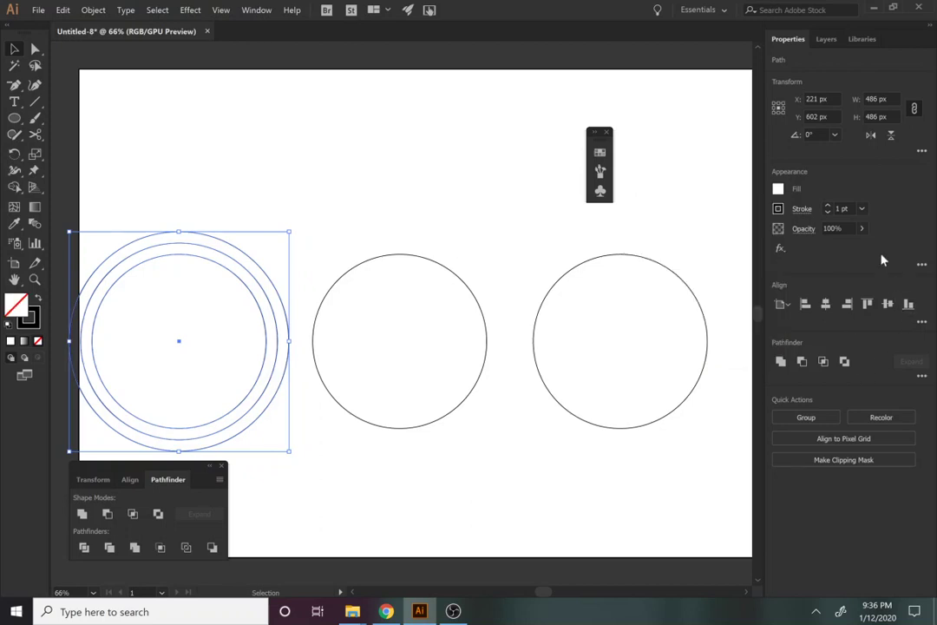
pyautogui.click(829, 207)
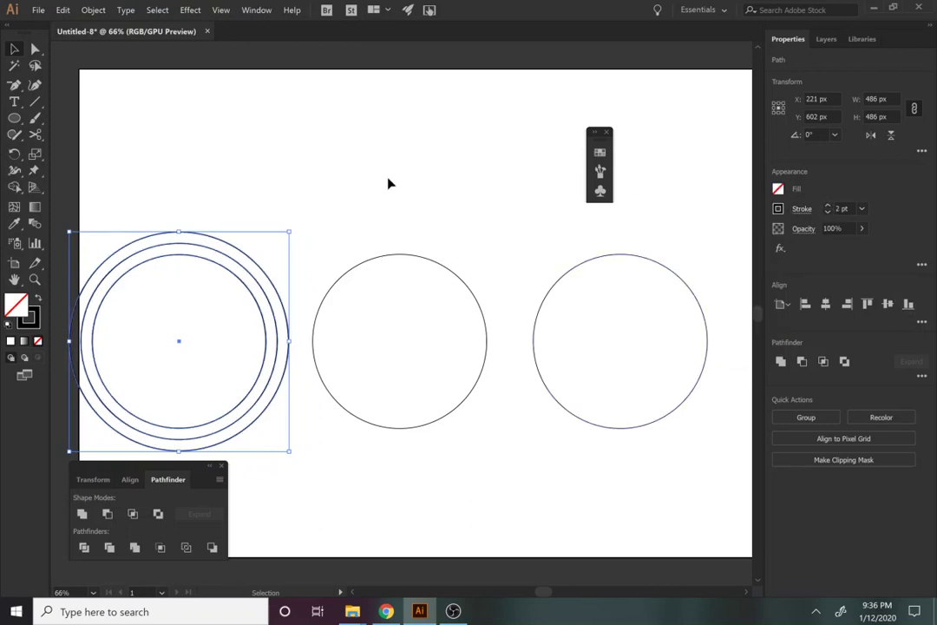
pyautogui.click(389, 182)
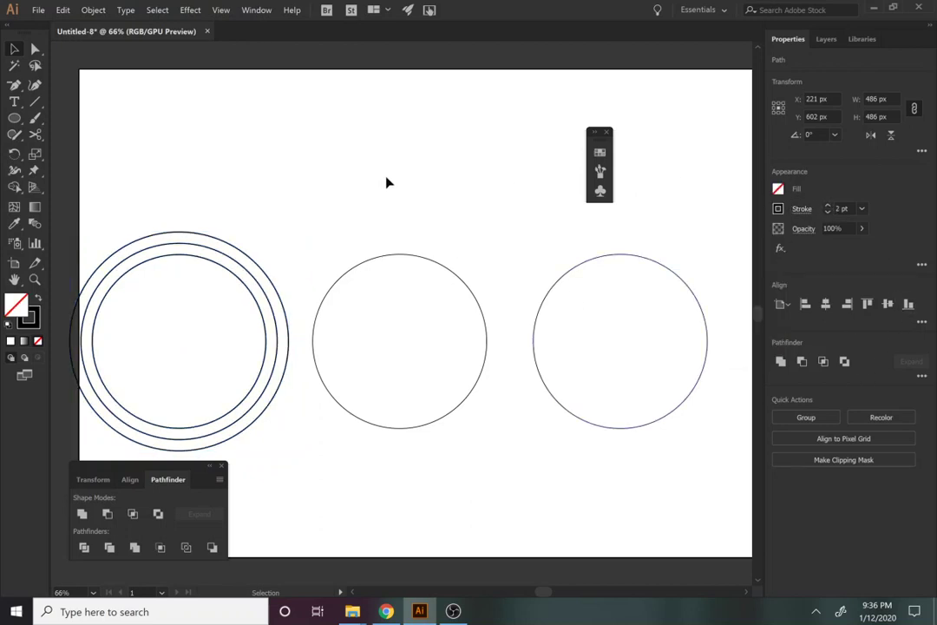
# Draw a vertical line about 76 px tall above the leftmost circles and set its stroke to 5 pt
pyautogui.click(35, 101)
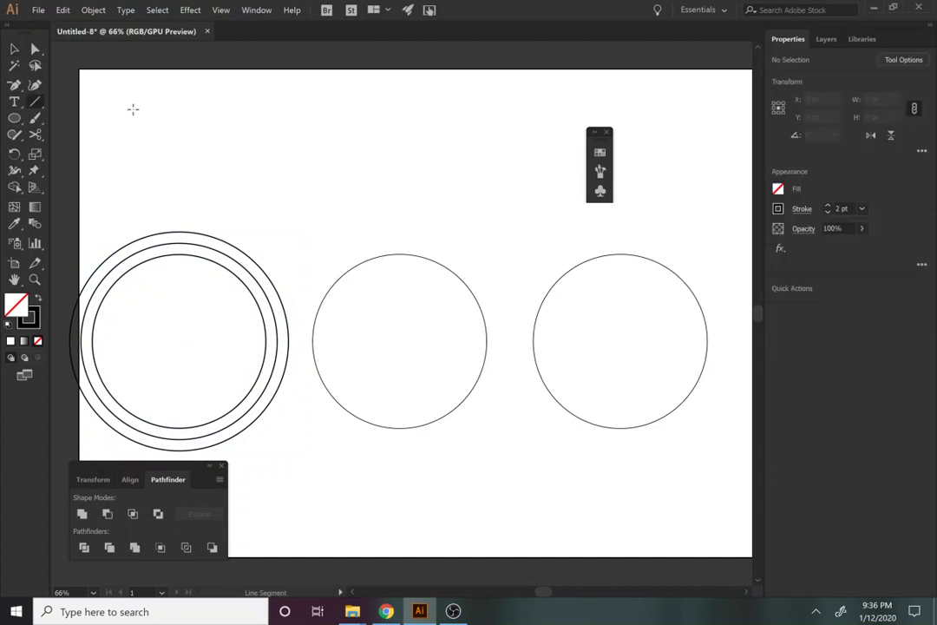
pyautogui.moveTo(132, 109); pyautogui.dragTo(133, 143)
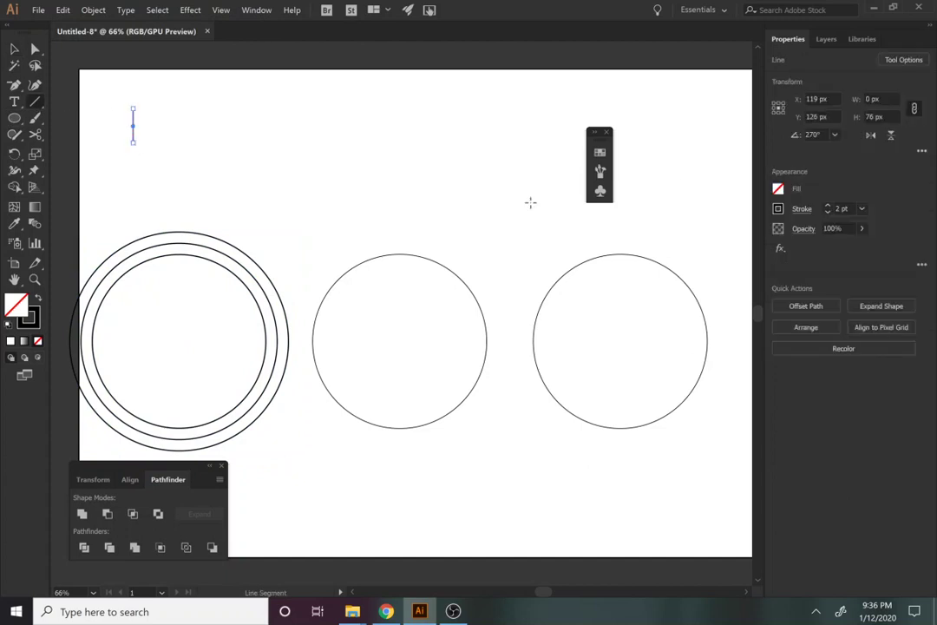
pyautogui.click(828, 208)
pyautogui.click(828, 207)
pyautogui.click(829, 207)
# Duplicate the short vertical line about 1130 px to its right and make a blend between the two lines
pyautogui.click(14, 50)
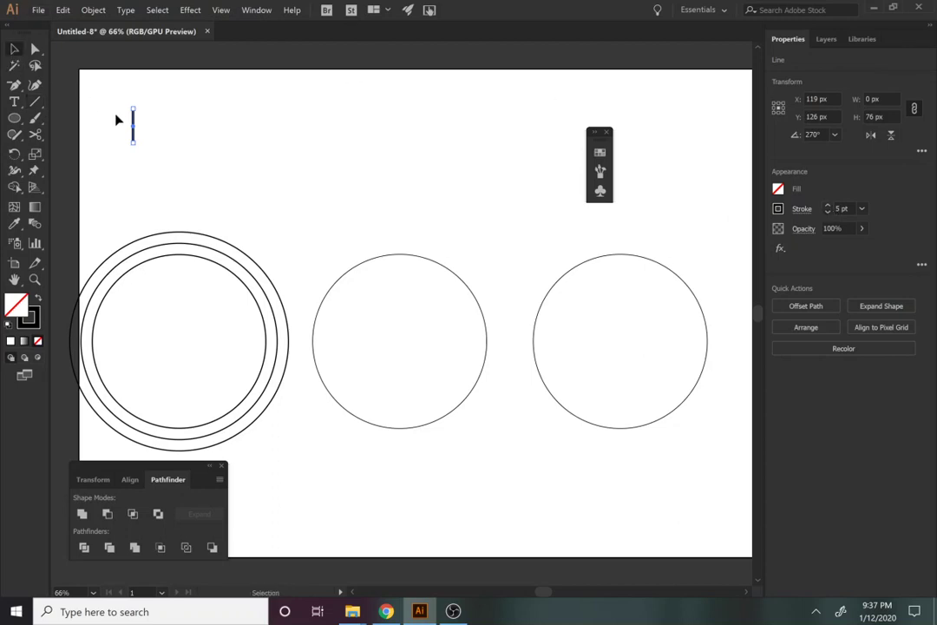
pyautogui.moveTo(134, 128); pyautogui.dragTo(645, 172)
pyautogui.moveTo(129, 100); pyautogui.dragTo(659, 149)
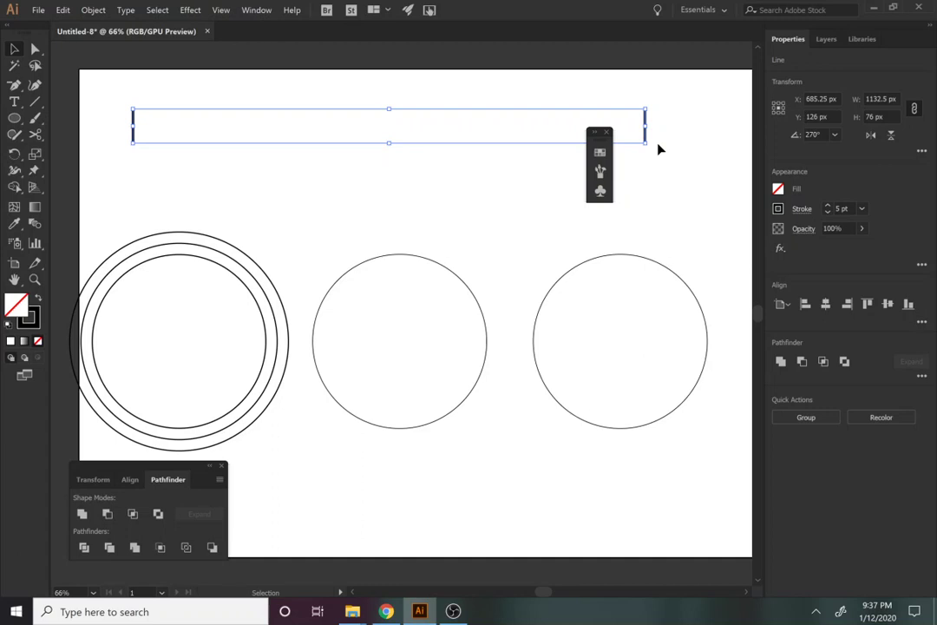
pyautogui.click(93, 9)
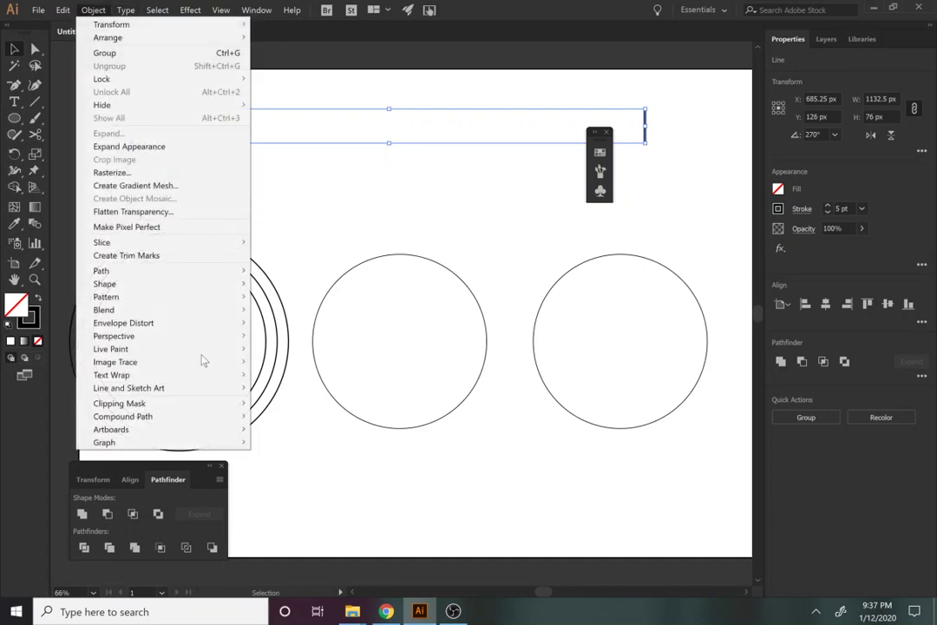
pyautogui.moveTo(198, 310)
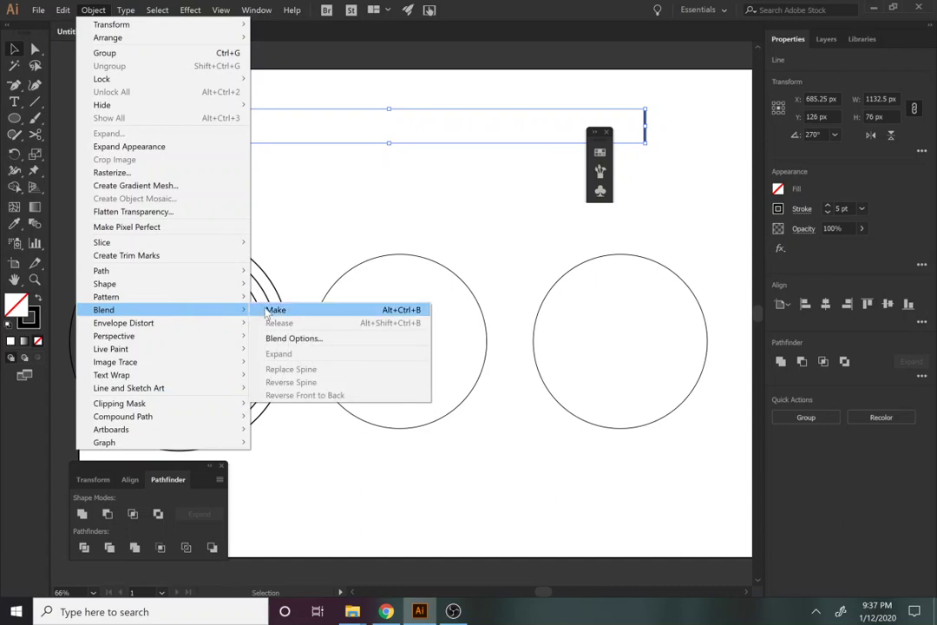
pyautogui.click(267, 311)
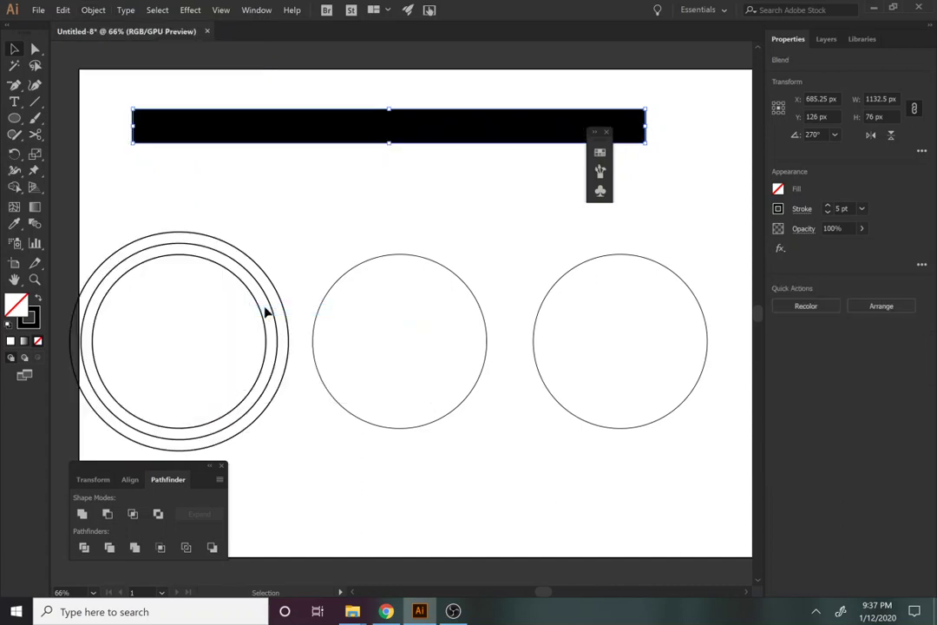
# Set the line blend's spacing to Specified Steps with 50 steps, with the preview turned on
pyautogui.click(94, 11)
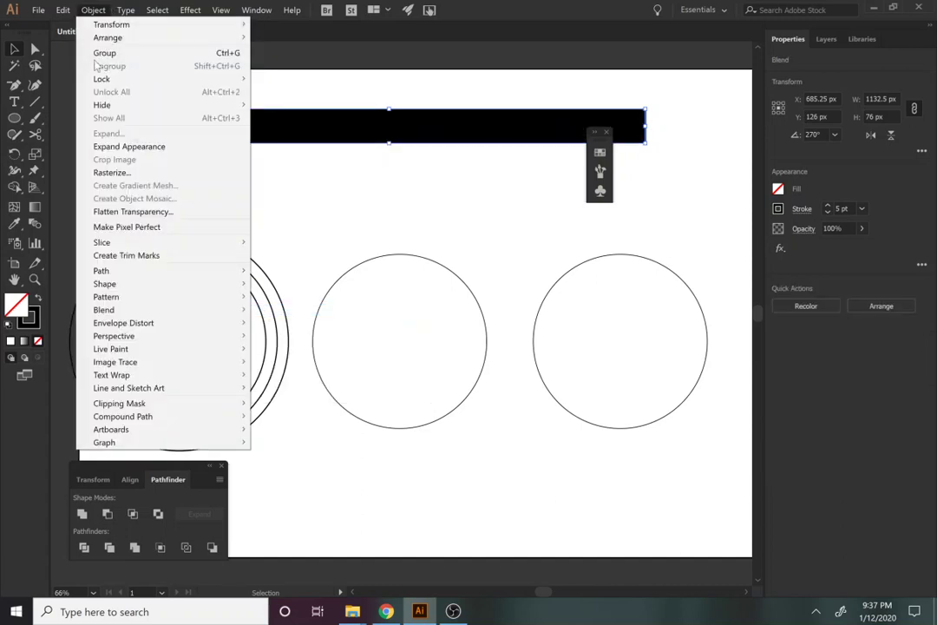
pyautogui.moveTo(148, 308)
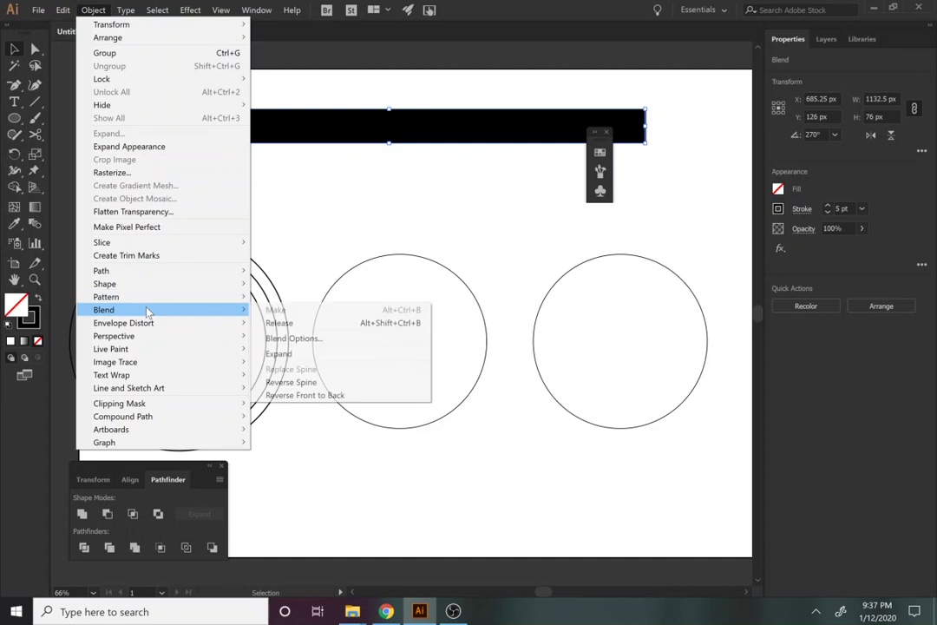
pyautogui.click(294, 339)
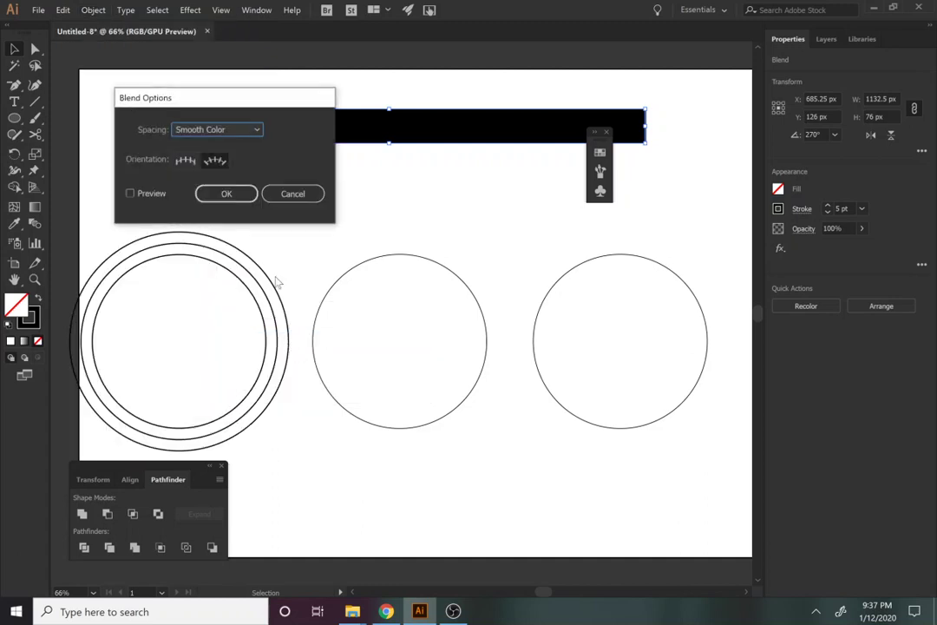
pyautogui.click(220, 137)
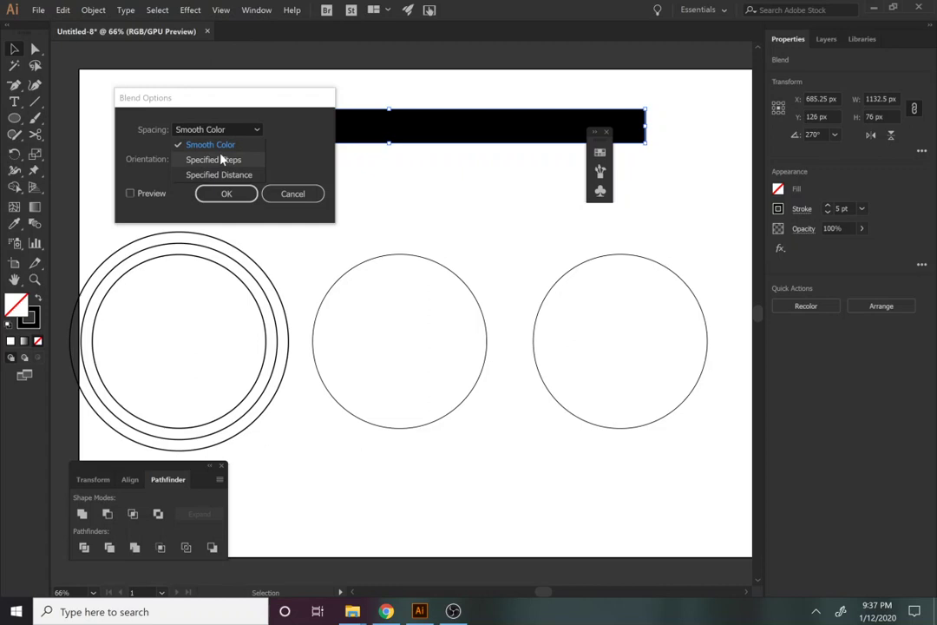
pyautogui.click(221, 160)
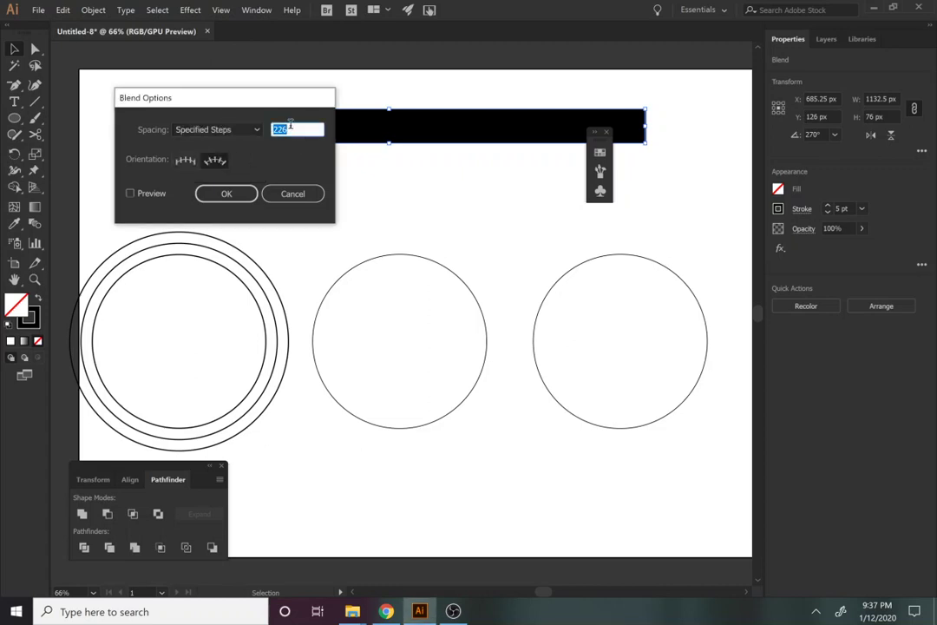
pyautogui.moveTo(272, 105); pyautogui.dragTo(206, 149)
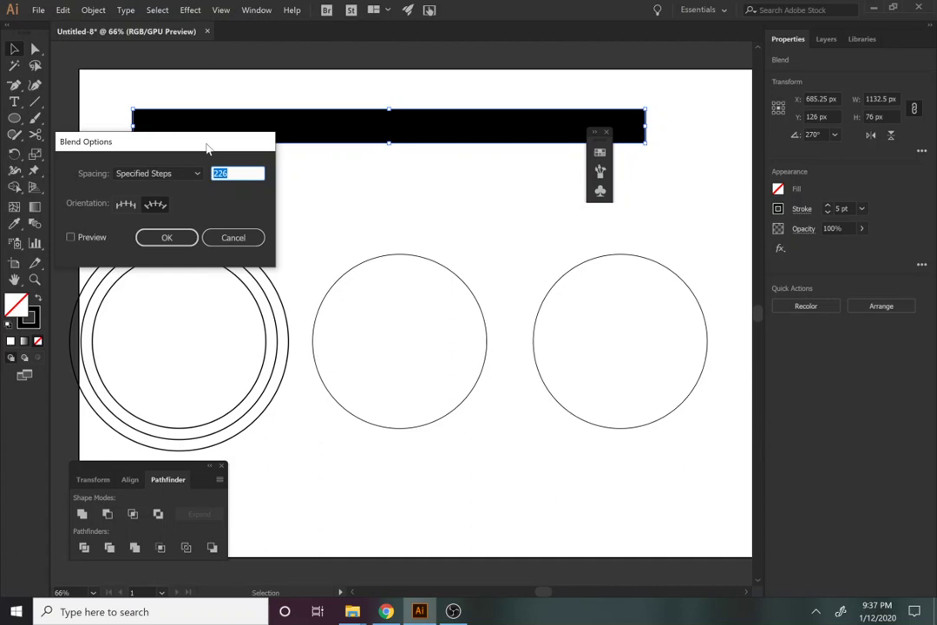
pyautogui.write('50')
pyautogui.click(71, 237)
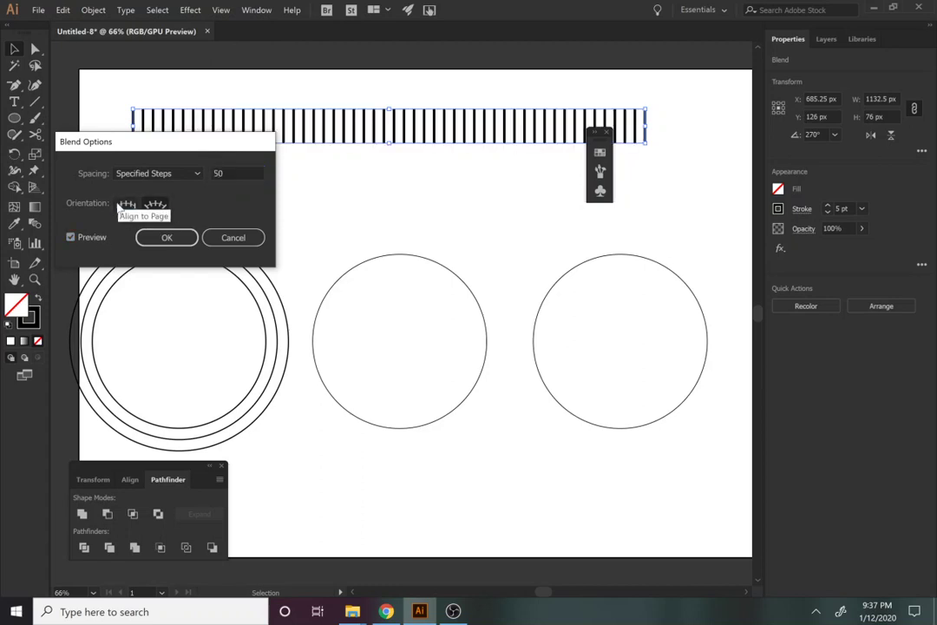
pyautogui.click(167, 236)
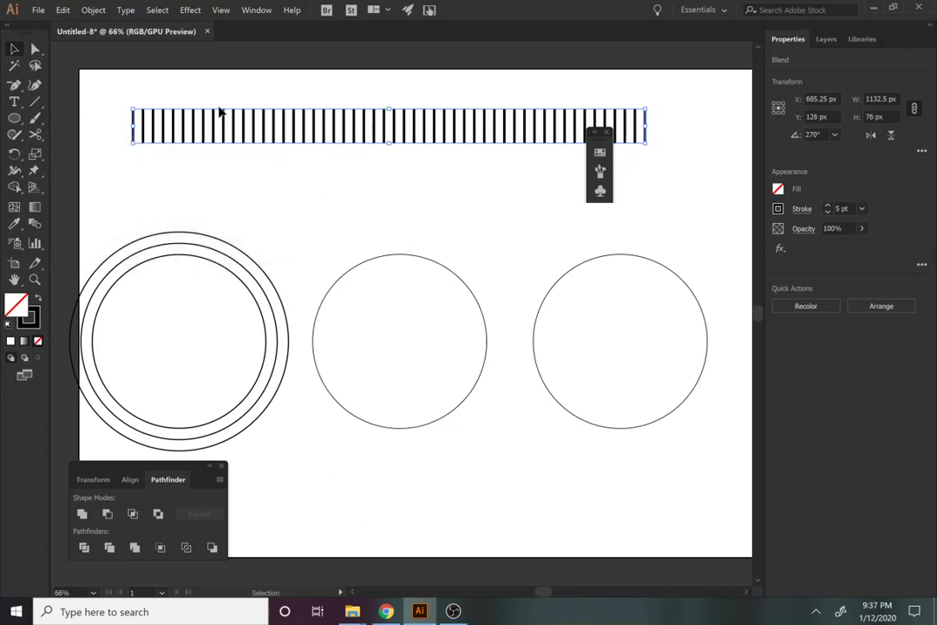
# Shorten the blended lines slightly and replace the blend's spine with the middle circle of the three concentric ones
pyautogui.moveTo(387, 143); pyautogui.dragTo(390, 136)
pyautogui.keyDown('shift'); pyautogui.click(223, 256); pyautogui.keyUp('shift')
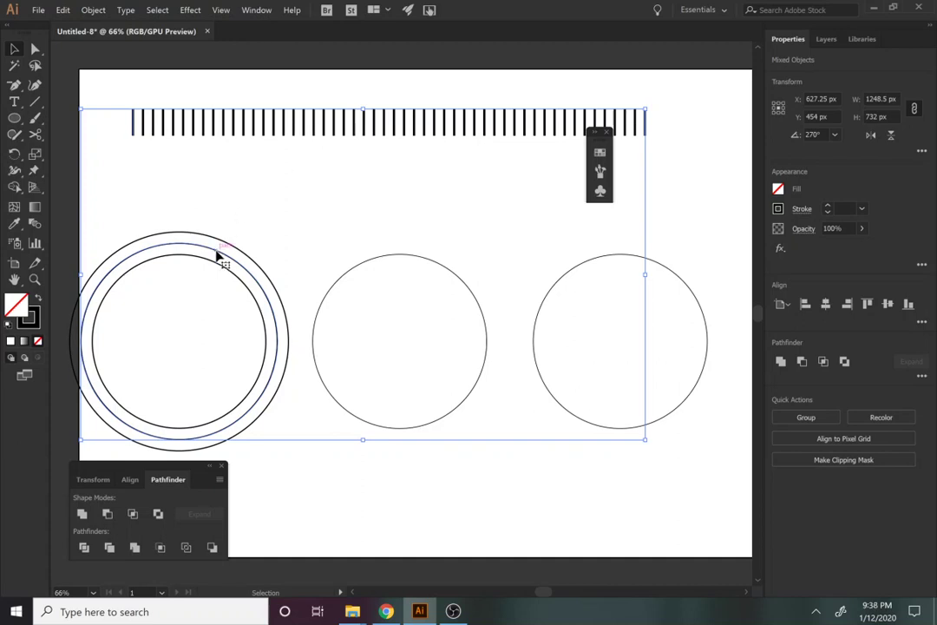
pyautogui.click(91, 9)
pyautogui.moveTo(165, 314)
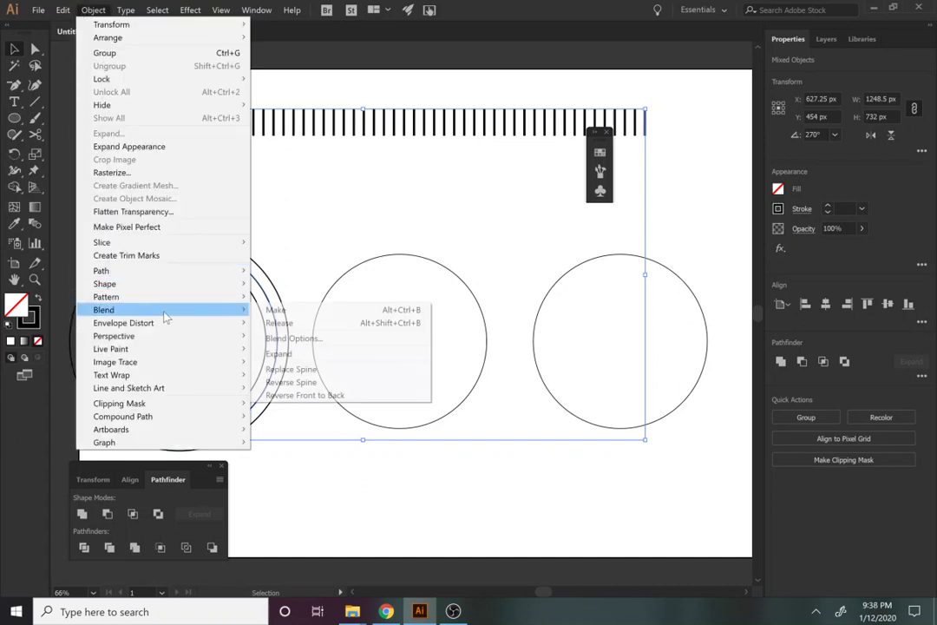
pyautogui.click(310, 369)
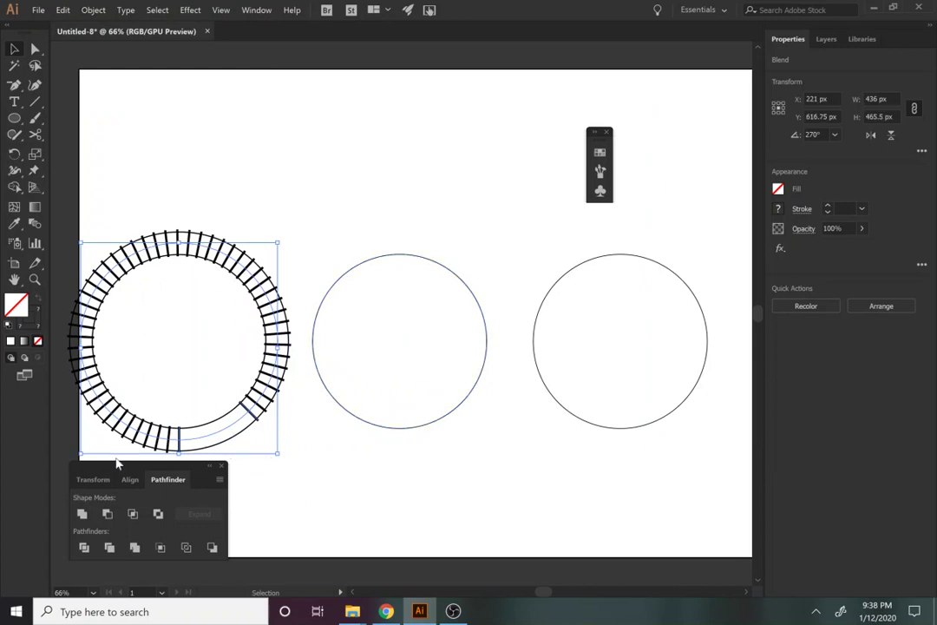
pyautogui.click(318, 494)
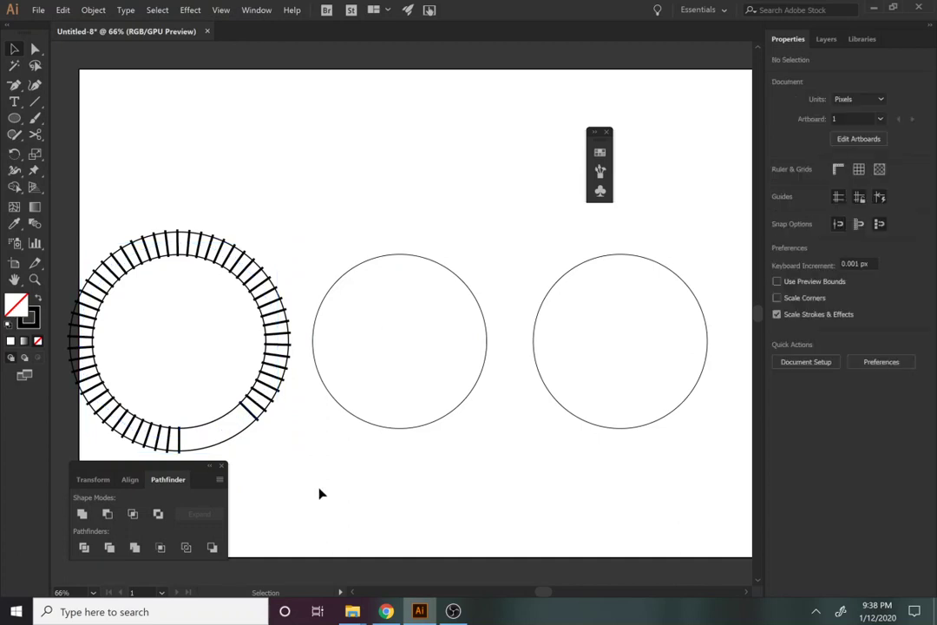
# Give the blended tie lines around the left ring round stroke caps
pyautogui.press('z')
pyautogui.click(230, 408)
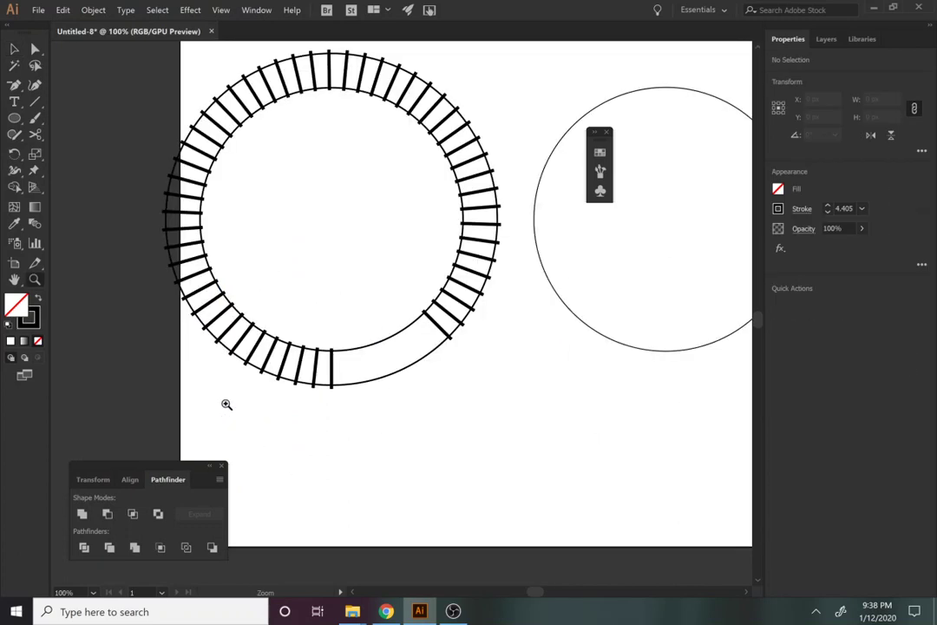
pyautogui.click(324, 360)
pyautogui.moveTo(418, 291); pyautogui.dragTo(392, 380)
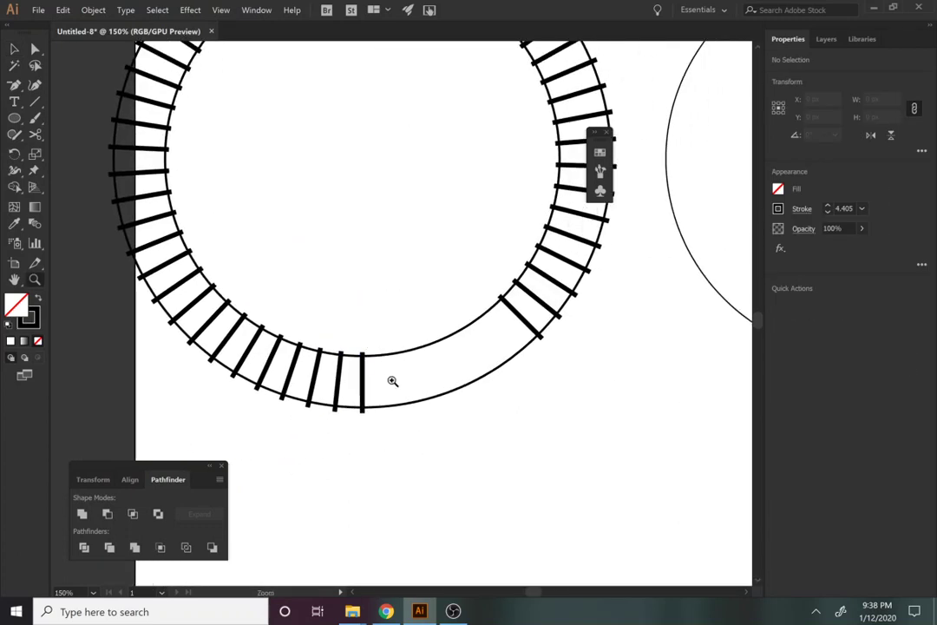
pyautogui.press('v')
pyautogui.click(366, 388)
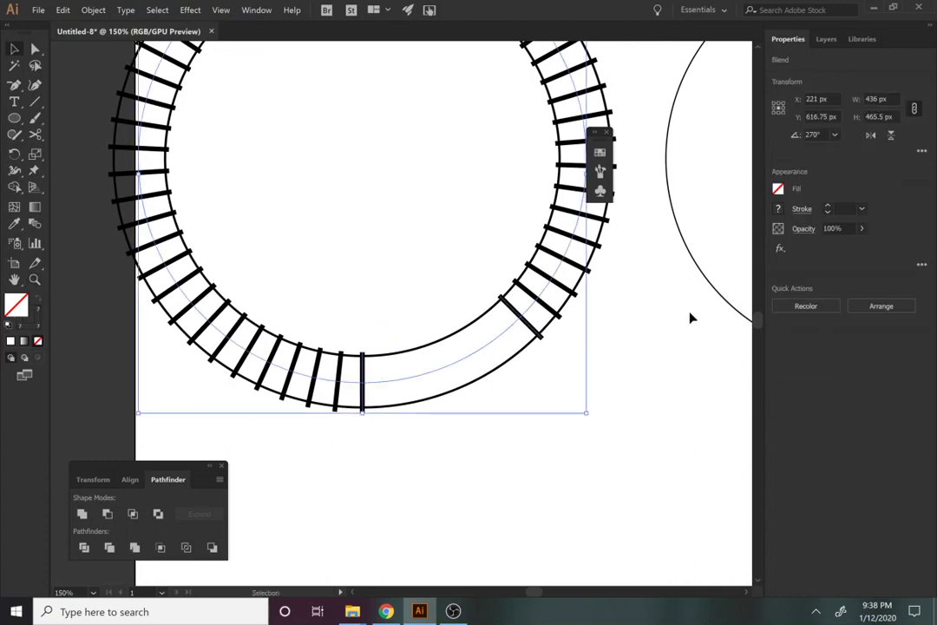
pyautogui.click(799, 209)
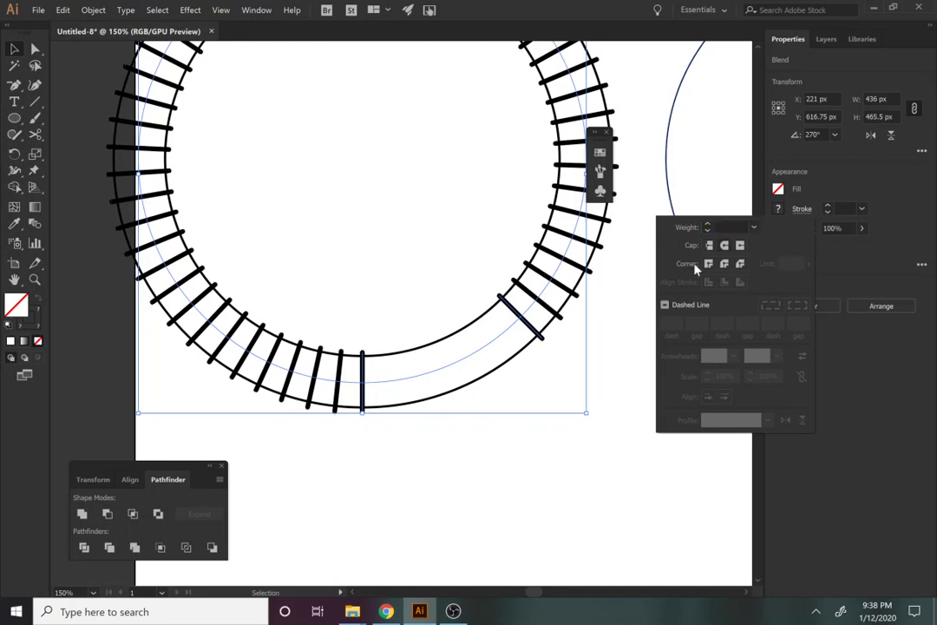
pyautogui.click(439, 464)
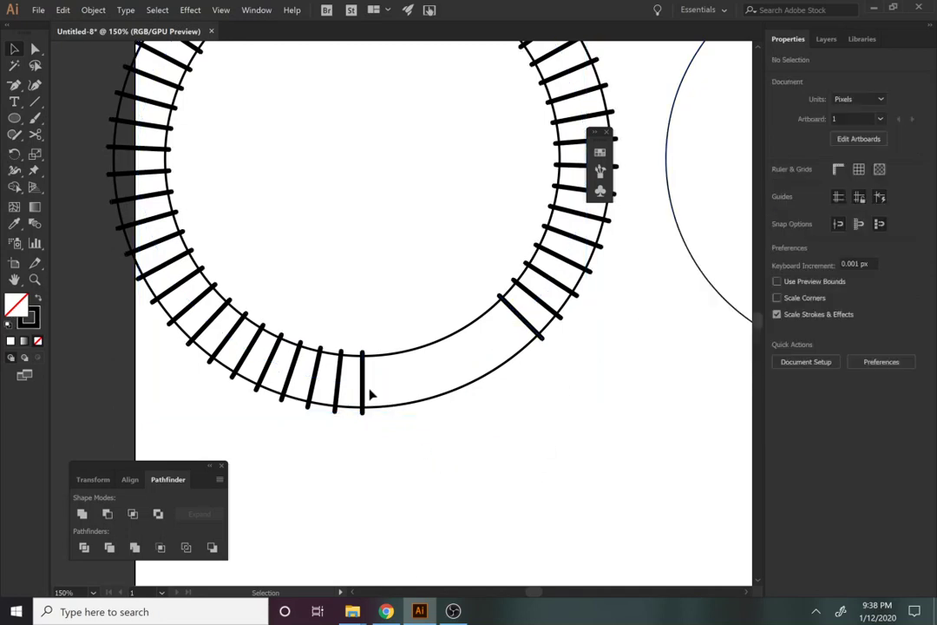
# Rotate the blend's end line at the bottom of the ring to an angle of about 245°
pyautogui.click(367, 397)
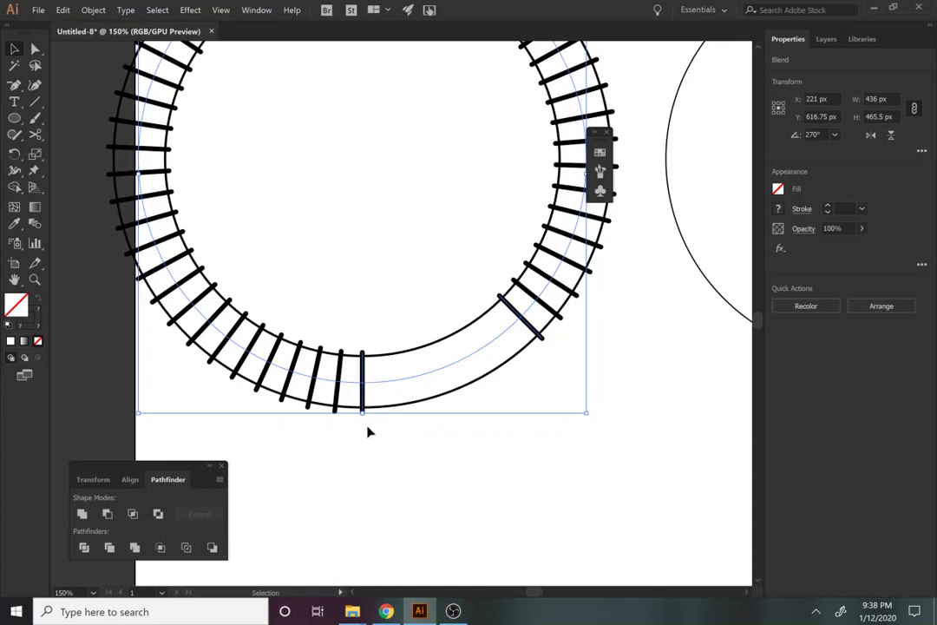
pyautogui.click(33, 51)
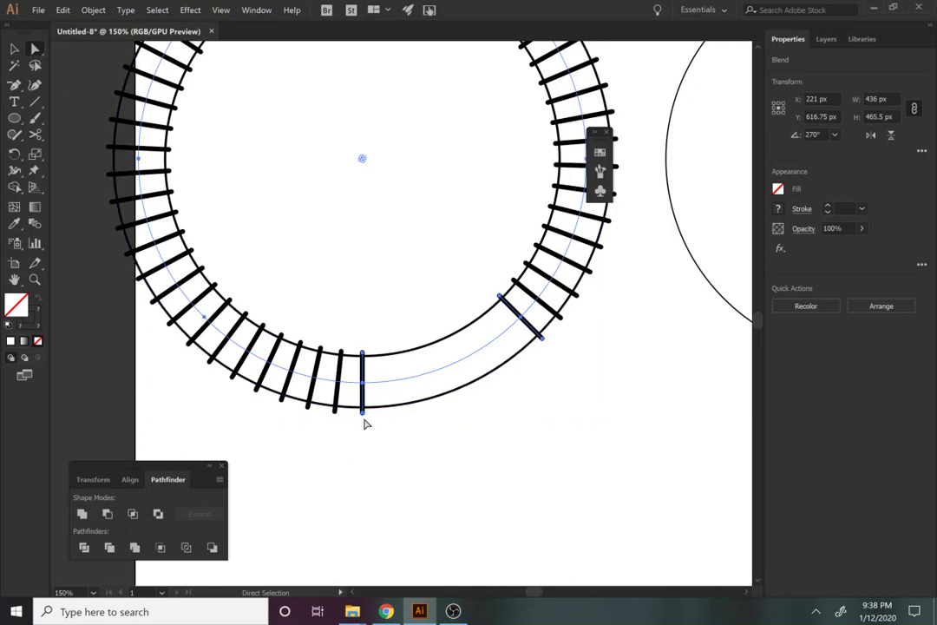
pyautogui.click(389, 451)
pyautogui.click(363, 410)
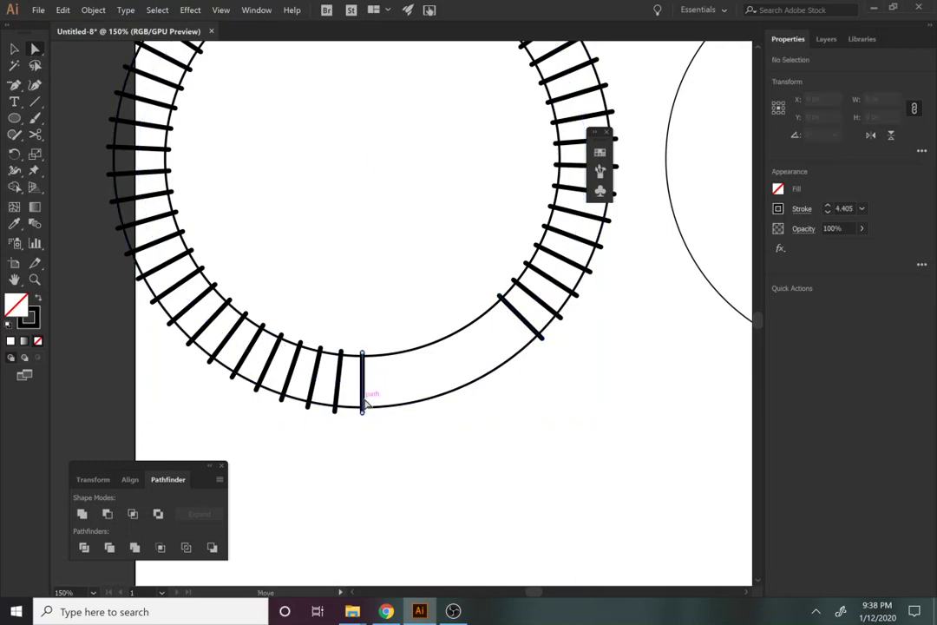
pyautogui.press('v')
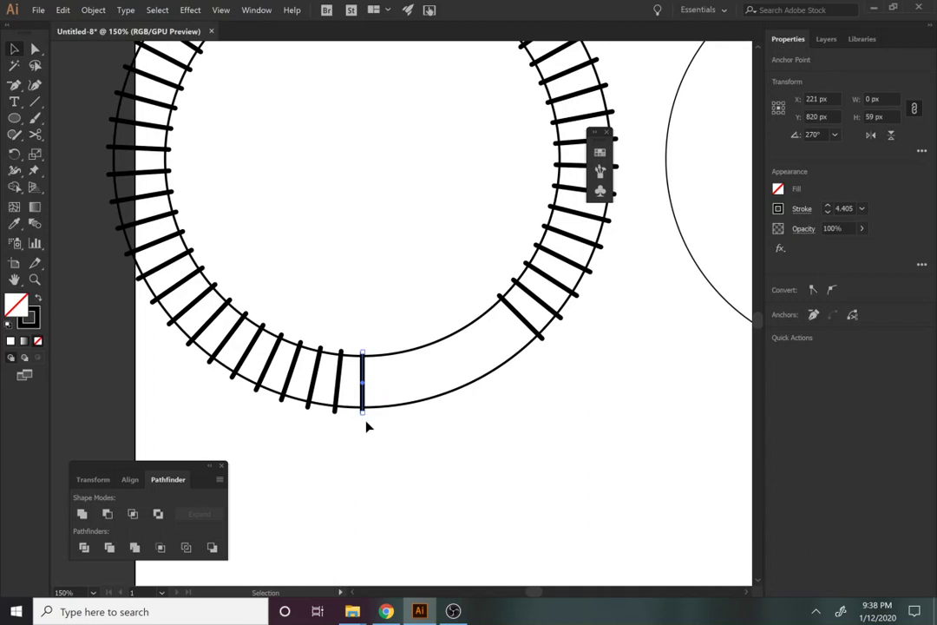
pyautogui.moveTo(370, 419); pyautogui.dragTo(347, 427)
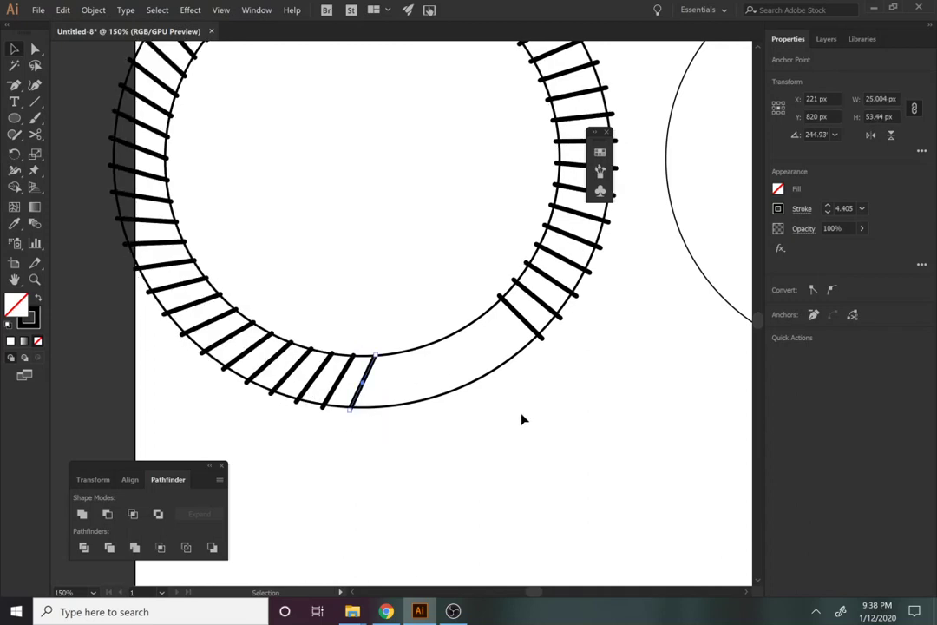
# Rotate the blend's other end line, at the lower right of the ring, to 270° so it stands vertical
pyautogui.press('a')
pyautogui.click(539, 340)
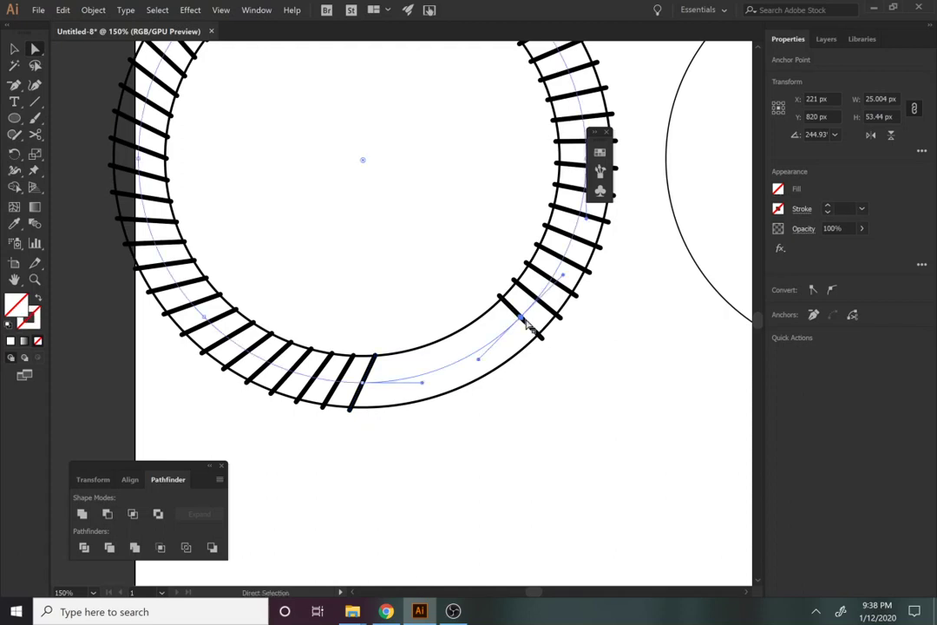
pyautogui.click(539, 338)
pyautogui.press('v')
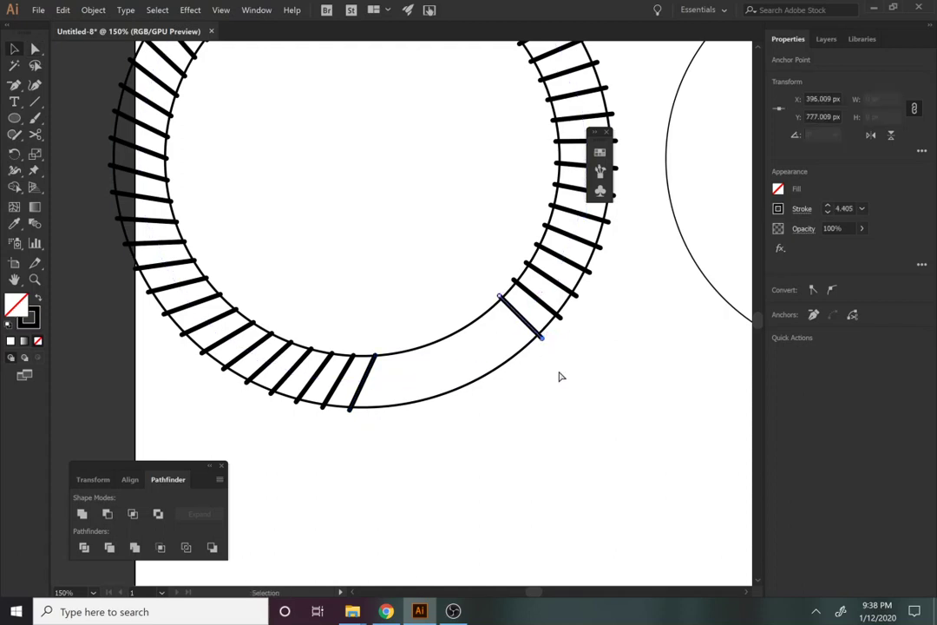
pyautogui.moveTo(546, 345); pyautogui.dragTo(528, 373)
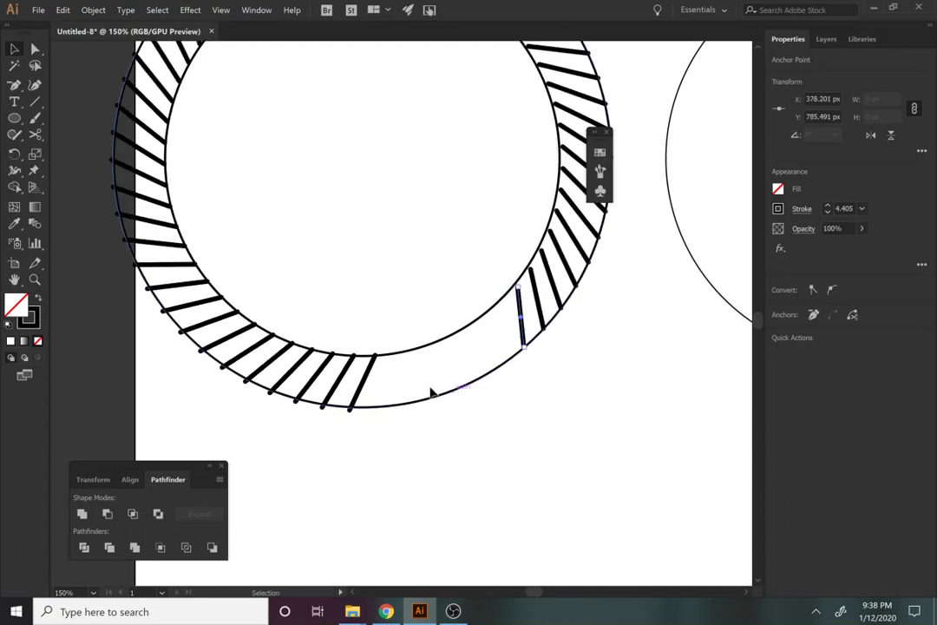
pyautogui.moveTo(527, 353); pyautogui.dragTo(518, 356)
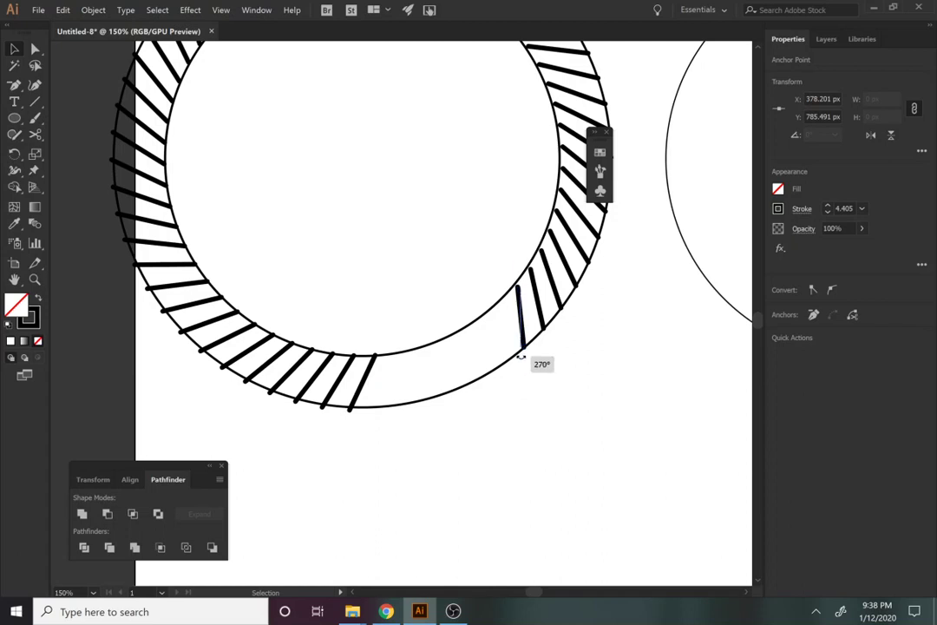
# Tilt the blend's end line at the bottom of the ring further, to about 234°
pyautogui.click(354, 415)
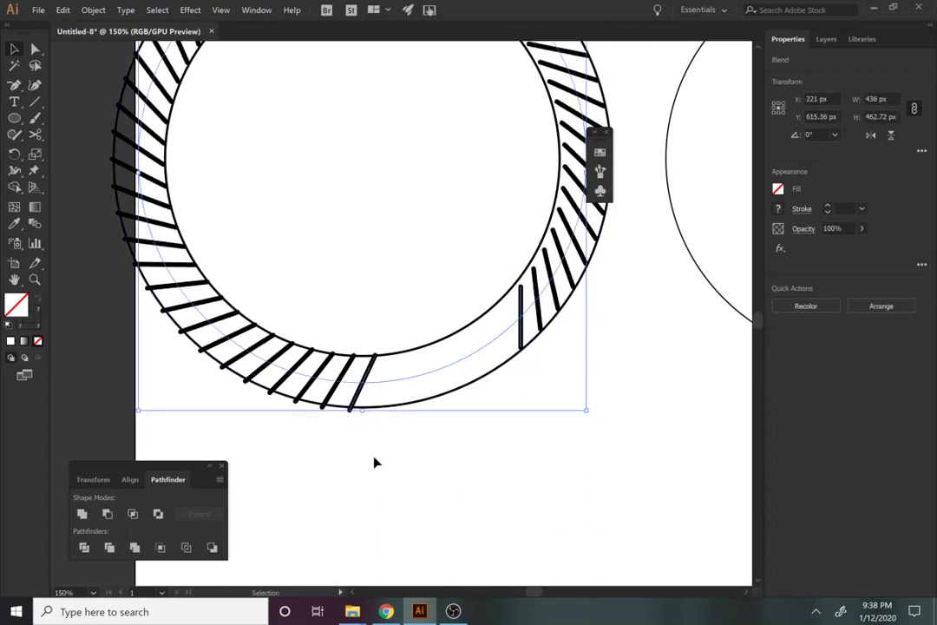
pyautogui.click(385, 477)
pyautogui.press('a')
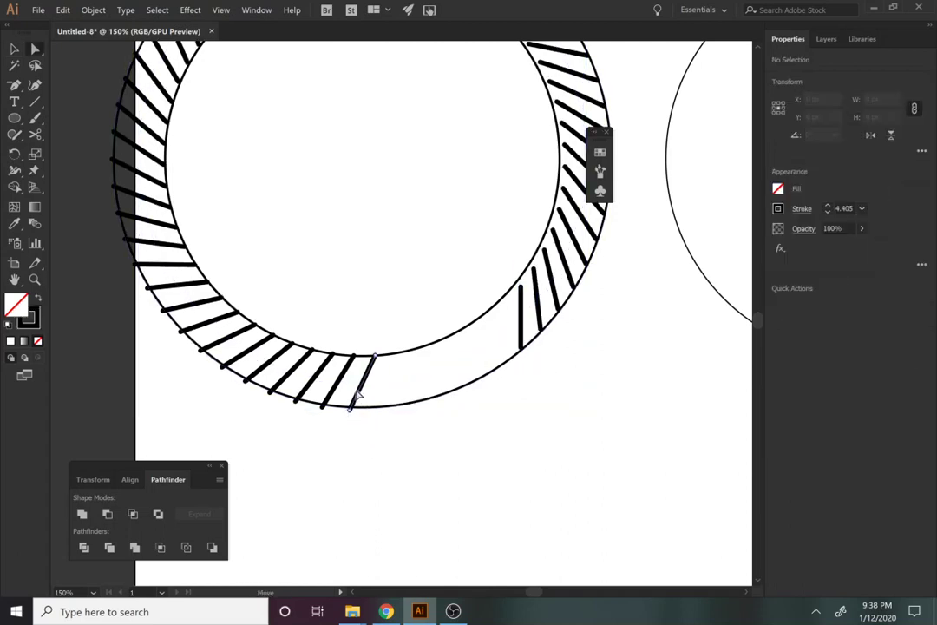
pyautogui.click(355, 393)
pyautogui.press('v')
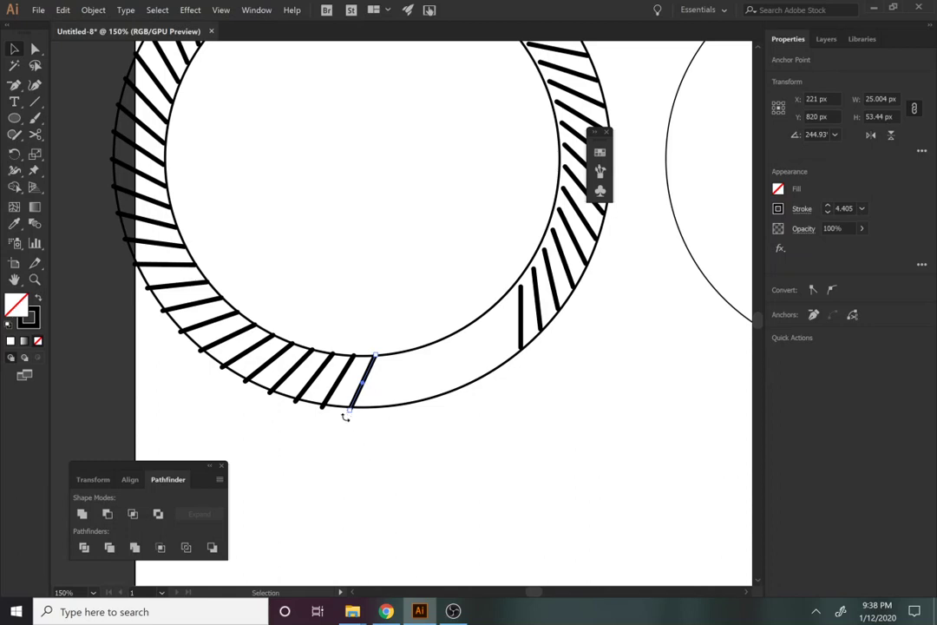
pyautogui.moveTo(345, 418); pyautogui.dragTo(338, 415)
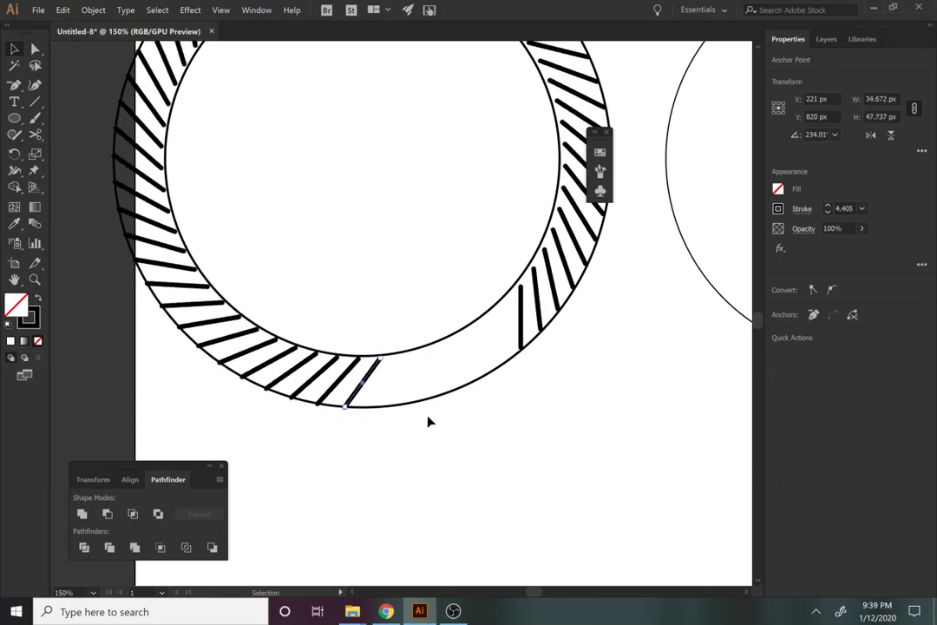
# Cut the blend's circular spine at its topmost anchor point with the Scissors tool to spread the lines around the whole ring
pyautogui.click(376, 235)
pyautogui.press('z')
pyautogui.keyDown('alt'); pyautogui.click(375, 234); pyautogui.keyUp('alt')
pyautogui.keyDown('alt'); pyautogui.click(375, 235); pyautogui.keyUp('alt')
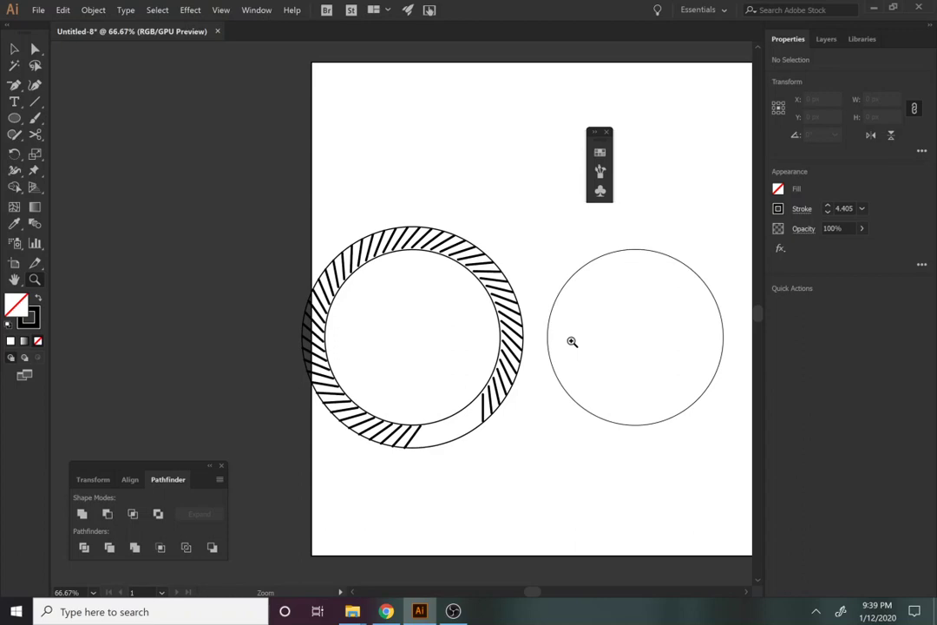
pyautogui.press('v')
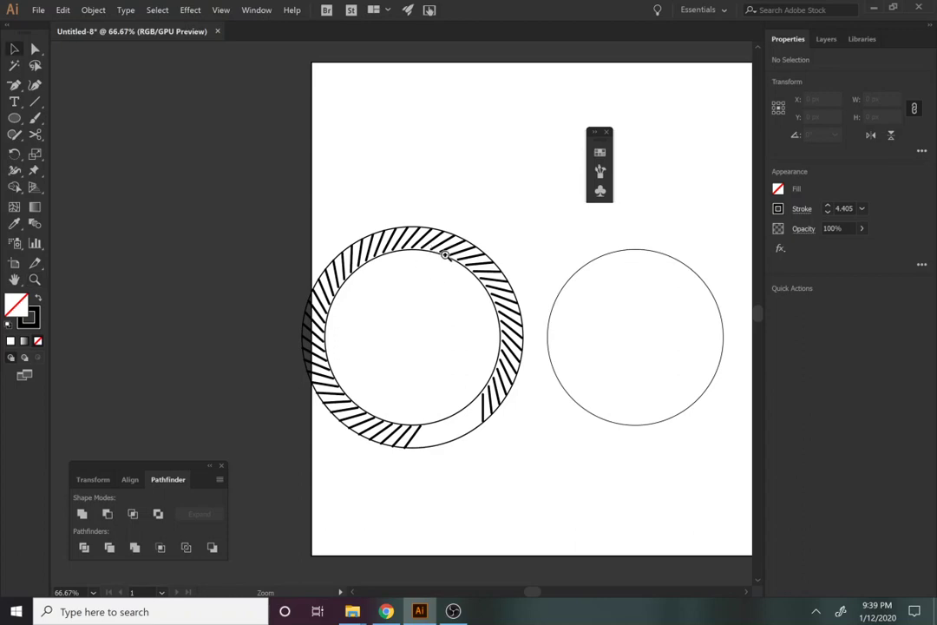
pyautogui.click(431, 316)
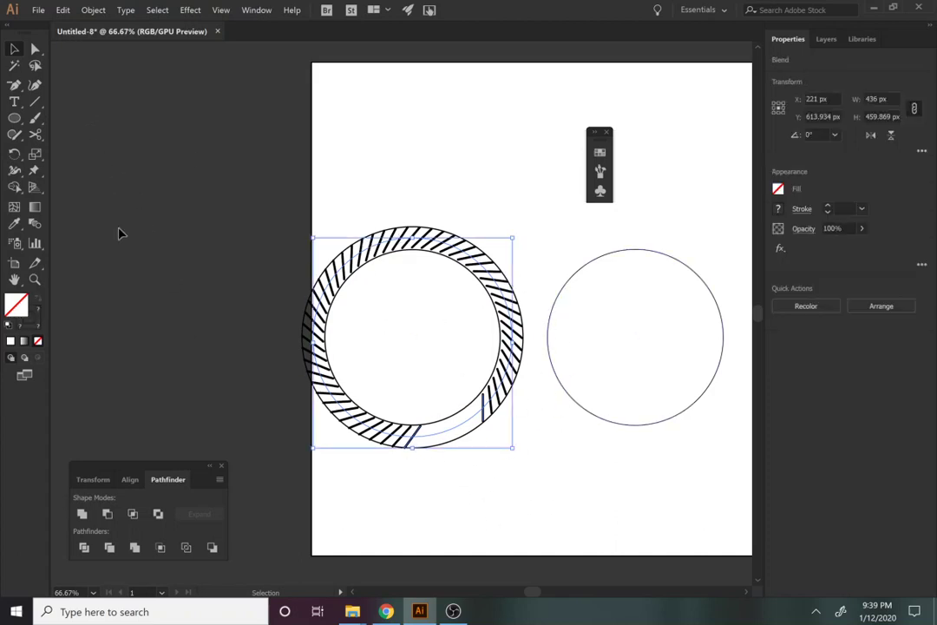
pyautogui.click(36, 135)
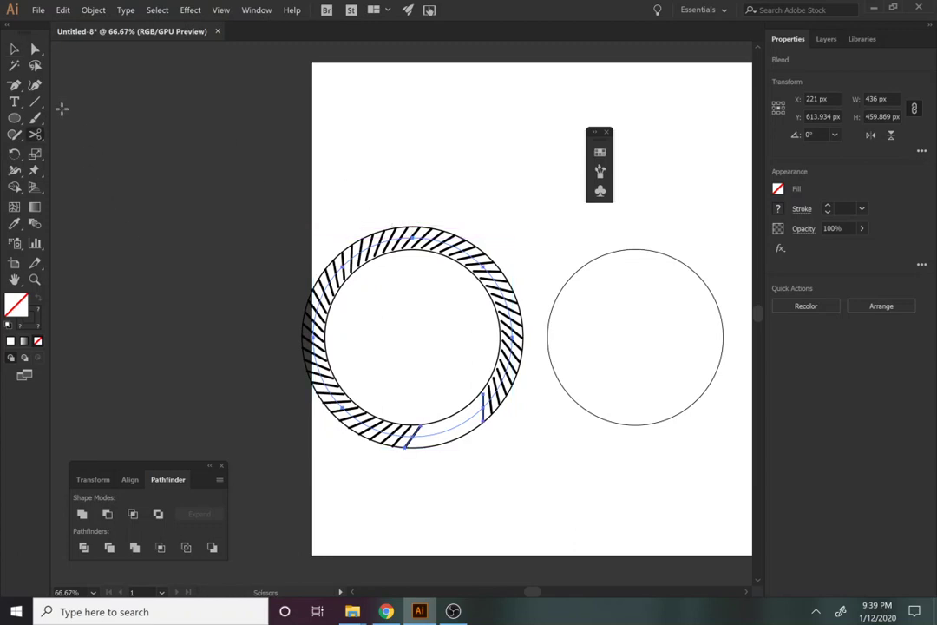
pyautogui.moveTo(39, 136)
pyautogui.mouseDown()
pyautogui.moveTo(86, 133)
pyautogui.moveTo(41, 136)
pyautogui.moveTo(77, 168)
pyautogui.moveTo(108, 151)
pyautogui.moveTo(84, 153)
pyautogui.mouseUp()
pyautogui.click(415, 233)
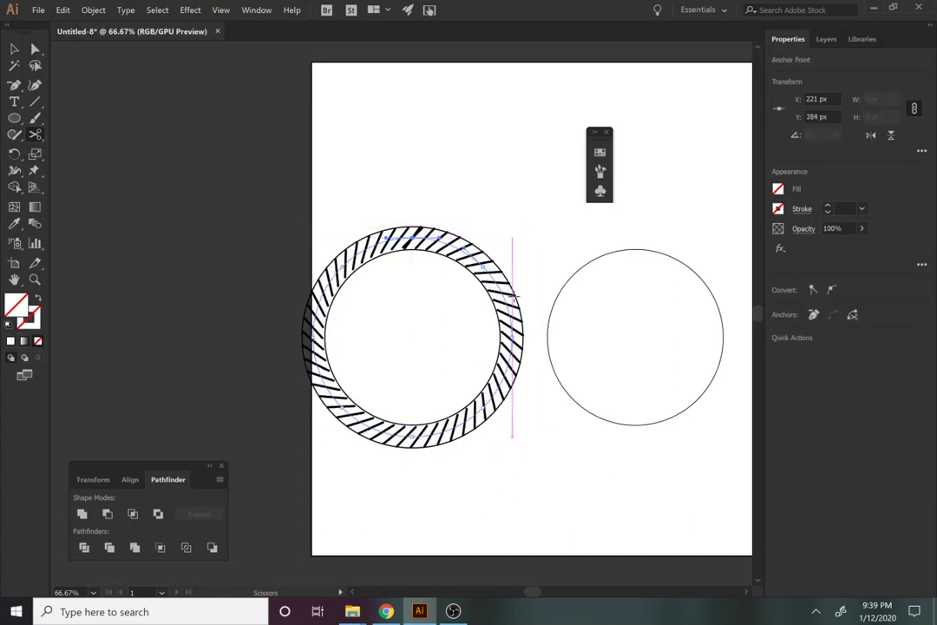
pyautogui.click(483, 406)
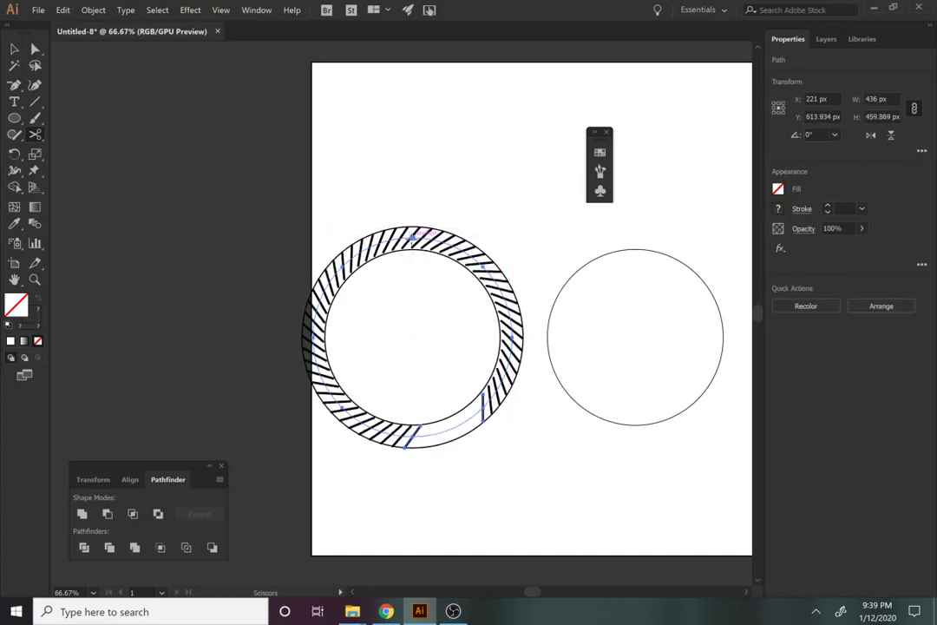
pyautogui.click(417, 229)
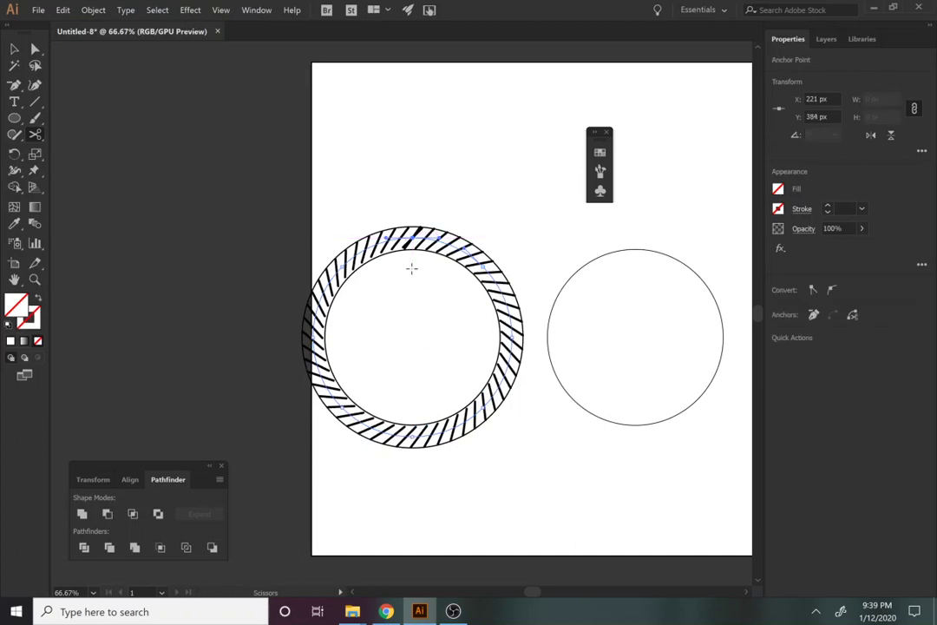
pyautogui.click(100, 11)
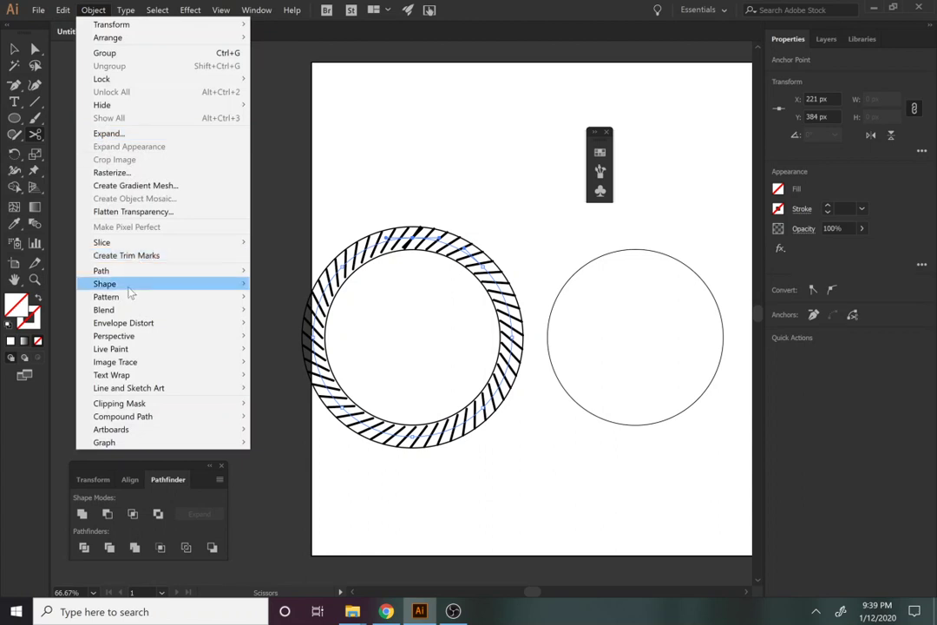
pyautogui.moveTo(108, 270)
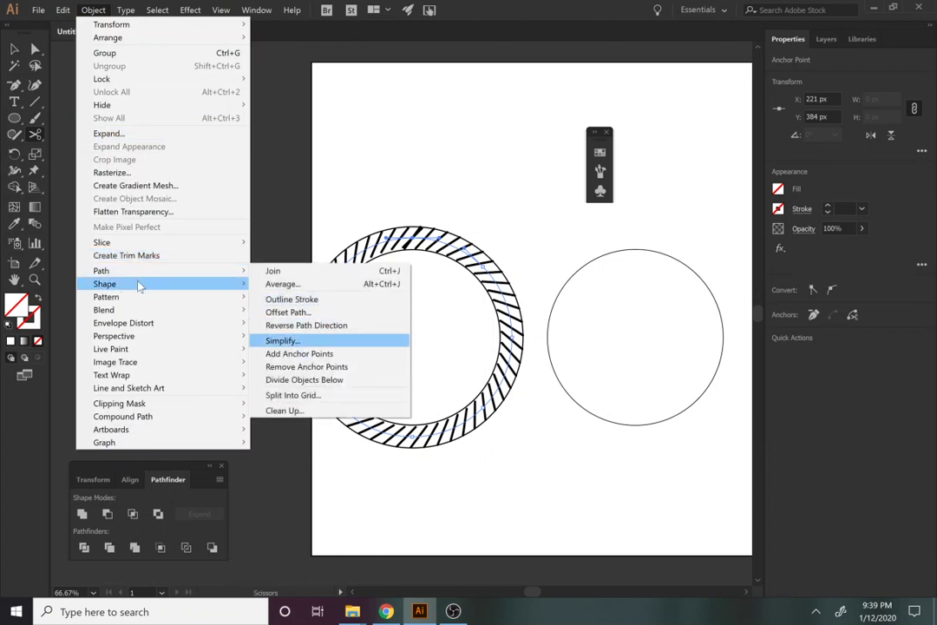
pyautogui.moveTo(151, 310)
pyautogui.click(293, 338)
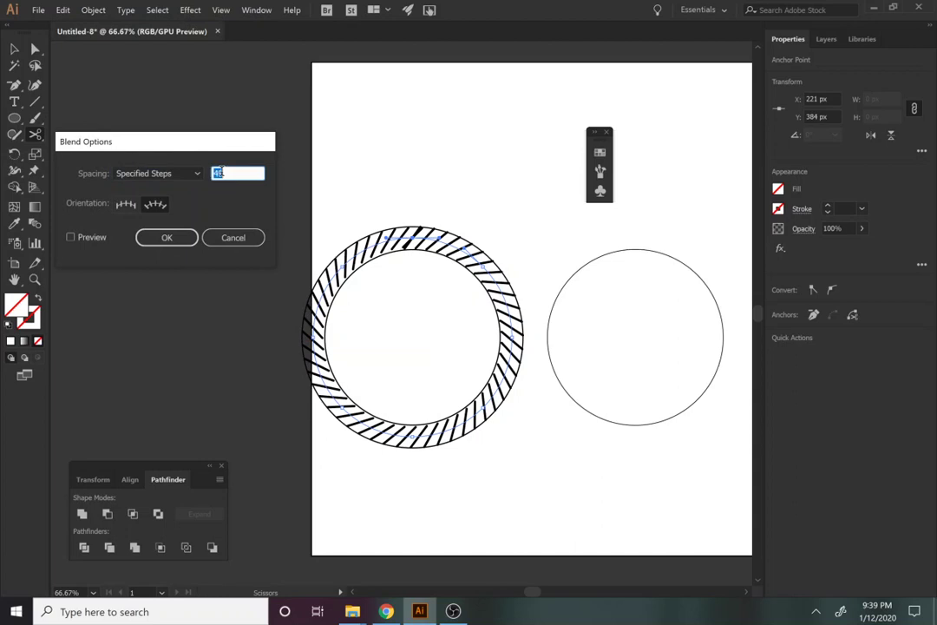
pyautogui.click(91, 238)
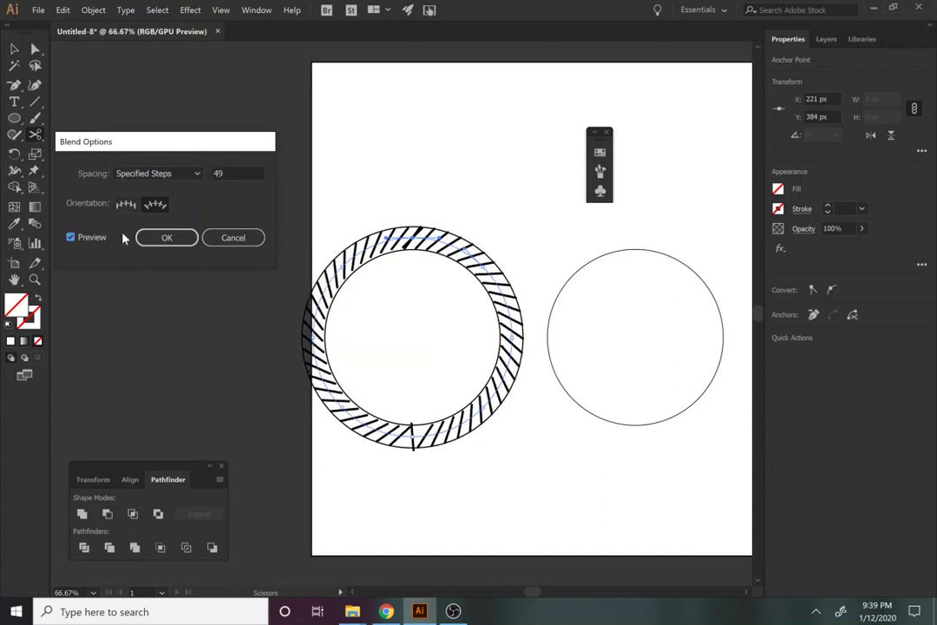
pyautogui.click(238, 174)
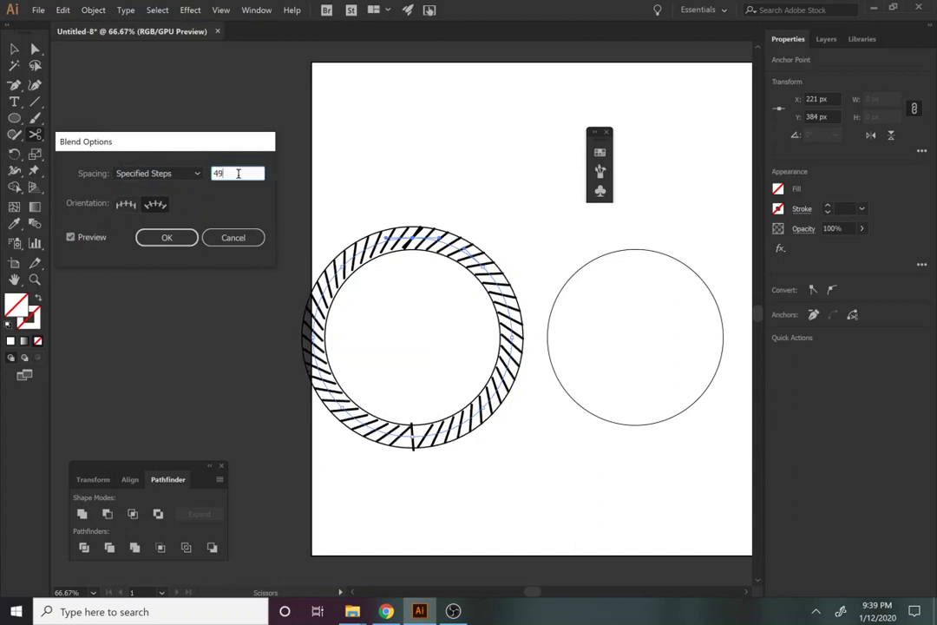
pyautogui.click(232, 238)
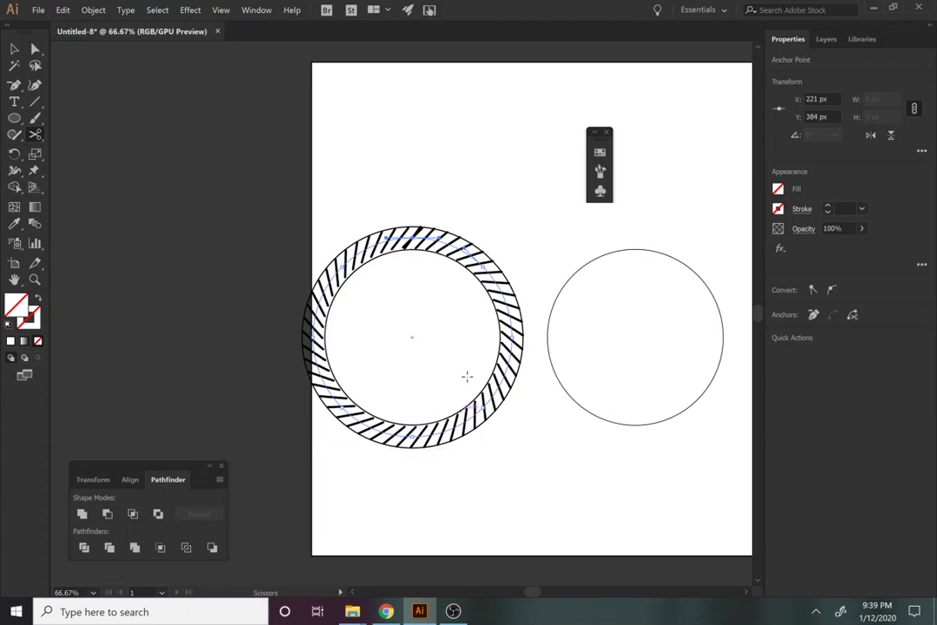
# Enlarge the ring's inner circle from its centre to 394 px and set its stroke to 9 pt
pyautogui.press('v')
pyautogui.click(398, 278)
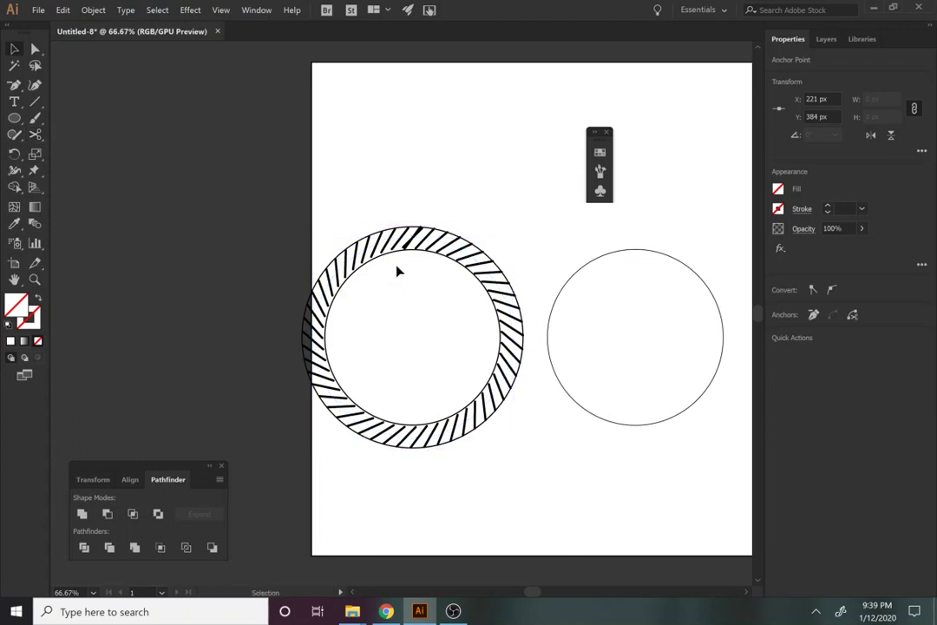
pyautogui.click(402, 258)
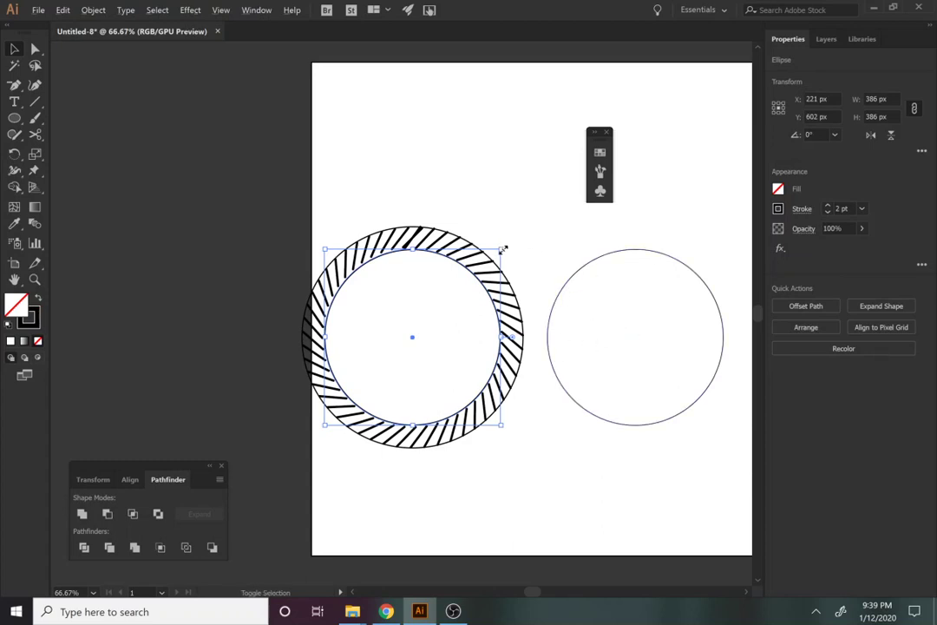
pyautogui.moveTo(503, 249); pyautogui.dragTo(505, 245)
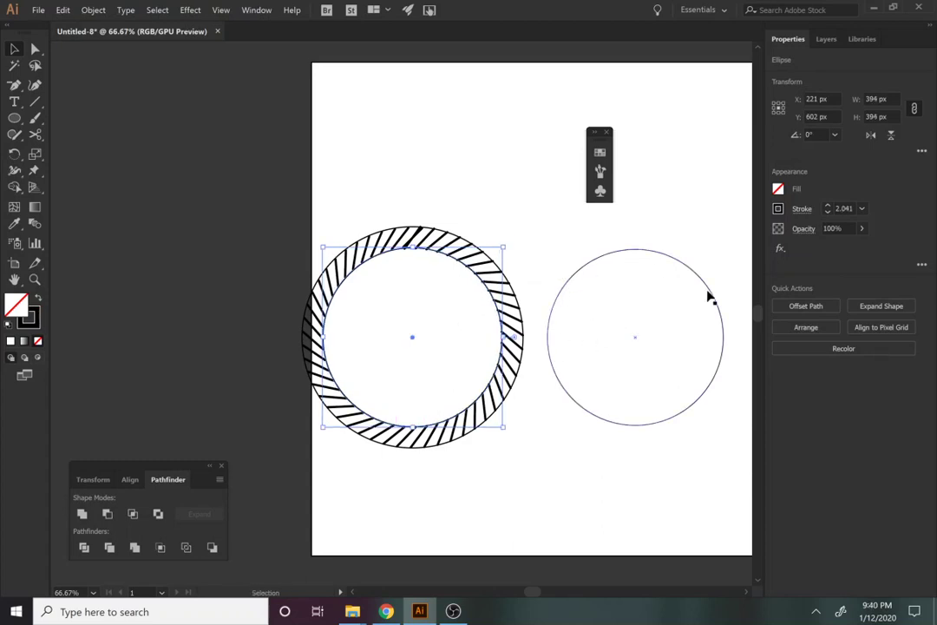
pyautogui.click(828, 210)
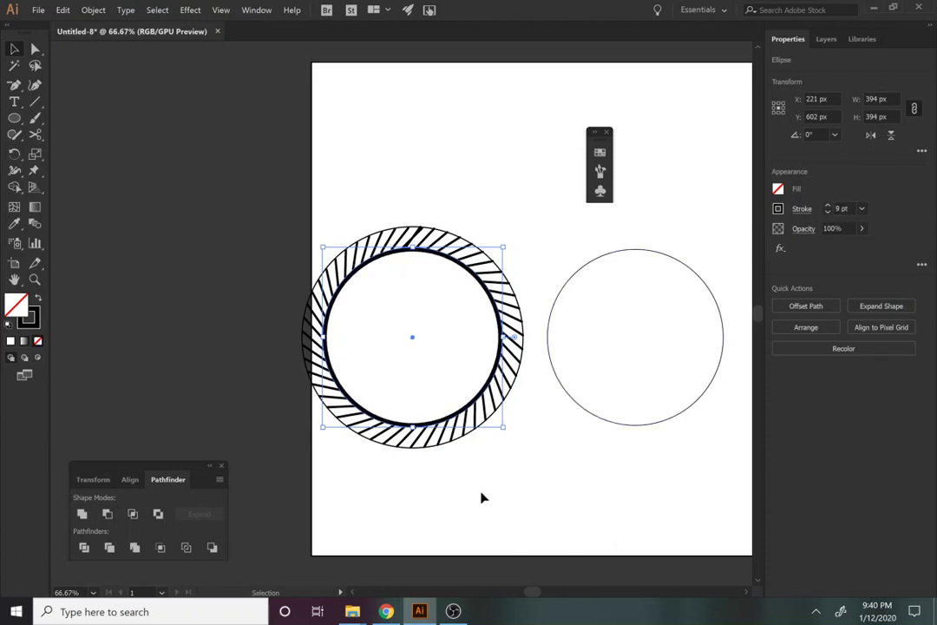
# Set the stroke weight of both the ring's inner circle and its outer circle to 10 pt
pyautogui.click(828, 210)
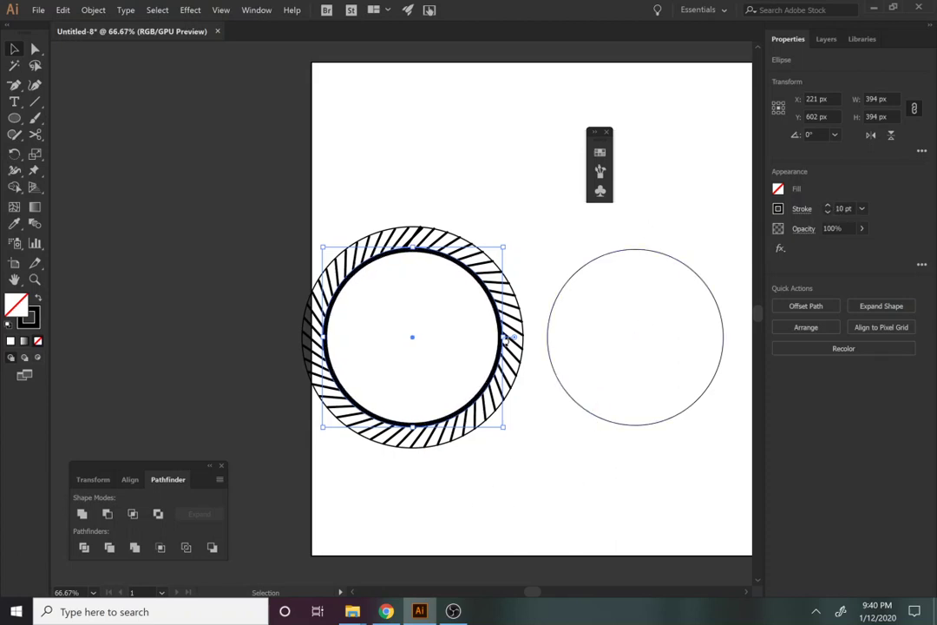
pyautogui.click(520, 390)
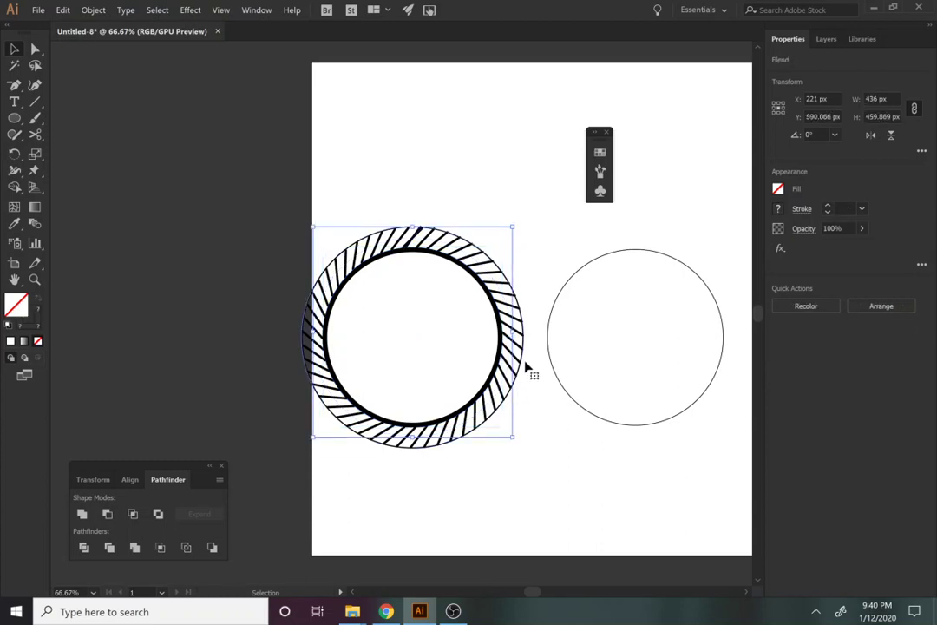
pyautogui.click(525, 368)
pyautogui.doubleClick(842, 208)
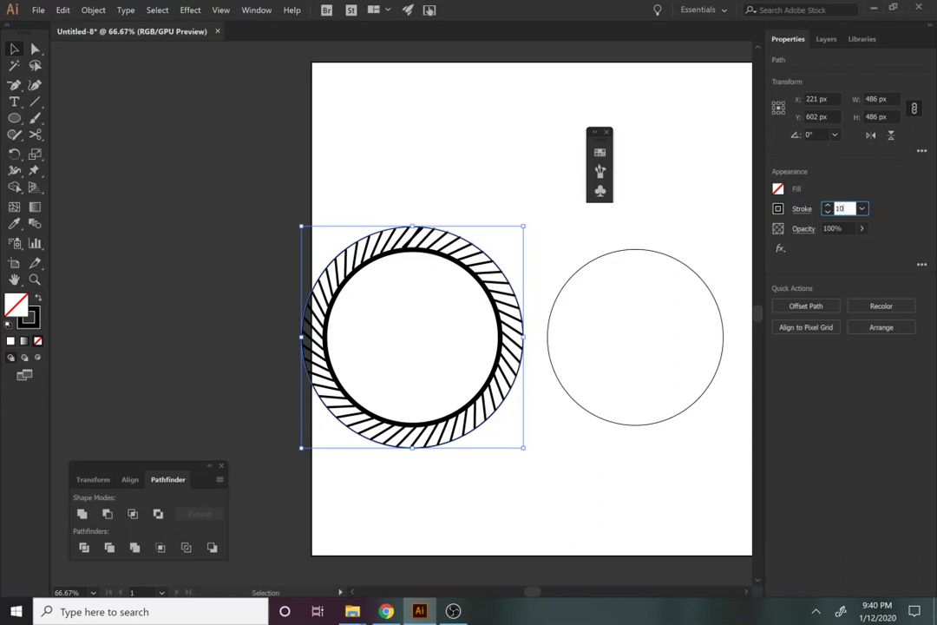
pyautogui.write('10')
pyautogui.press('Return')
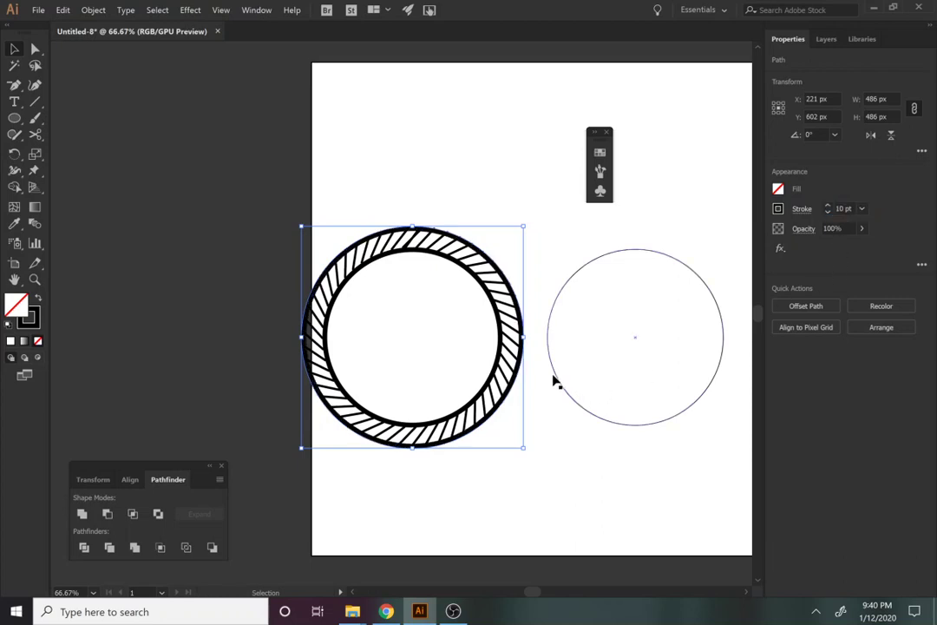
# Align the outer circle's stroke to the centre of its path
pyautogui.click(803, 210)
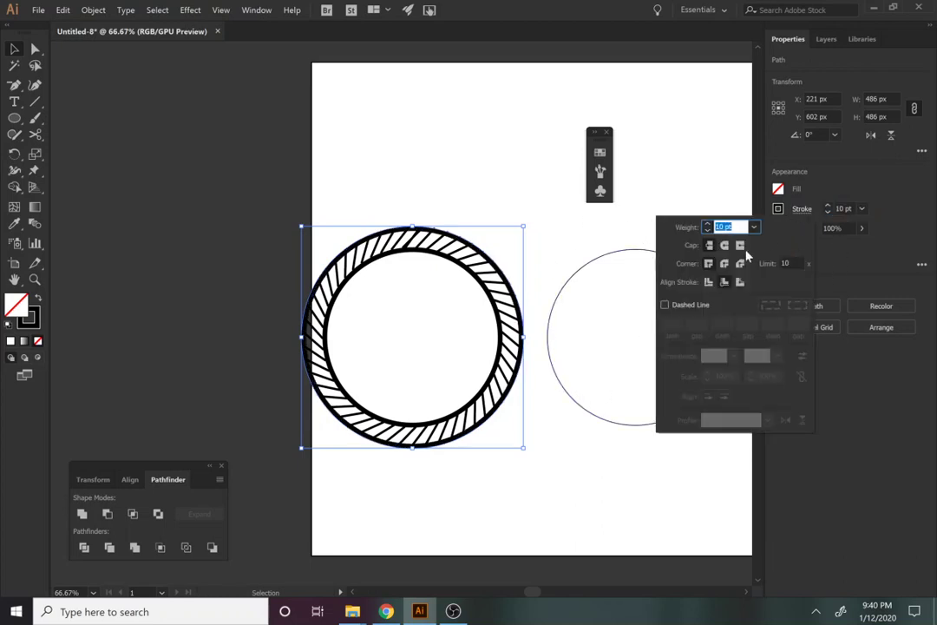
pyautogui.click(710, 285)
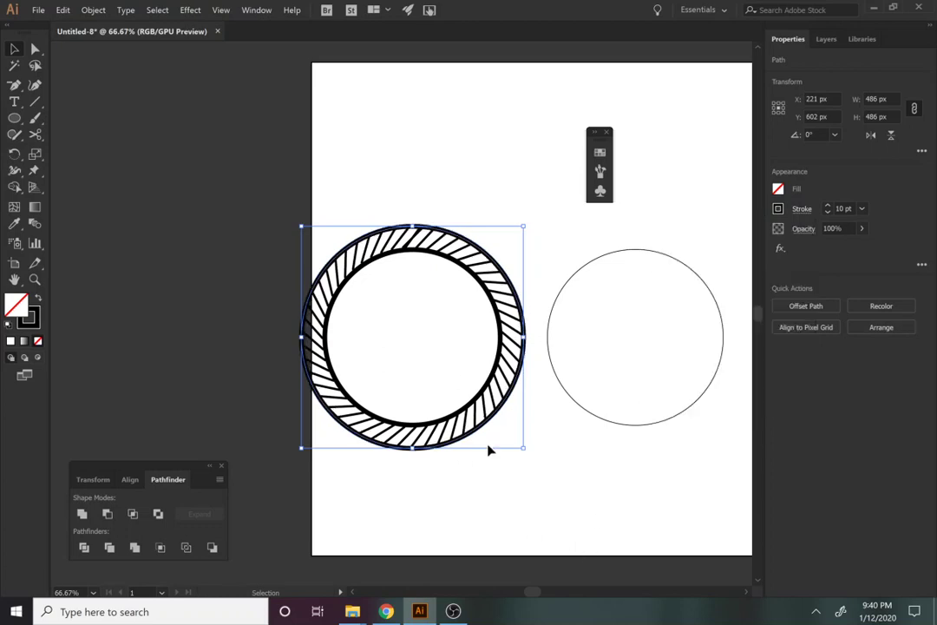
pyautogui.click(472, 538)
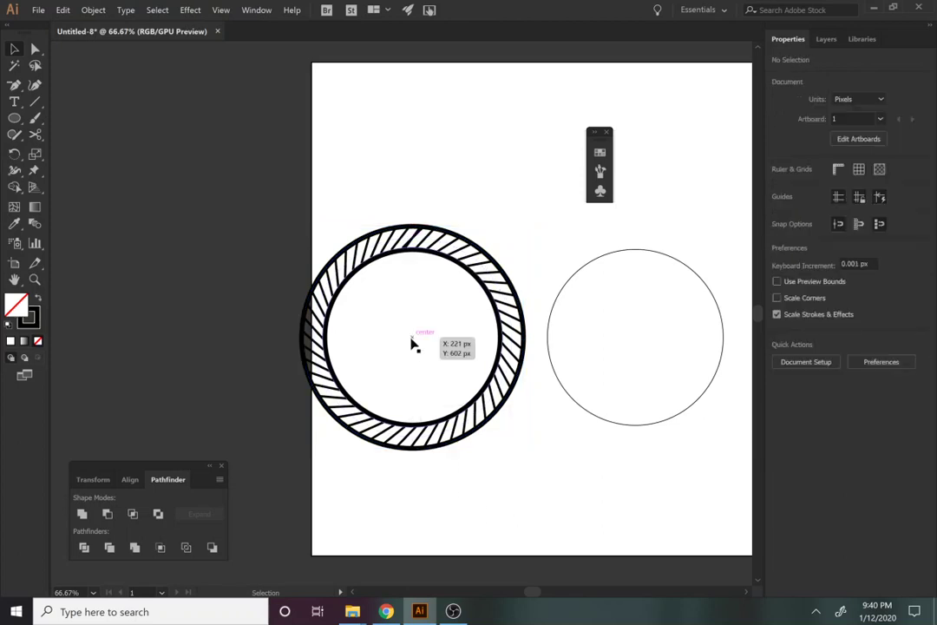
# Move the whole ring off the artboard onto the empty pasteboard beside it
pyautogui.click(402, 408)
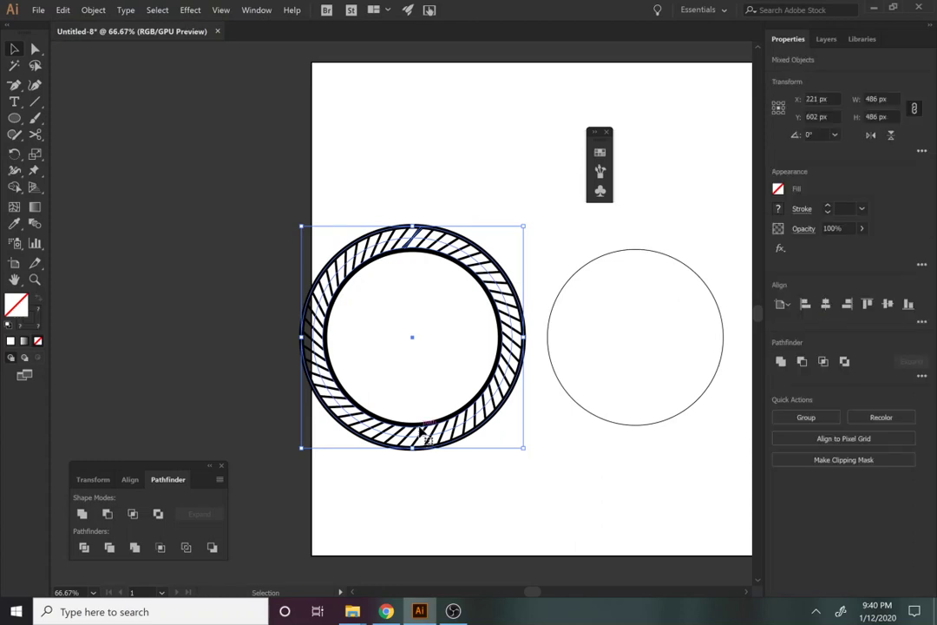
pyautogui.moveTo(418, 433); pyautogui.dragTo(178, 373)
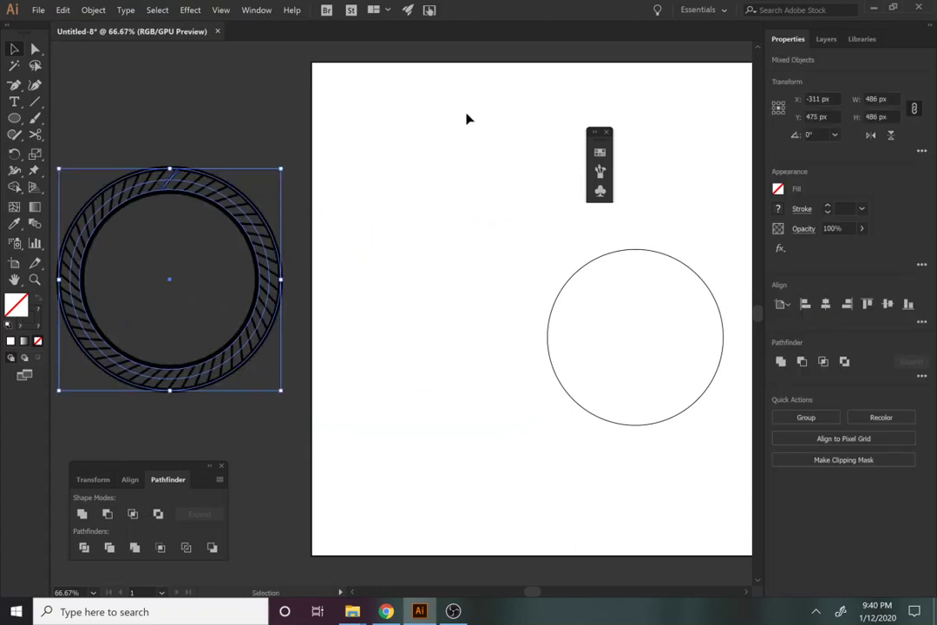
# Try Expand Appearance on the blend of slanted lines, and undo it
pyautogui.click(104, 9)
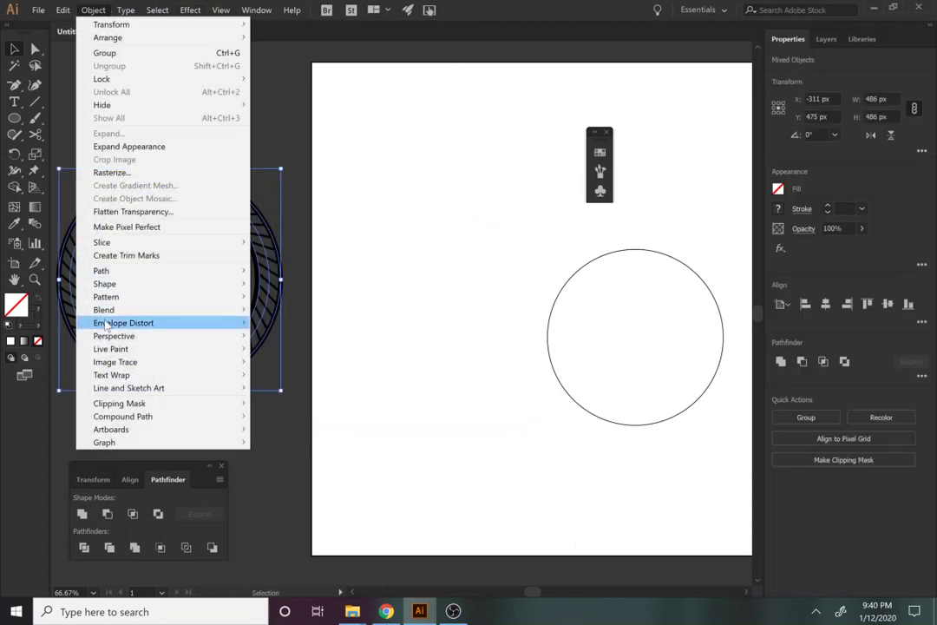
pyautogui.click(343, 322)
pyautogui.click(373, 340)
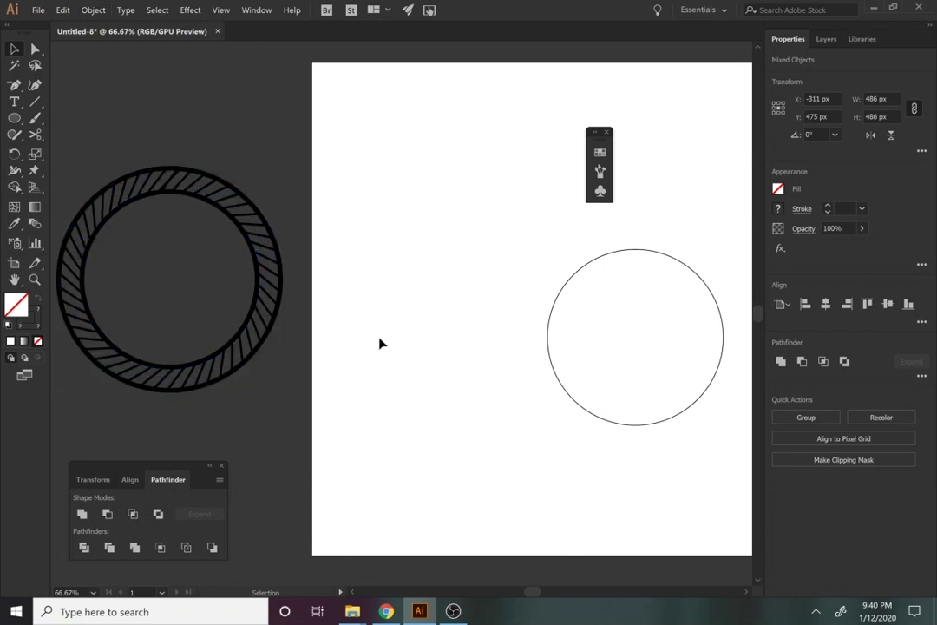
pyautogui.click(276, 311)
pyautogui.click(93, 11)
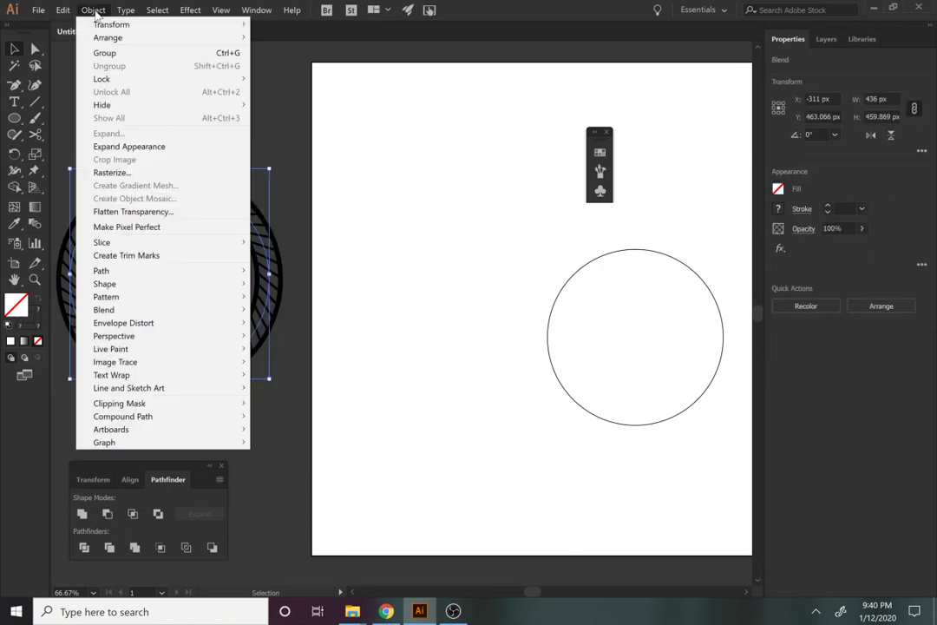
pyautogui.click(141, 146)
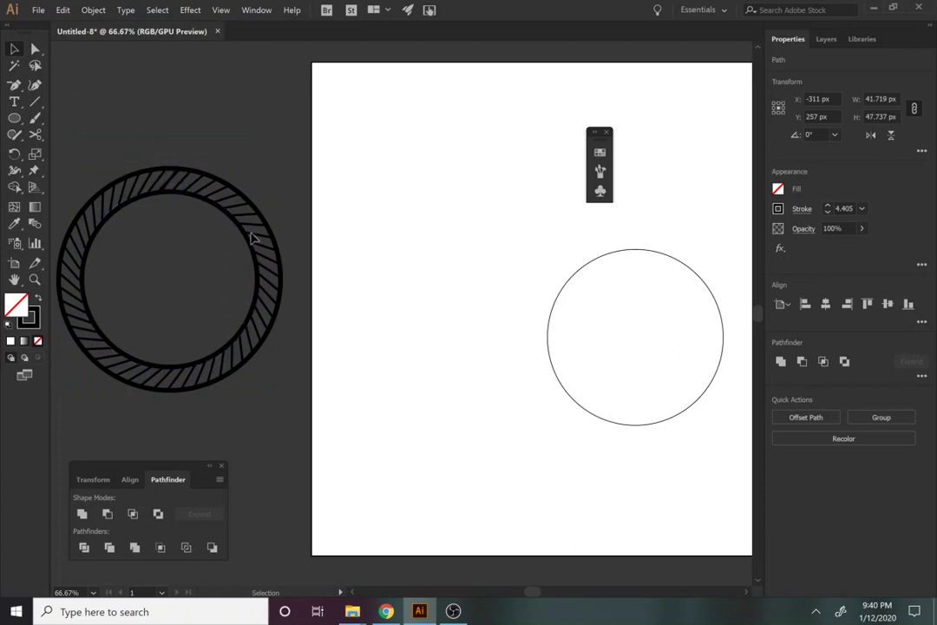
pyautogui.hotkey('ctrl', 'z')
pyautogui.click(218, 199)
pyautogui.click(224, 124)
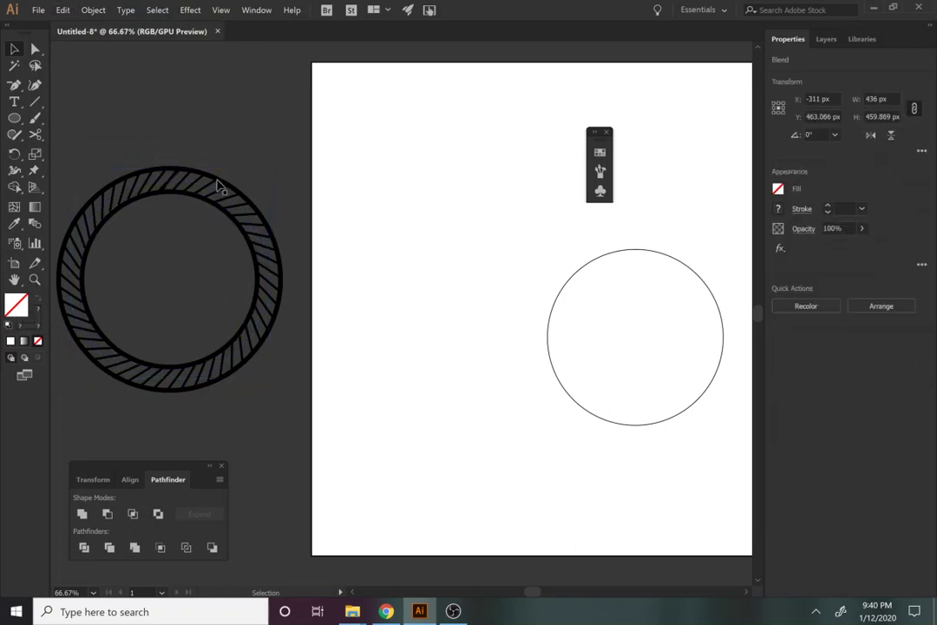
# Expand the blend of slanted lines into a group of individual paths
pyautogui.click(187, 161)
pyautogui.click(92, 10)
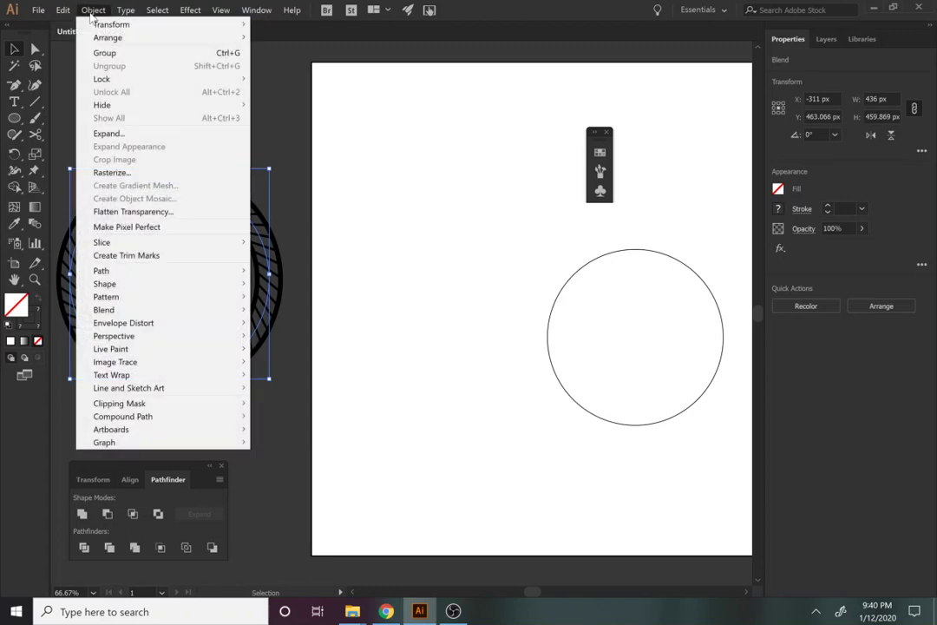
pyautogui.click(109, 134)
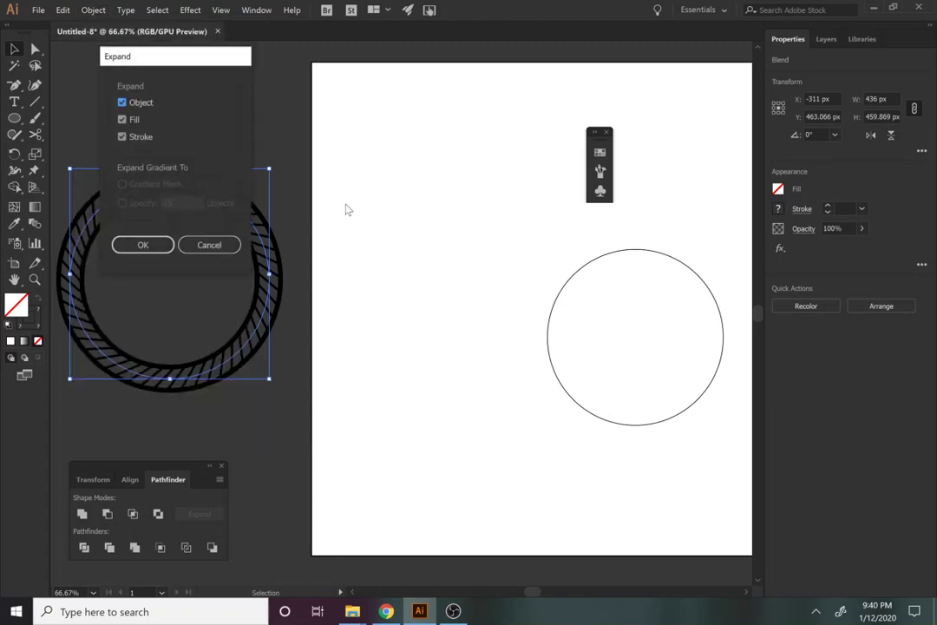
pyautogui.click(142, 244)
pyautogui.click(204, 283)
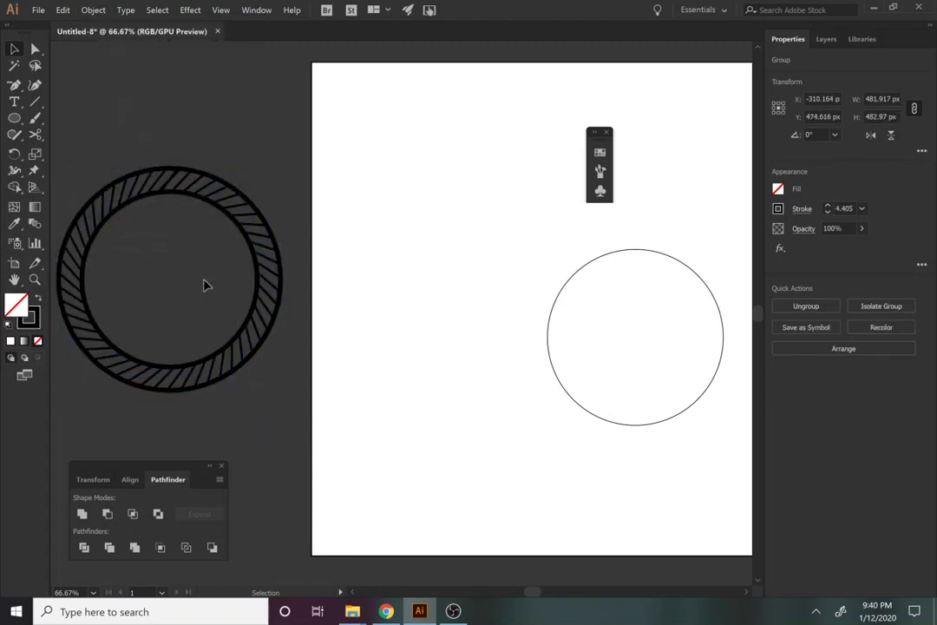
# Delete the extra slanted line that overlaps its neighbour at the top of the ring
pyautogui.press('a')
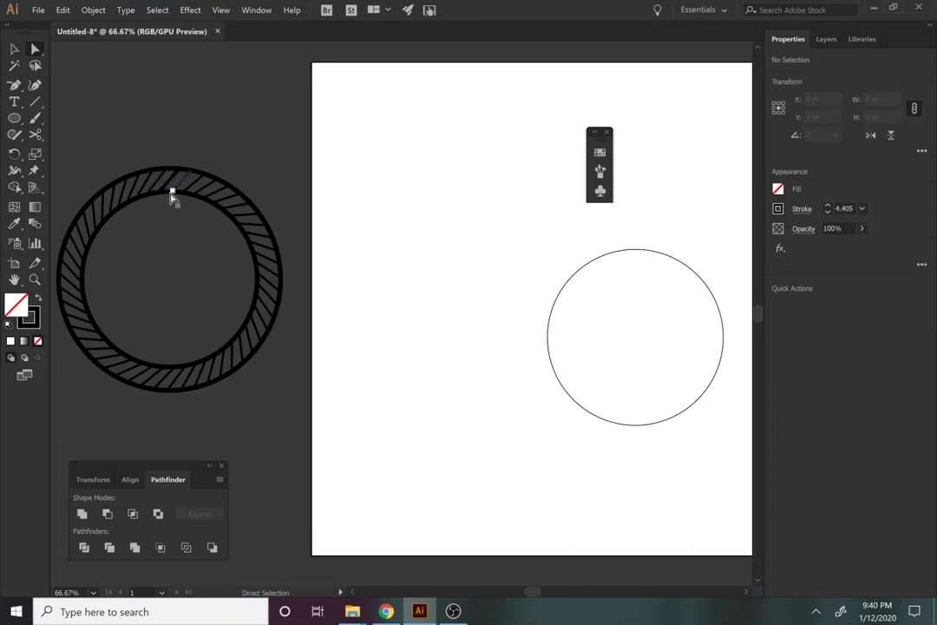
pyautogui.press('z')
pyautogui.doubleClick(170, 194)
pyautogui.press('space')
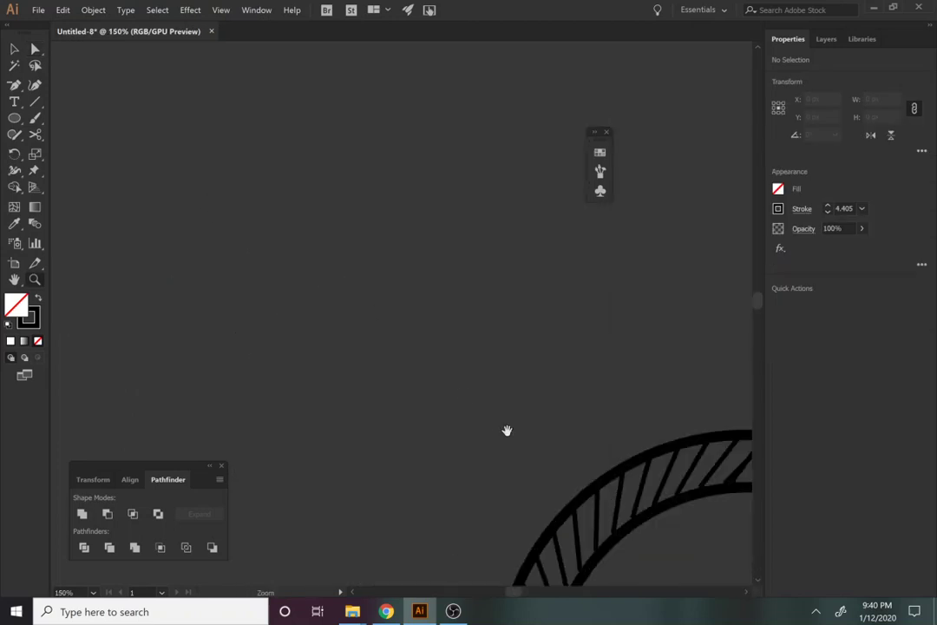
pyautogui.moveTo(507, 432); pyautogui.dragTo(251, 307)
pyautogui.press('a')
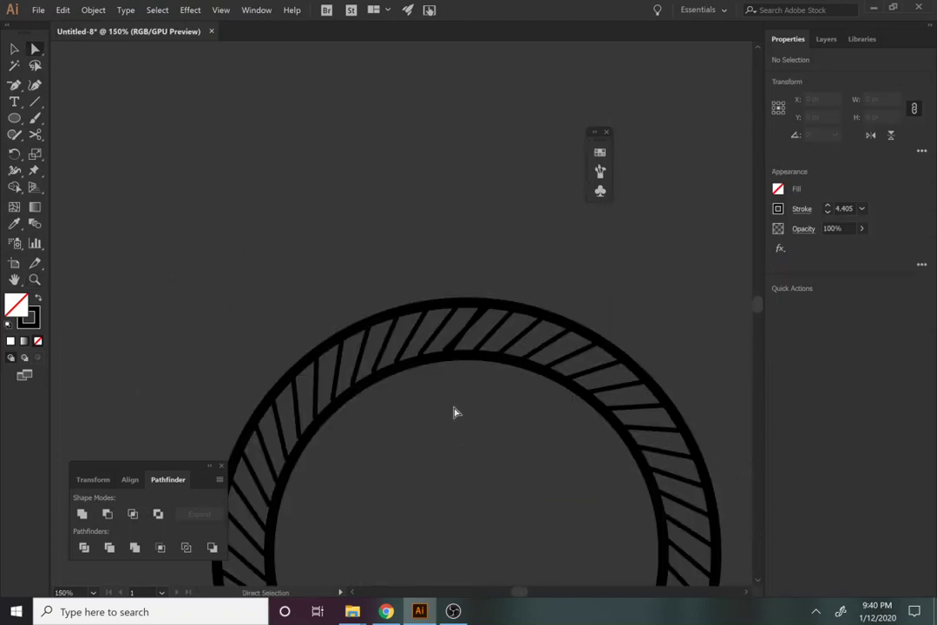
pyautogui.click(452, 353)
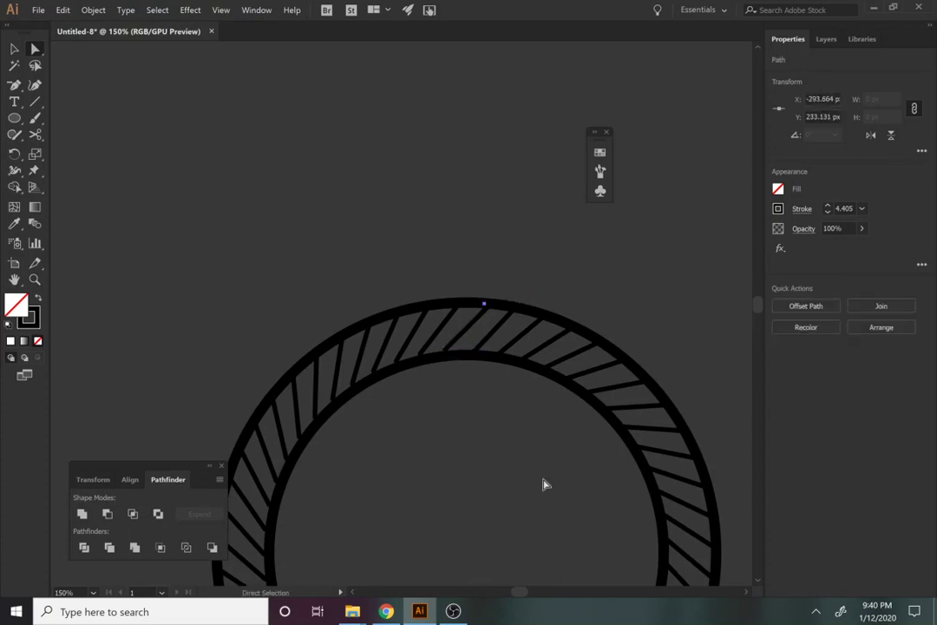
pyautogui.click(477, 441)
pyautogui.press('z')
pyautogui.hotkey('ctrl', '-')
pyautogui.hotkey('ctrl', '-')
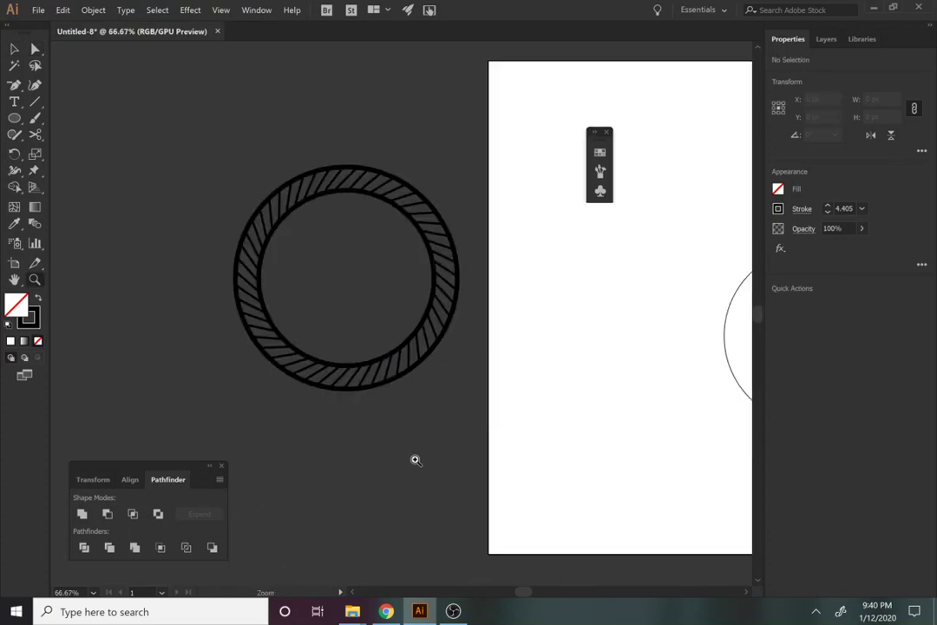
# Try to outline the strokes of the whole ring and unite all its shapes with Pathfinder
pyautogui.press('v')
pyautogui.click(373, 395)
pyautogui.click(406, 443)
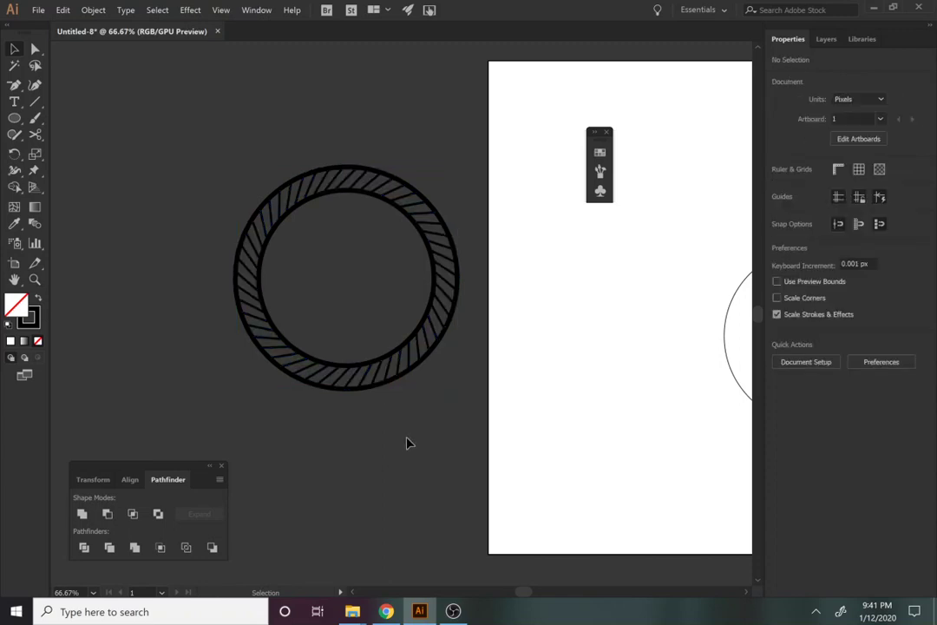
pyautogui.click(249, 275)
pyautogui.click(94, 9)
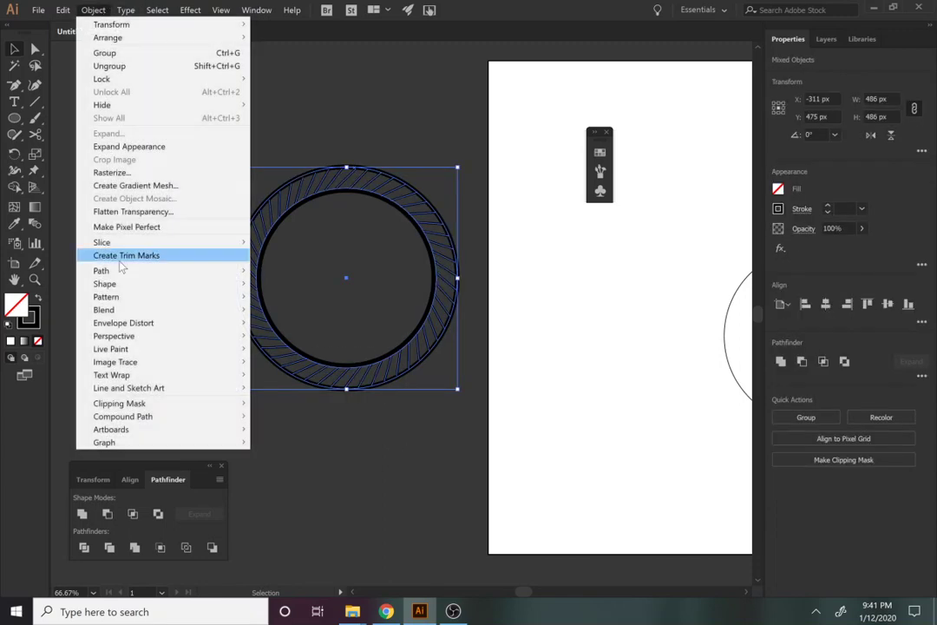
pyautogui.moveTo(231, 274)
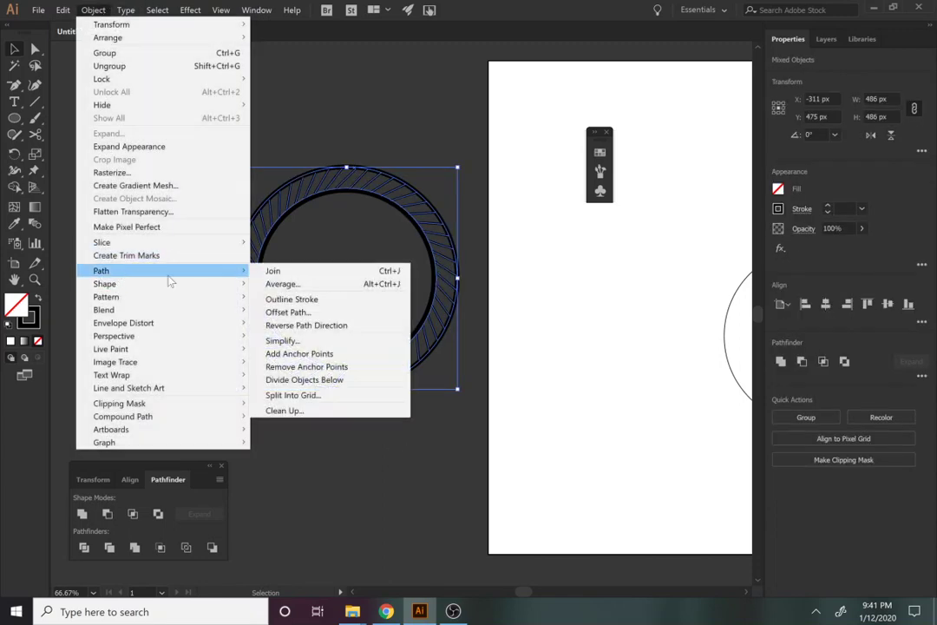
pyautogui.click(291, 299)
pyautogui.click(781, 362)
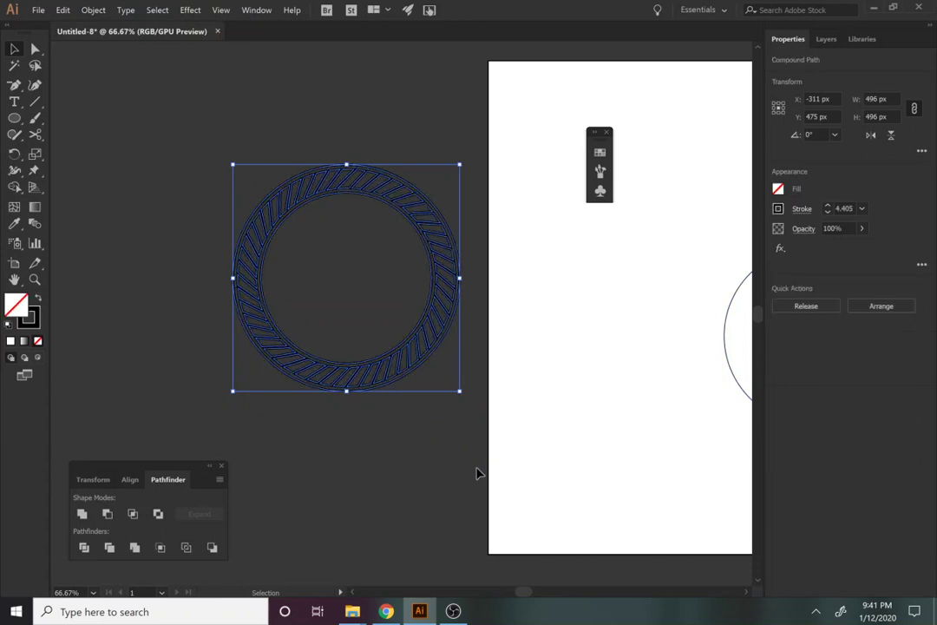
pyautogui.click(435, 437)
# Undo the uniting of the ring so its circles and lines are separate objects again
pyautogui.click(379, 390)
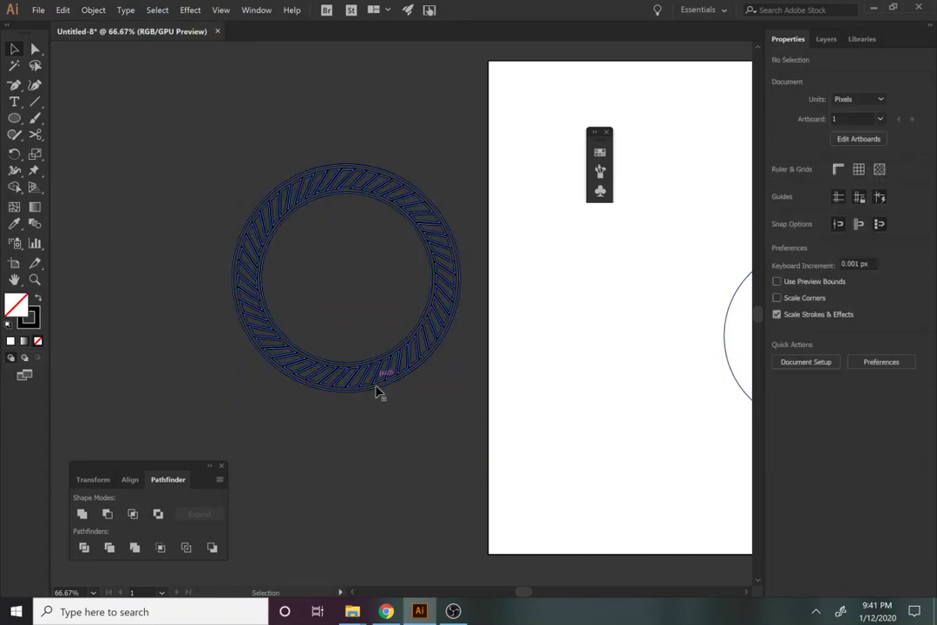
pyautogui.click(390, 441)
pyautogui.hotkey('ctrl', 'a')
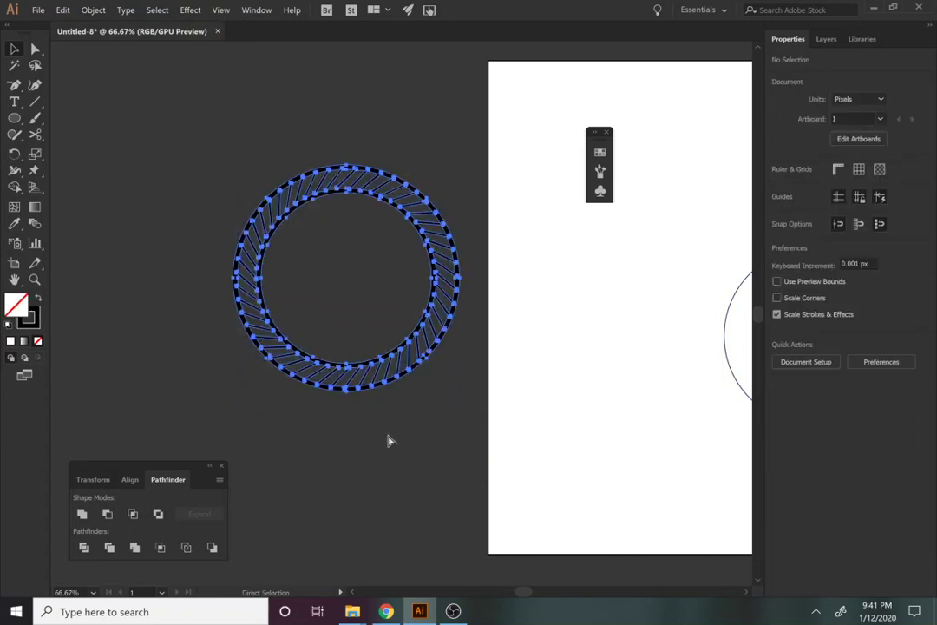
pyautogui.hotkey('ctrl', '8')
# Convert the ring's two circles and slanted lines into outlined shapes with a black fill and no stroke
pyautogui.click(327, 357)
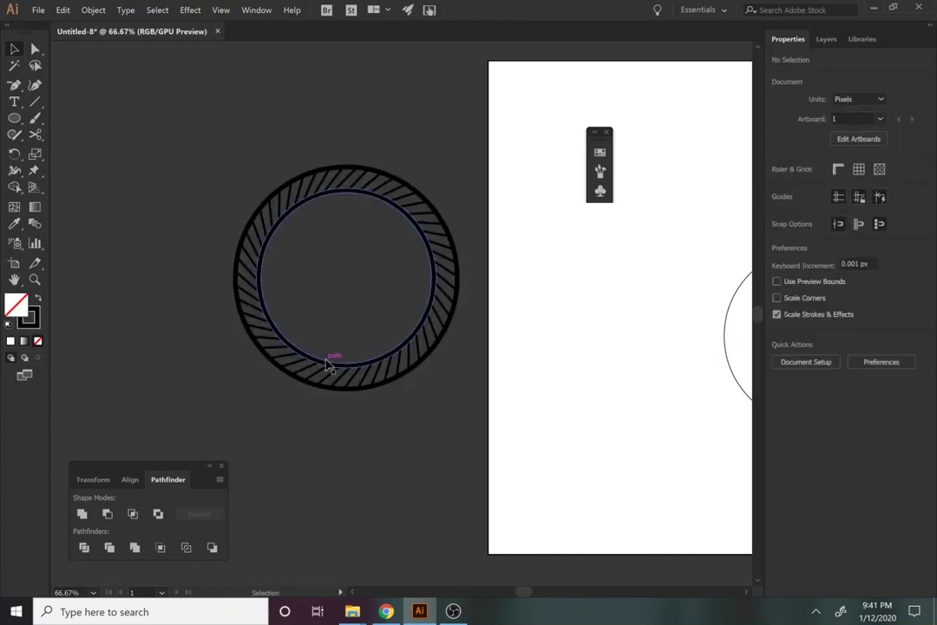
pyautogui.click(334, 359)
pyautogui.click(383, 445)
pyautogui.click(344, 382)
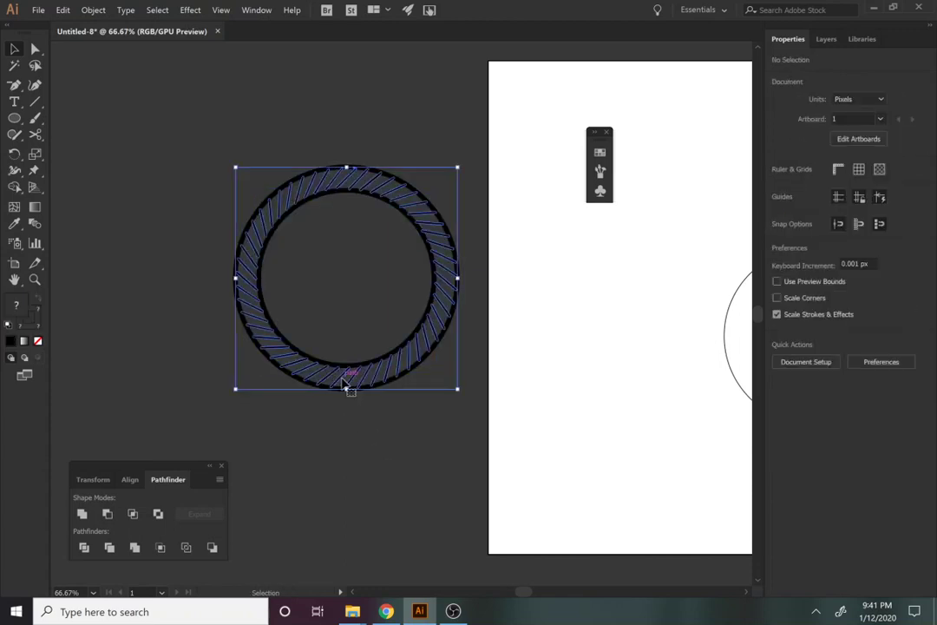
pyautogui.click(388, 448)
pyautogui.click(327, 350)
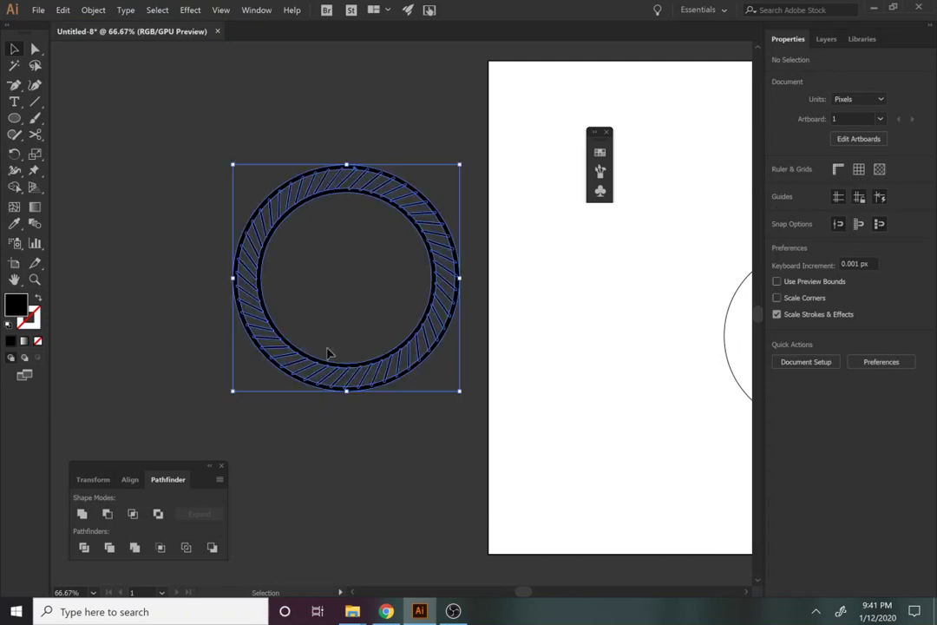
pyautogui.click(493, 545)
pyautogui.click(443, 439)
pyautogui.click(362, 373)
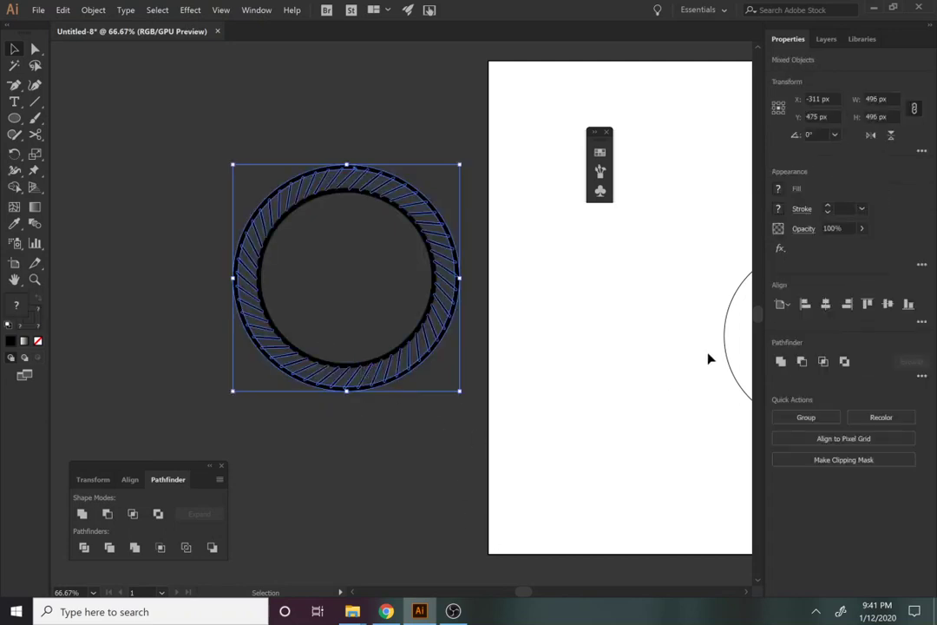
pyautogui.click(470, 413)
pyautogui.moveTo(424, 408); pyautogui.dragTo(354, 352)
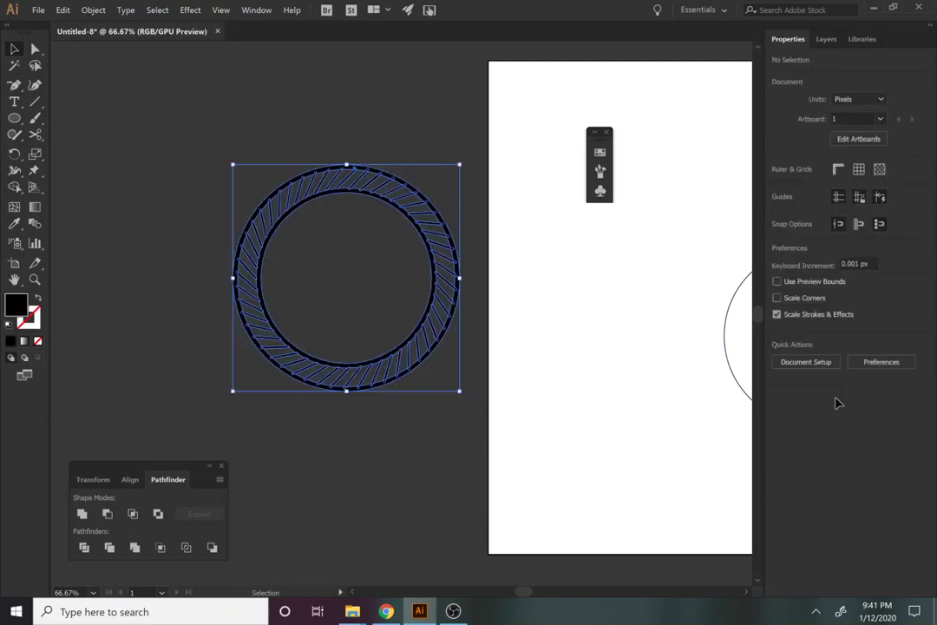
# Draw a black seven-pointed star with radii 35.951 px and 17.9755 px, above and left of the plain circles
pyautogui.click(615, 402)
pyautogui.moveTo(615, 401); pyautogui.dragTo(246, 376)
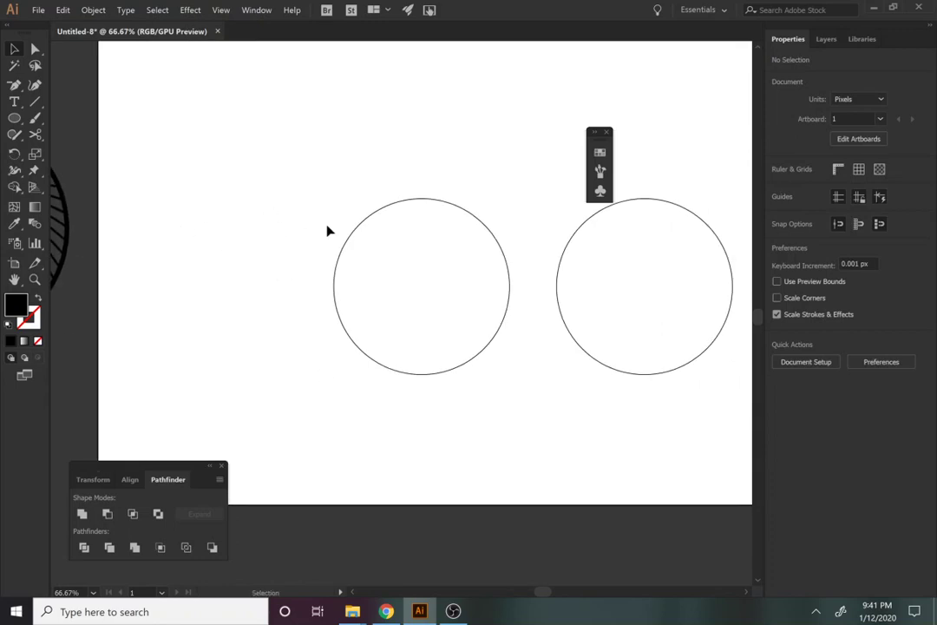
pyautogui.press('m')
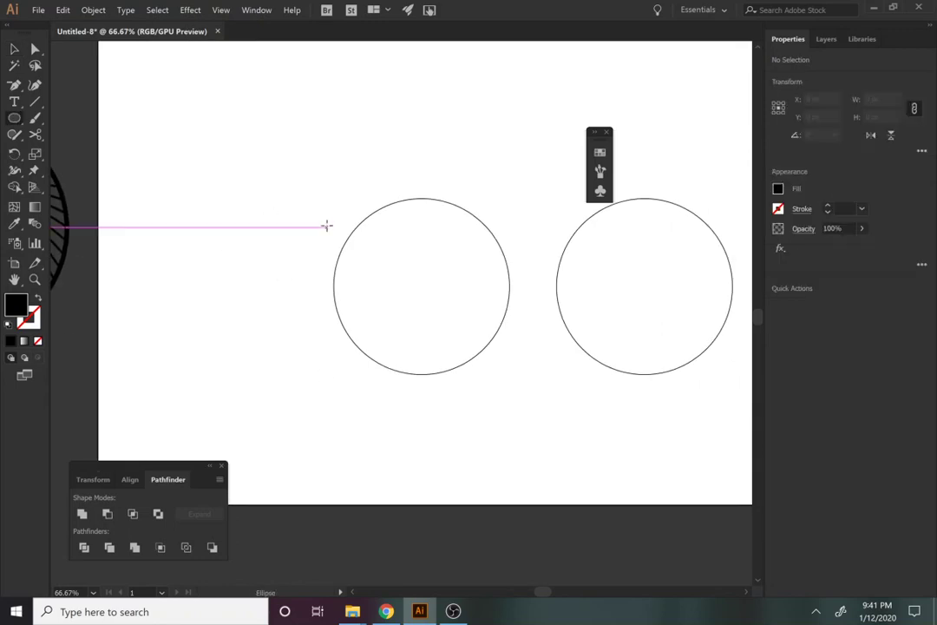
pyautogui.moveTo(14, 120); pyautogui.dragTo(67, 187)
pyautogui.click(227, 166)
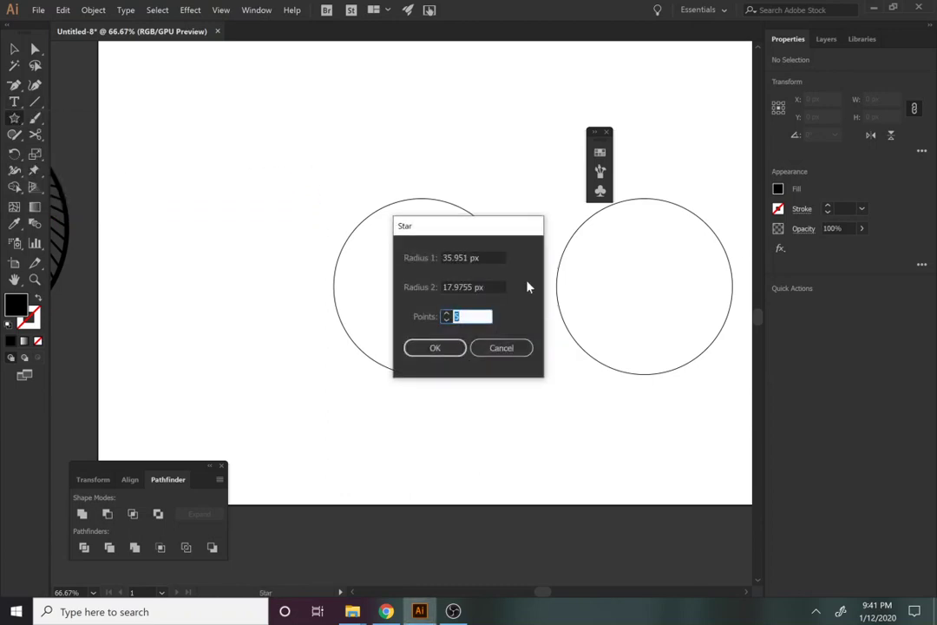
pyautogui.click(435, 347)
pyautogui.press('v')
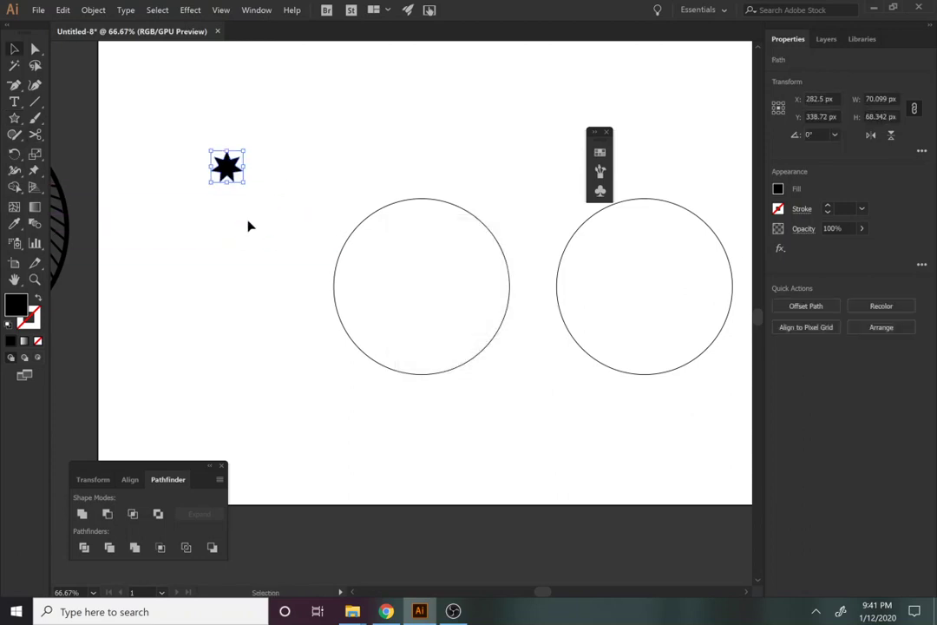
# Scale the star down to about 37 px wide and duplicate it horizontally about 747 px to the right
pyautogui.moveTo(245, 184); pyautogui.dragTo(226, 171)
pyautogui.click(272, 234)
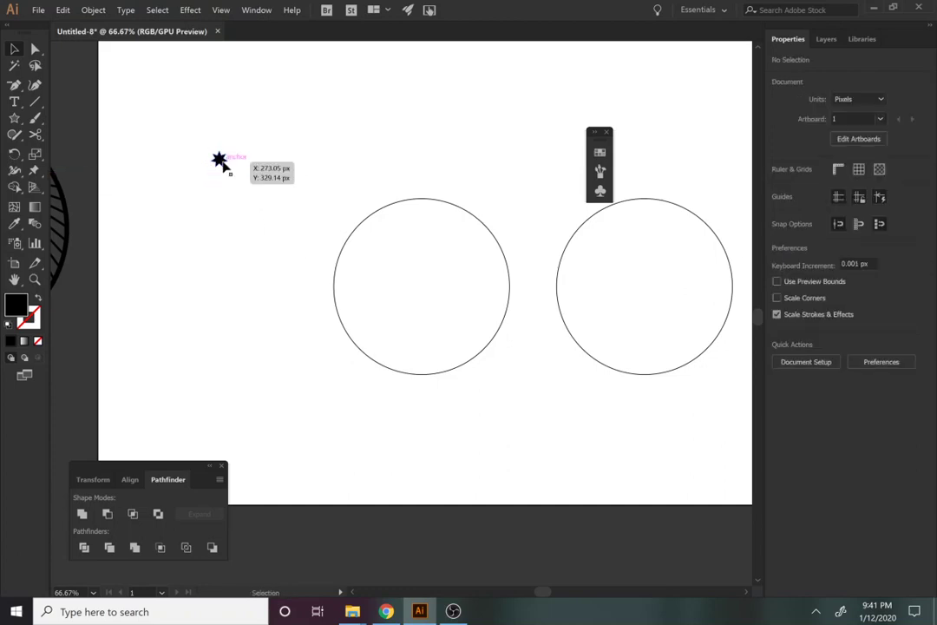
pyautogui.hotkey('ctrl', 'z')
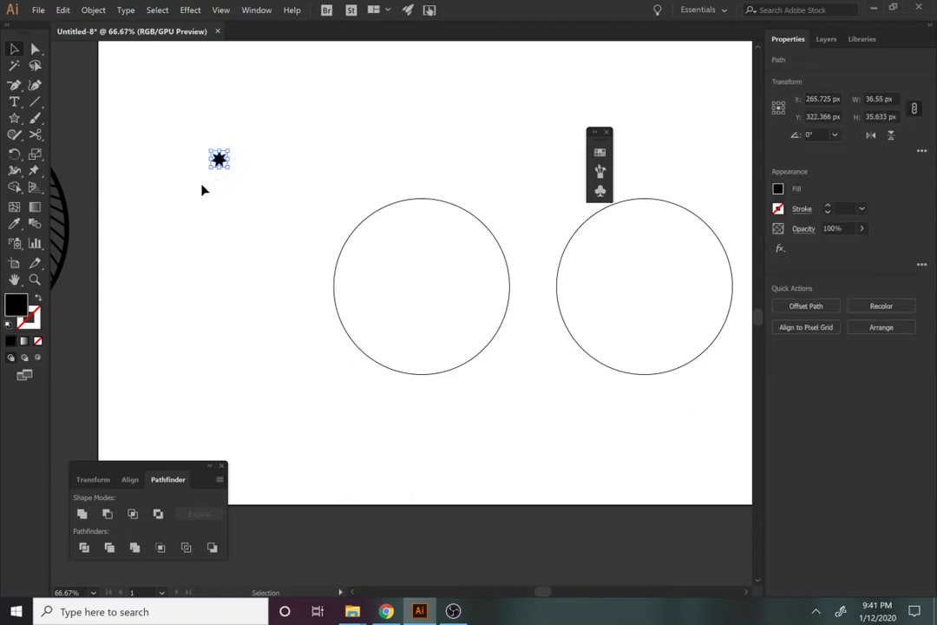
pyautogui.moveTo(222, 162); pyautogui.dragTo(189, 129)
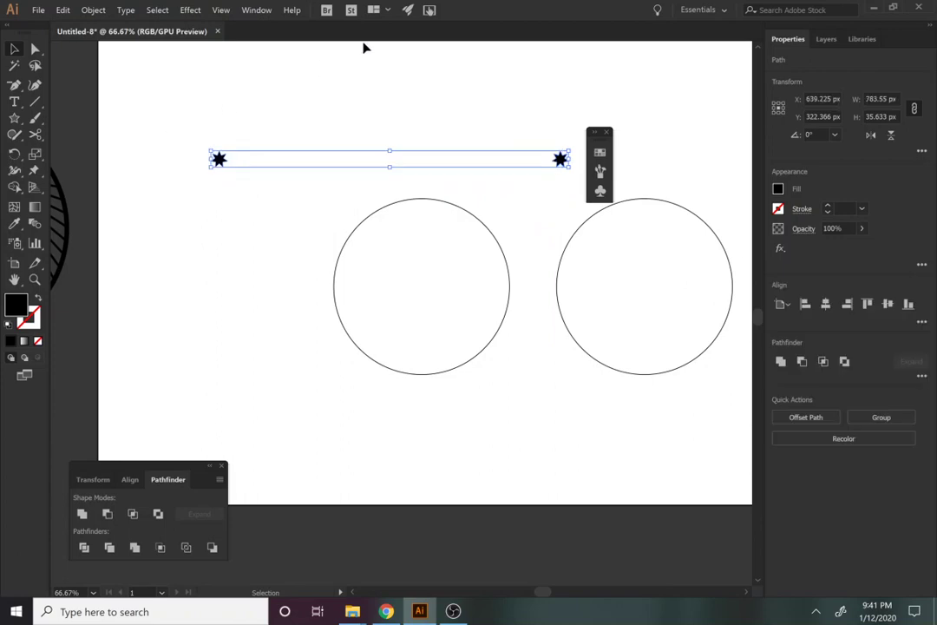
# Make a blend between the two small stars
pyautogui.click(91, 10)
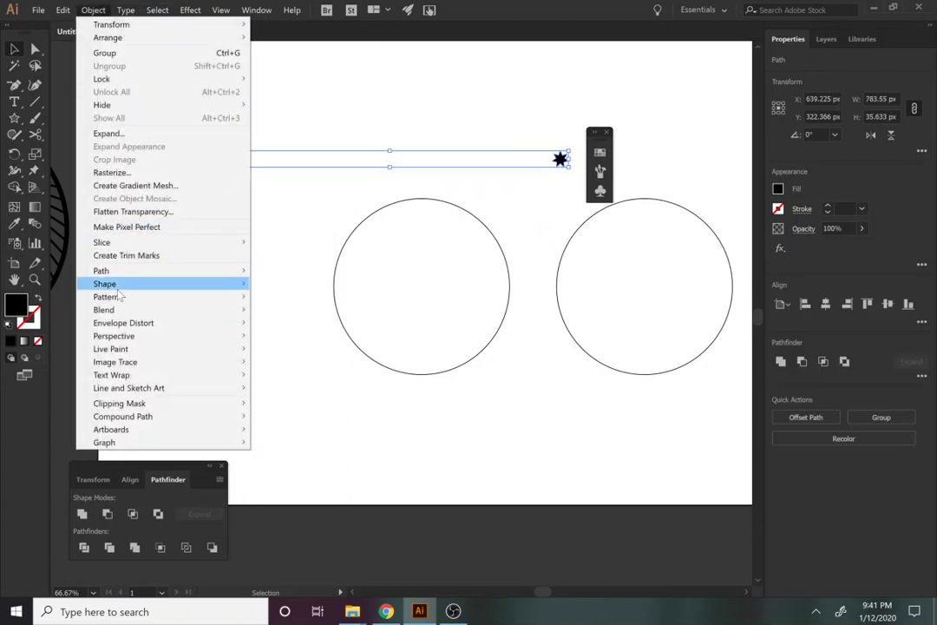
pyautogui.moveTo(111, 270)
pyautogui.moveTo(126, 310)
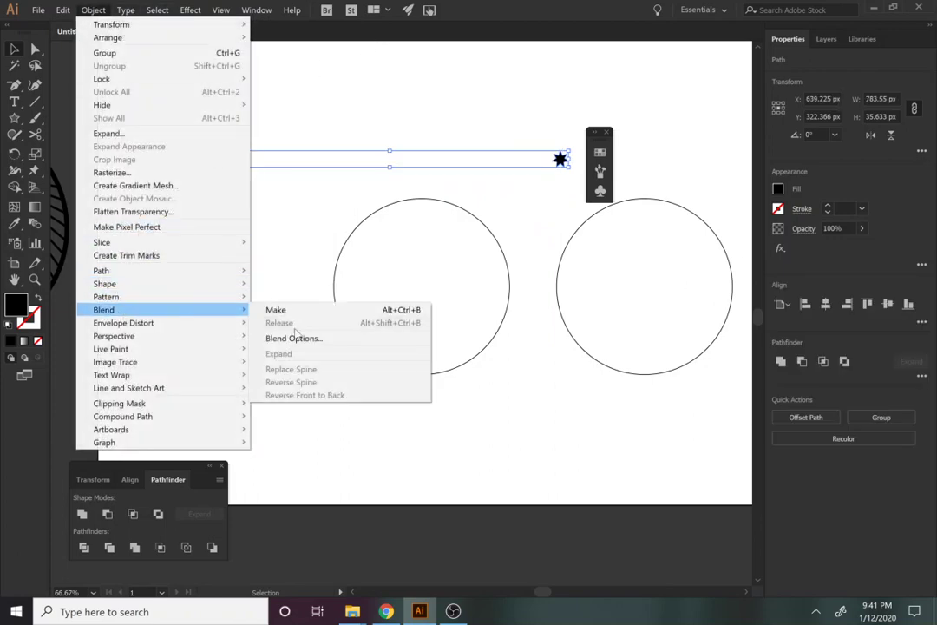
pyautogui.click(276, 309)
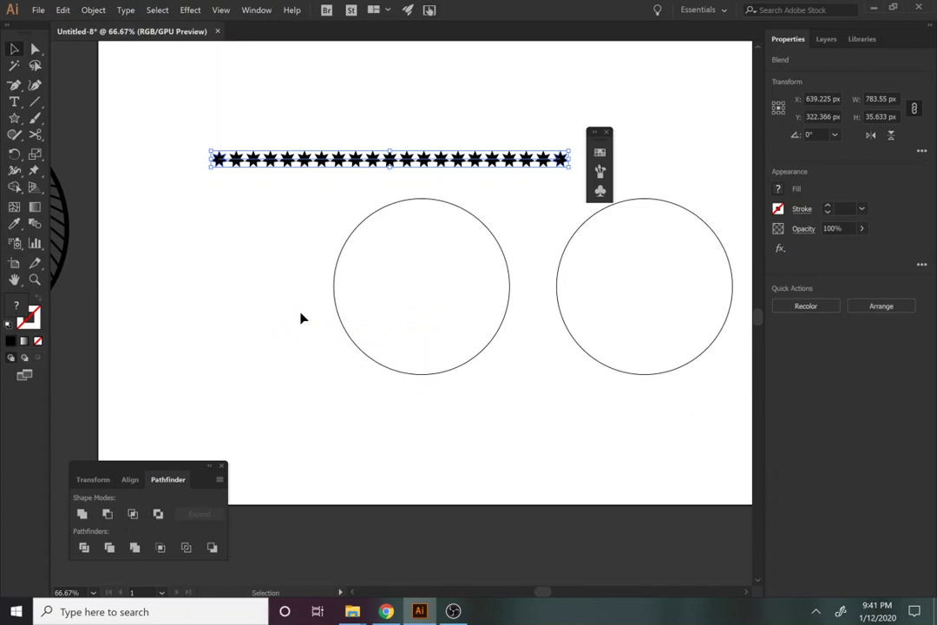
# Set the star blend's spacing to Specified Steps with 30 steps, with the preview turned on
pyautogui.click(92, 10)
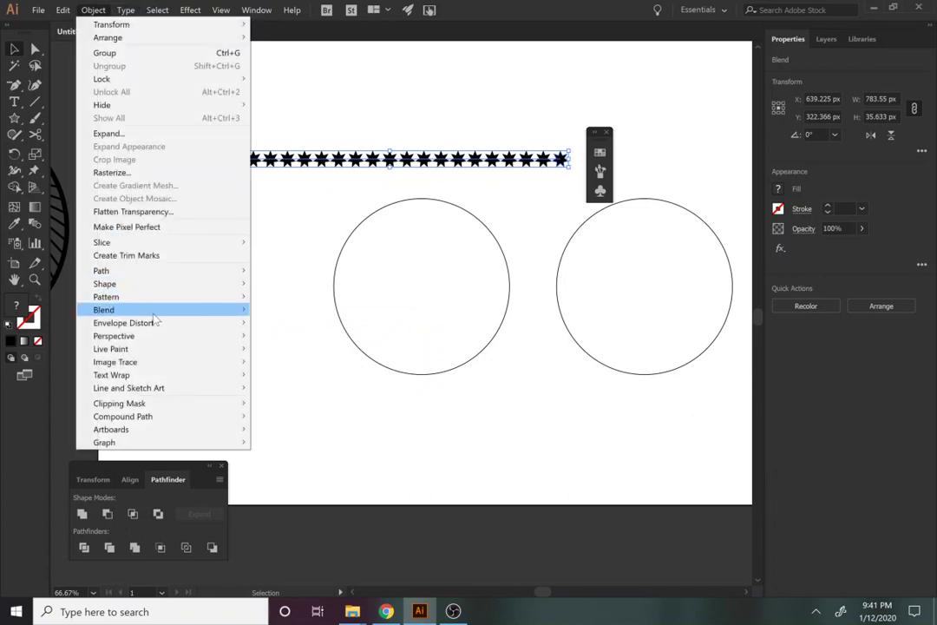
pyautogui.click(293, 337)
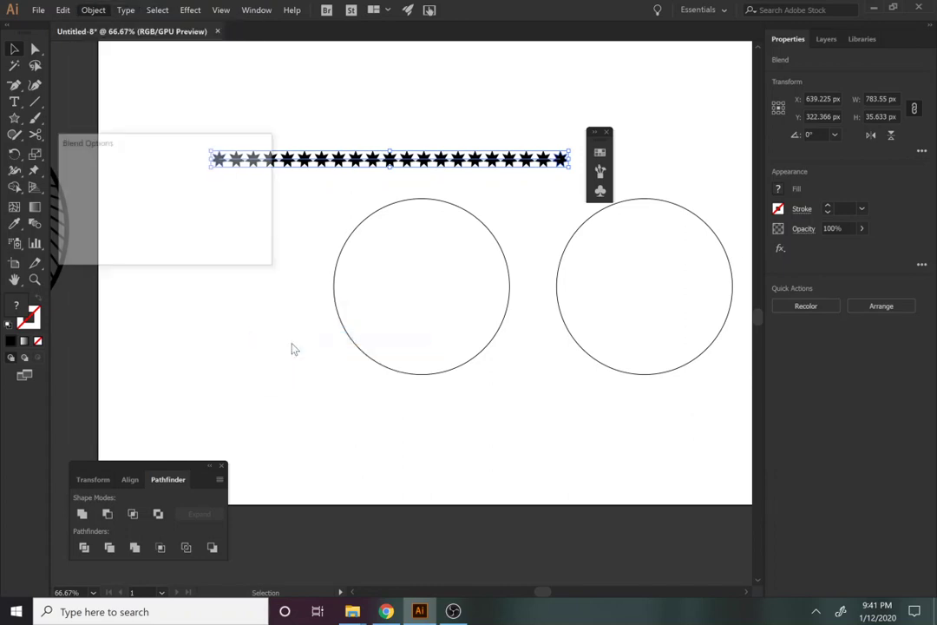
pyautogui.click(156, 174)
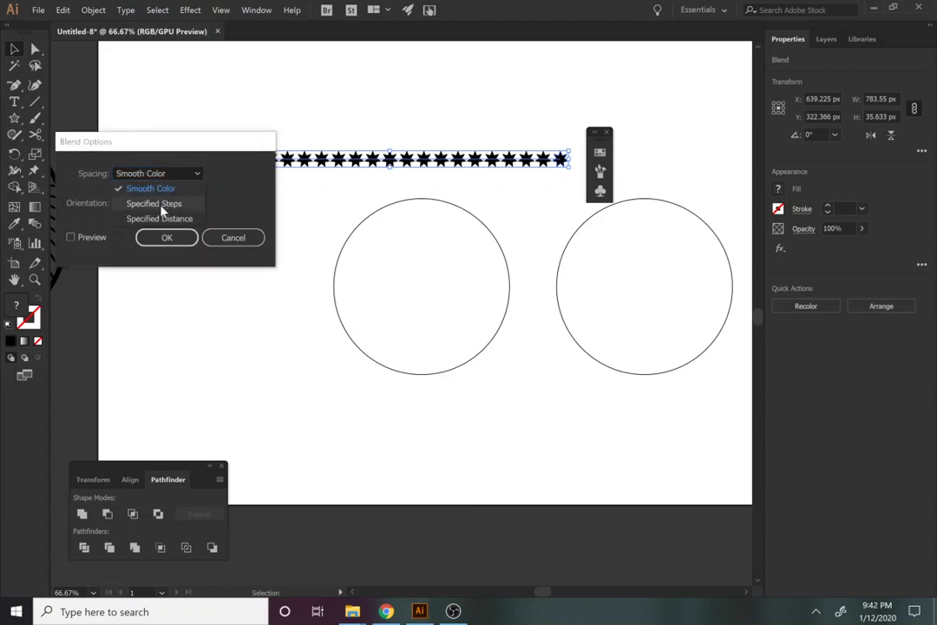
pyautogui.click(161, 206)
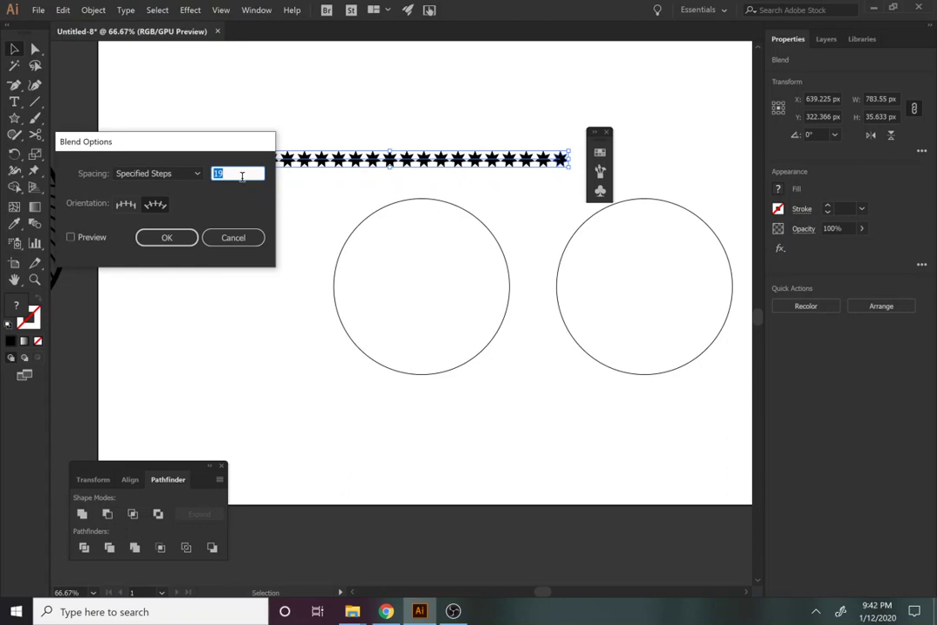
pyautogui.click(71, 237)
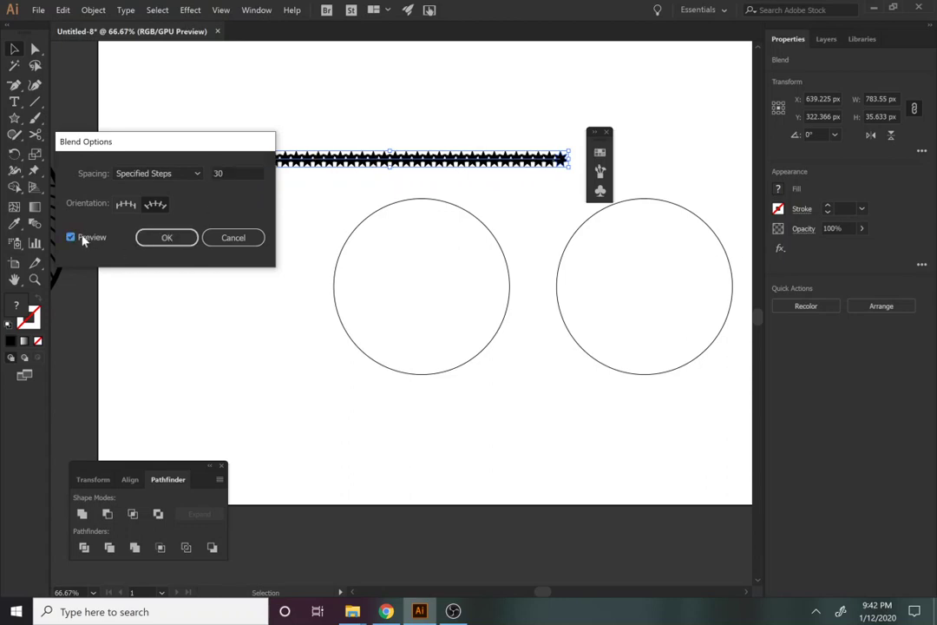
pyautogui.click(165, 237)
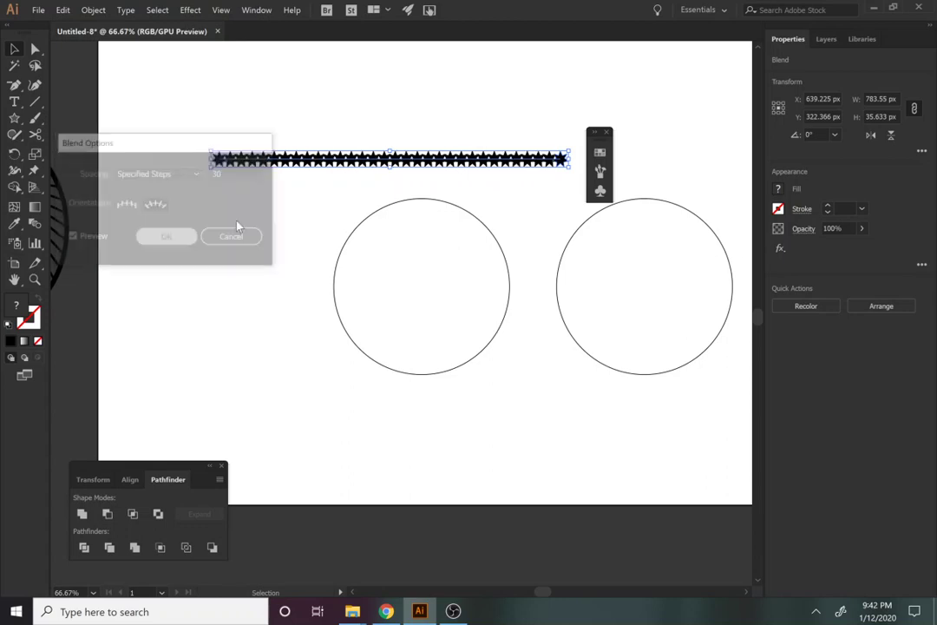
# Replace the star blend's spine with the first plain circle below it
pyautogui.click(293, 121)
pyautogui.moveTo(300, 132); pyautogui.dragTo(378, 267)
pyautogui.click(93, 9)
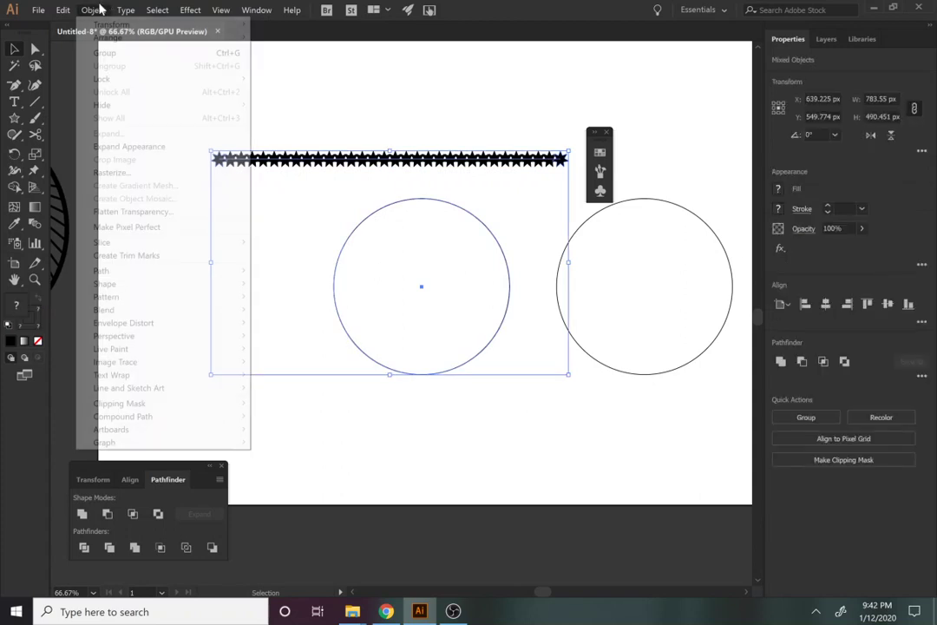
pyautogui.moveTo(126, 310)
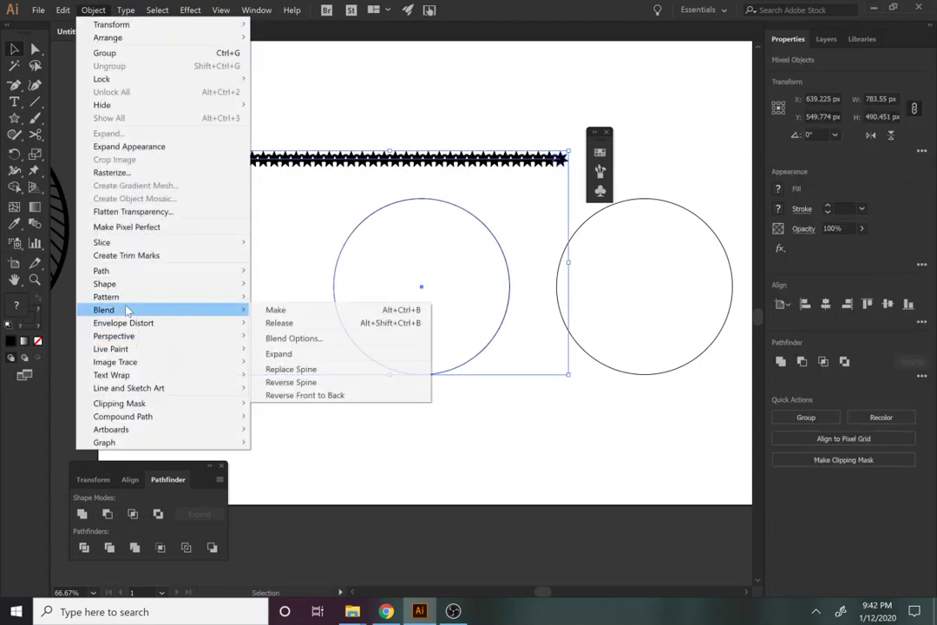
pyautogui.click(293, 369)
pyautogui.click(441, 383)
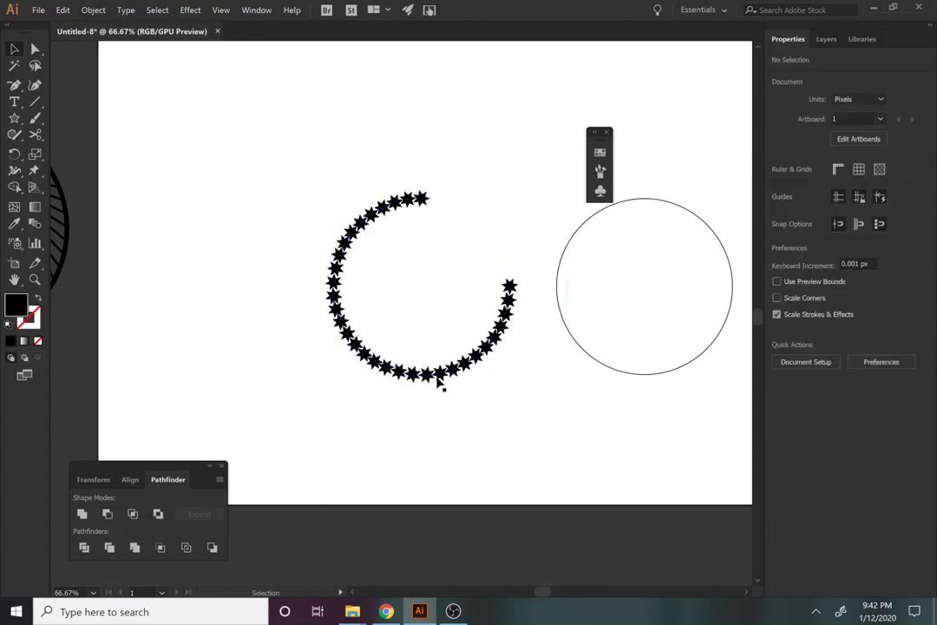
# Cut the circular spine at its top anchor with the Scissors tool so the stars spread around the whole circle
pyautogui.click(475, 221)
pyautogui.press('c')
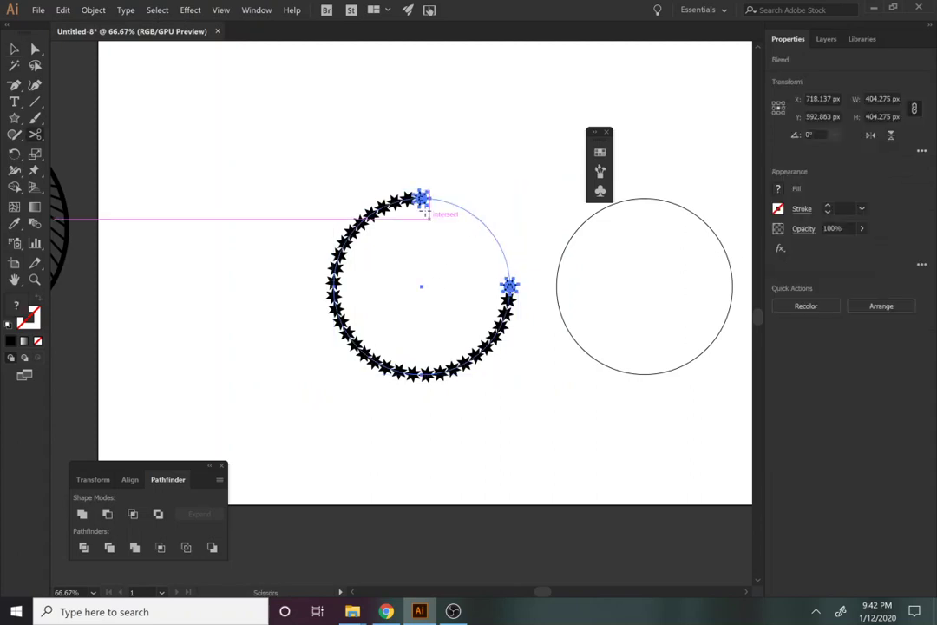
pyautogui.click(421, 198)
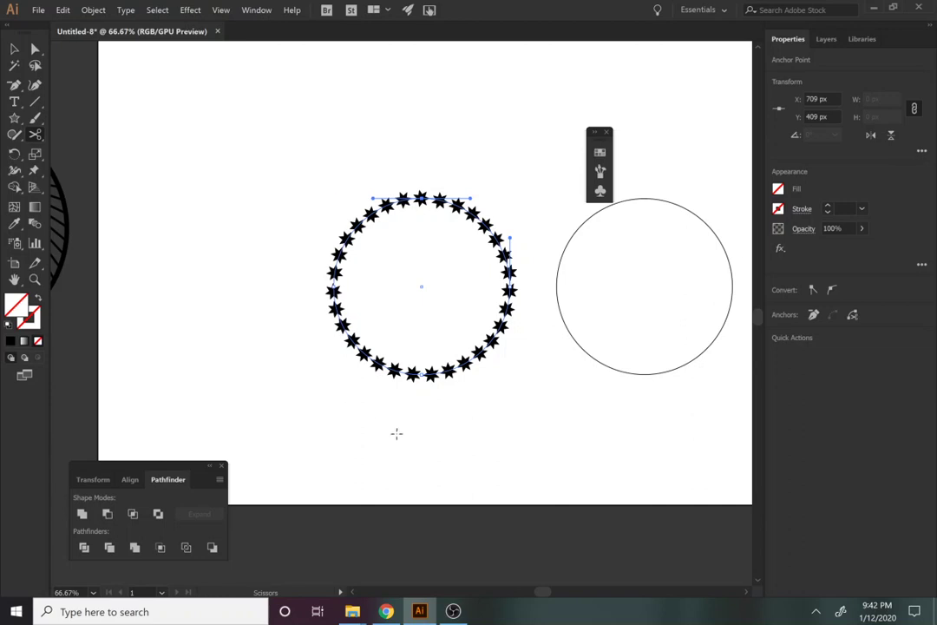
# Turn off Scale Strokes & Effects in the general preferences
pyautogui.hotkey('ctrl', '-')
pyautogui.hotkey('ctrl', '-')
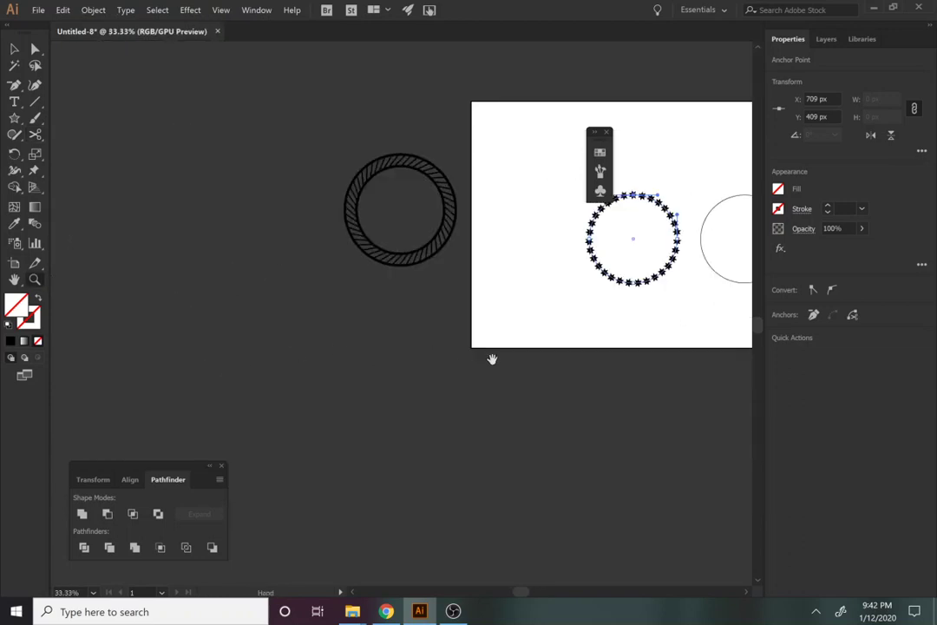
pyautogui.moveTo(492, 359); pyautogui.dragTo(287, 428)
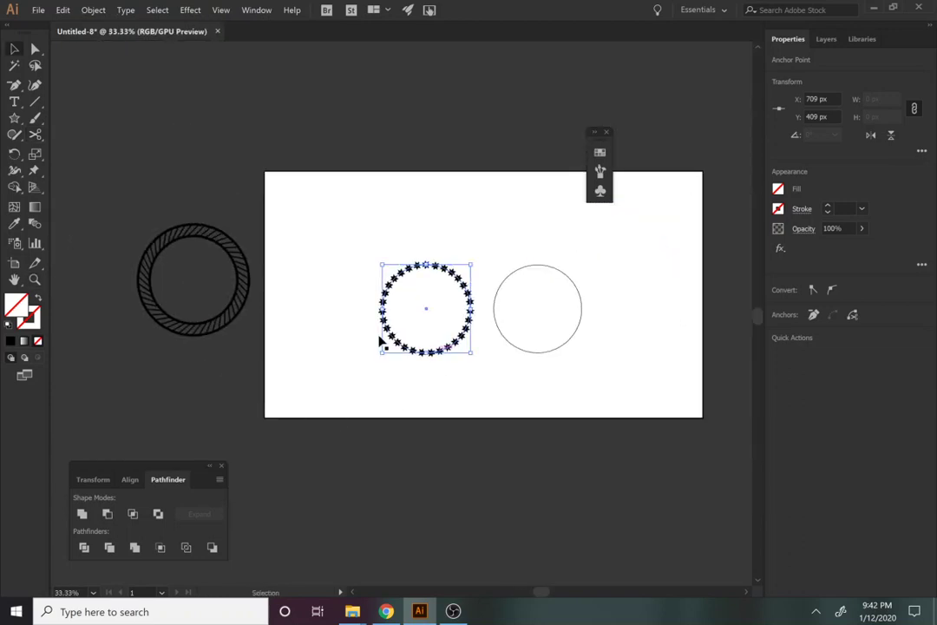
pyautogui.click(38, 11)
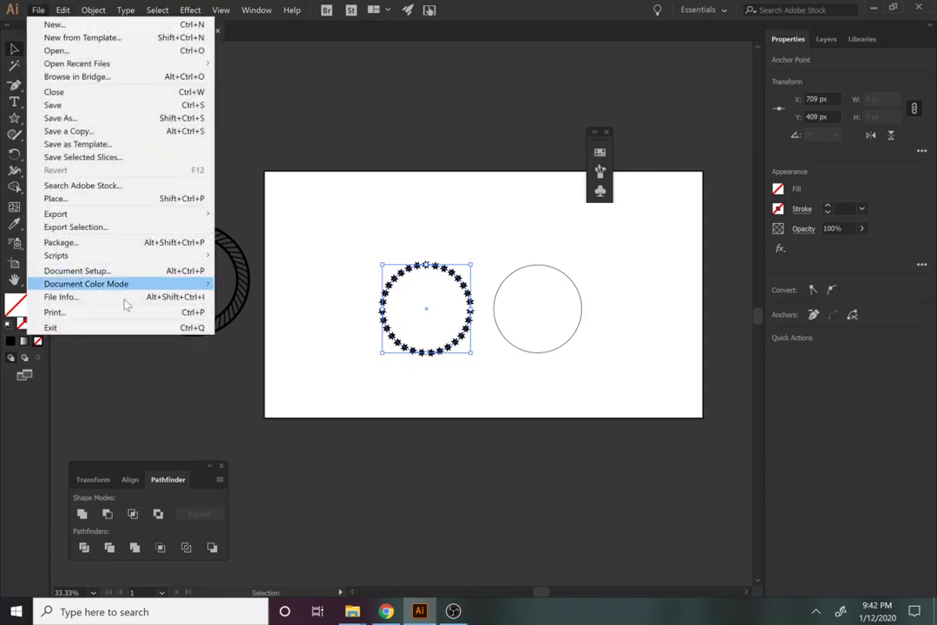
pyautogui.moveTo(62, 10)
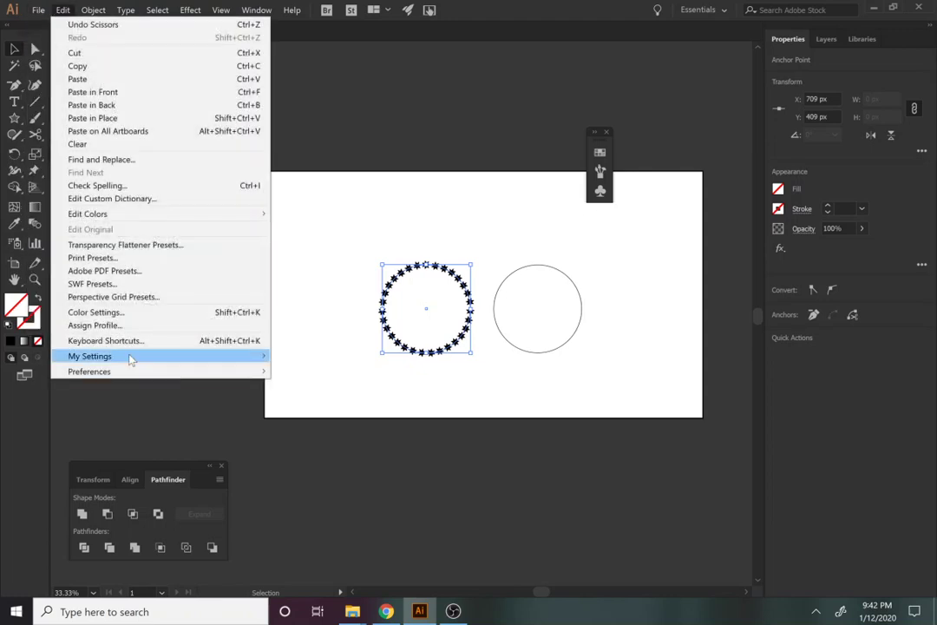
pyautogui.moveTo(187, 373)
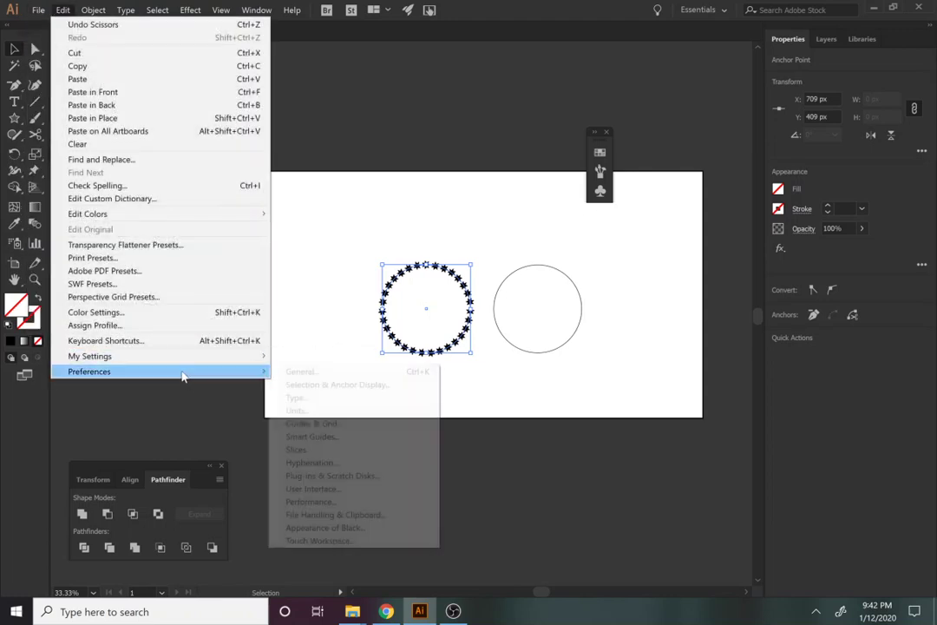
pyautogui.click(295, 371)
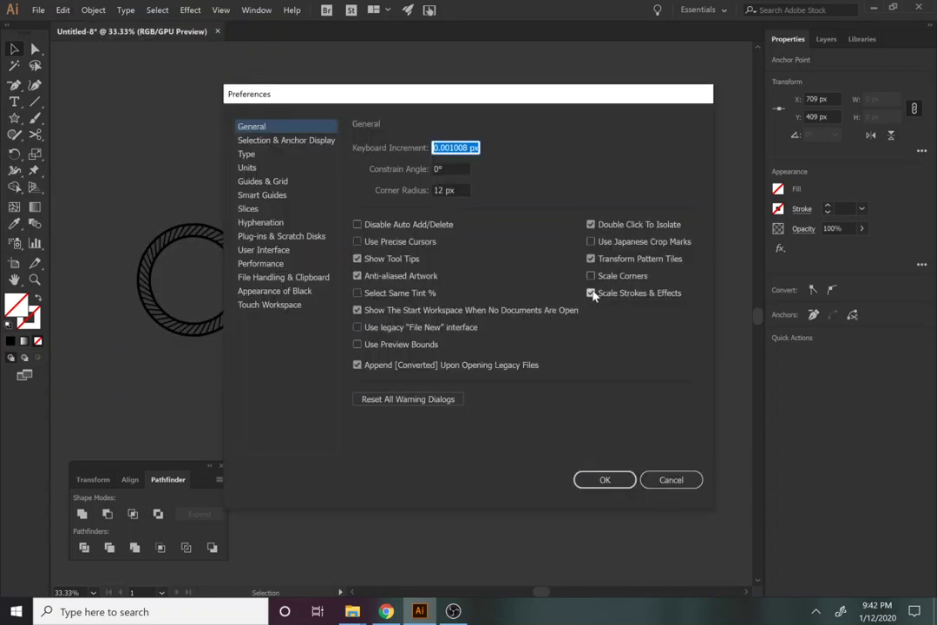
pyautogui.click(600, 478)
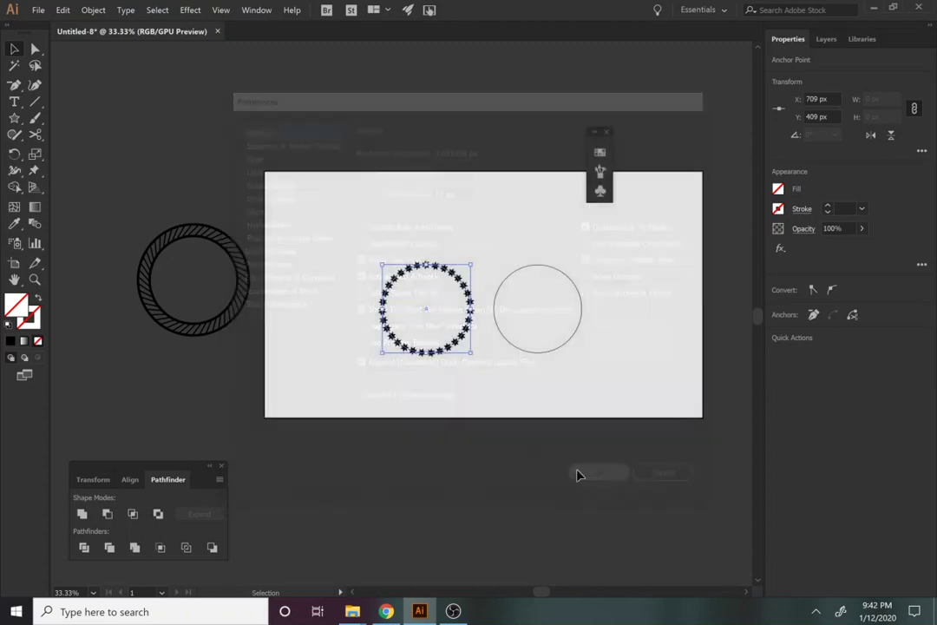
# Enlarge the ring of stars from its centre and move the rope-like ring inside it
pyautogui.moveTo(471, 357); pyautogui.dragTo(528, 412)
pyautogui.click(435, 486)
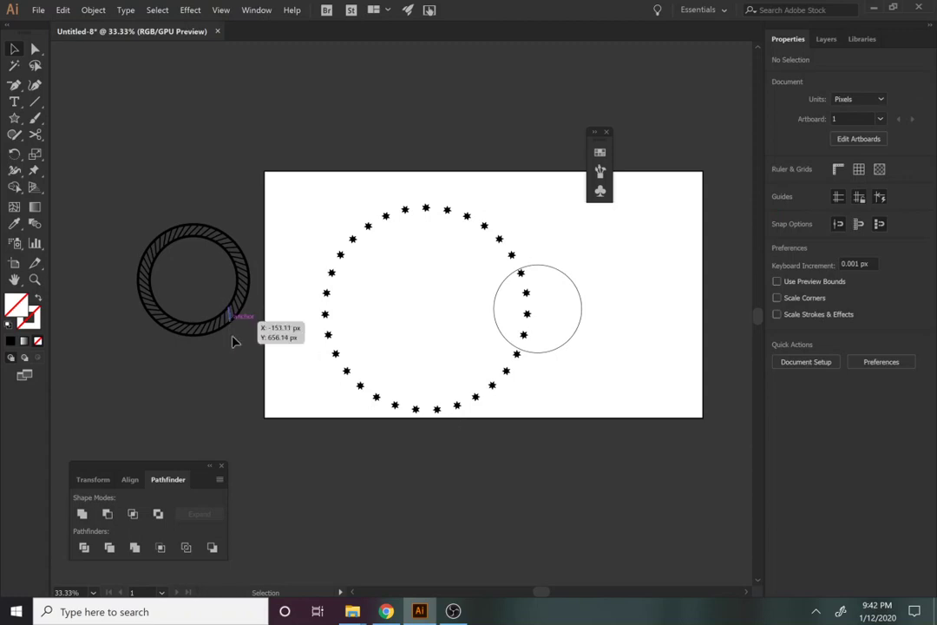
pyautogui.moveTo(215, 330)
pyautogui.mouseDown()
pyautogui.moveTo(423, 347)
pyautogui.moveTo(435, 357)
pyautogui.mouseUp()
# Scale the star ring down to about 590 px wide so it fits closely around the rope-like ring
pyautogui.click(451, 420)
pyautogui.click(438, 415)
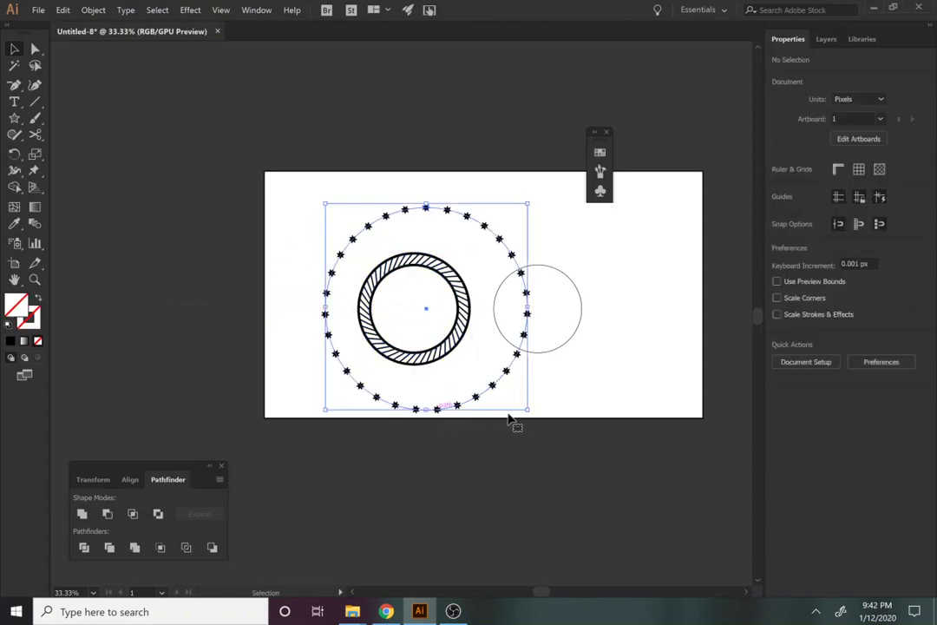
pyautogui.moveTo(527, 411); pyautogui.dragTo(493, 382)
# Align the star ring and rope-like ring by their horizontal and vertical centres, and move both to the artboard's left side
pyautogui.keyDown('shift'); pyautogui.click(397, 314); pyautogui.keyUp('shift')
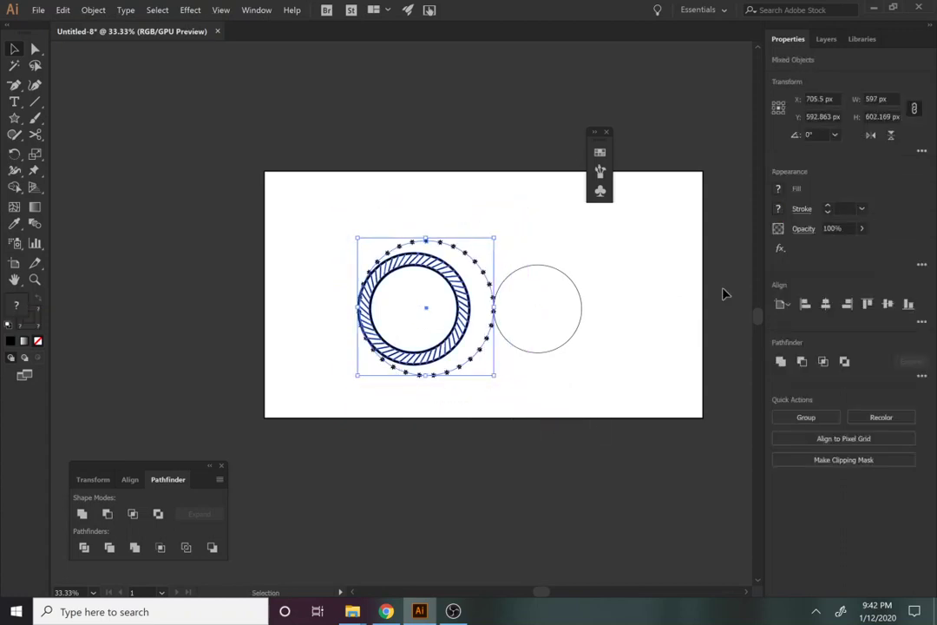
pyautogui.click(825, 304)
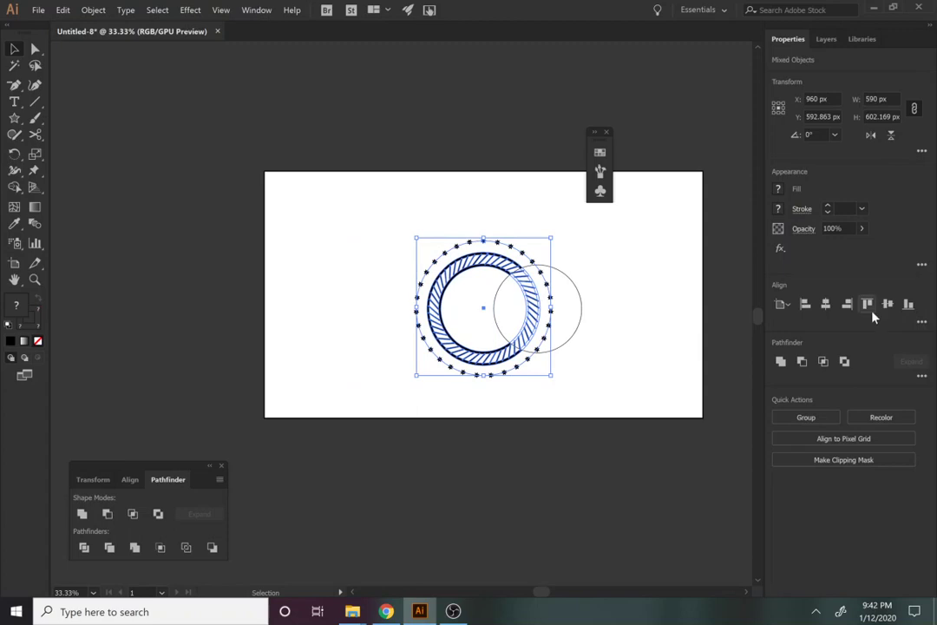
pyautogui.click(887, 305)
pyautogui.moveTo(459, 342)
pyautogui.mouseDown()
pyautogui.moveTo(378, 320)
pyautogui.moveTo(297, 324)
pyautogui.moveTo(336, 330)
pyautogui.mouseUp()
pyautogui.click(423, 405)
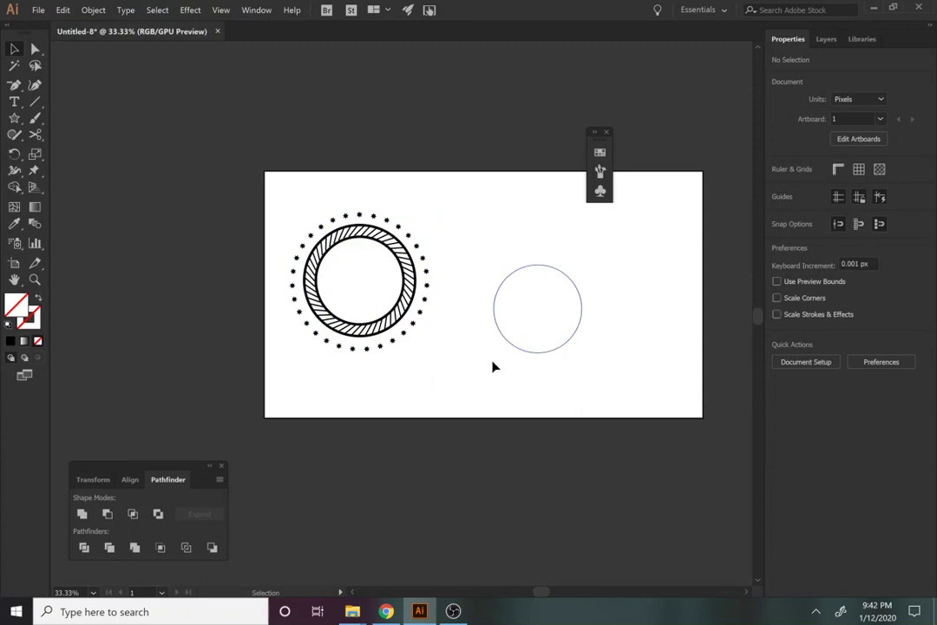
# Enlarge the remaining plain circle to nearly twice its diameter, placing it just right of the combined ring
pyautogui.click(580, 340)
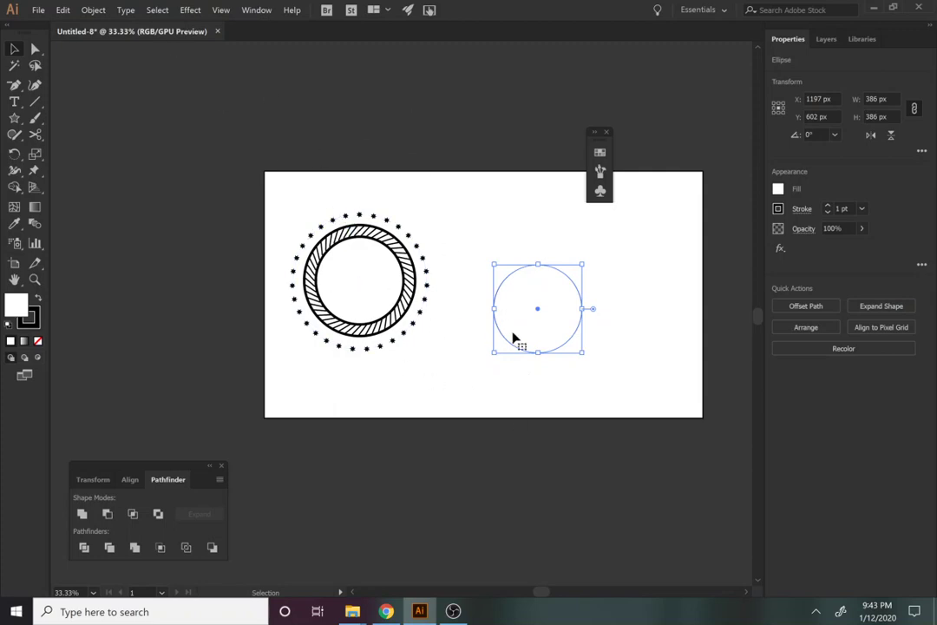
pyautogui.moveTo(549, 350); pyautogui.dragTo(612, 371)
pyautogui.click(575, 436)
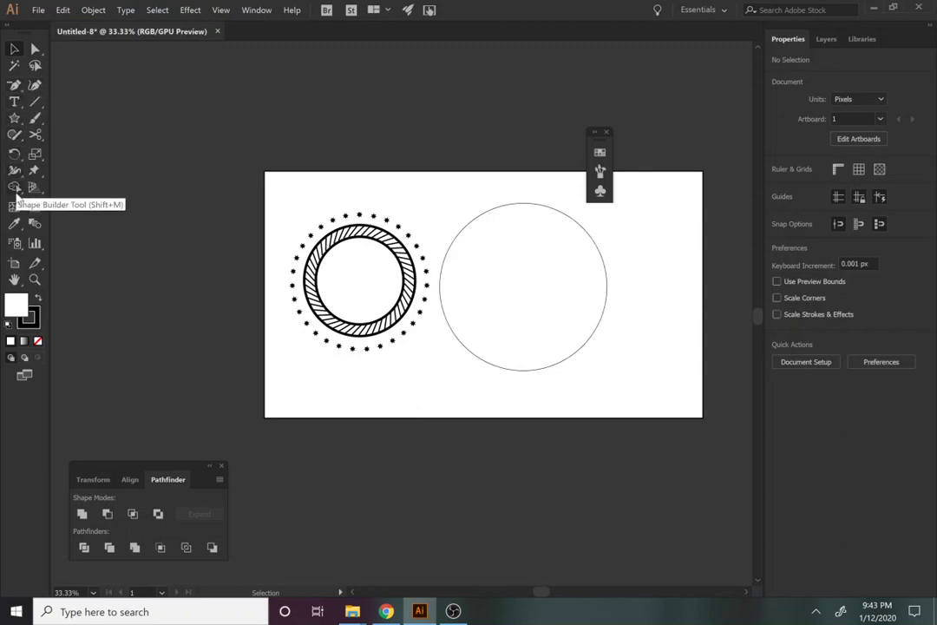
# Draw a three-sided polygon with a 50 px radius below the combined ring and widen it to about 123 px
pyautogui.moveTo(14, 118); pyautogui.dragTo(52, 169)
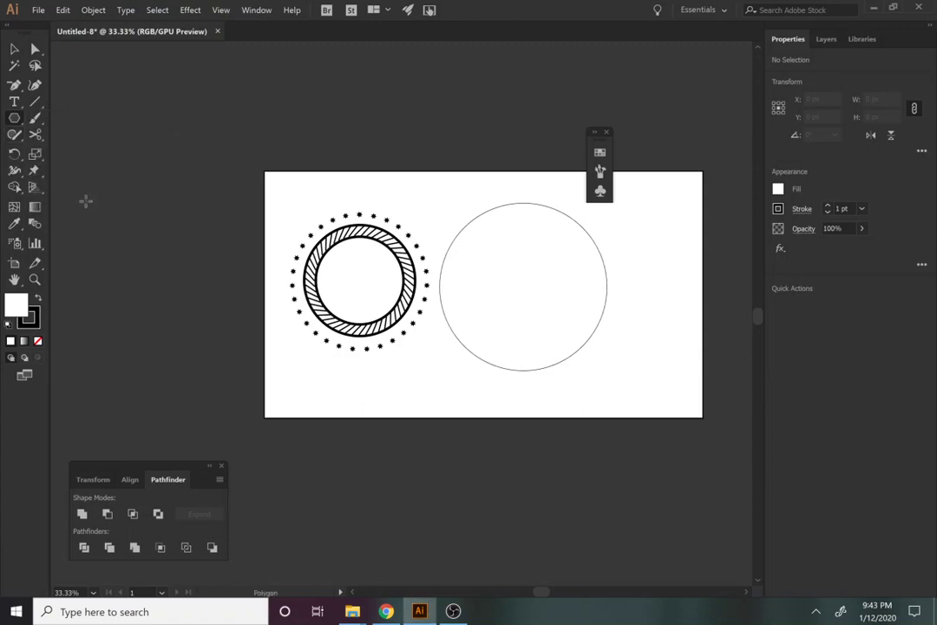
pyautogui.click(324, 402)
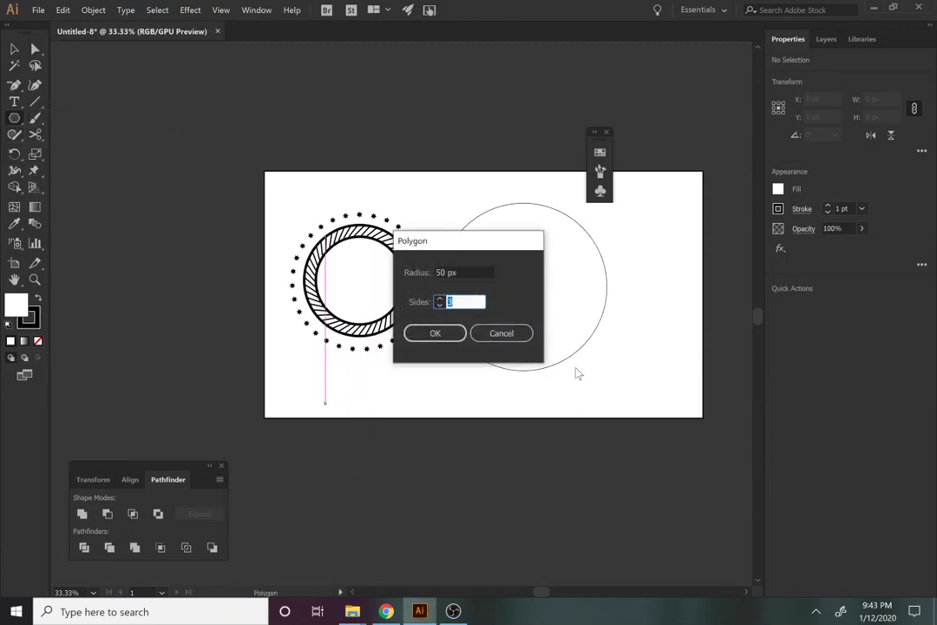
pyautogui.click(451, 332)
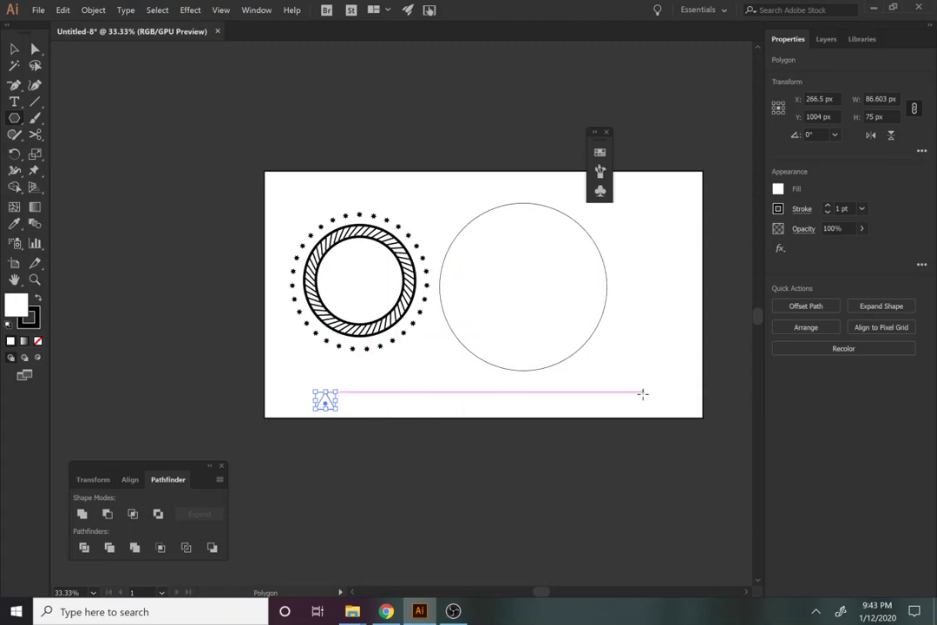
pyautogui.click(334, 401)
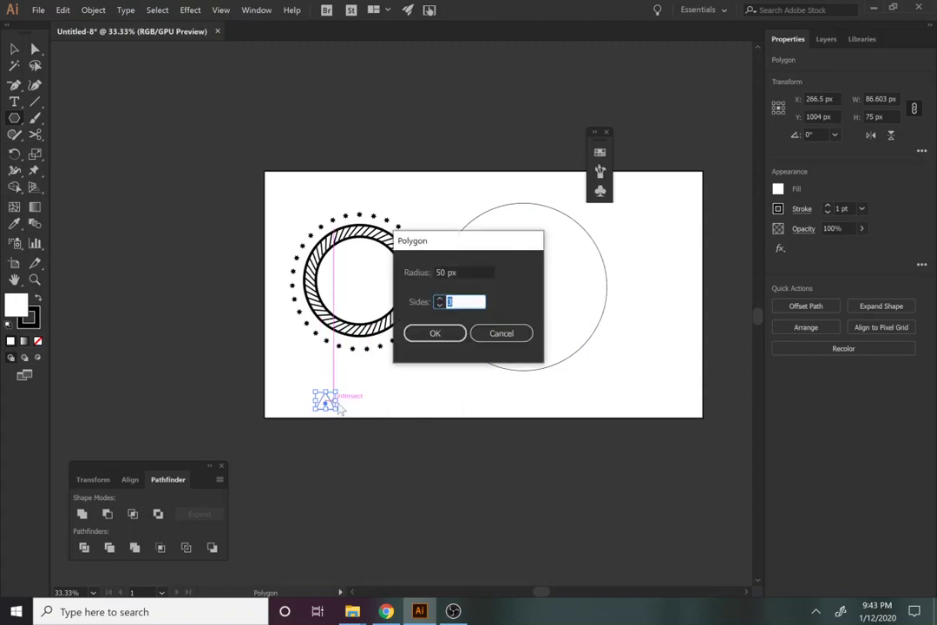
pyautogui.click(501, 332)
pyautogui.press('v')
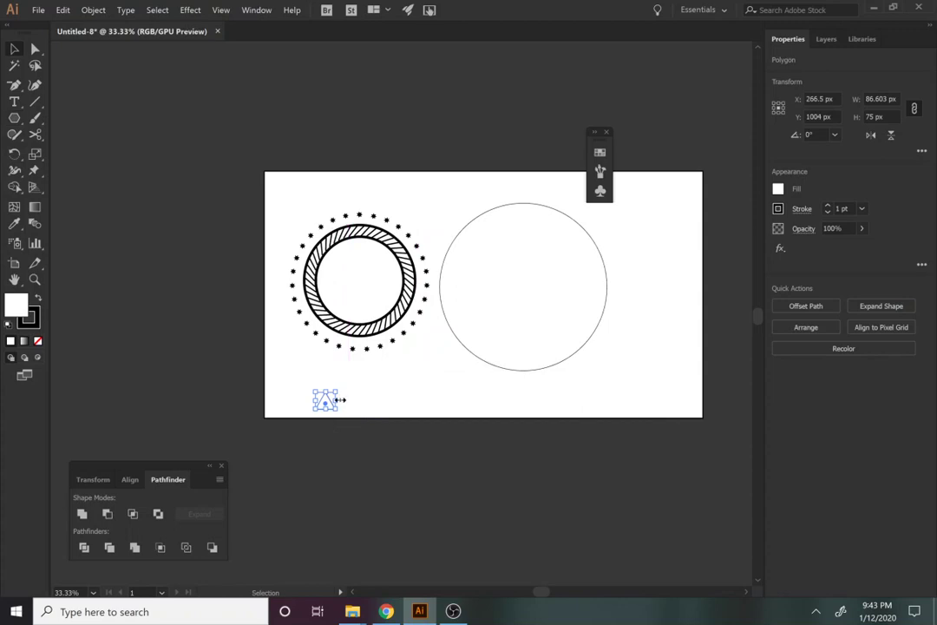
pyautogui.moveTo(338, 400); pyautogui.dragTo(343, 400)
pyautogui.click(360, 427)
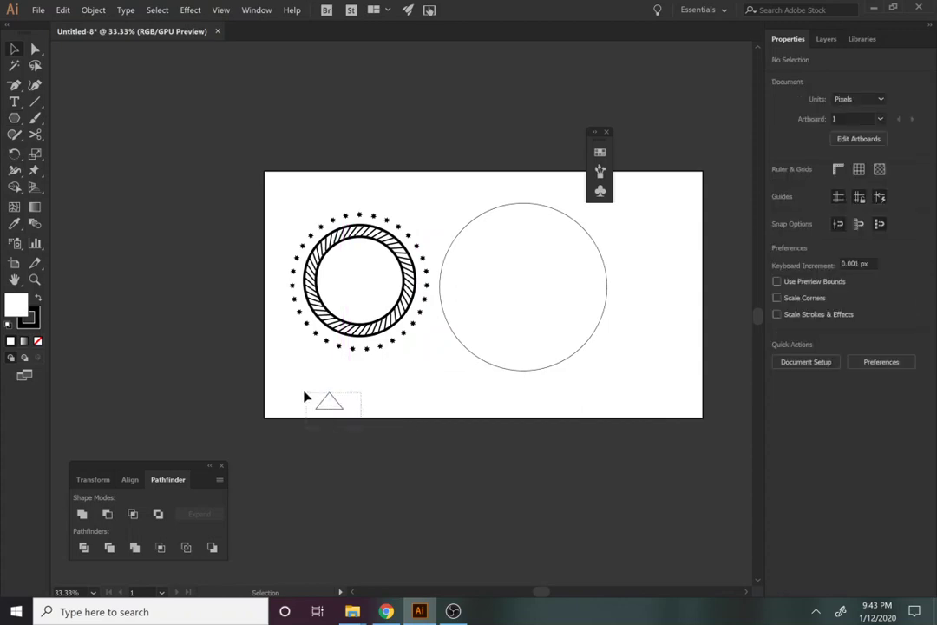
# Fill the triangle with black and remove its stroke
pyautogui.click(324, 401)
pyautogui.click(778, 189)
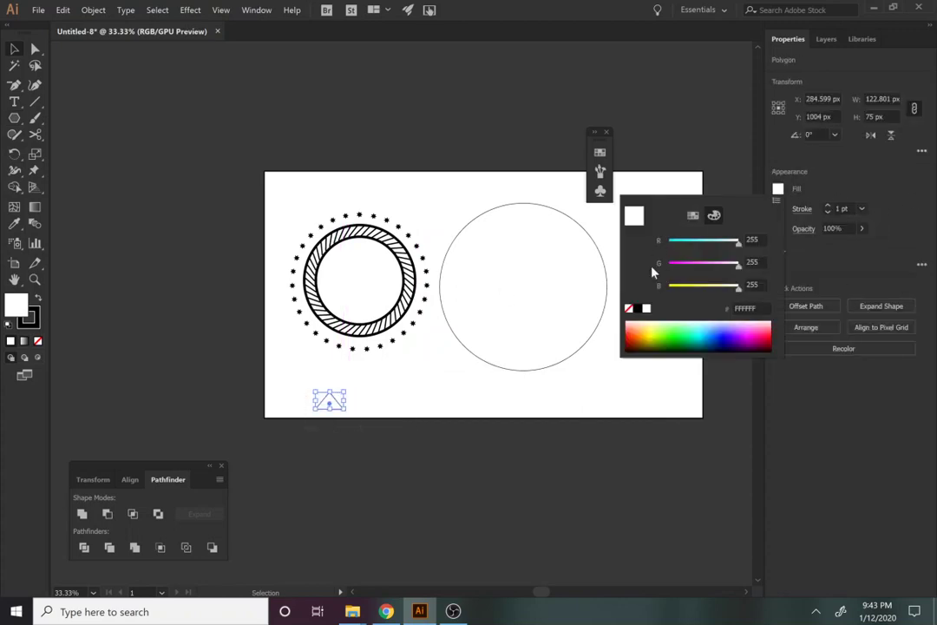
pyautogui.click(639, 311)
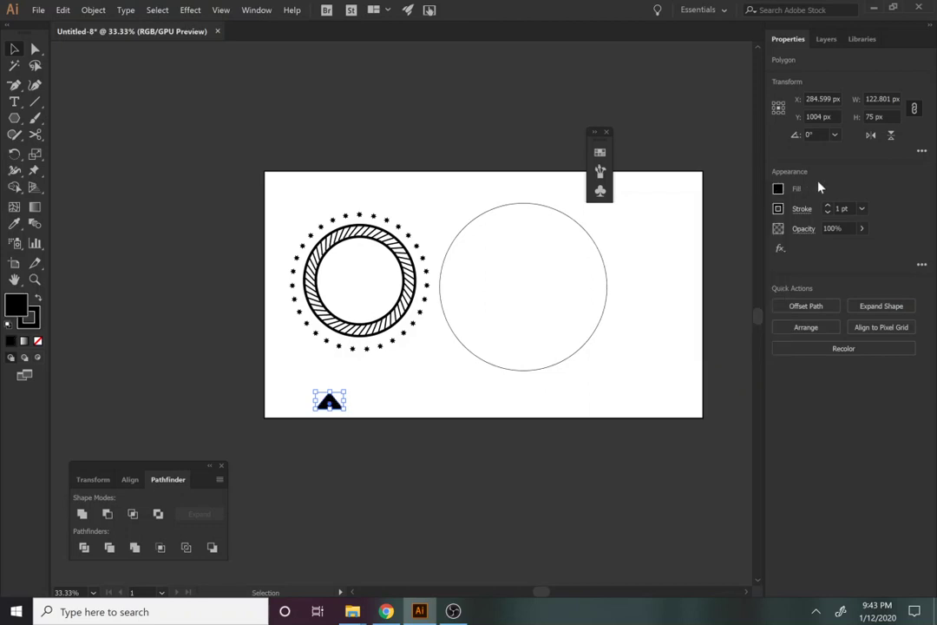
pyautogui.click(778, 210)
pyautogui.click(629, 261)
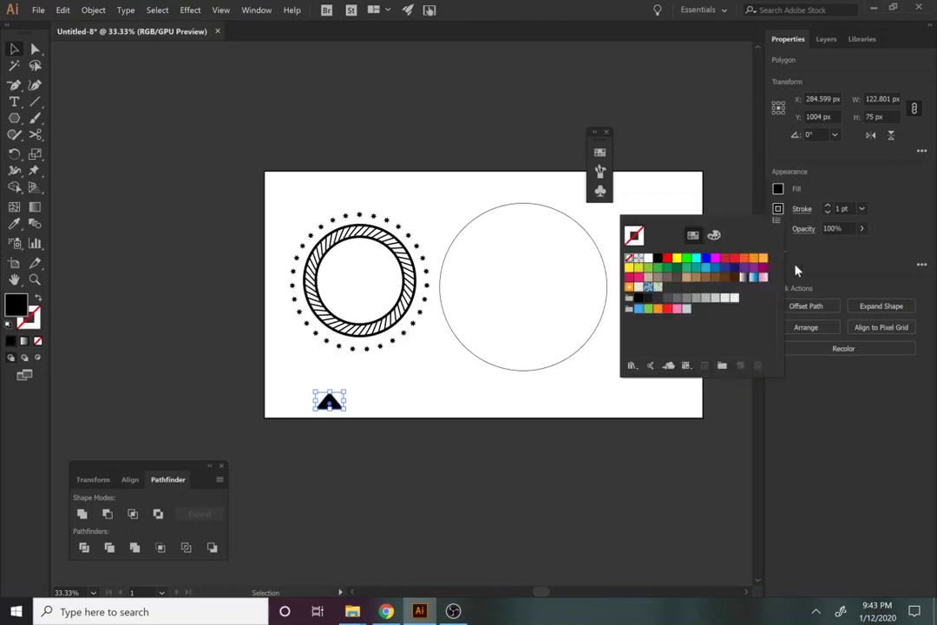
pyautogui.click(434, 447)
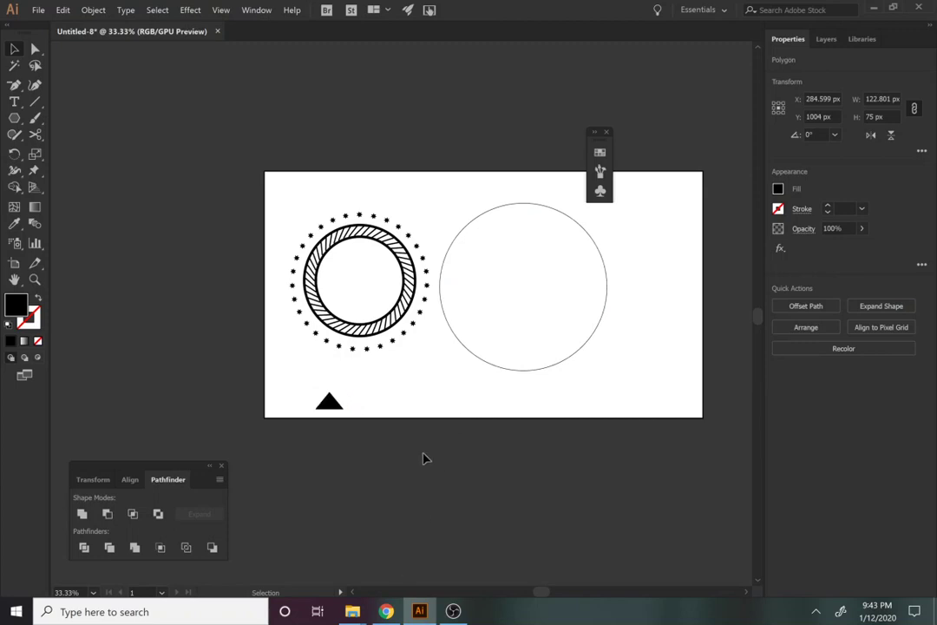
# Offset the black triangle's path by -10 px with Miter joins and subtract the inner triangle to leave a hollow triangle
pyautogui.click(329, 407)
pyautogui.press('z')
pyautogui.click(474, 423)
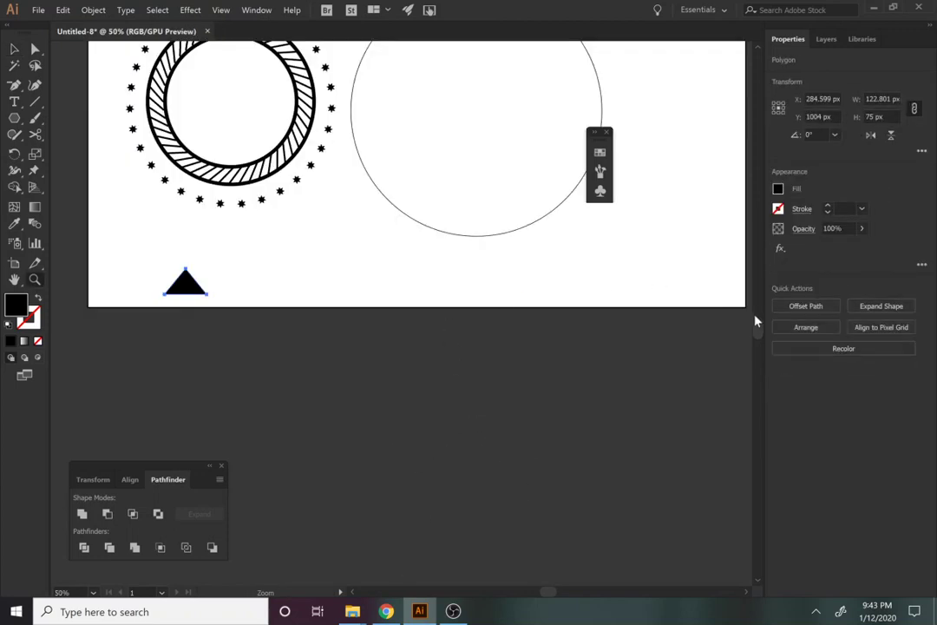
pyautogui.press('v')
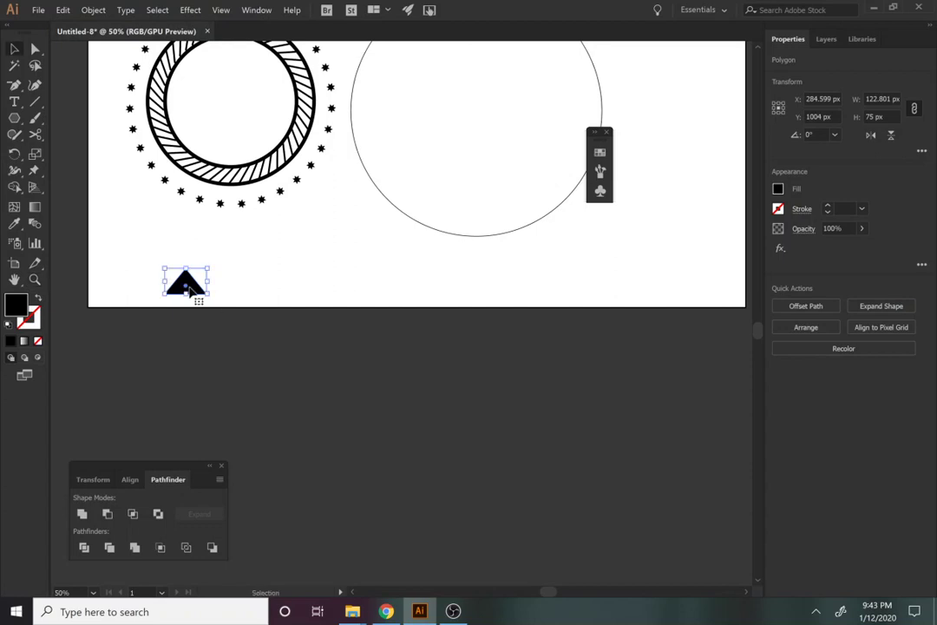
pyautogui.click(805, 308)
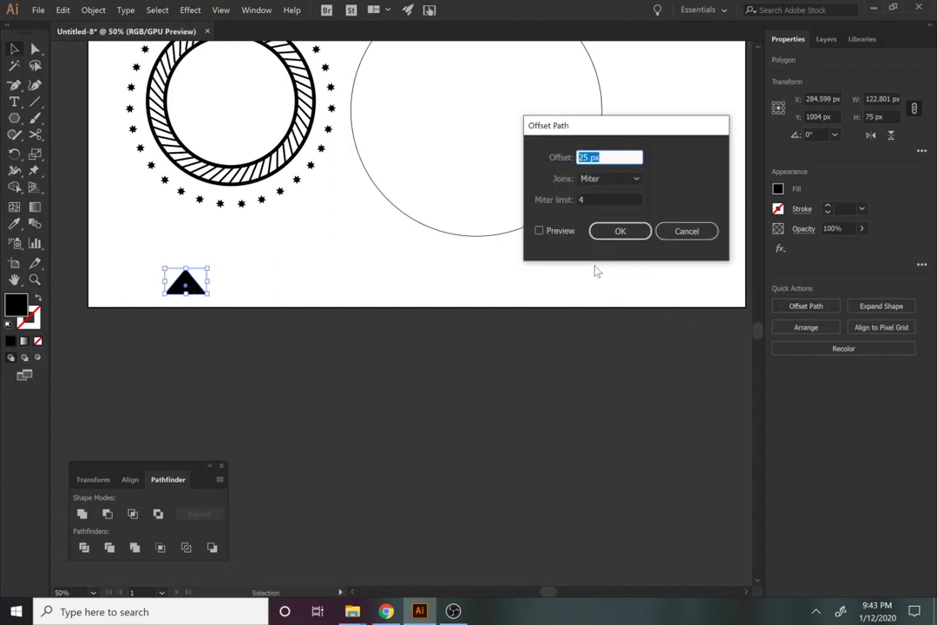
pyautogui.write('-')
pyautogui.click(539, 231)
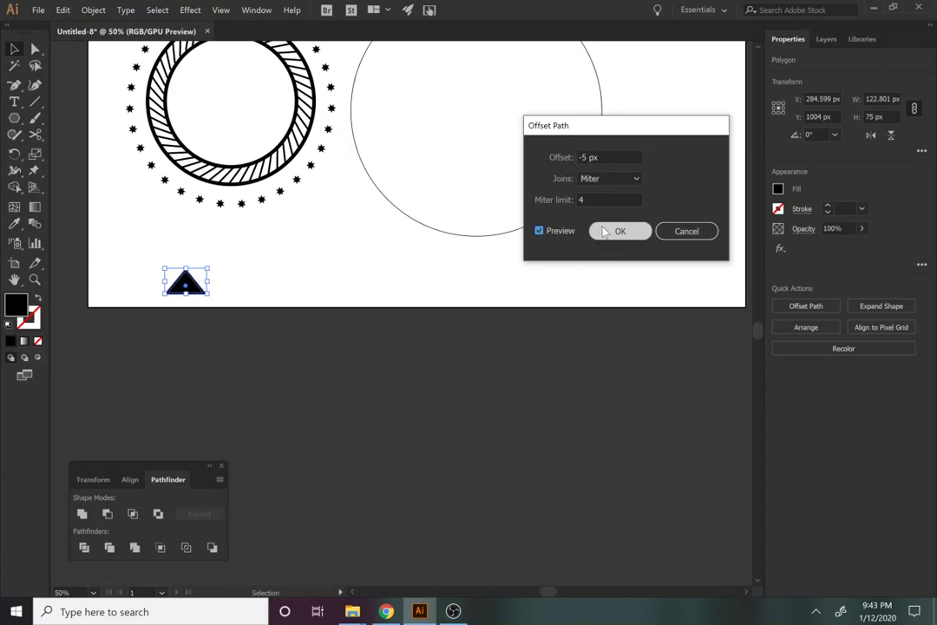
pyautogui.click(573, 157)
pyautogui.write('-10')
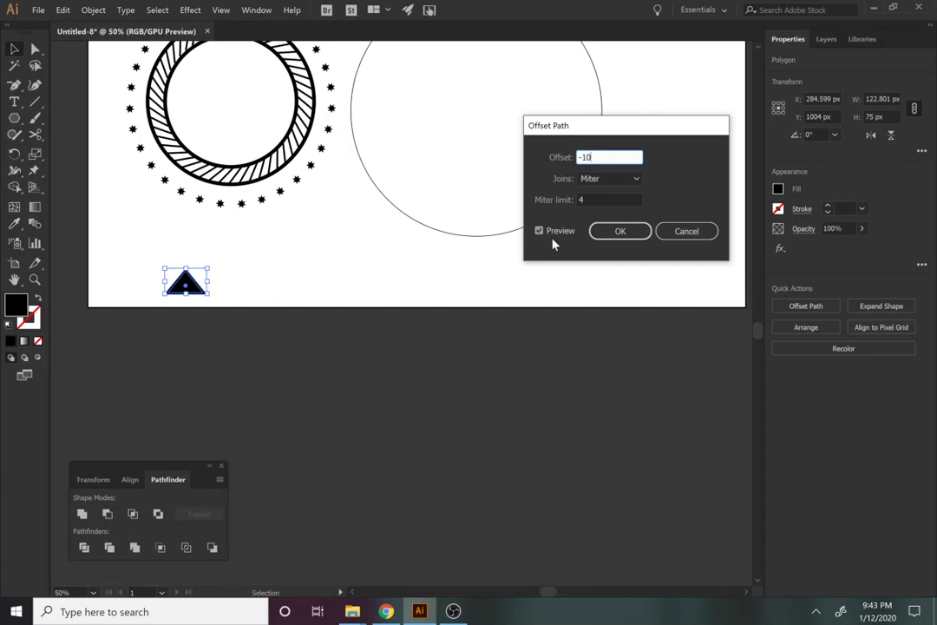
pyautogui.click(552, 238)
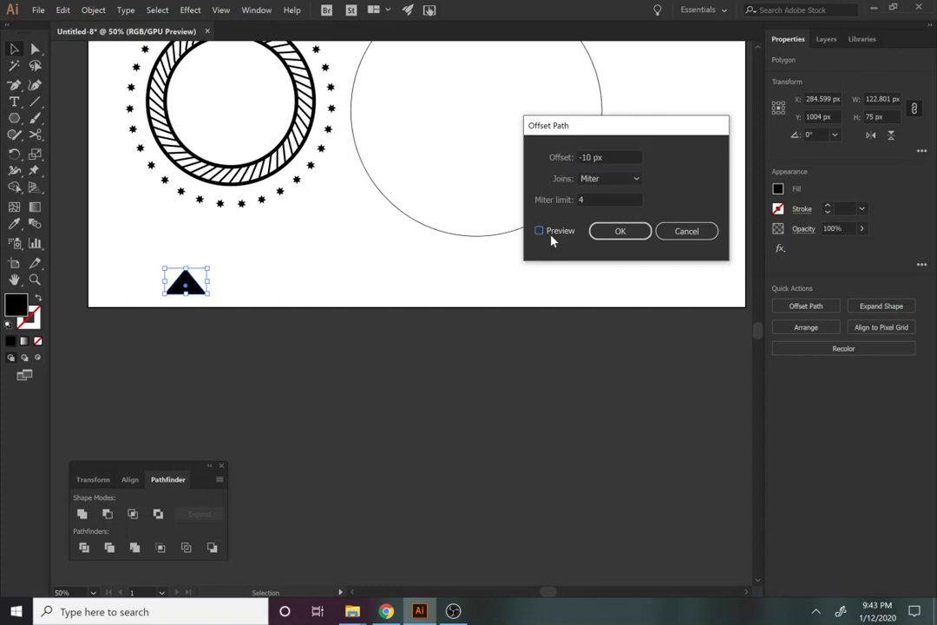
pyautogui.click(551, 238)
pyautogui.click(615, 229)
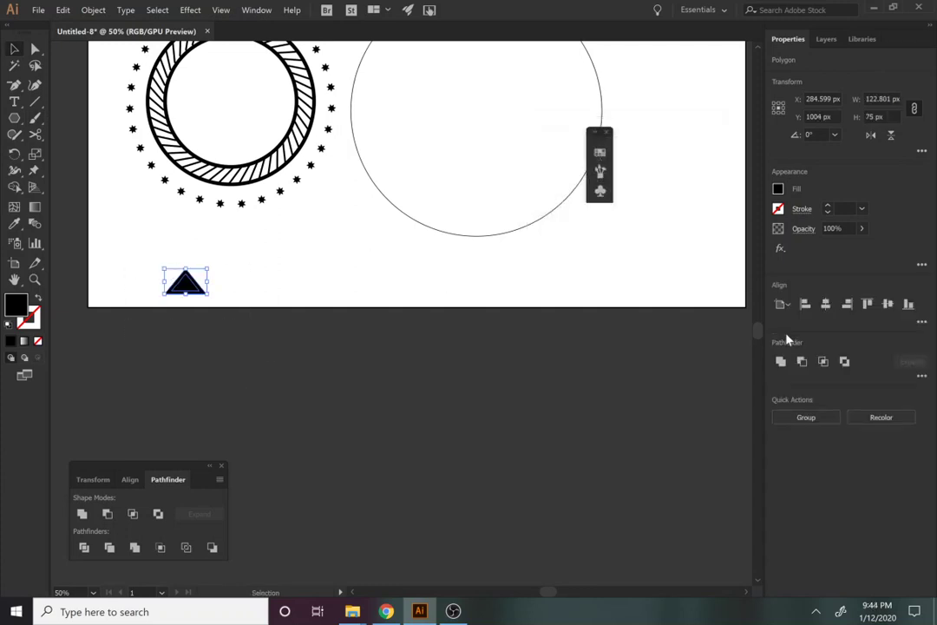
pyautogui.click(802, 360)
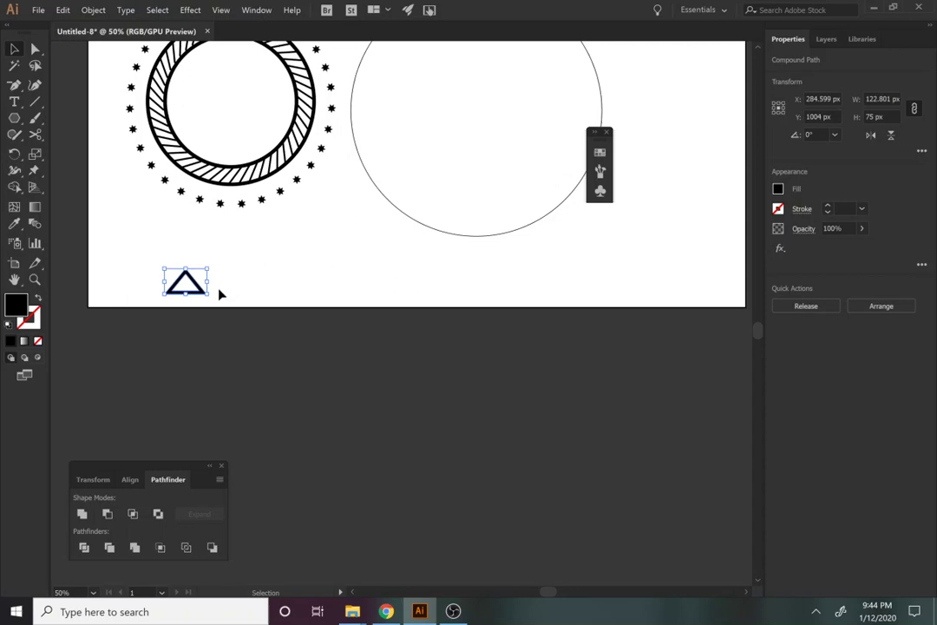
# Copy the hollow triangle horizontally to near the artboard's right edge and make a blend between the two triangles
pyautogui.moveTo(192, 290); pyautogui.dragTo(714, 299)
pyautogui.moveTo(733, 336); pyautogui.dragTo(153, 246)
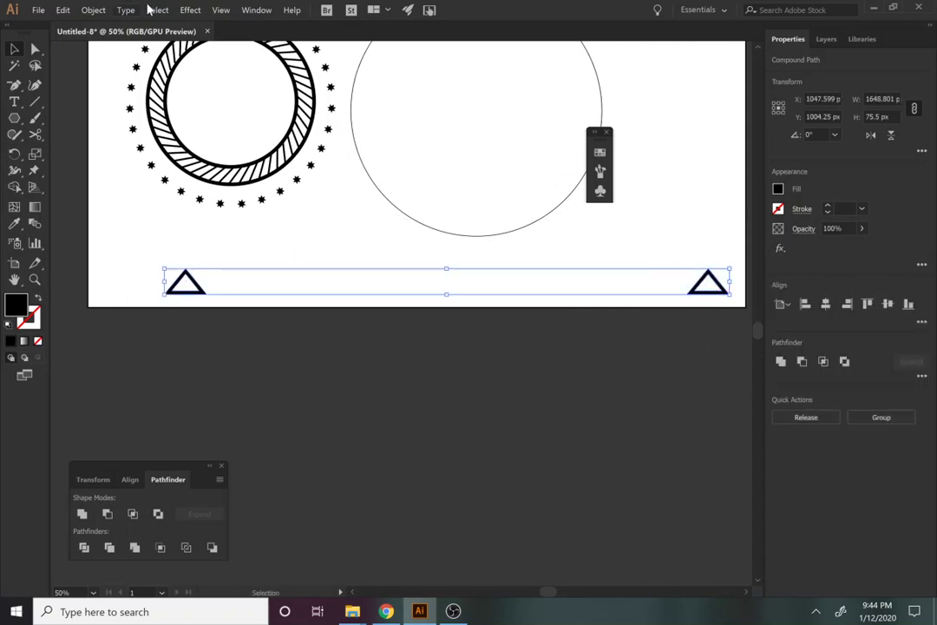
pyautogui.click(92, 9)
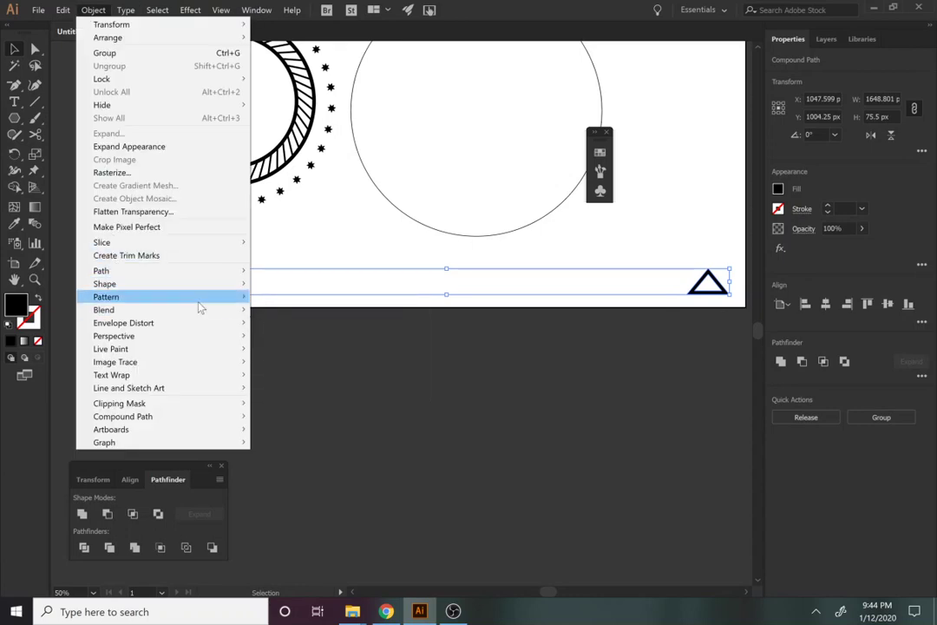
pyautogui.moveTo(226, 310)
pyautogui.click(282, 311)
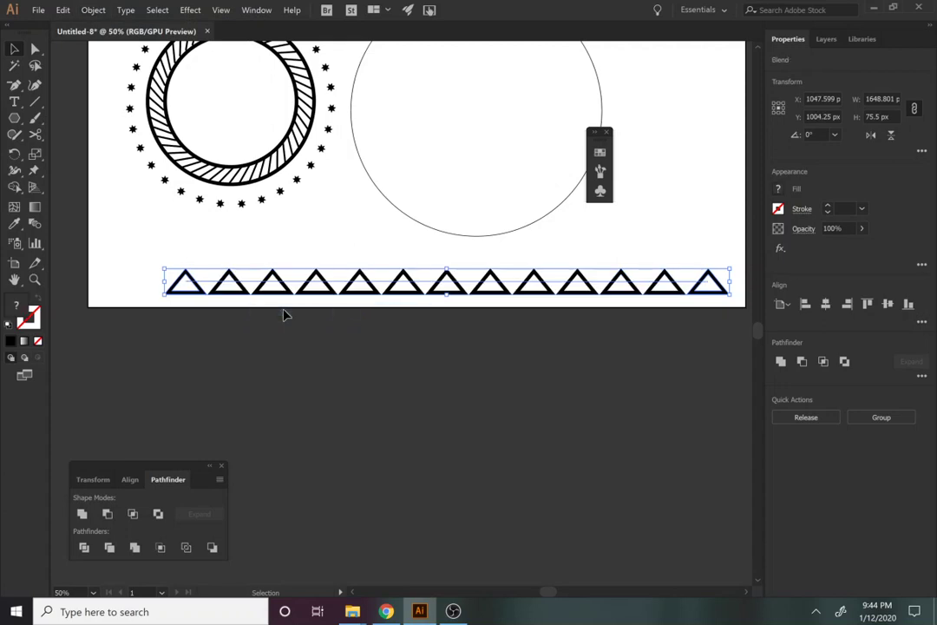
# Set the triangle blend's spacing to Specified Steps with 20 steps
pyautogui.click(94, 10)
pyautogui.moveTo(117, 310)
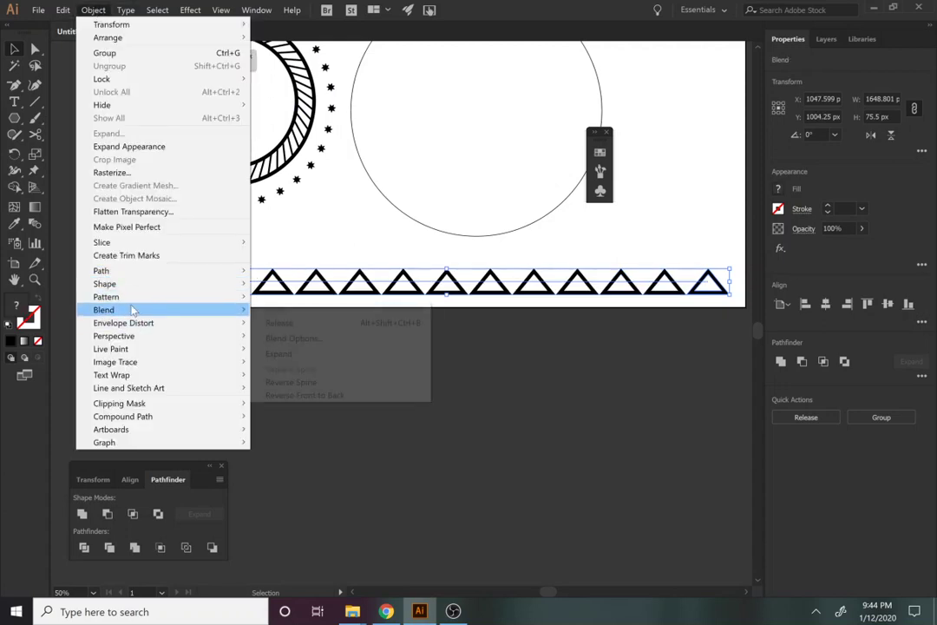
pyautogui.click(306, 343)
pyautogui.click(183, 173)
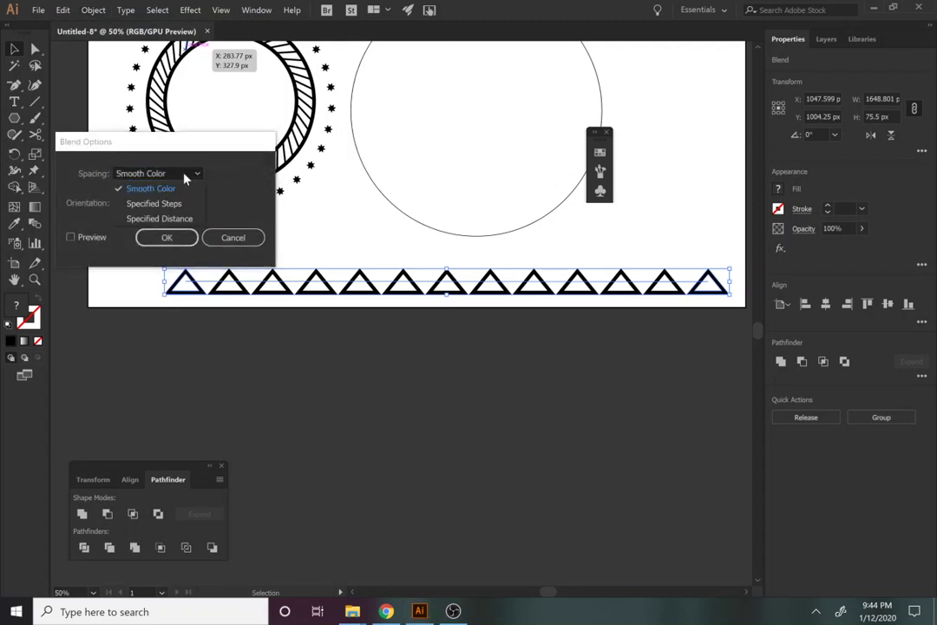
pyautogui.click(158, 205)
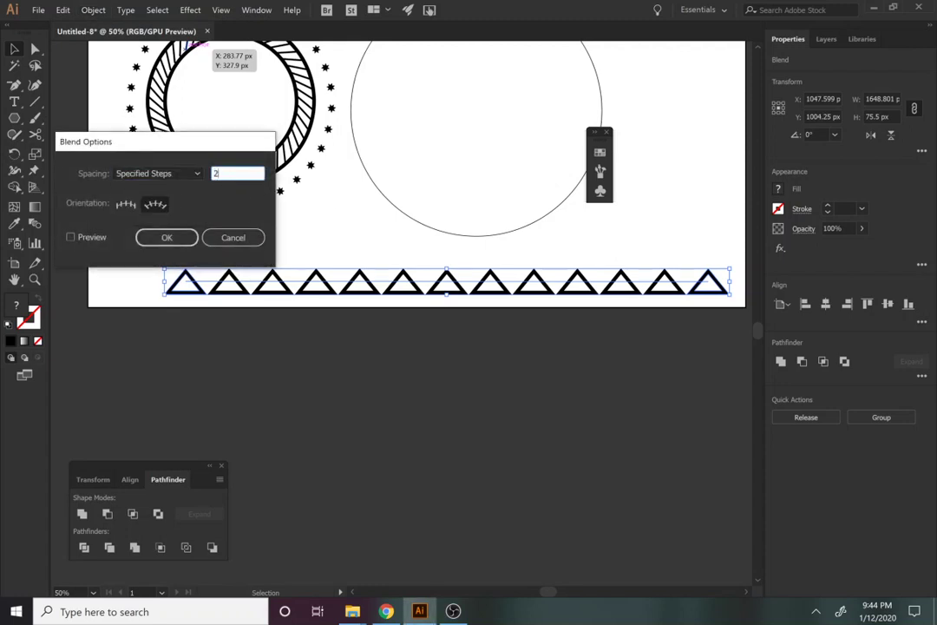
pyautogui.click(92, 237)
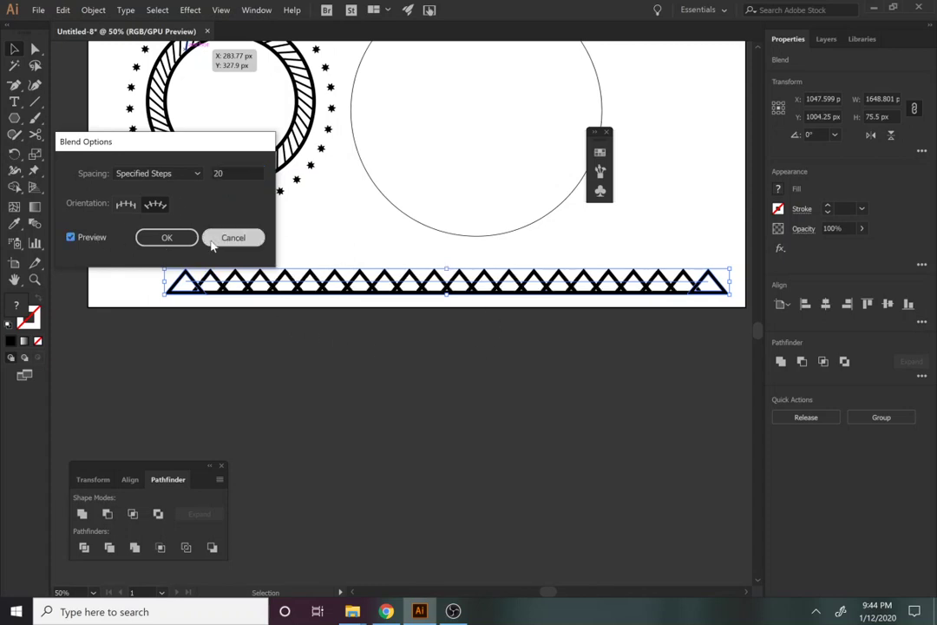
pyautogui.click(166, 237)
# Replace the triangle blend's spine with the large plain circle
pyautogui.keyDown('shift'); pyautogui.click(481, 194); pyautogui.keyUp('shift')
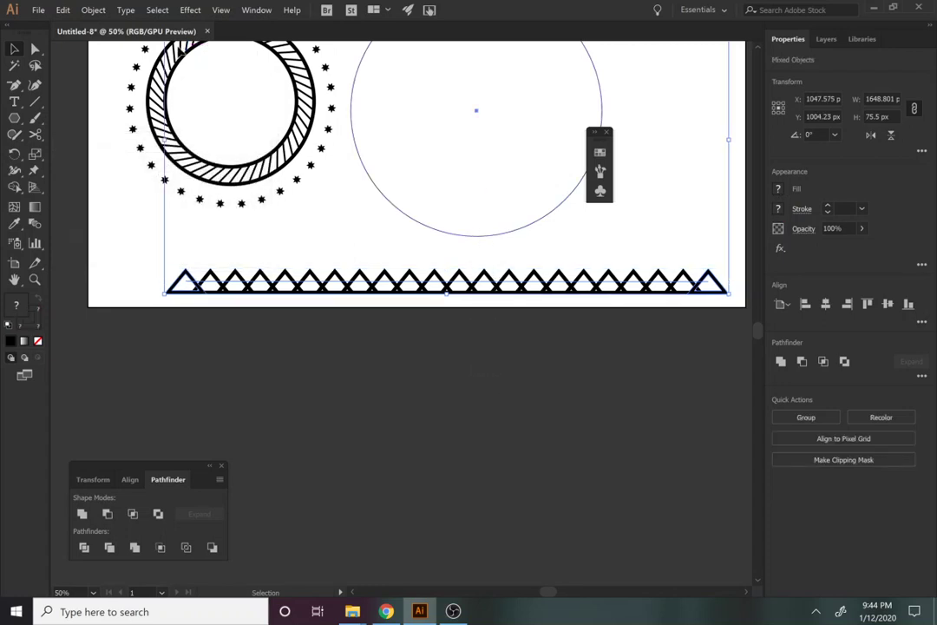
pyautogui.click(101, 12)
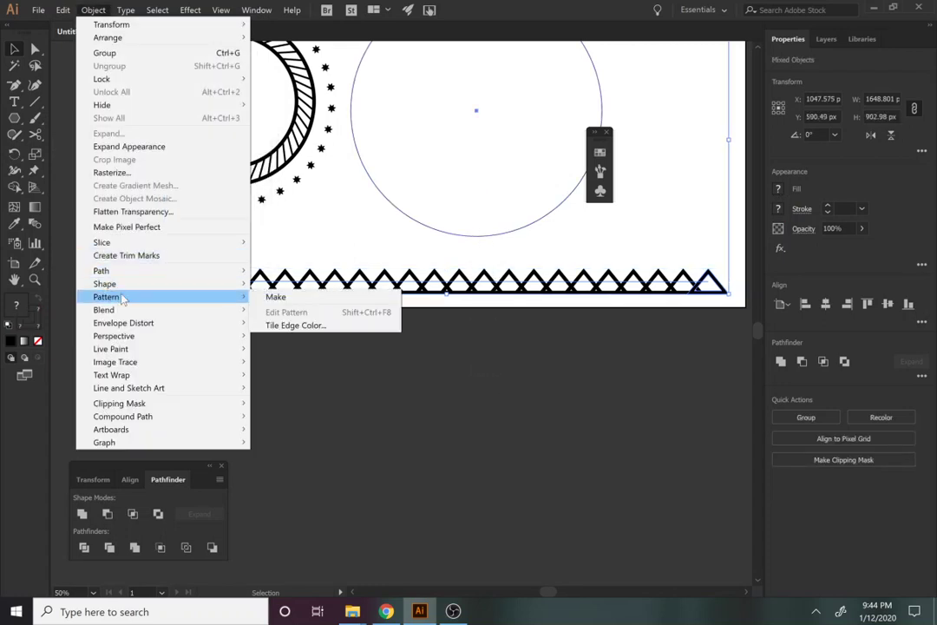
pyautogui.moveTo(190, 310)
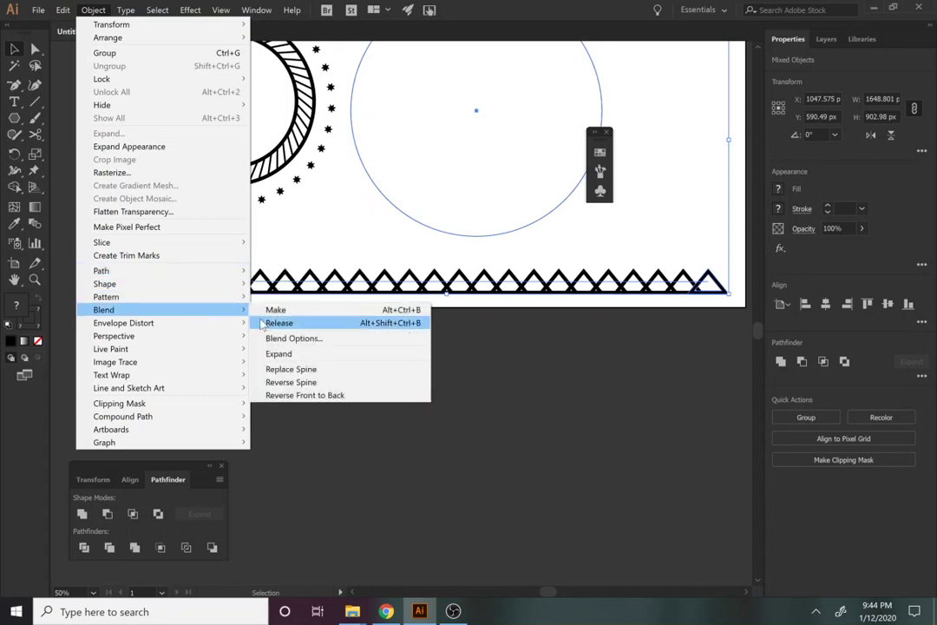
pyautogui.click(293, 369)
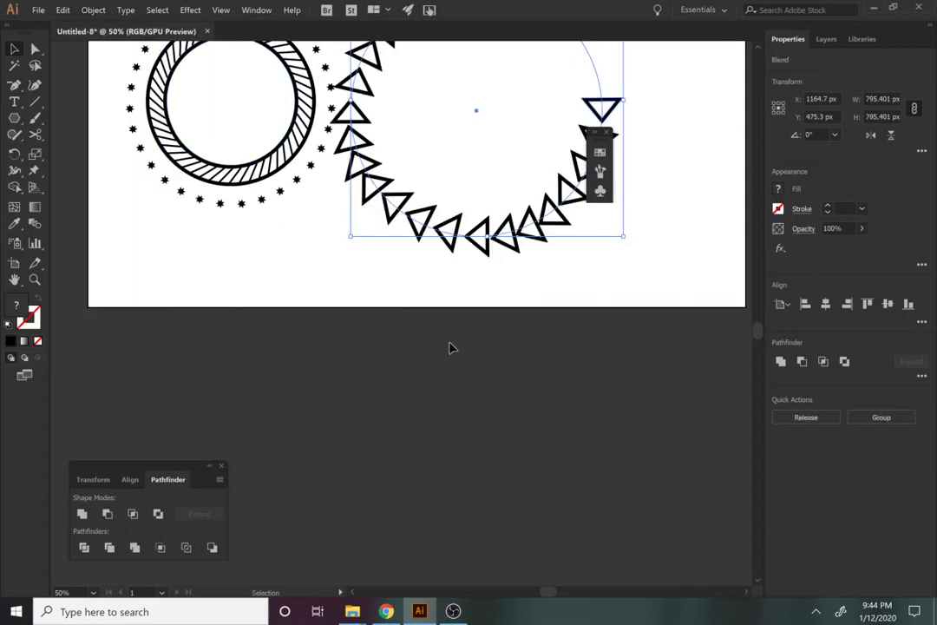
# Try to rotate the blend's end triangle at the top of the circle by about 87° so it faces outward
pyautogui.moveTo(449, 346); pyautogui.dragTo(406, 523)
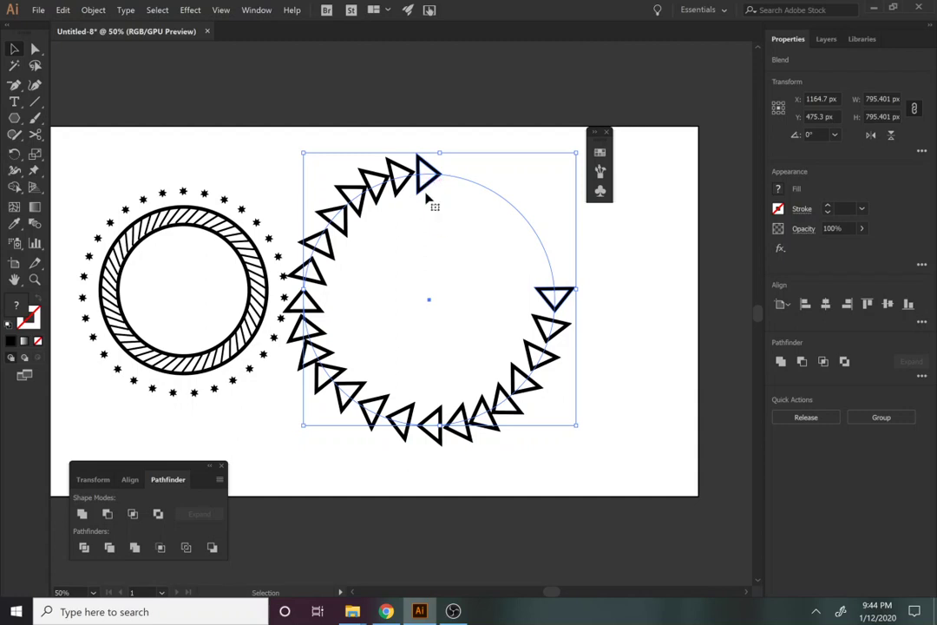
pyautogui.click(446, 231)
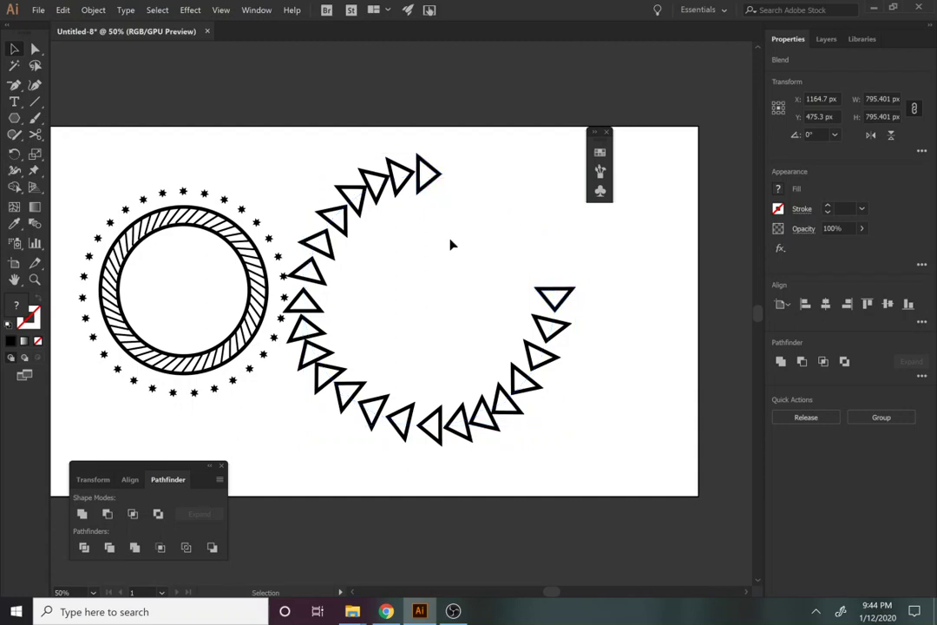
pyautogui.press('a')
pyautogui.click(425, 191)
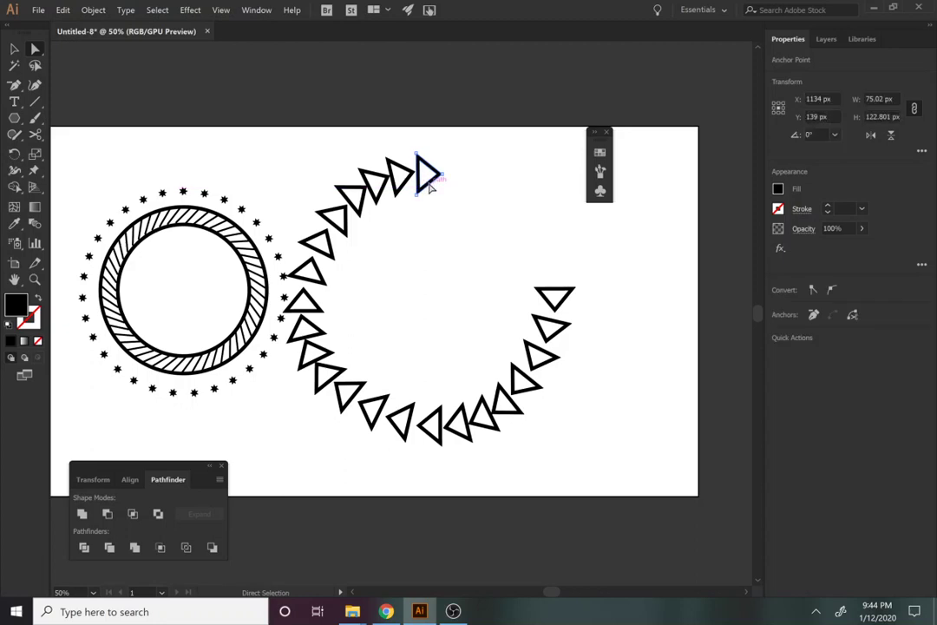
pyautogui.press('v')
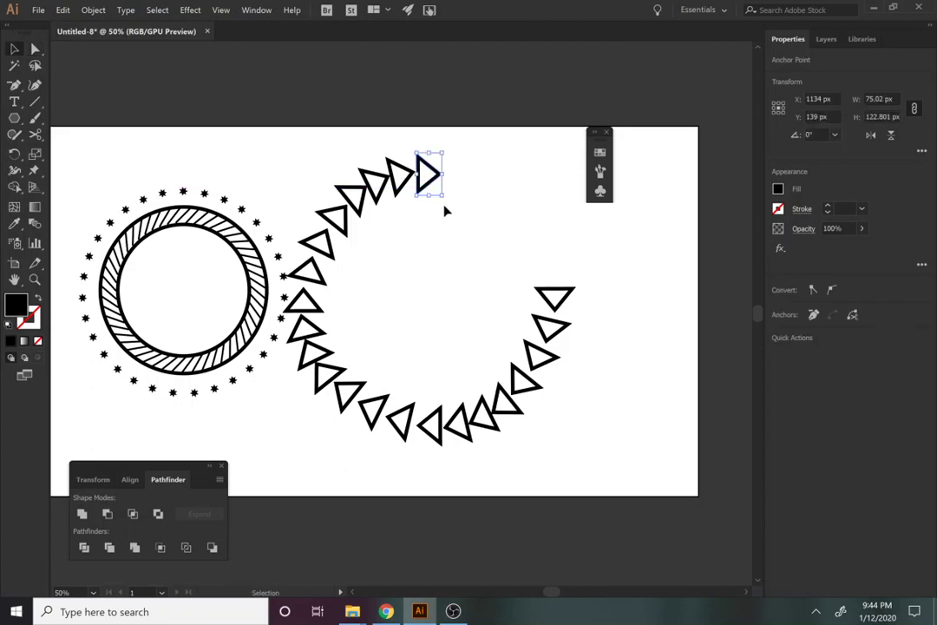
pyautogui.moveTo(444, 200); pyautogui.dragTo(473, 162)
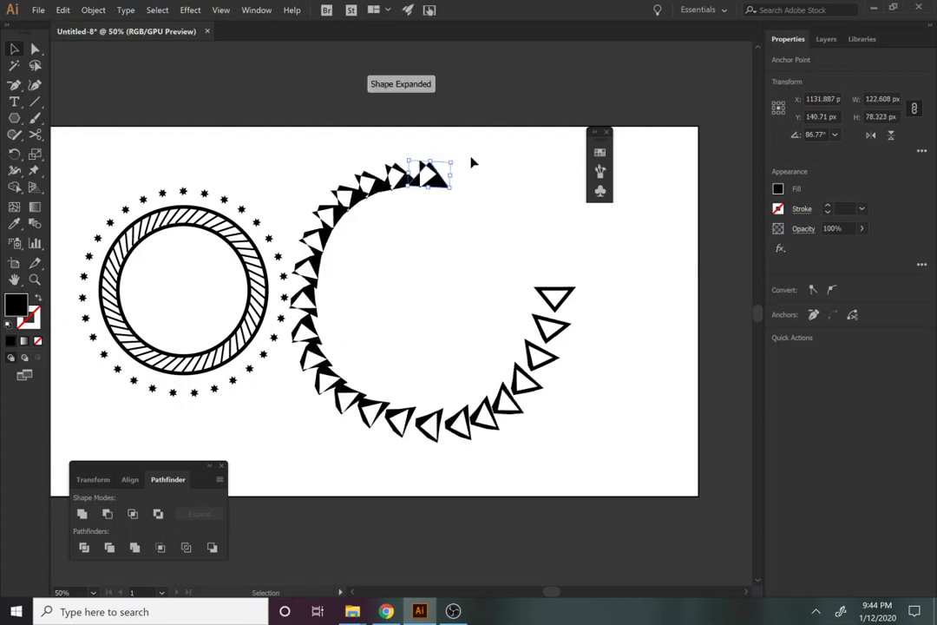
pyautogui.click(555, 299)
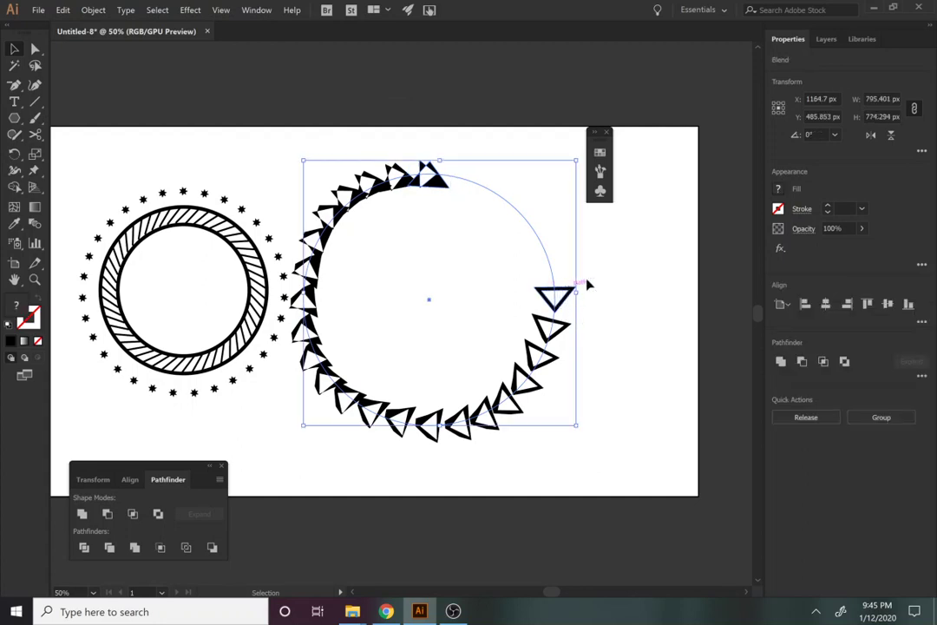
# Undo the rotation of the blend's end triangle at the top of the circle and clear the selection
pyautogui.press('a')
pyautogui.click(564, 287)
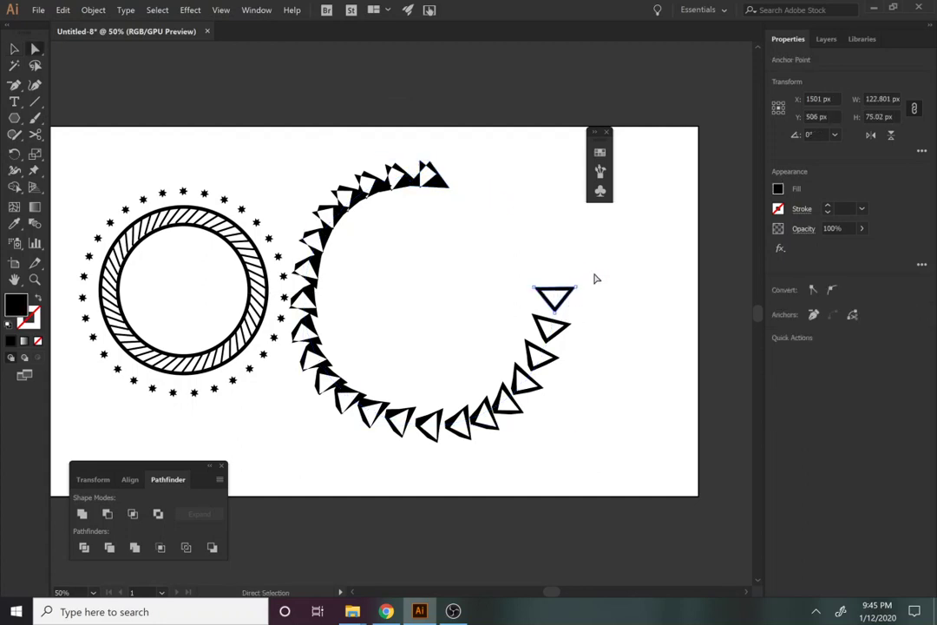
pyautogui.press('v')
pyautogui.hotkey('ctrl', 'z')
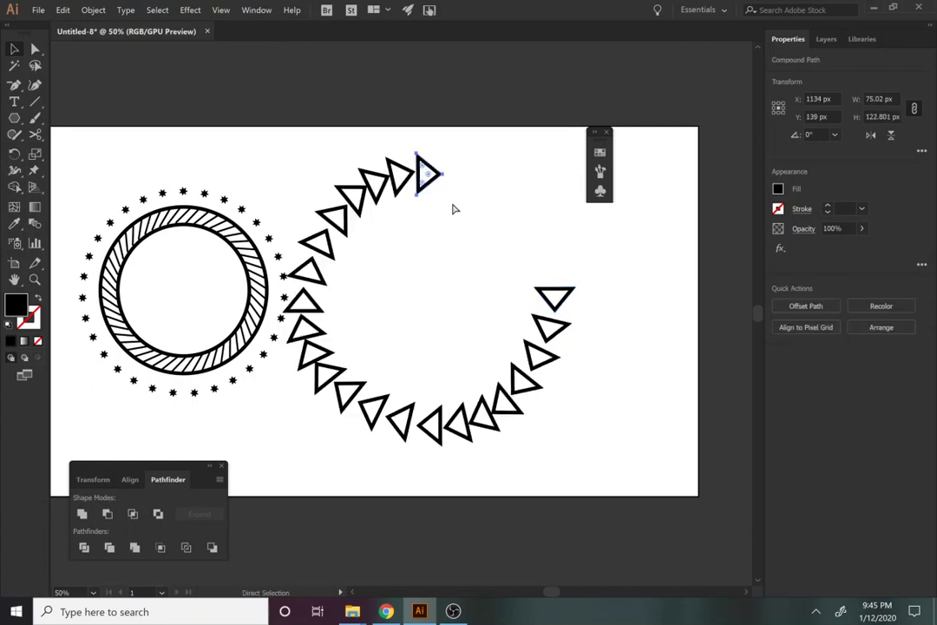
pyautogui.click(458, 189)
pyautogui.click(458, 182)
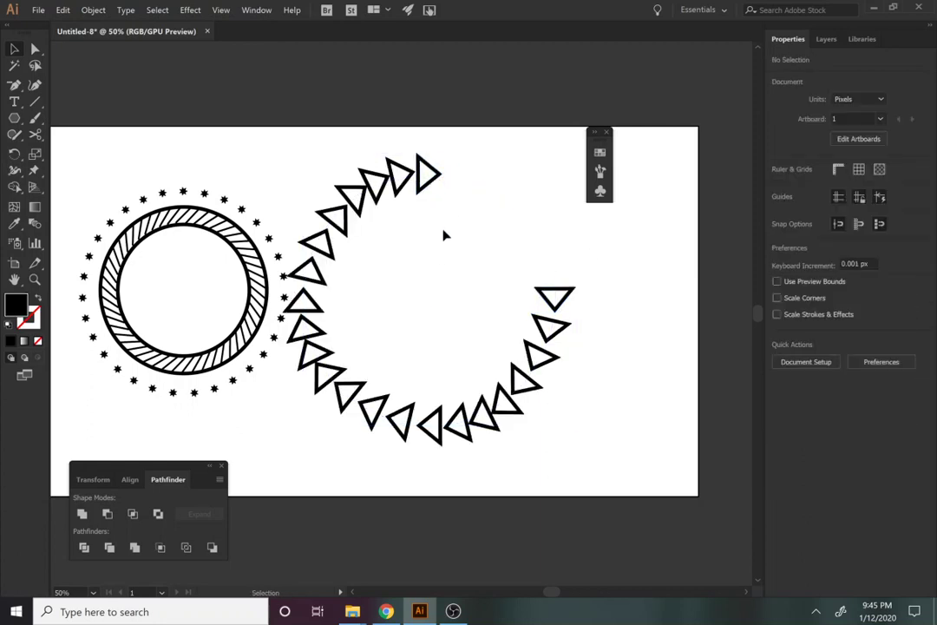
# Rotate the blend's top end triangle by 90° and the other end triangle by about 91° so both face outward
pyautogui.doubleClick(437, 193)
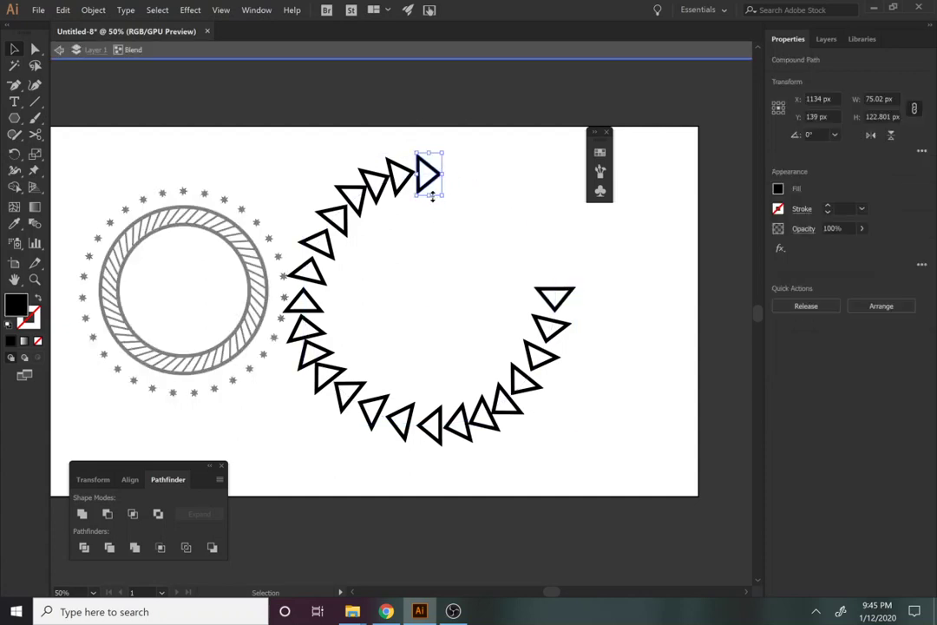
pyautogui.moveTo(447, 200); pyautogui.dragTo(459, 149)
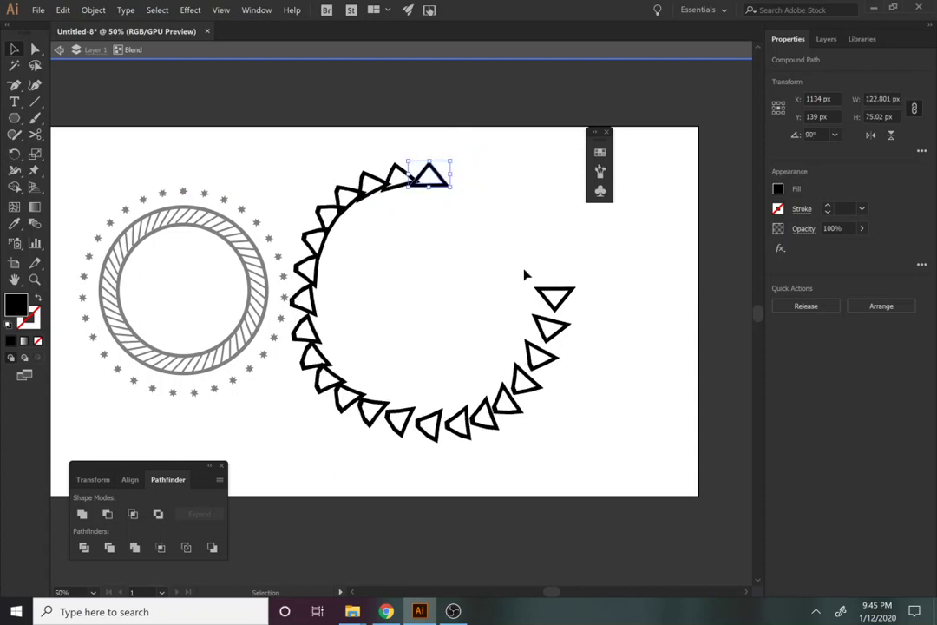
pyautogui.click(575, 294)
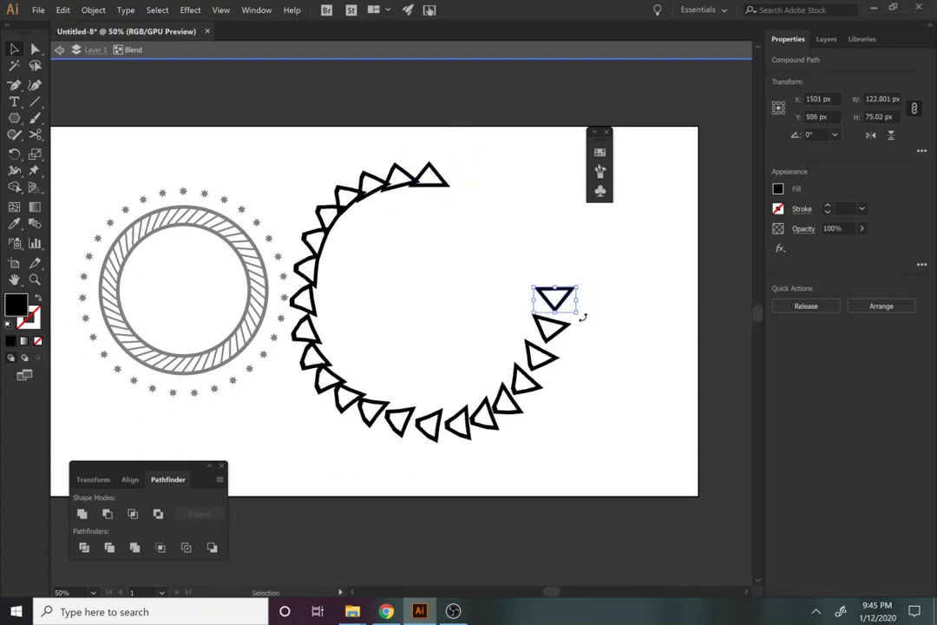
pyautogui.moveTo(581, 316); pyautogui.dragTo(577, 268)
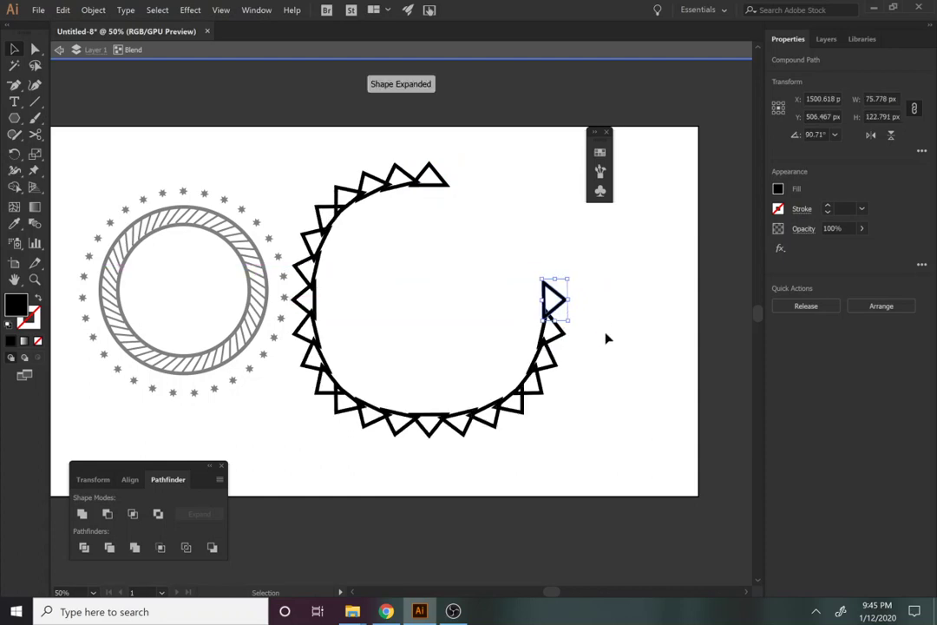
pyautogui.click(483, 330)
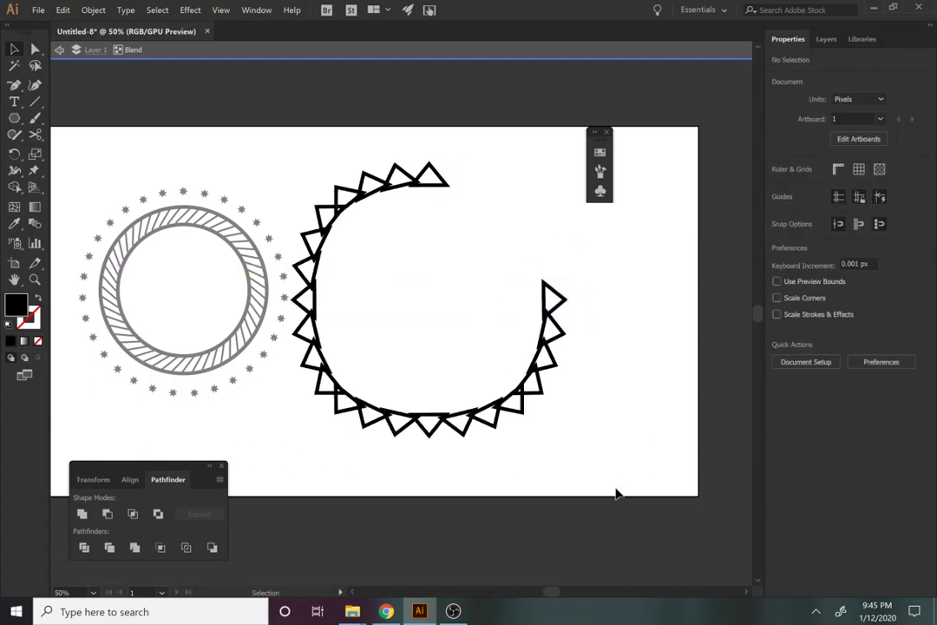
pyautogui.click(334, 53)
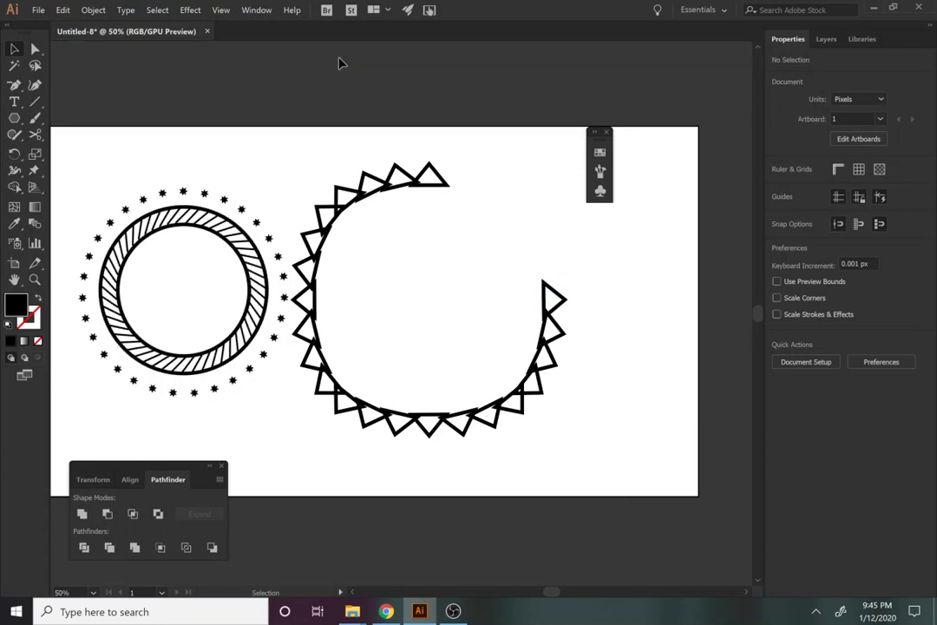
# Remove the triangle blend by undoing back to a single hollow triangle and the separate plain circle
pyautogui.moveTo(597, 472); pyautogui.dragTo(452, 360)
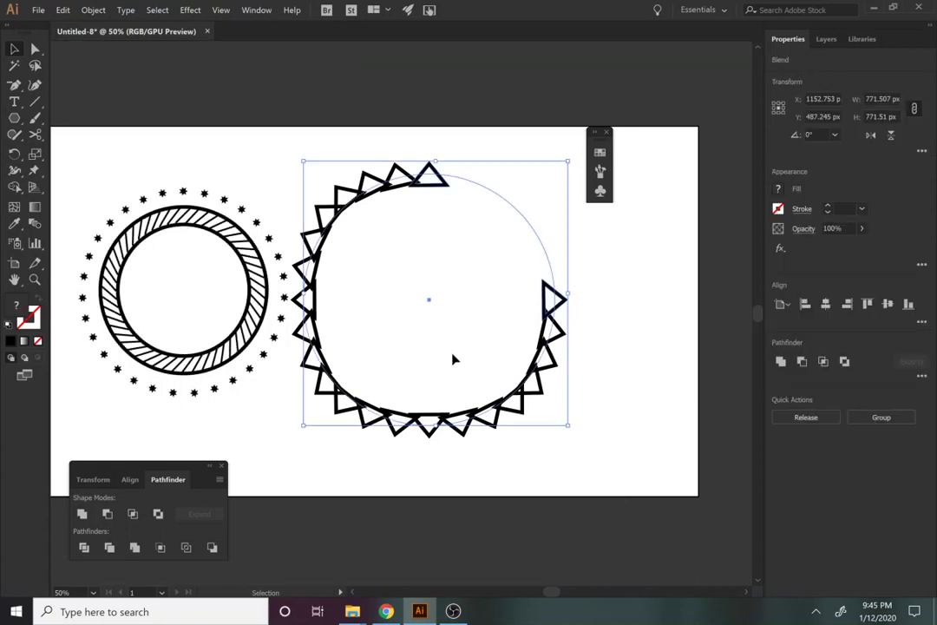
pyautogui.press('Delete')
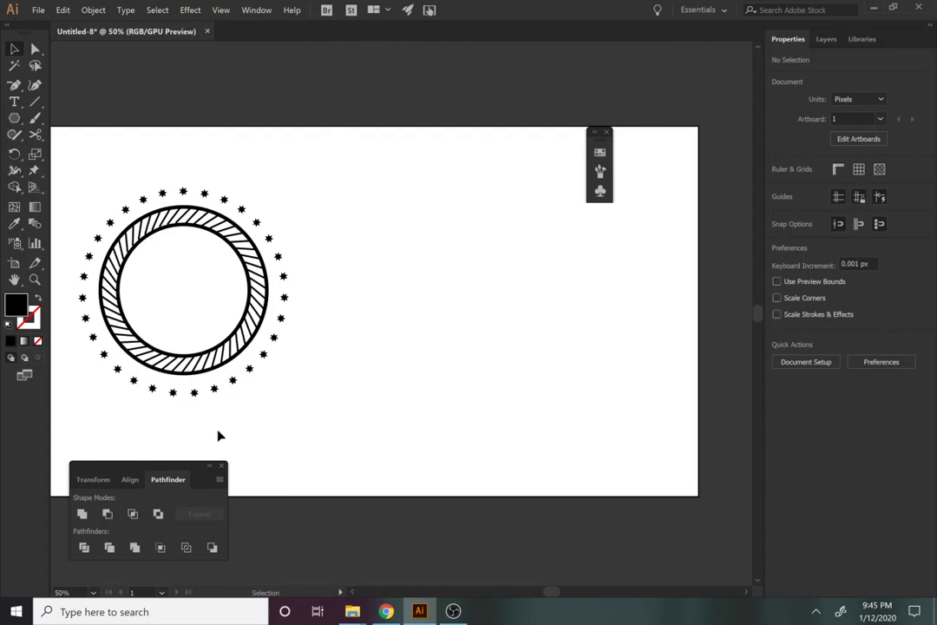
pyautogui.hotkey('ctrl', 'z')
pyautogui.hotkey('ctrl', 'z')
pyautogui.hotkey('ctrl', 'z')
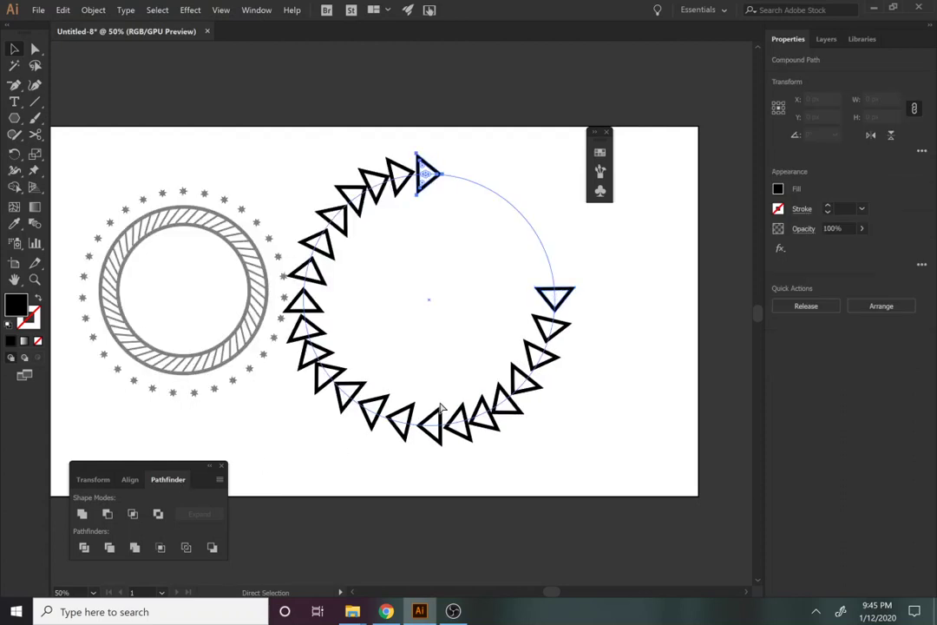
pyautogui.hotkey('ctrl', 'z')
pyautogui.hotkey('ctrl', 'z')
pyautogui.hotkey('ctrl', 'z')
pyautogui.hotkey('ctrl', 'z')
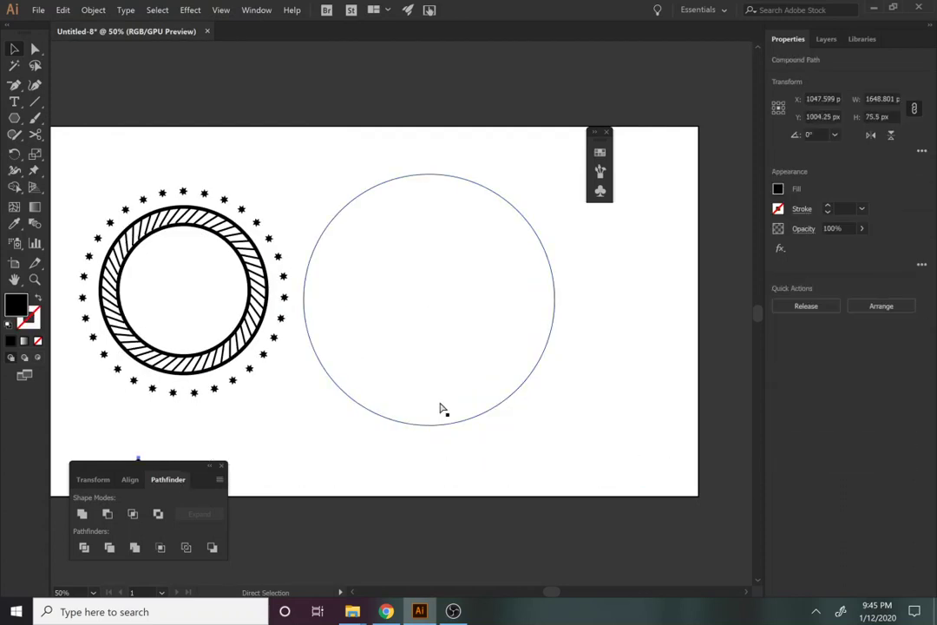
pyautogui.moveTo(501, 468); pyautogui.dragTo(473, 413)
pyautogui.click(485, 470)
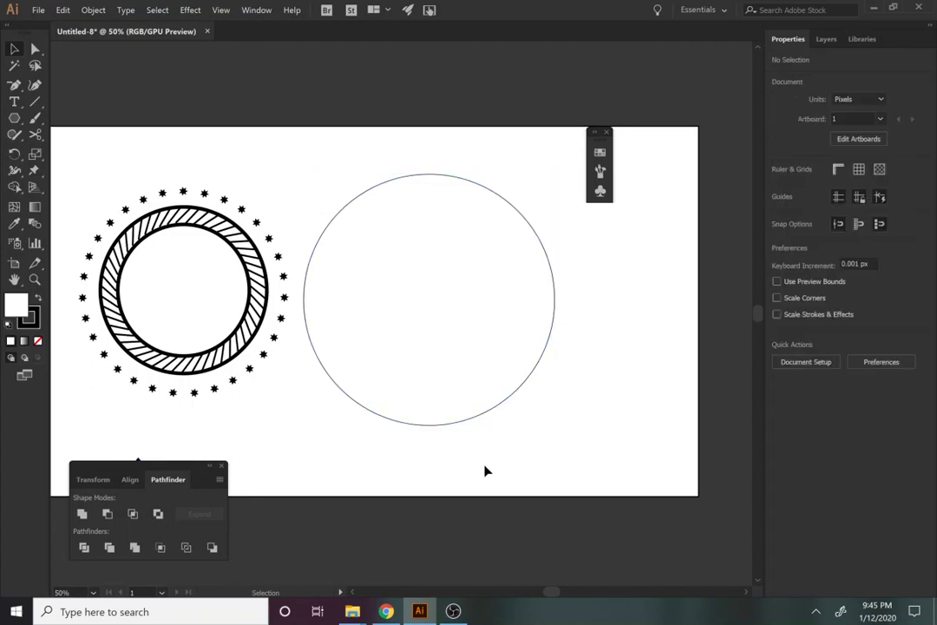
# Create a Pattern Brush from the hollow triangle with default options and apply it to the large circle
pyautogui.moveTo(501, 459); pyautogui.dragTo(613, 349)
pyautogui.click(251, 364)
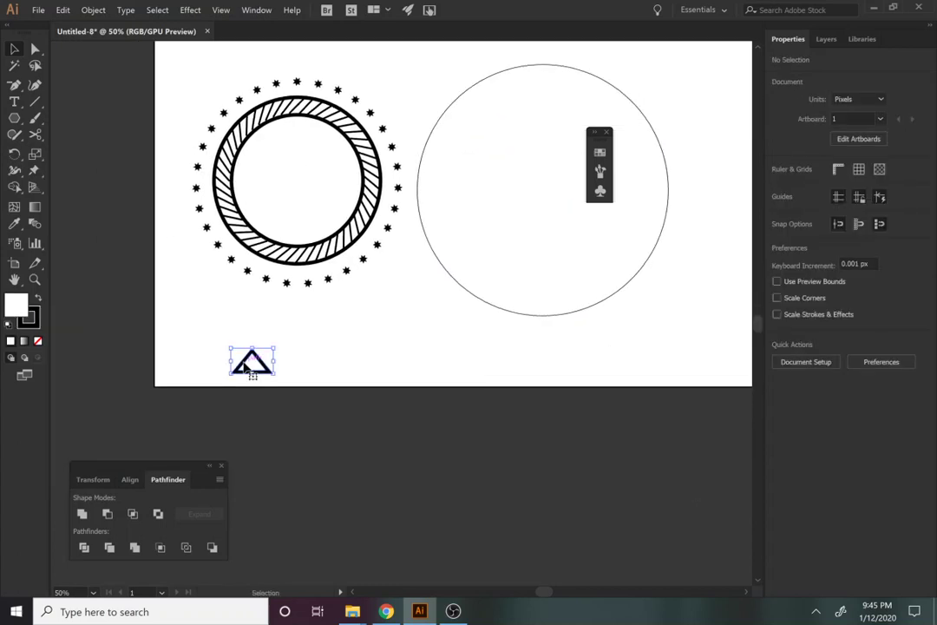
pyautogui.click(259, 9)
pyautogui.click(310, 198)
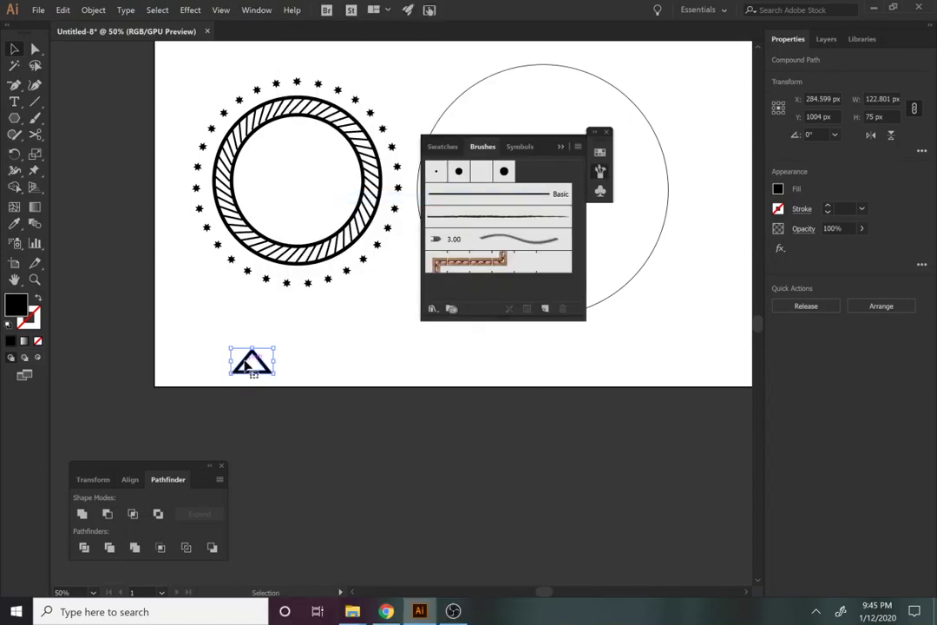
pyautogui.moveTo(246, 373)
pyautogui.mouseDown()
pyautogui.moveTo(480, 276)
pyautogui.moveTo(485, 292)
pyautogui.mouseUp()
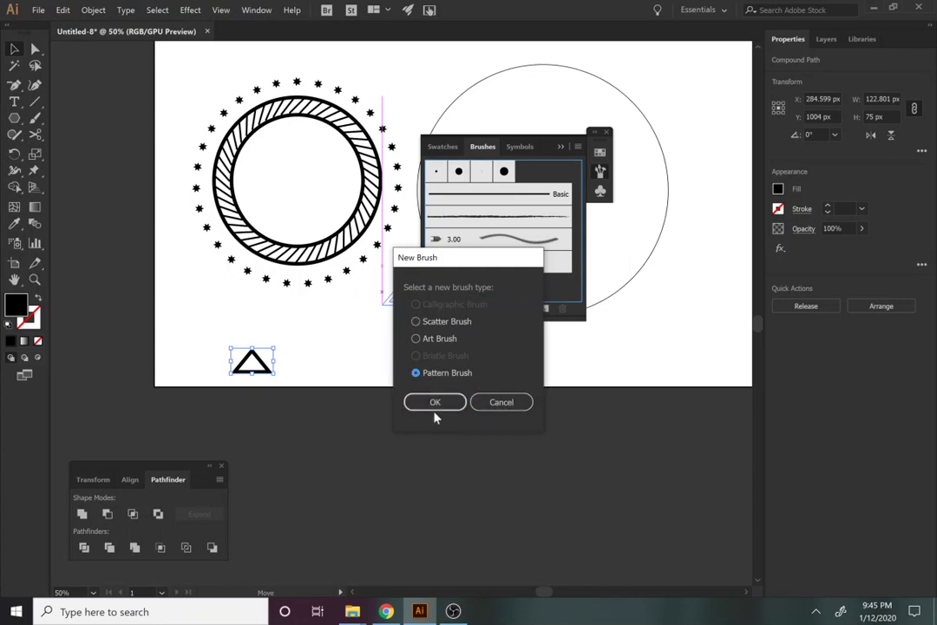
pyautogui.click(430, 408)
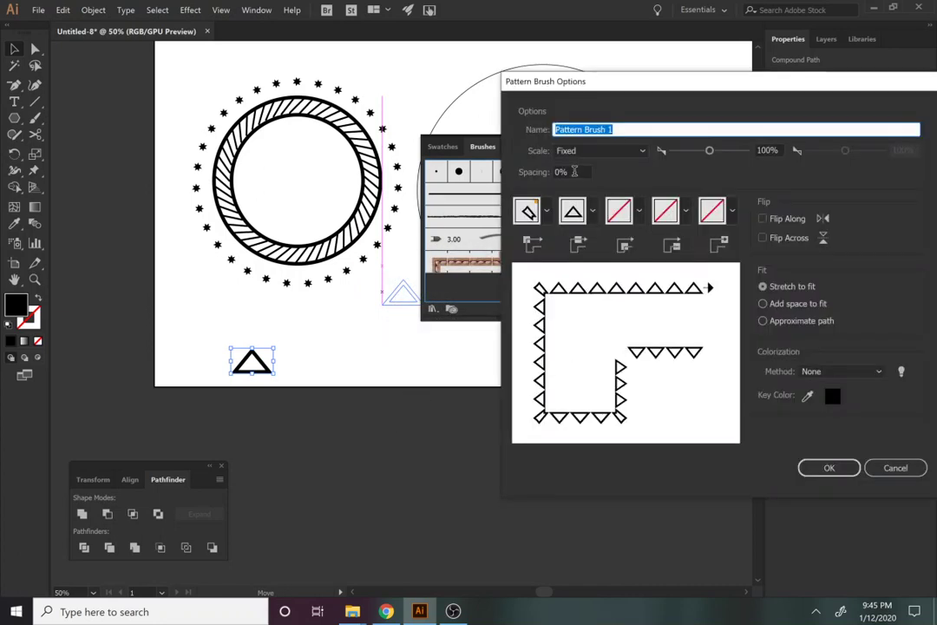
pyautogui.click(825, 469)
pyautogui.click(618, 289)
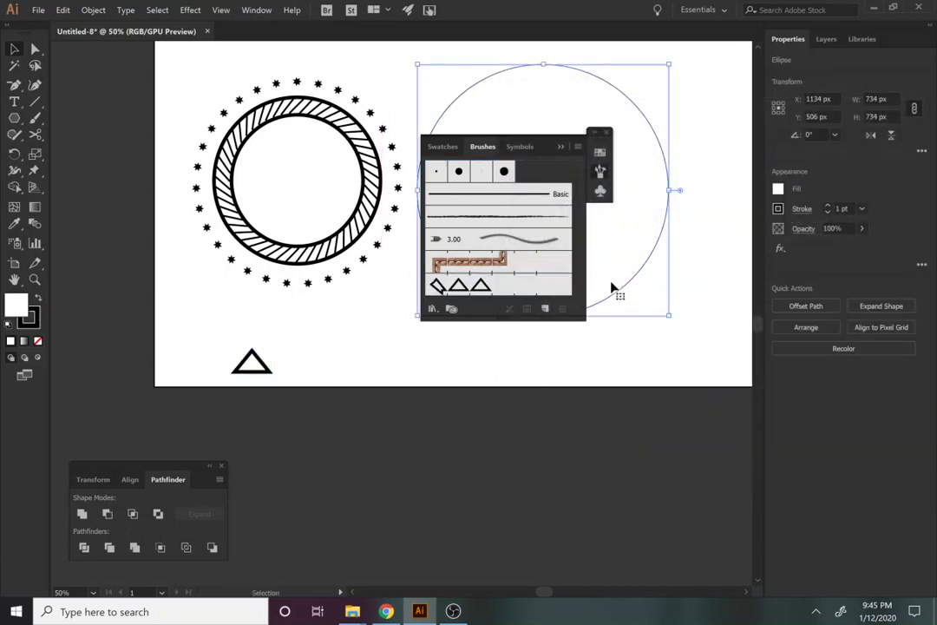
pyautogui.click(526, 291)
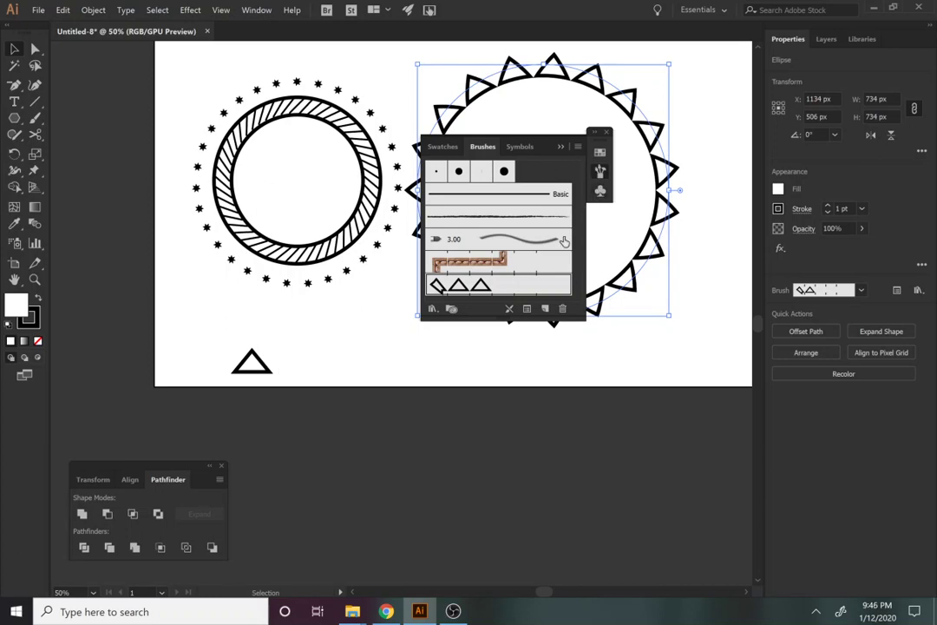
# Set the triangle pattern brush's scale to 88% with 0% spacing and apply the changes to existing strokes
pyautogui.doubleClick(516, 288)
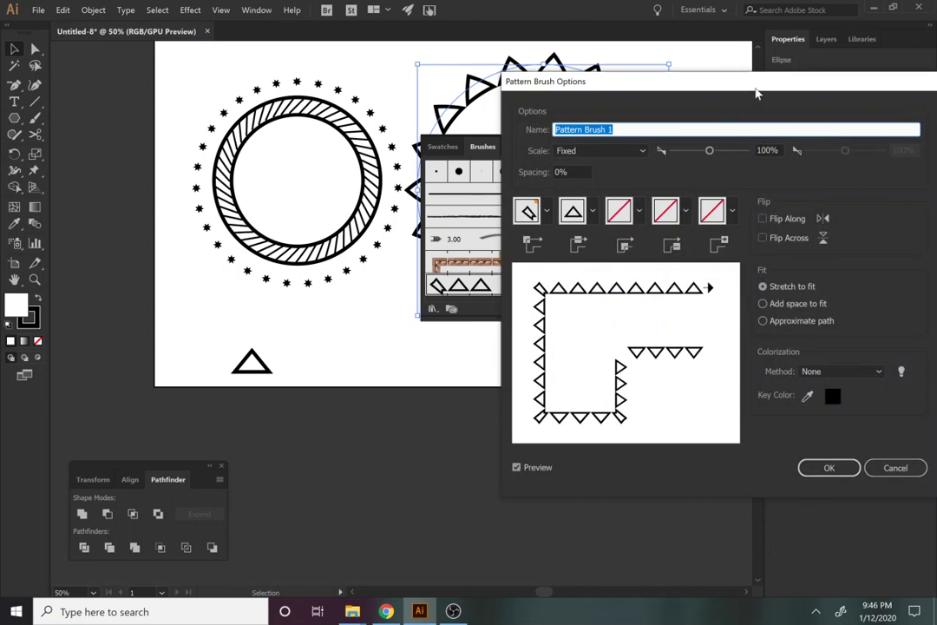
pyautogui.moveTo(750, 90)
pyautogui.mouseDown()
pyautogui.moveTo(818, 91)
pyautogui.moveTo(848, 110)
pyautogui.mouseUp()
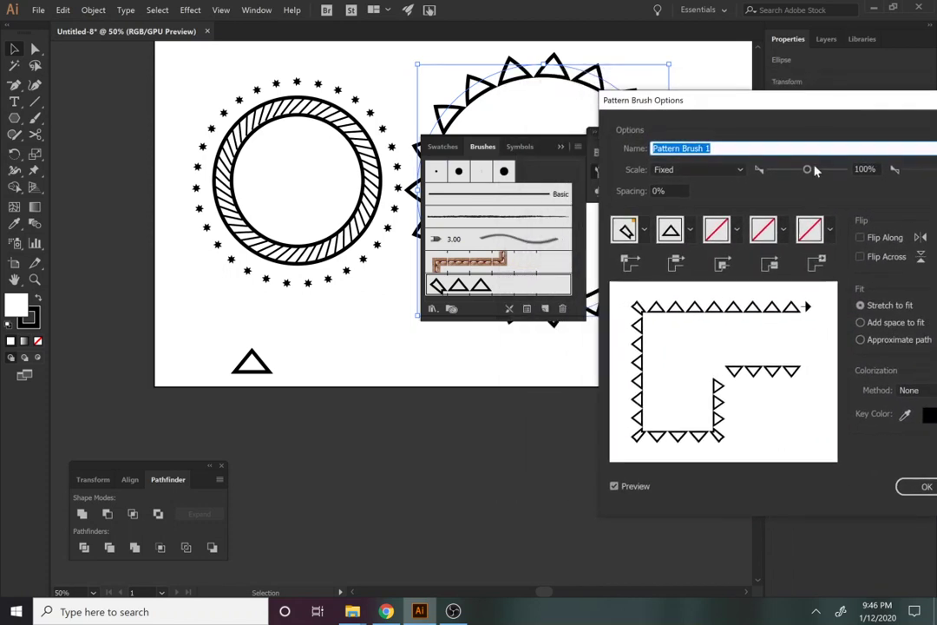
pyautogui.moveTo(811, 170); pyautogui.dragTo(806, 178)
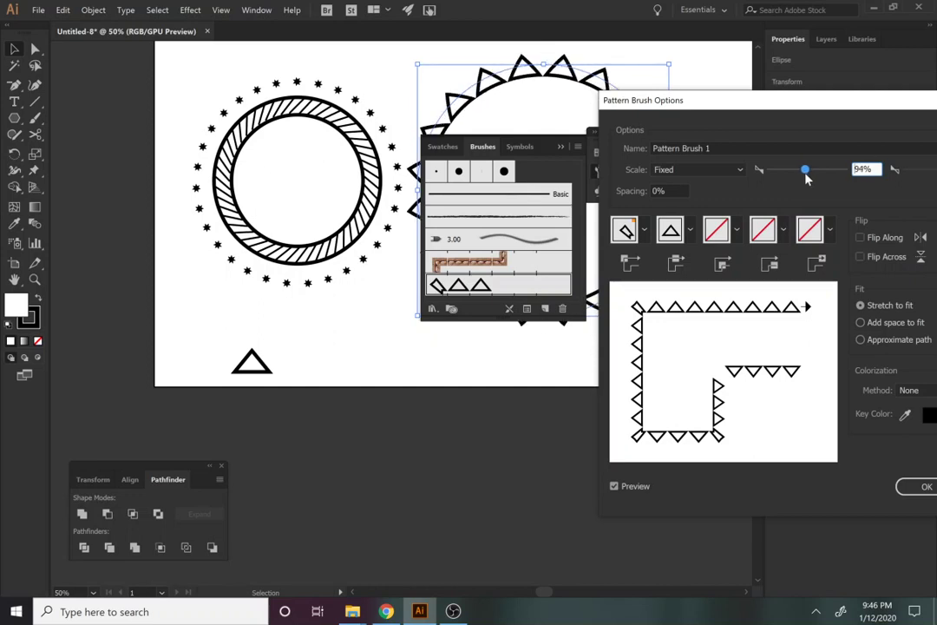
pyautogui.moveTo(806, 173); pyautogui.dragTo(801, 171)
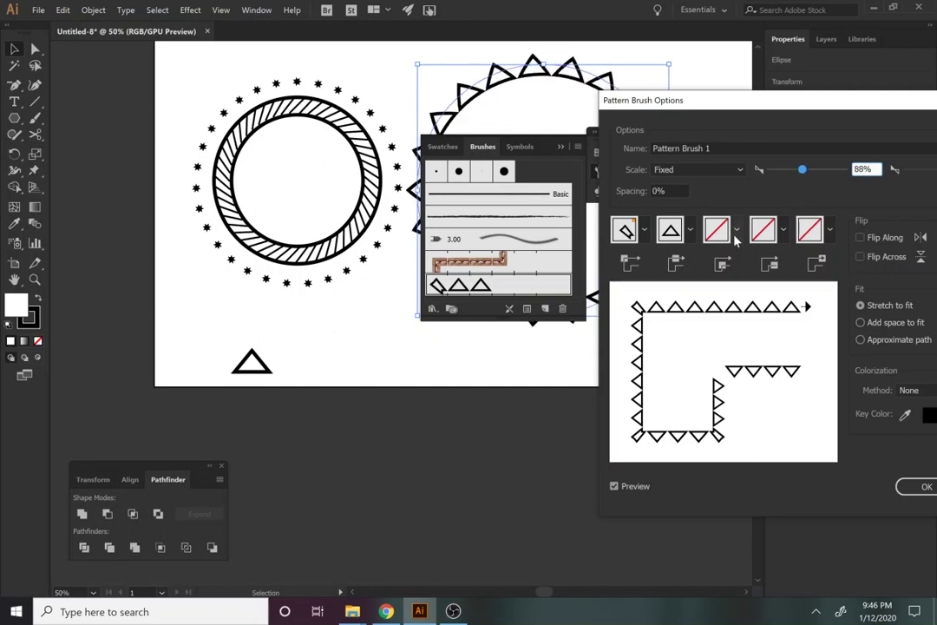
pyautogui.click(668, 241)
pyautogui.click(668, 241)
pyautogui.click(654, 190)
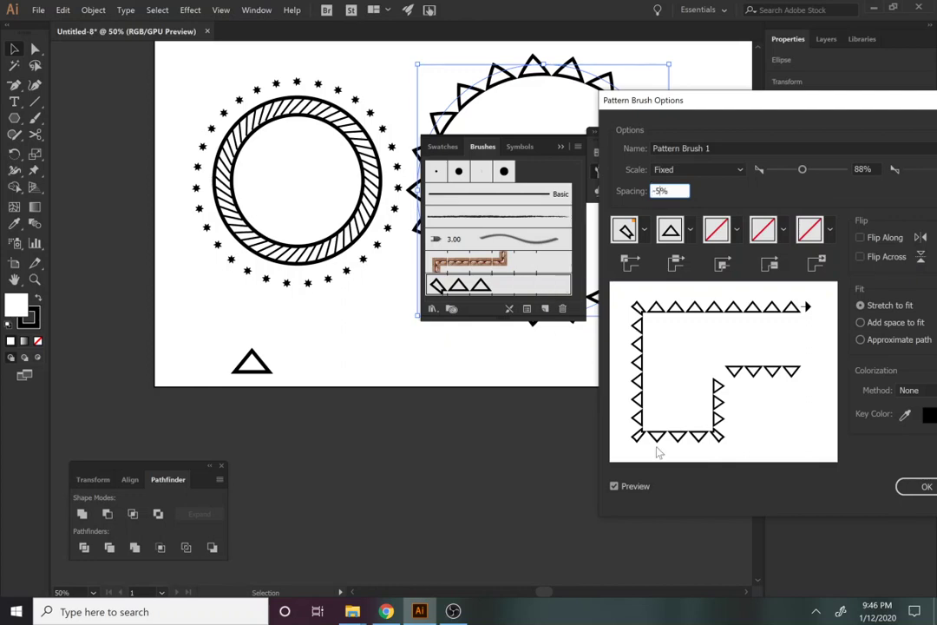
pyautogui.click(630, 492)
pyautogui.click(630, 492)
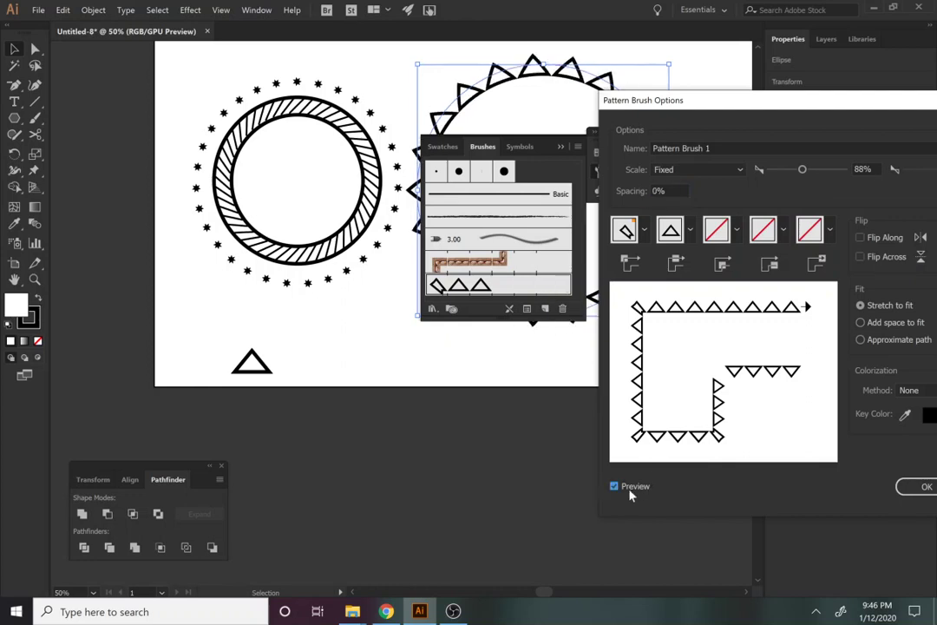
pyautogui.click(918, 488)
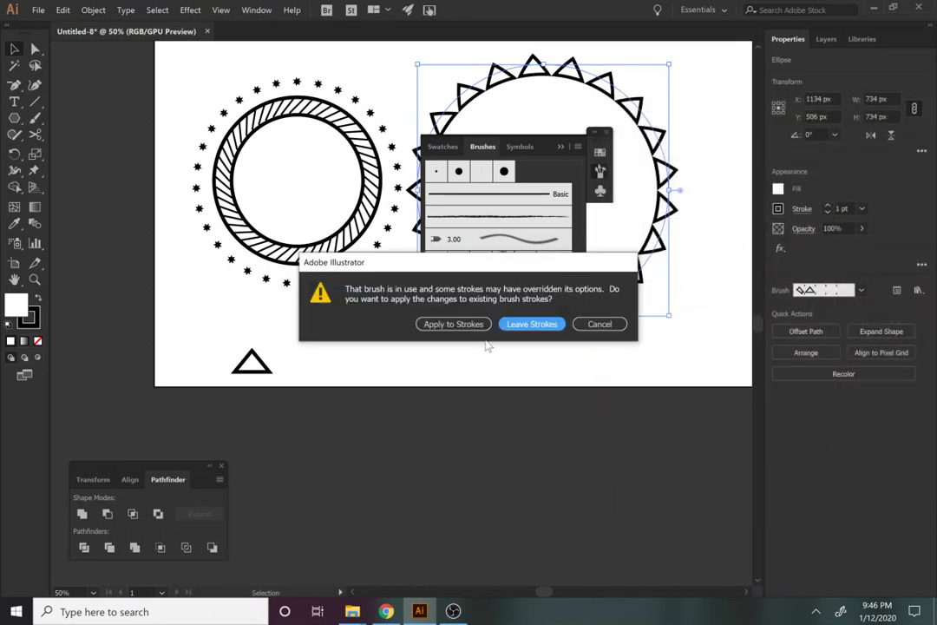
pyautogui.click(453, 324)
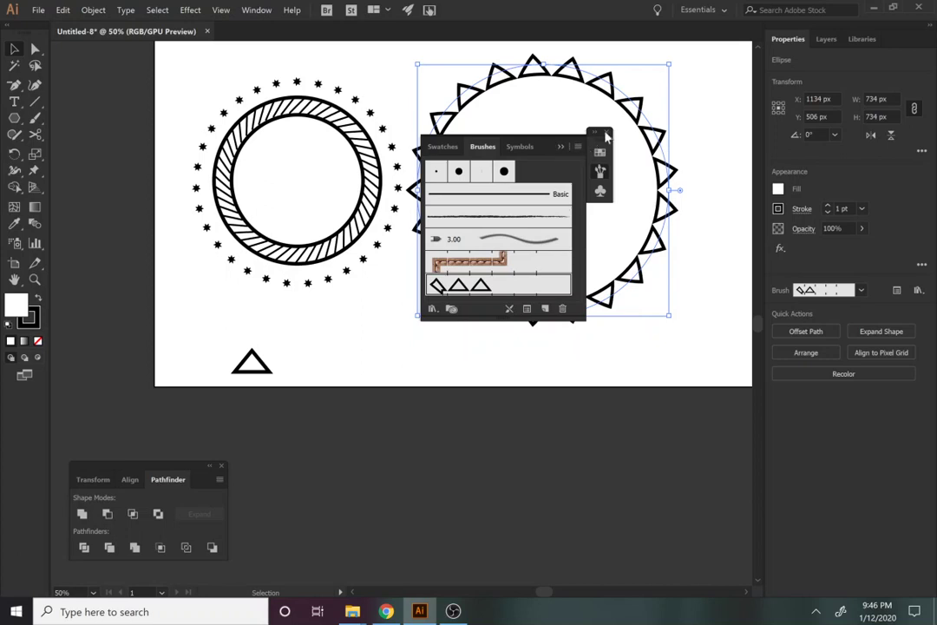
# Close the floating brush library group and delete the leftover hollow triangle below the rope ring
pyautogui.click(604, 133)
pyautogui.click(550, 399)
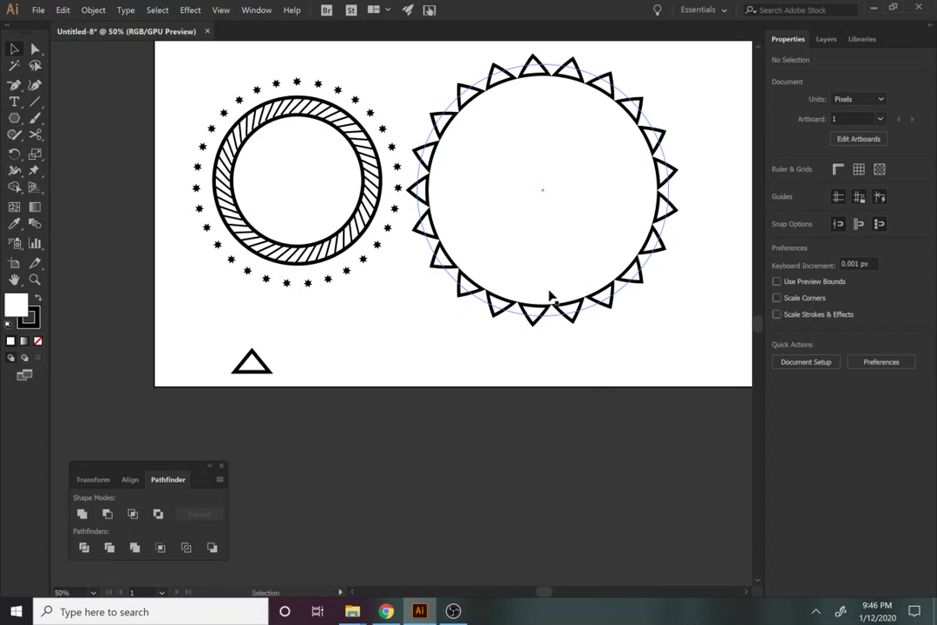
pyautogui.click(249, 373)
pyautogui.press('Delete')
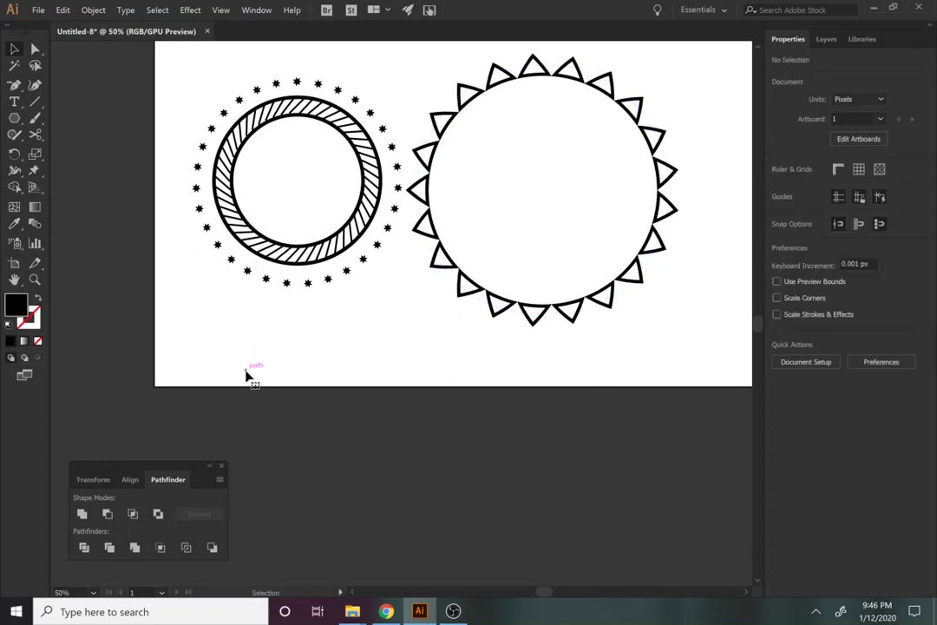
# Draw a circle about 292 px in diameter inside the triangle ring and set its fill to none
pyautogui.press('l')
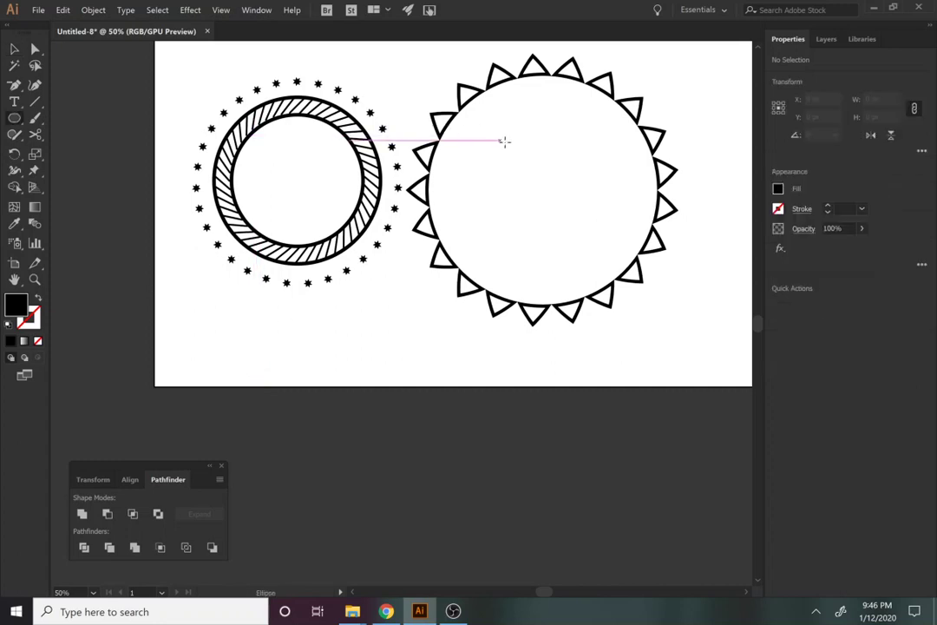
pyautogui.moveTo(487, 133); pyautogui.dragTo(588, 233)
pyautogui.click(778, 189)
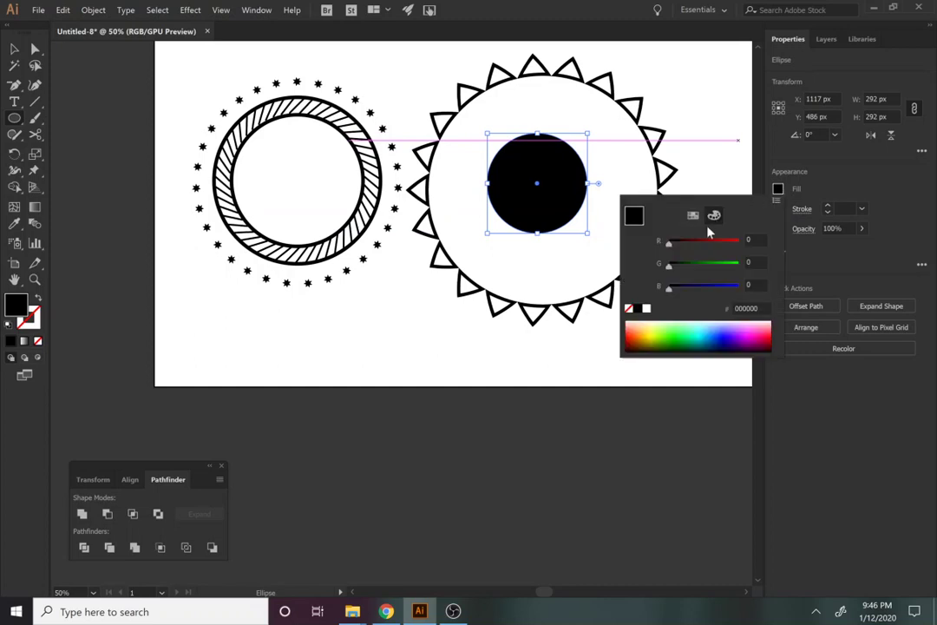
pyautogui.click(631, 308)
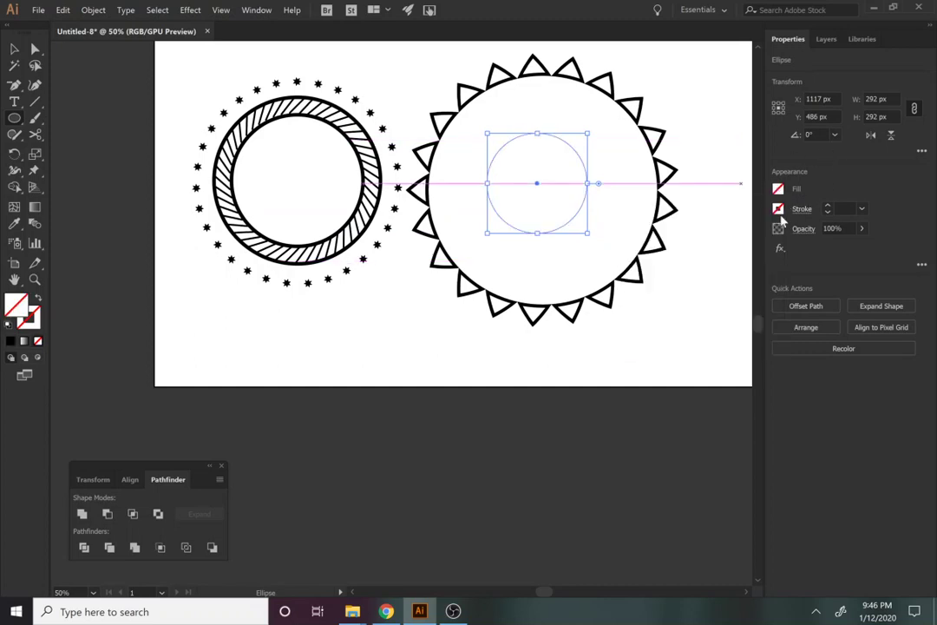
# Give the unfilled circle inside the triangle ring a black stroke of 11 pt
pyautogui.click(778, 208)
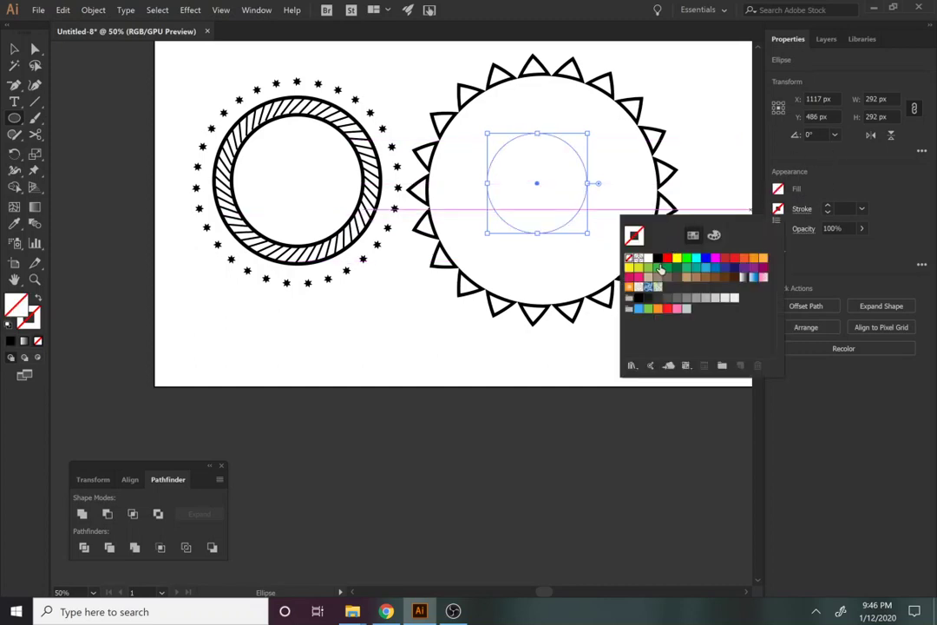
pyautogui.click(657, 259)
pyautogui.click(827, 208)
pyautogui.click(826, 209)
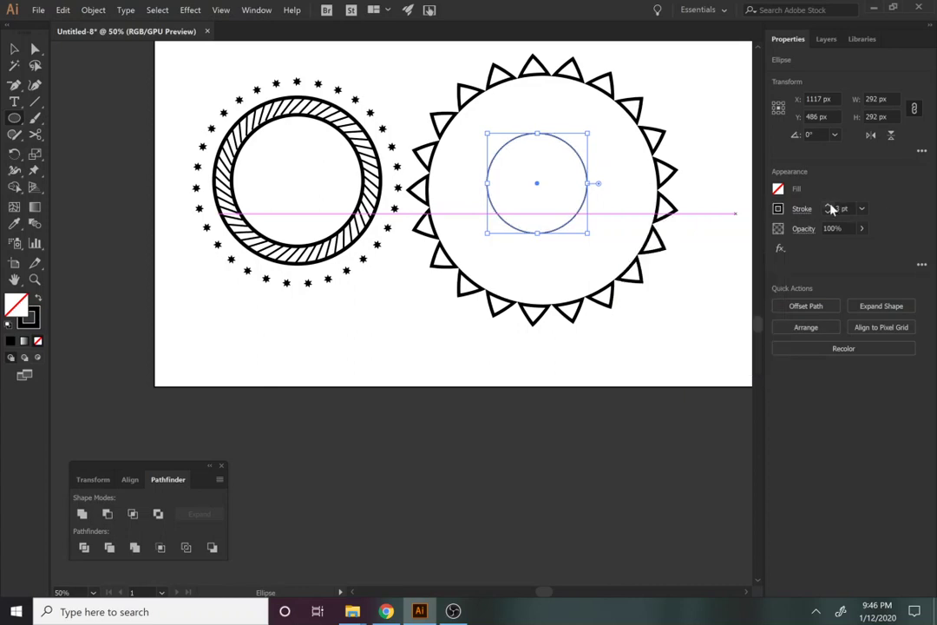
pyautogui.click(826, 208)
pyautogui.click(827, 208)
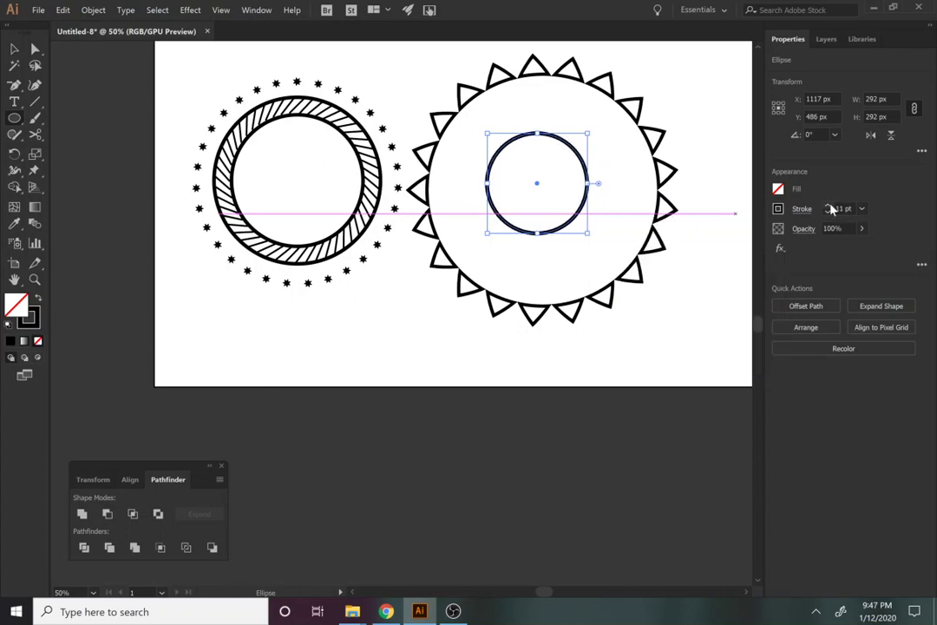
pyautogui.click(829, 206)
# Enlarge the inner circle to about 367.5 px and center it horizontally and vertically on the triangle ring as key object
pyautogui.moveTo(588, 232); pyautogui.dragTo(613, 274)
pyautogui.press('v')
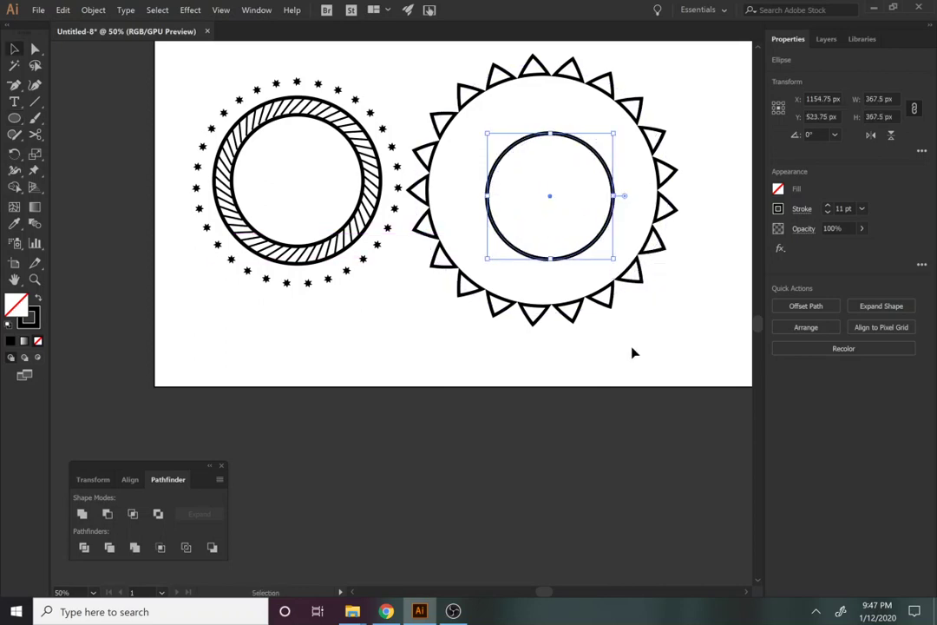
pyautogui.moveTo(633, 351); pyautogui.dragTo(571, 208)
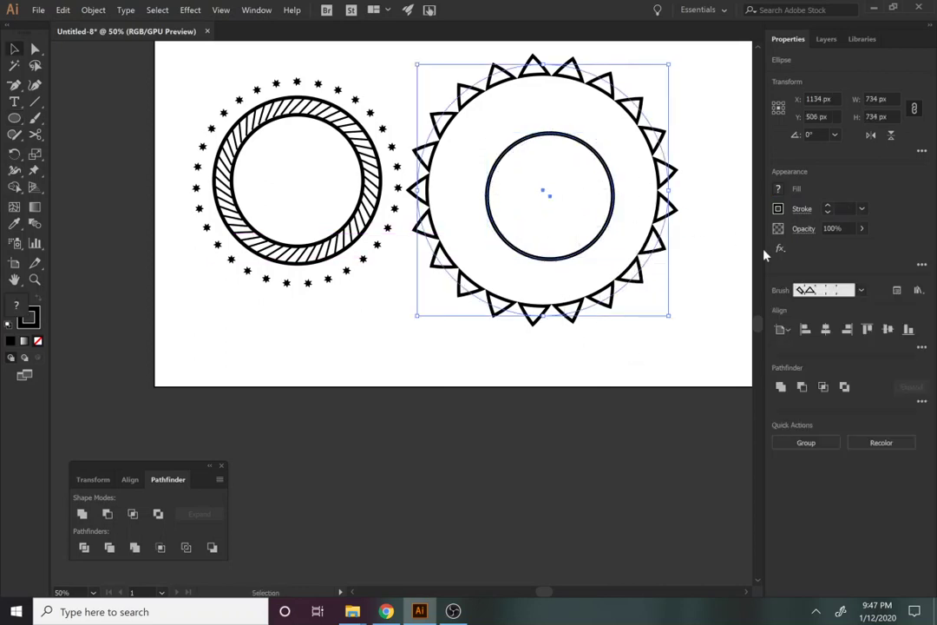
pyautogui.click(597, 258)
pyautogui.click(826, 330)
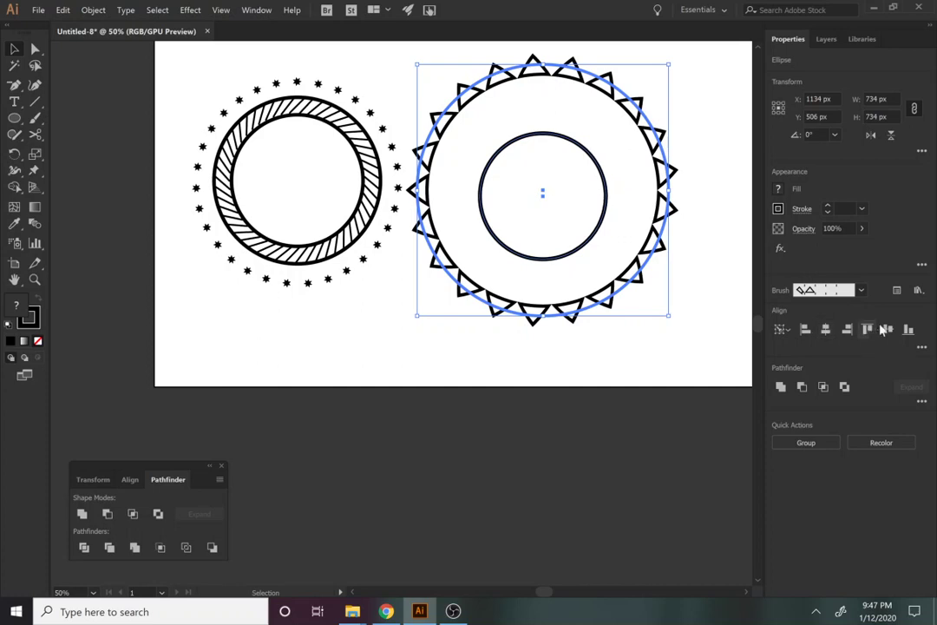
pyautogui.click(887, 329)
pyautogui.click(719, 399)
# Scale the inner circle proportionally from its center until its stroke meets the bases of the triangles
pyautogui.click(592, 238)
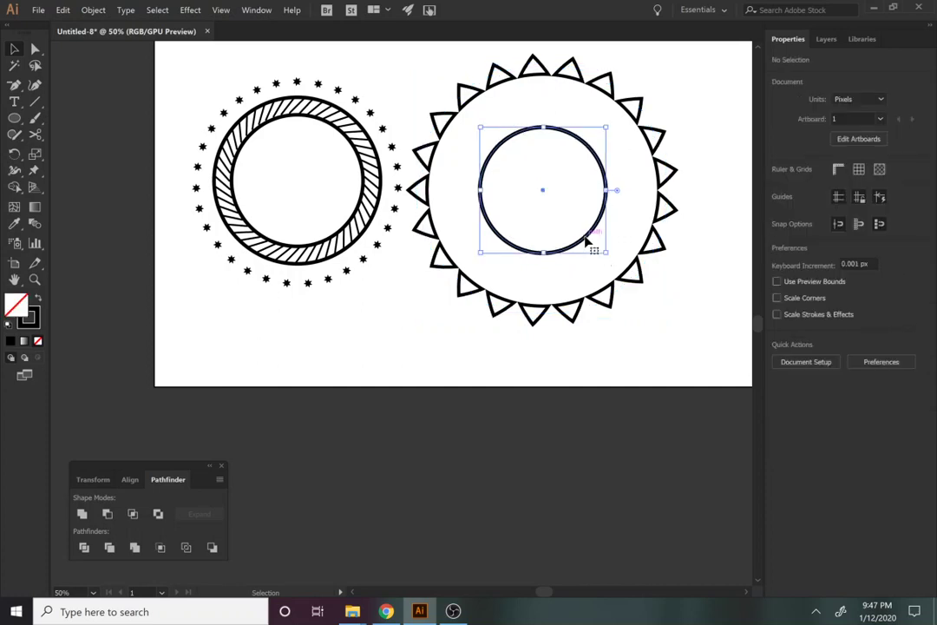
pyautogui.moveTo(607, 252); pyautogui.dragTo(659, 304)
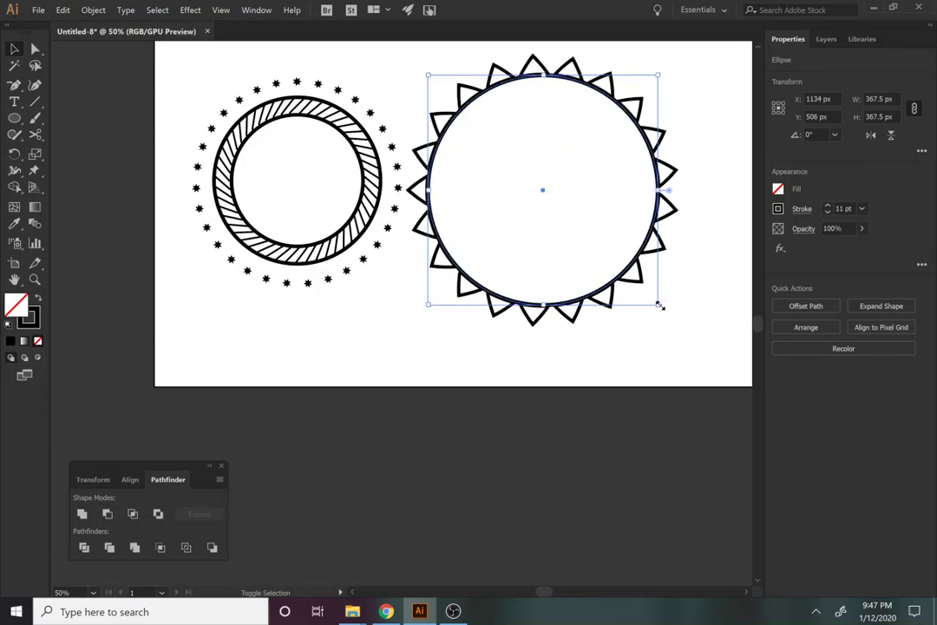
pyautogui.click(666, 367)
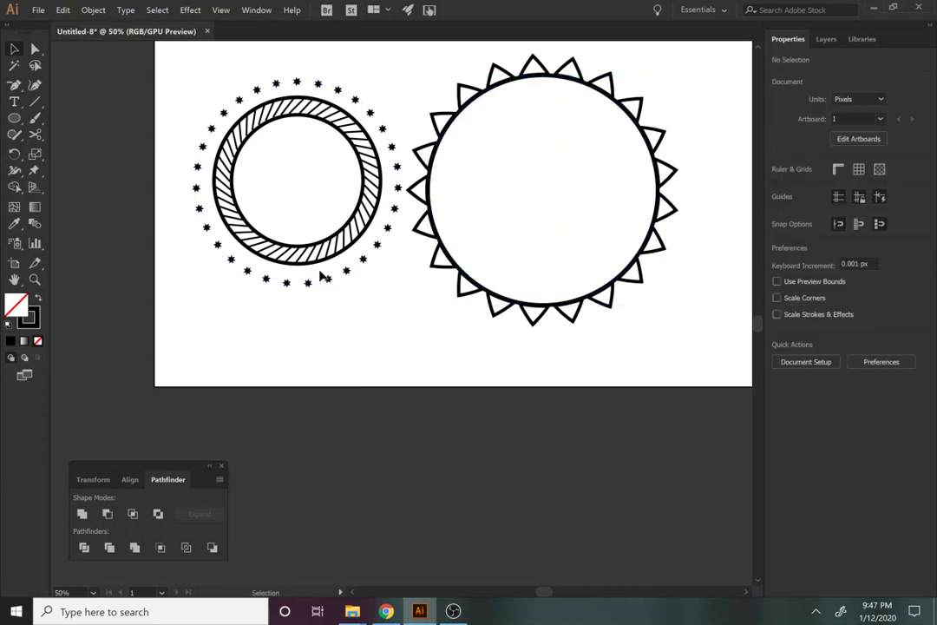
# Draw an unfilled circle about 578 px in diameter overlapping the rope ring and its stars
pyautogui.click(285, 285)
pyautogui.press('l')
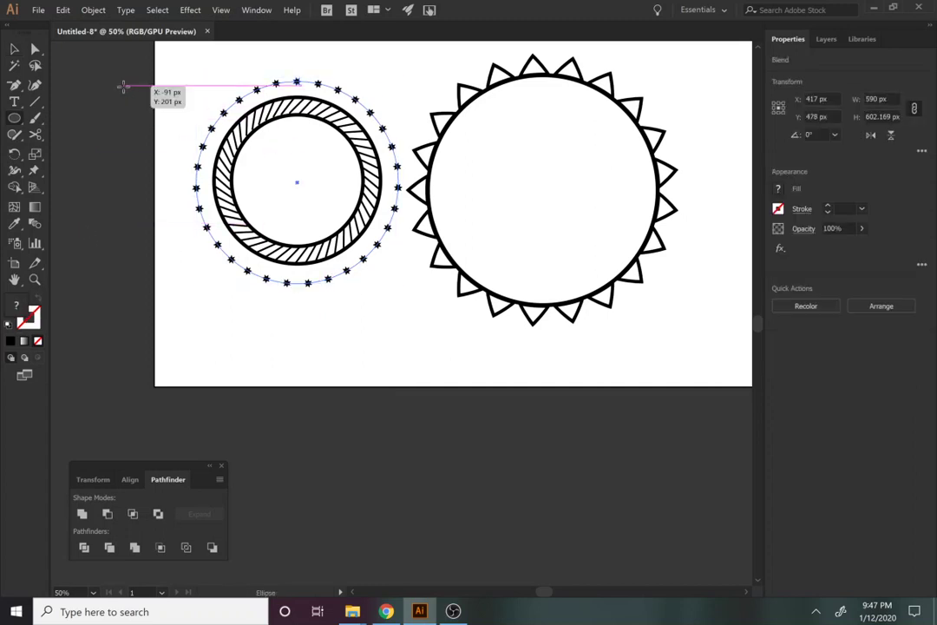
pyautogui.moveTo(126, 86); pyautogui.dragTo(260, 283)
pyautogui.press('v')
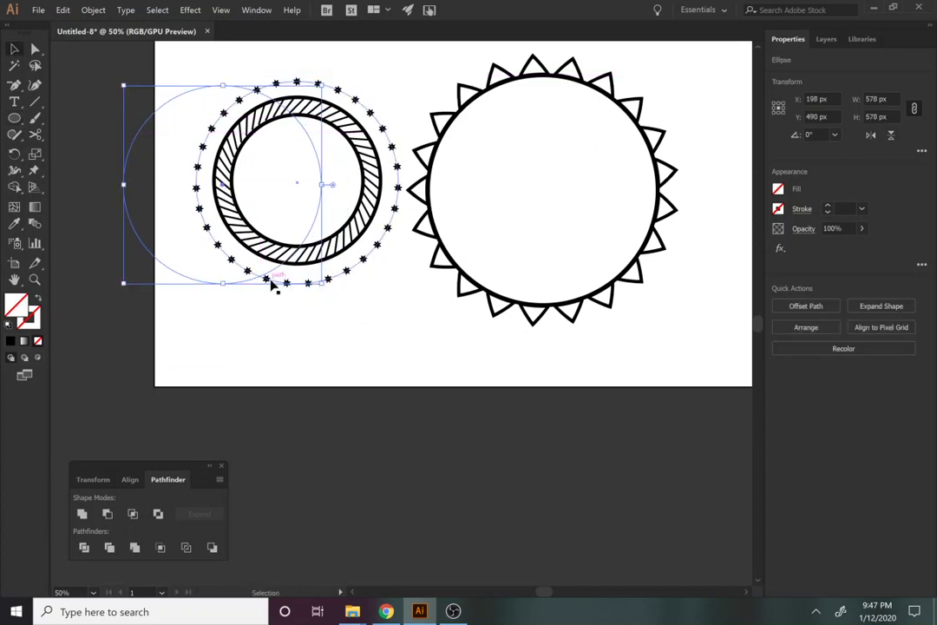
pyautogui.doubleClick(294, 290)
pyautogui.click(305, 328)
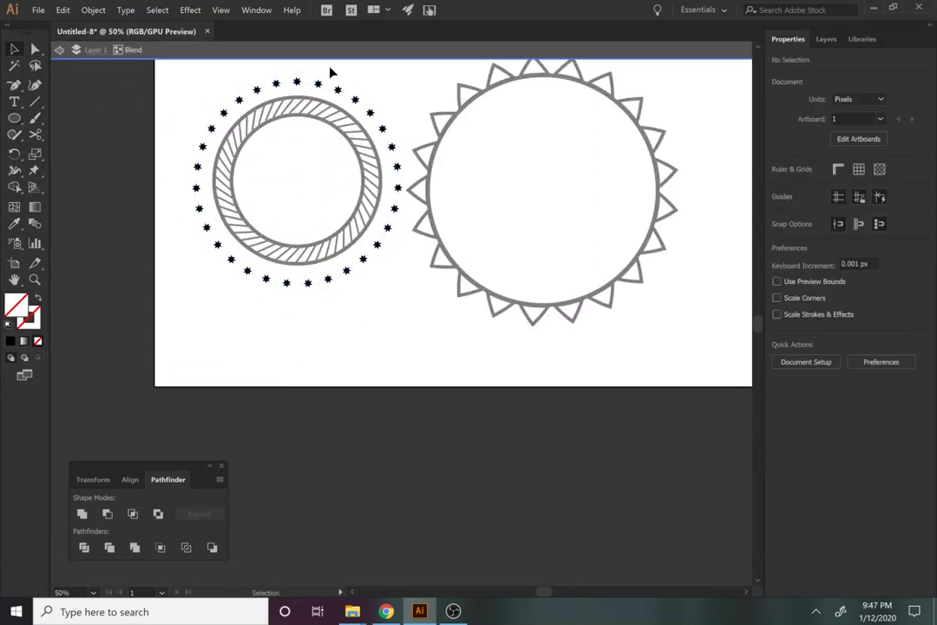
pyautogui.click(306, 50)
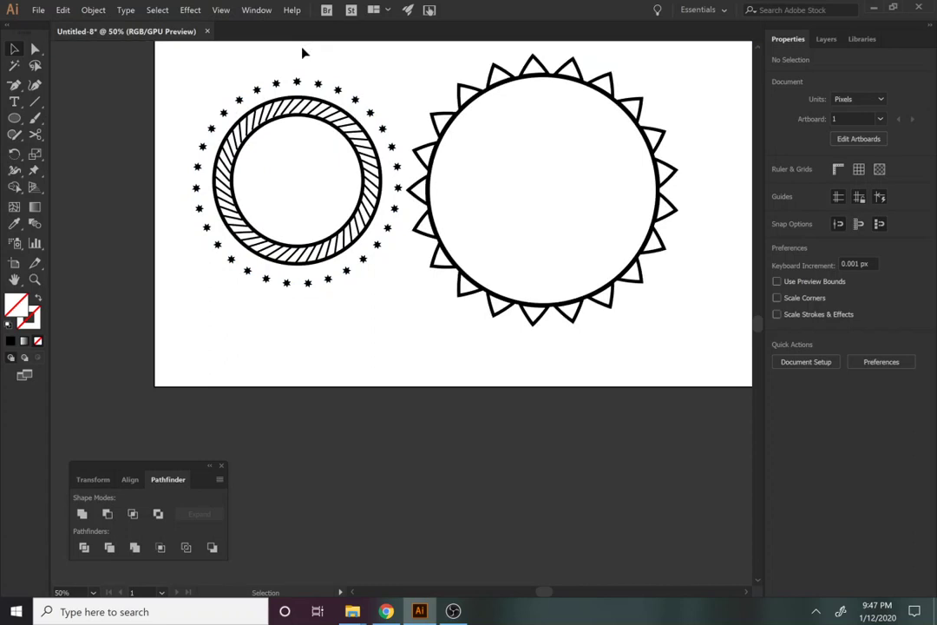
# Give the new circle overlapping the rope ring a black stroke of 5 pt
pyautogui.click(146, 141)
pyautogui.click(826, 208)
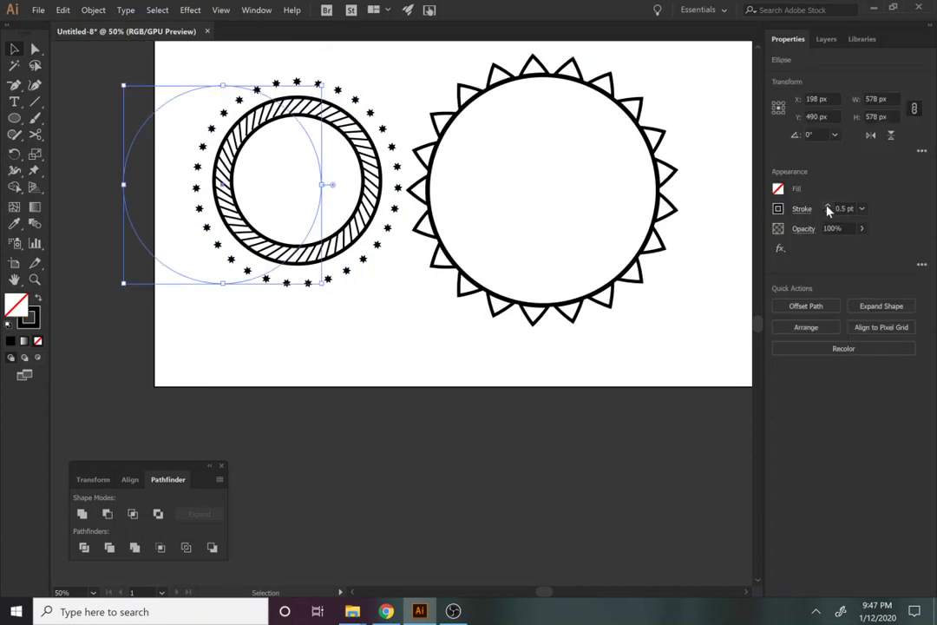
pyautogui.click(828, 208)
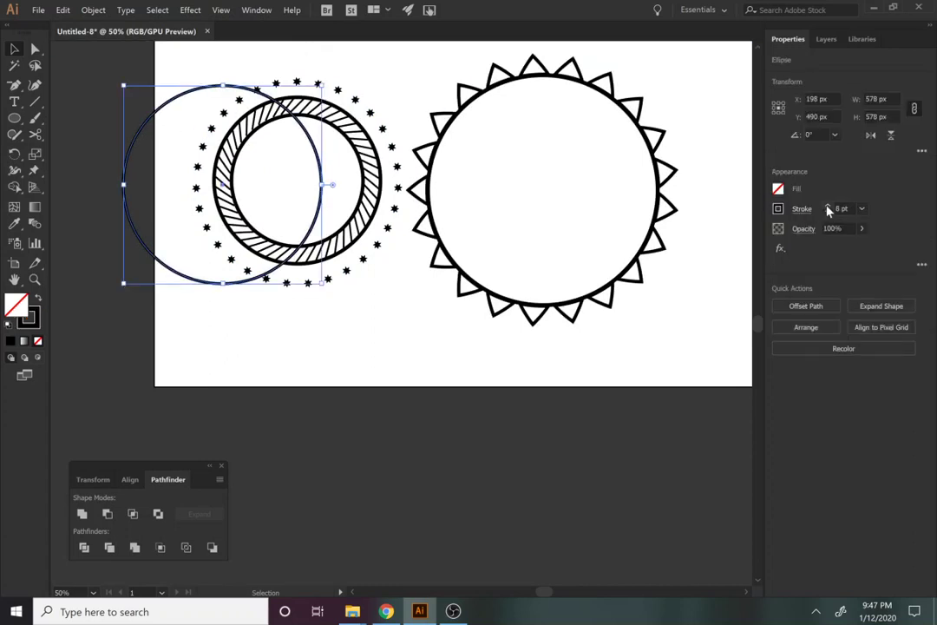
pyautogui.click(828, 208)
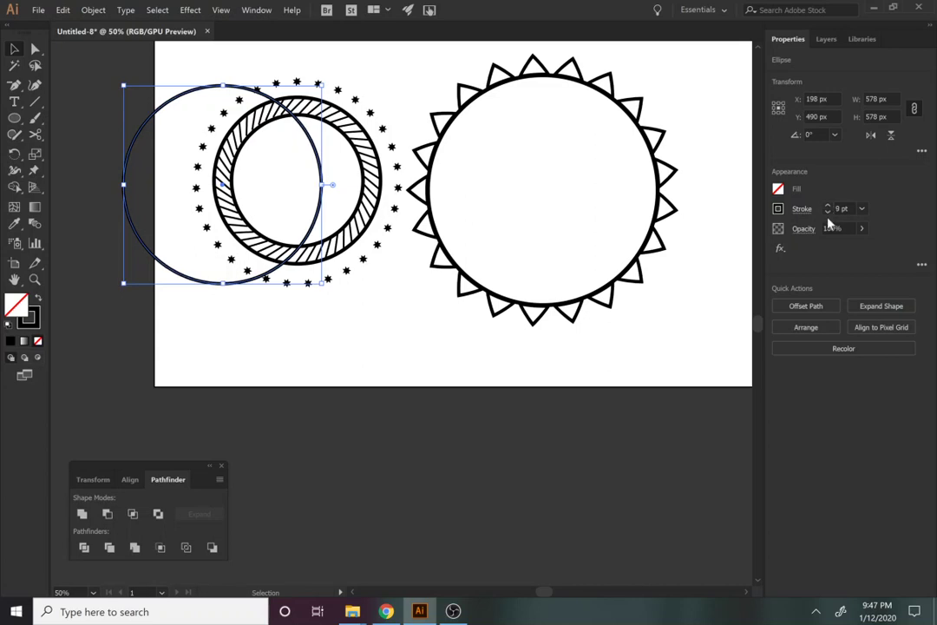
pyautogui.click(827, 206)
pyautogui.click(828, 206)
pyautogui.click(827, 212)
pyautogui.click(827, 212)
pyautogui.click(827, 212)
pyautogui.click(827, 212)
pyautogui.click(827, 212)
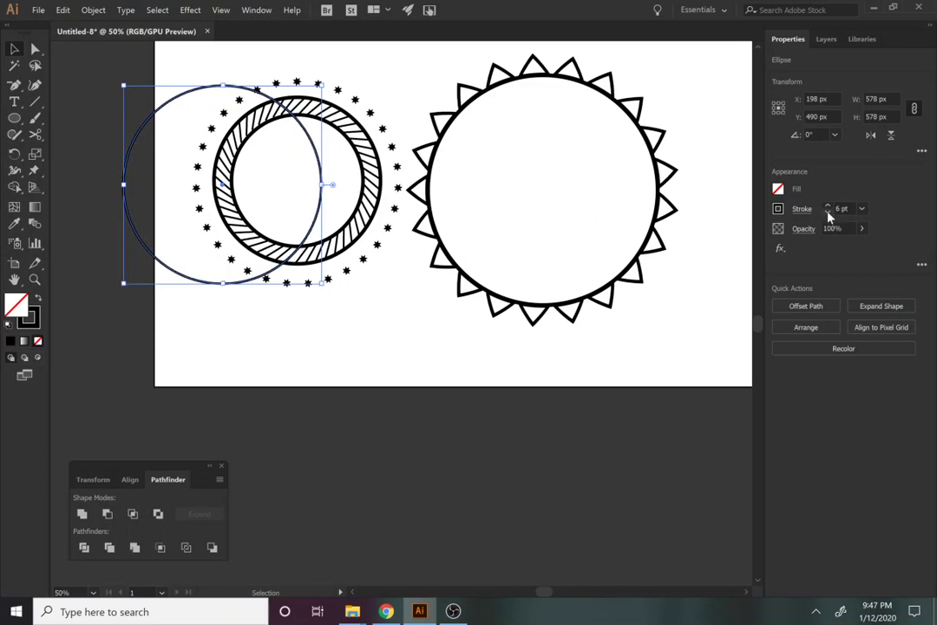
pyautogui.click(828, 212)
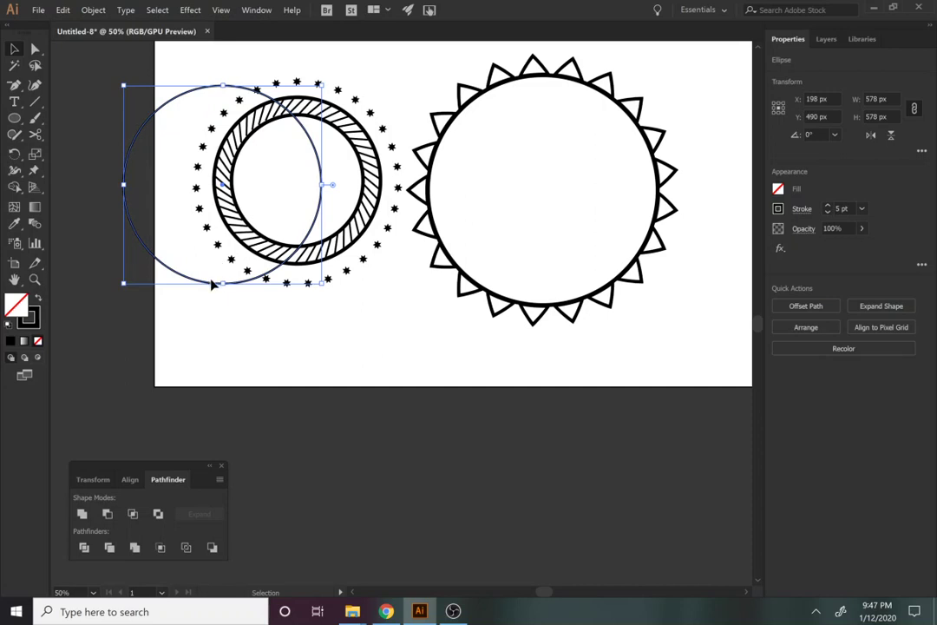
# Move the thin circle over the rope ring and shrink it to fit between the rope and the stars
pyautogui.moveTo(204, 286); pyautogui.dragTo(275, 285)
pyautogui.moveTo(398, 282); pyautogui.dragTo(388, 270)
pyautogui.click(386, 335)
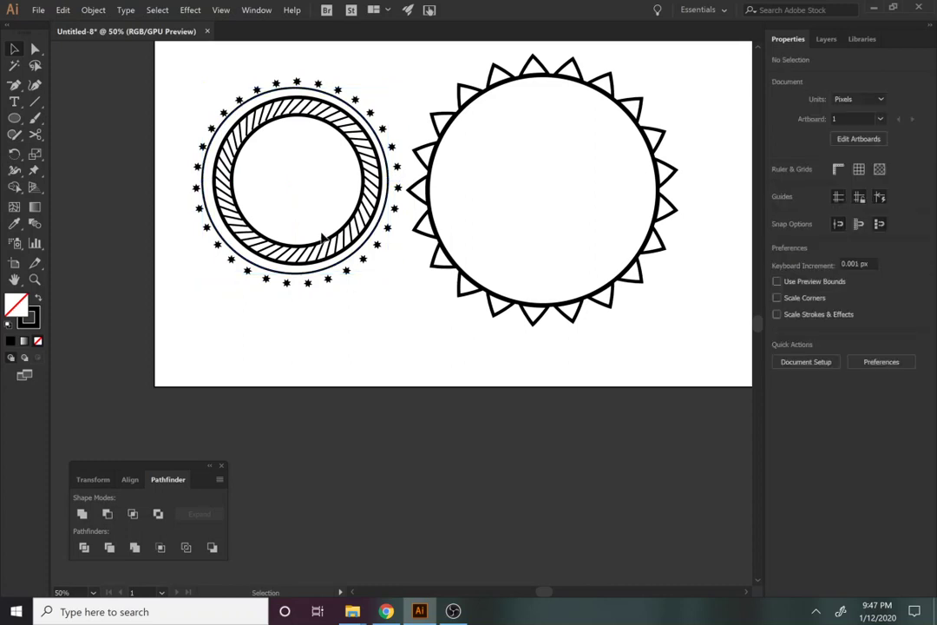
# Select the rope ring's outer edge together with the thin circle around it
pyautogui.click(357, 245)
pyautogui.click(323, 274)
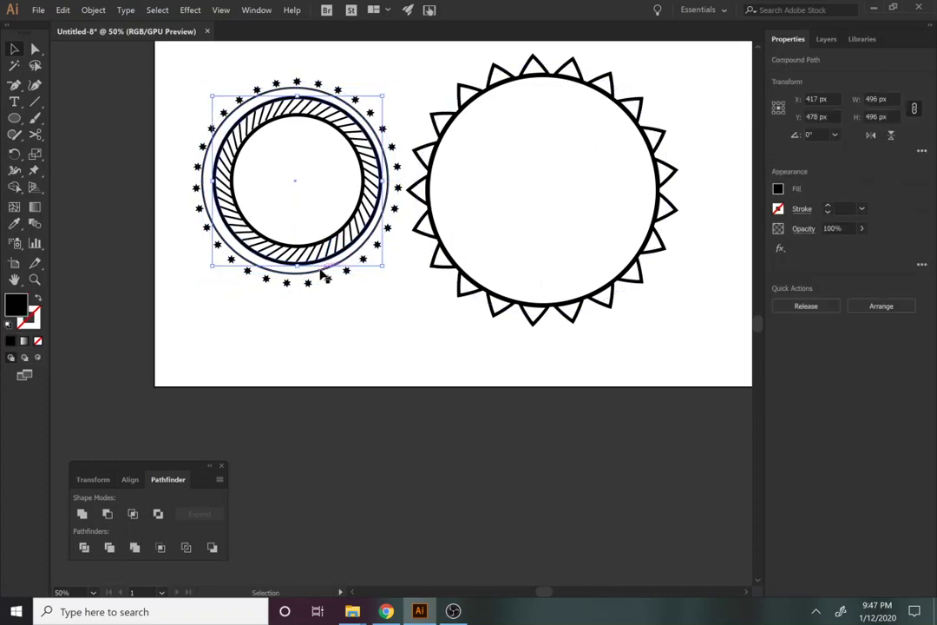
# Offset the thin circle just inside the star ring outward by 40 px with mitered joins
pyautogui.click(798, 307)
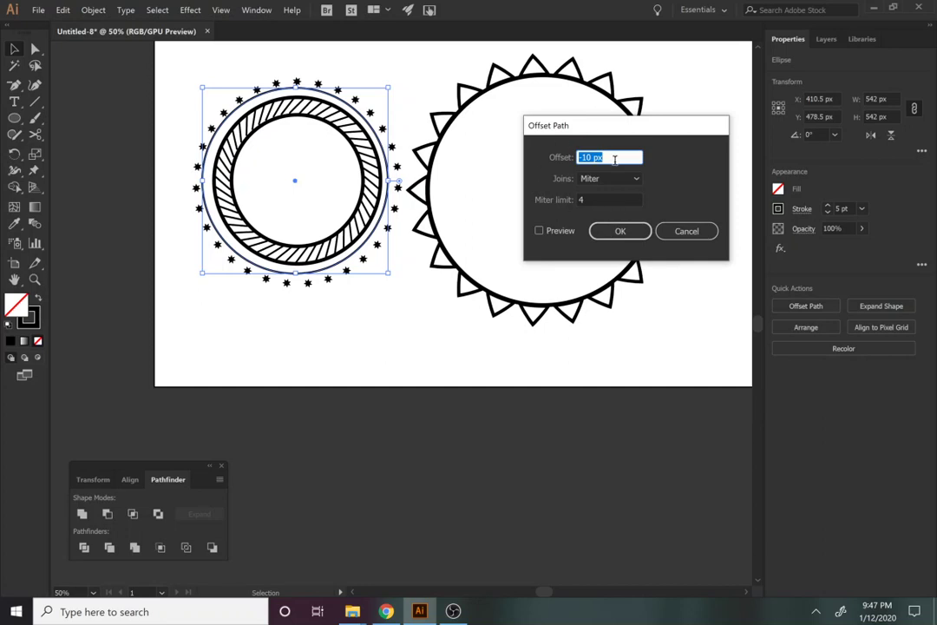
pyautogui.write('50')
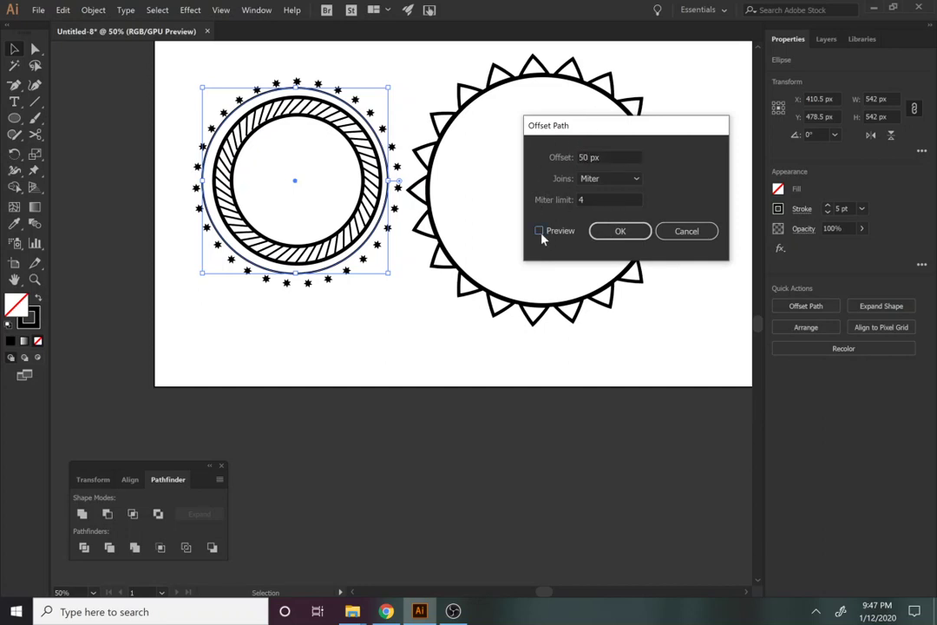
pyautogui.click(538, 230)
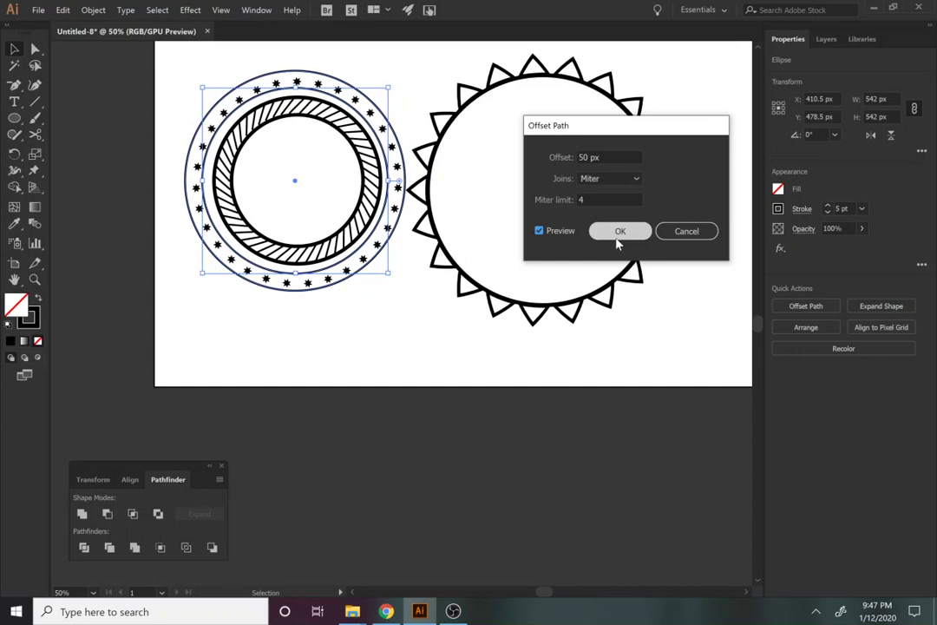
pyautogui.moveTo(605, 156); pyautogui.dragTo(560, 159)
pyautogui.write('40')
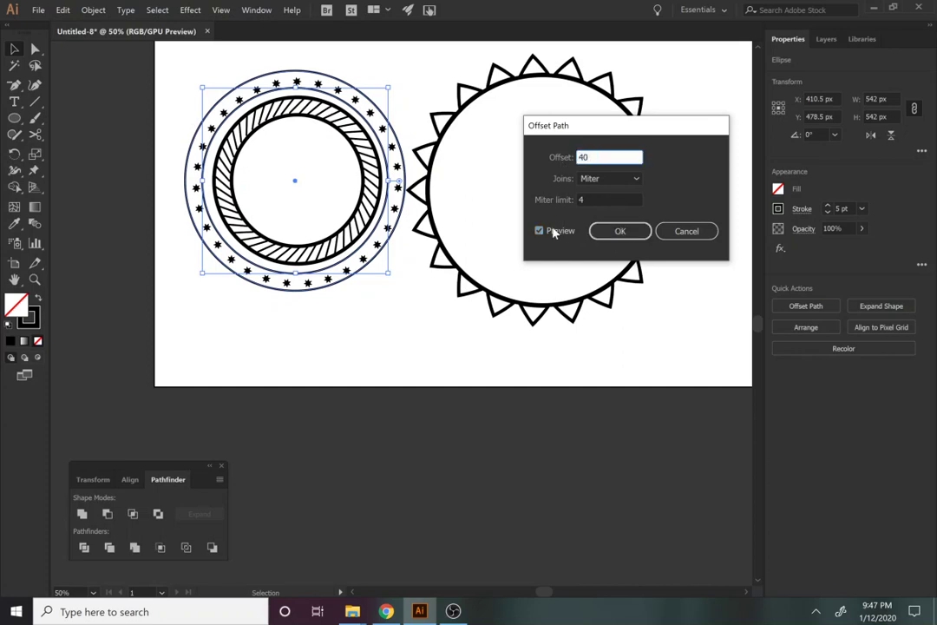
pyautogui.click(553, 232)
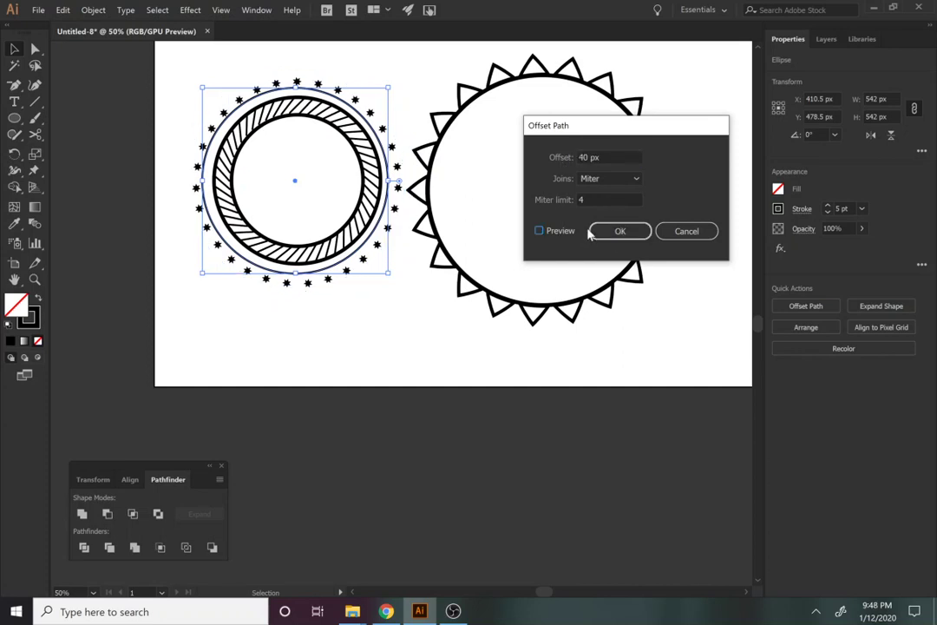
pyautogui.click(538, 231)
pyautogui.click(620, 231)
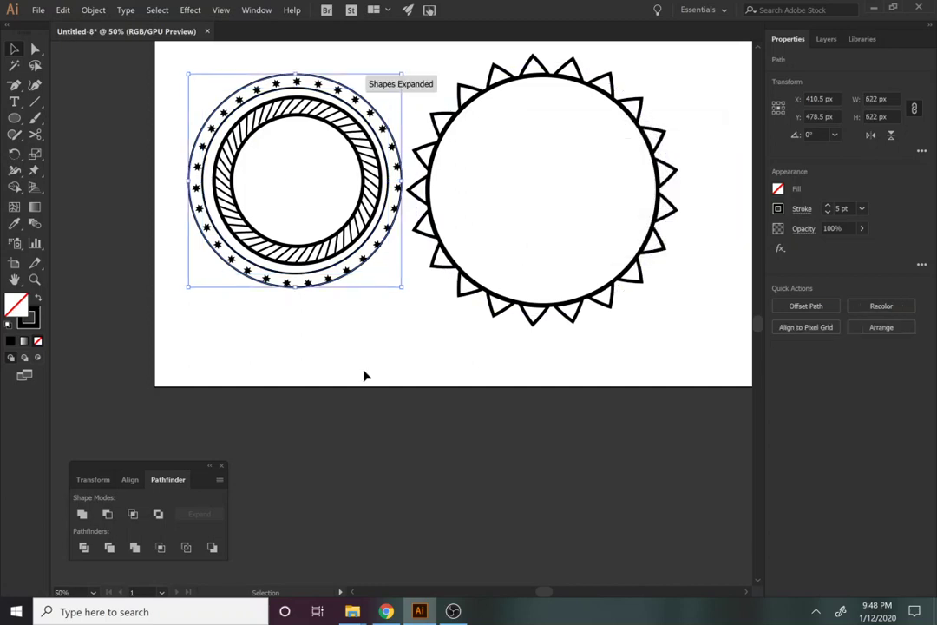
# Try to center all the ring artwork and the spiked circle on the artboard horizontally and vertically
pyautogui.moveTo(395, 366); pyautogui.dragTo(279, 208)
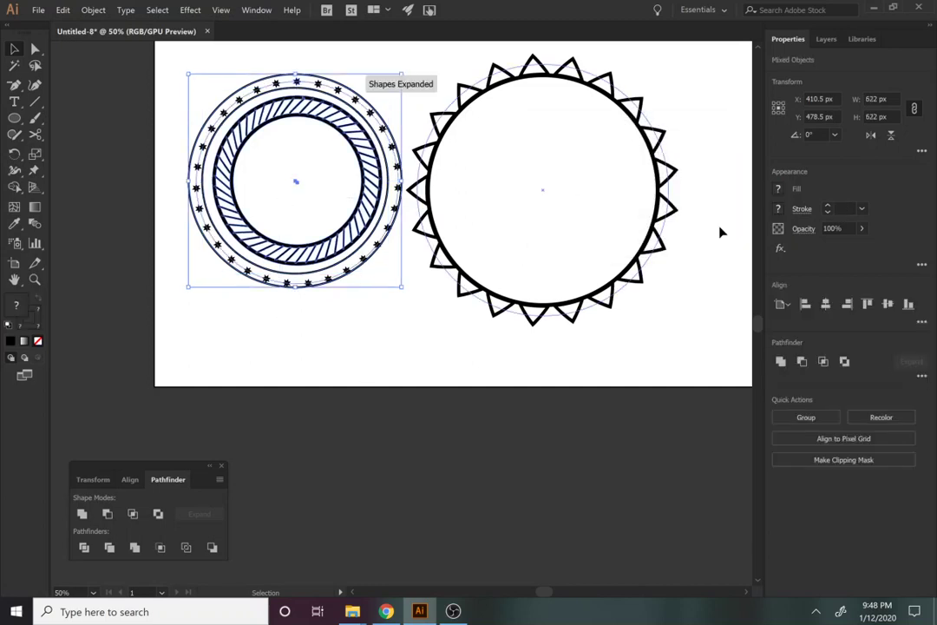
pyautogui.click(827, 306)
pyautogui.click(887, 303)
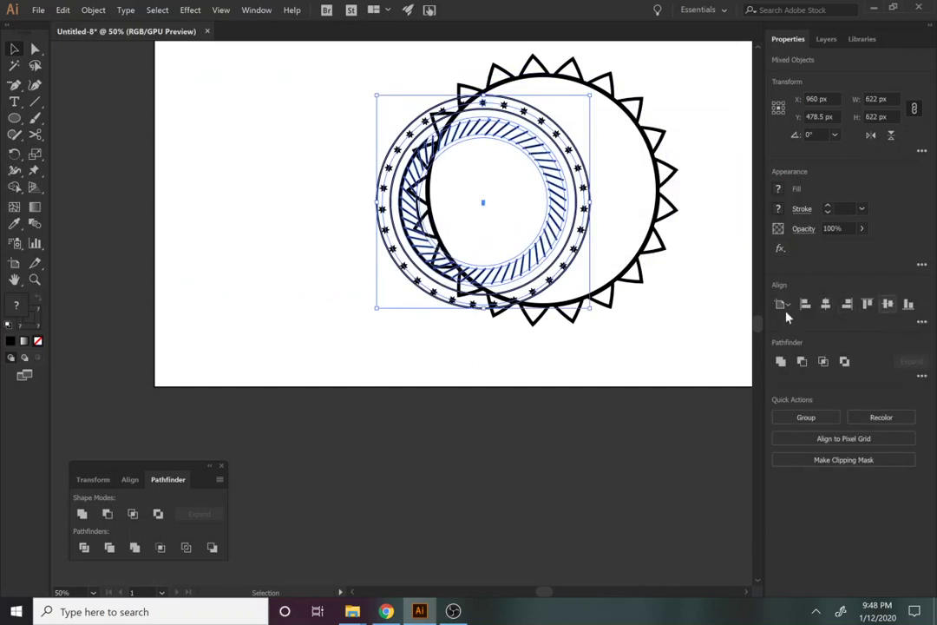
pyautogui.moveTo(652, 378); pyautogui.dragTo(321, 224)
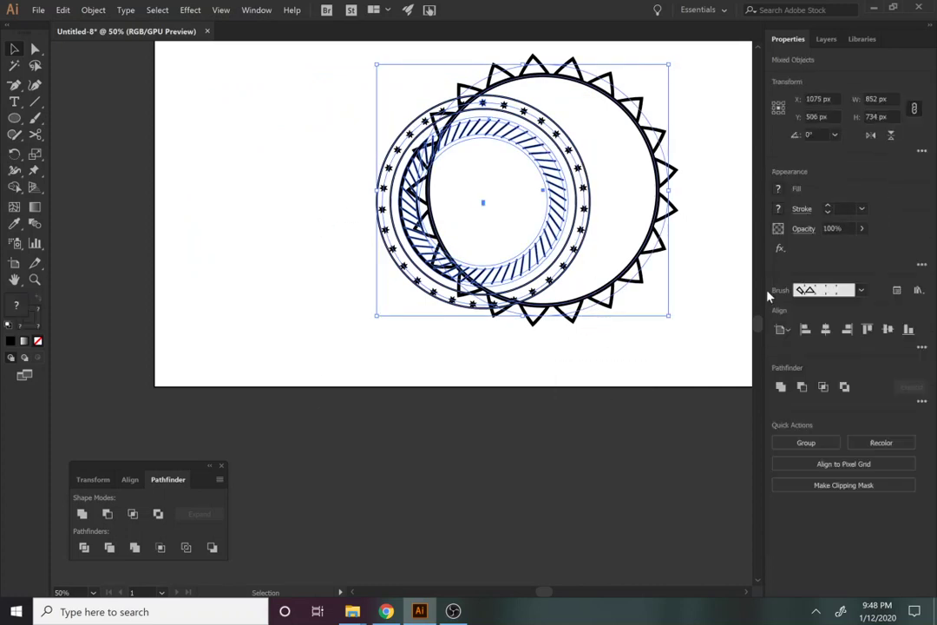
pyautogui.click(827, 330)
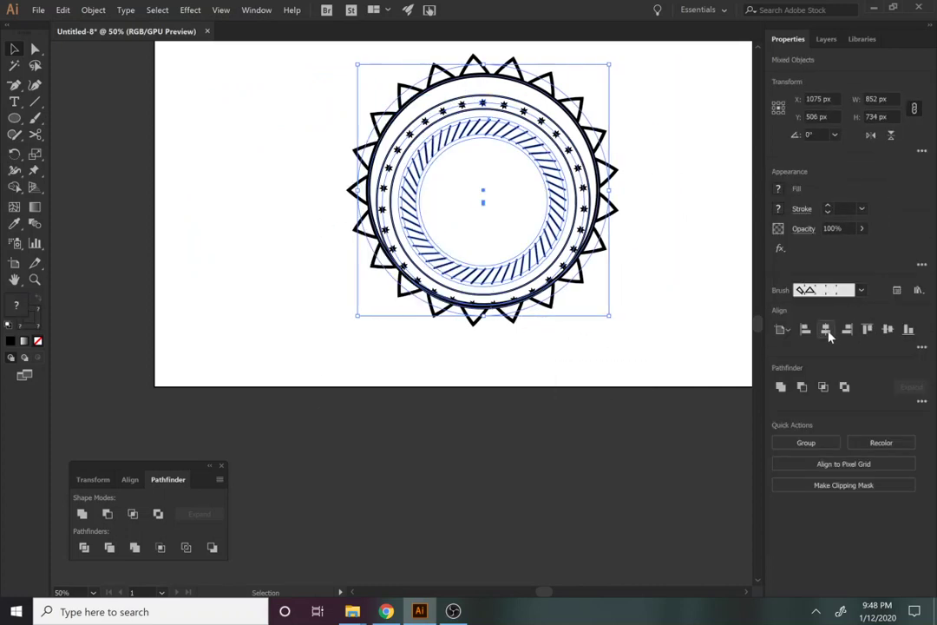
pyautogui.click(888, 331)
pyautogui.click(668, 372)
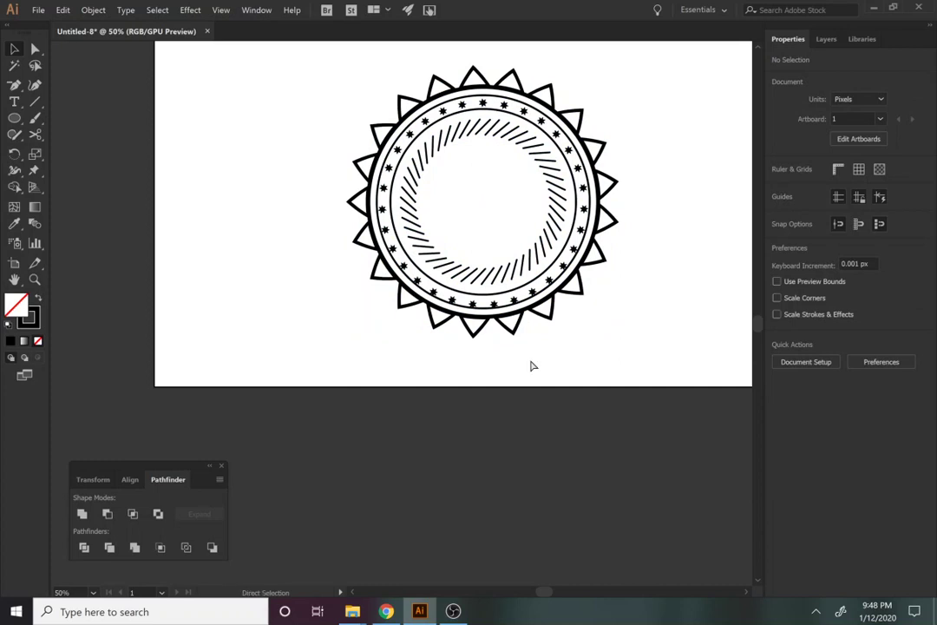
# Undo the centering of the ring artwork and the spiked circle
pyautogui.click(506, 265)
pyautogui.hotkey('ctrl', 'z')
pyautogui.hotkey('ctrl', 'z')
pyautogui.hotkey('ctrl', 'z')
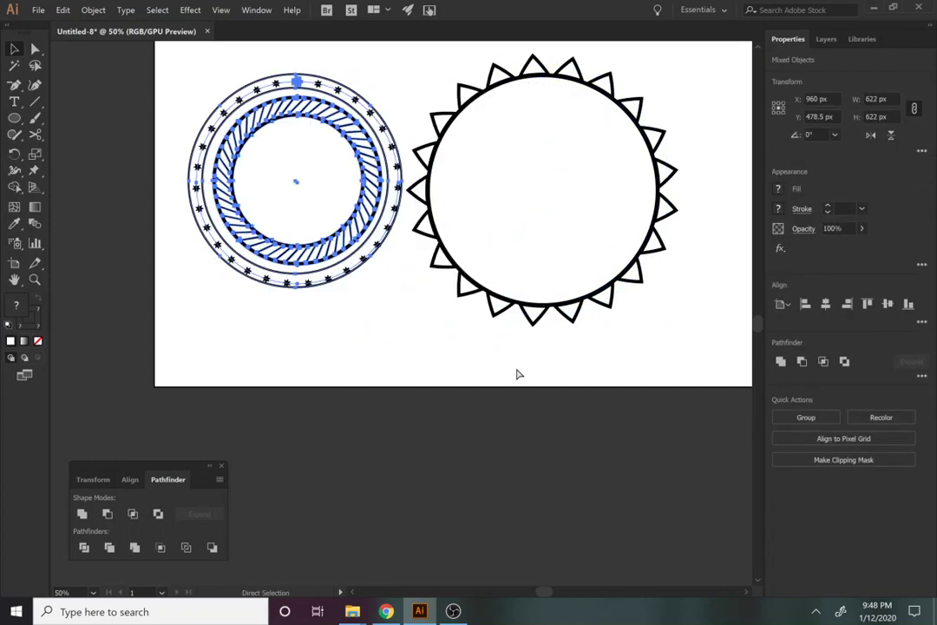
# Center the star ring and its two bordering thin circles on the artboard horizontally and vertically, leaving out the hatched ring
pyautogui.click(390, 378)
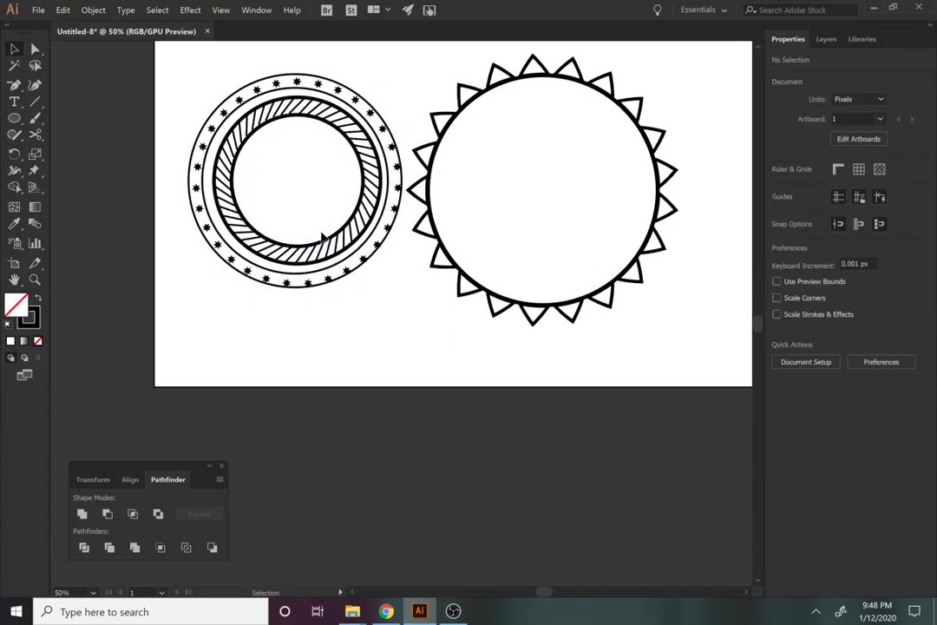
pyautogui.click(312, 286)
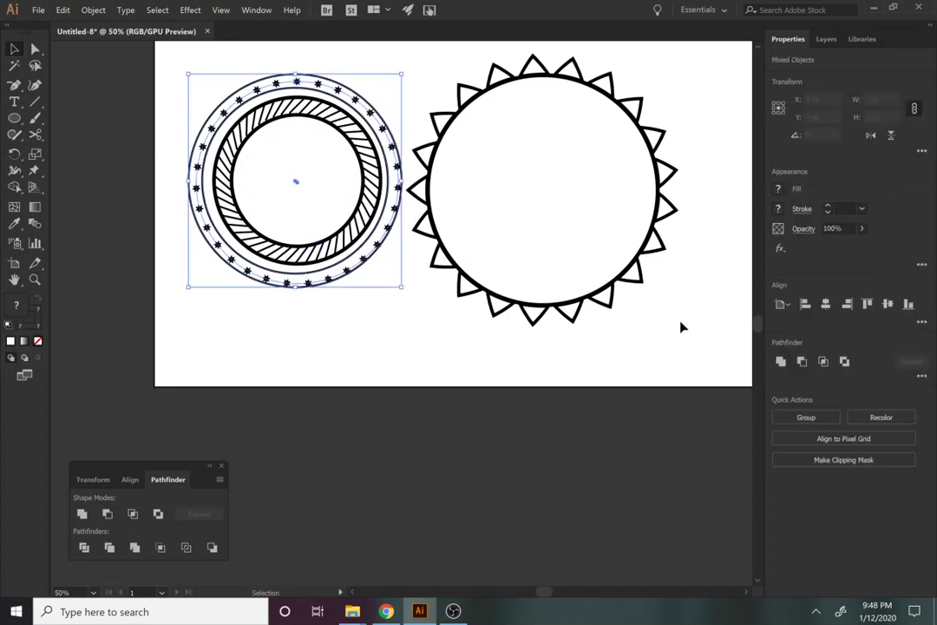
pyautogui.click(825, 307)
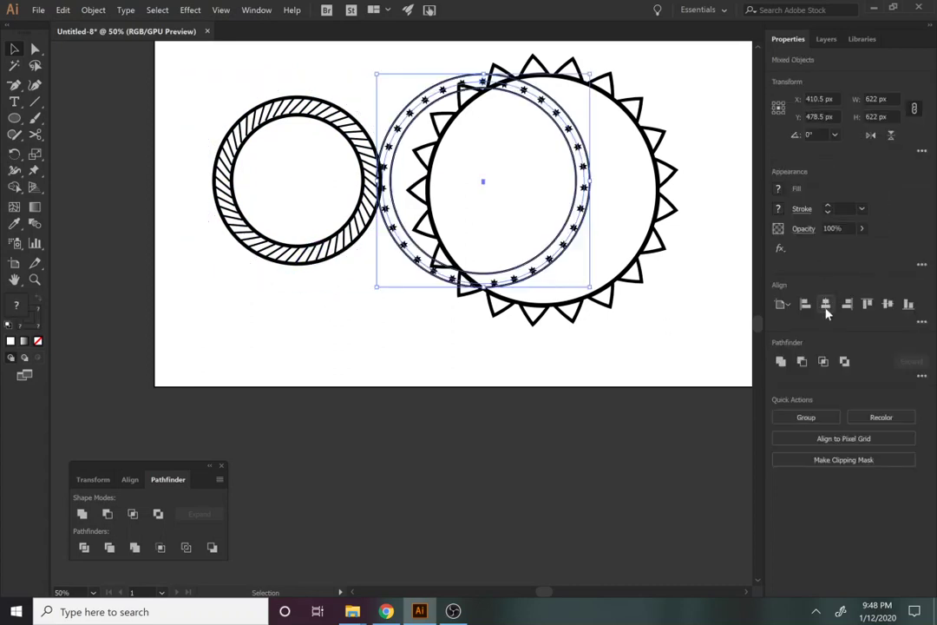
pyautogui.click(889, 305)
pyautogui.click(613, 377)
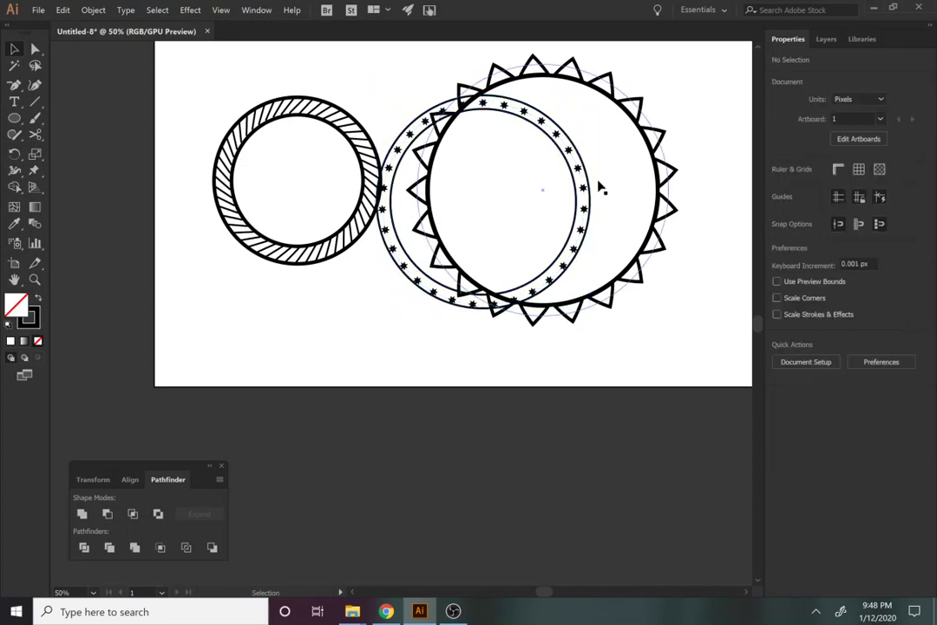
# Try to move the thick 11 pt circle onto the star ring by hand, then undo the move
pyautogui.click(551, 285)
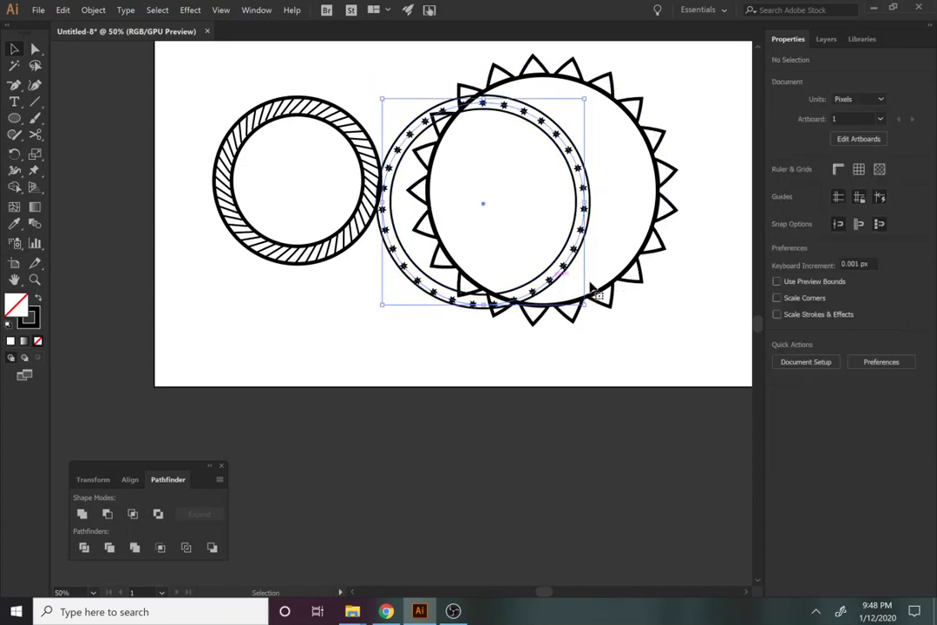
pyautogui.click(482, 320)
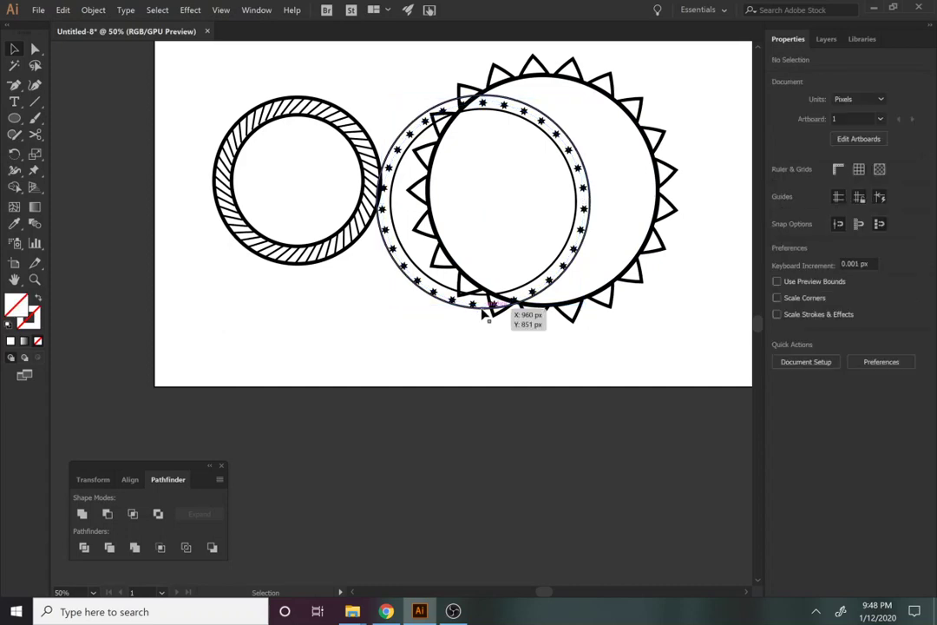
pyautogui.moveTo(482, 314)
pyautogui.mouseDown()
pyautogui.moveTo(537, 321)
pyautogui.moveTo(567, 341)
pyautogui.moveTo(483, 462)
pyautogui.moveTo(507, 310)
pyautogui.moveTo(496, 313)
pyautogui.mouseUp()
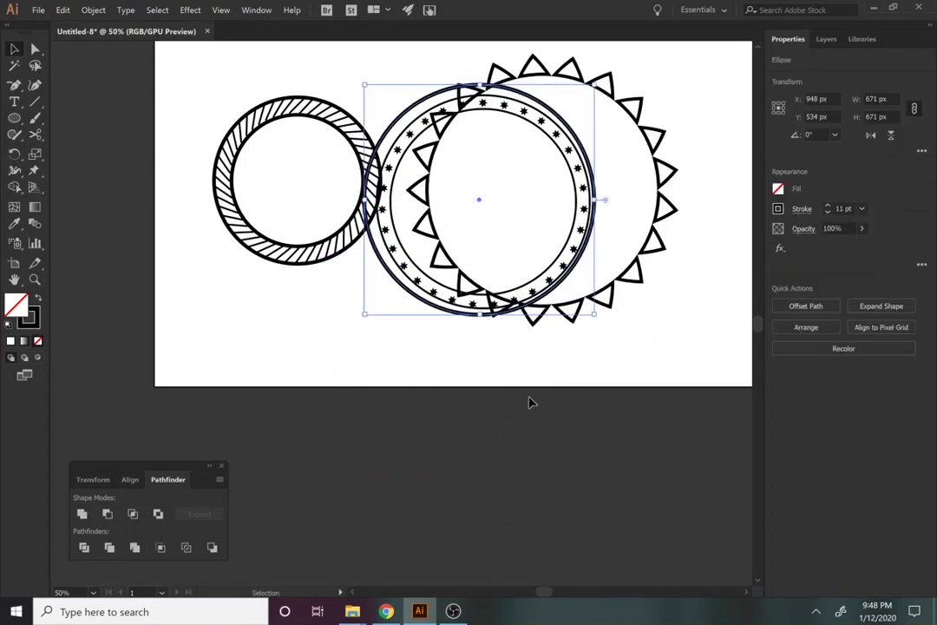
pyautogui.hotkey('ctrl', 'alt', ']')
pyautogui.hotkey('ctrl', 'alt', ']')
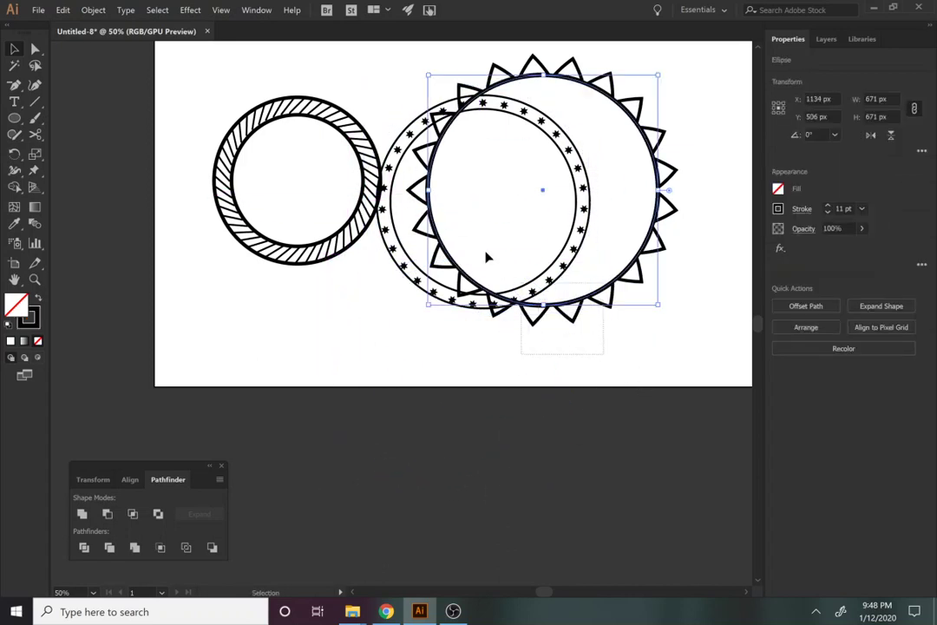
# Center the spiked ring and its thick circle on the artboard together with the star ring group
pyautogui.keyDown('shift'); pyautogui.click(487, 257); pyautogui.keyUp('shift')
pyautogui.click(825, 330)
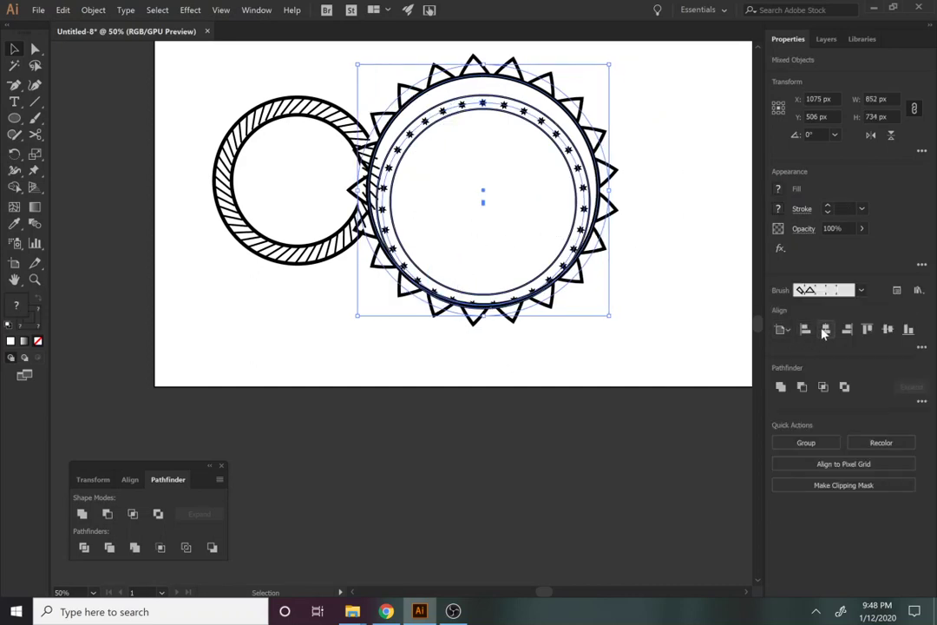
pyautogui.click(887, 329)
pyautogui.click(638, 426)
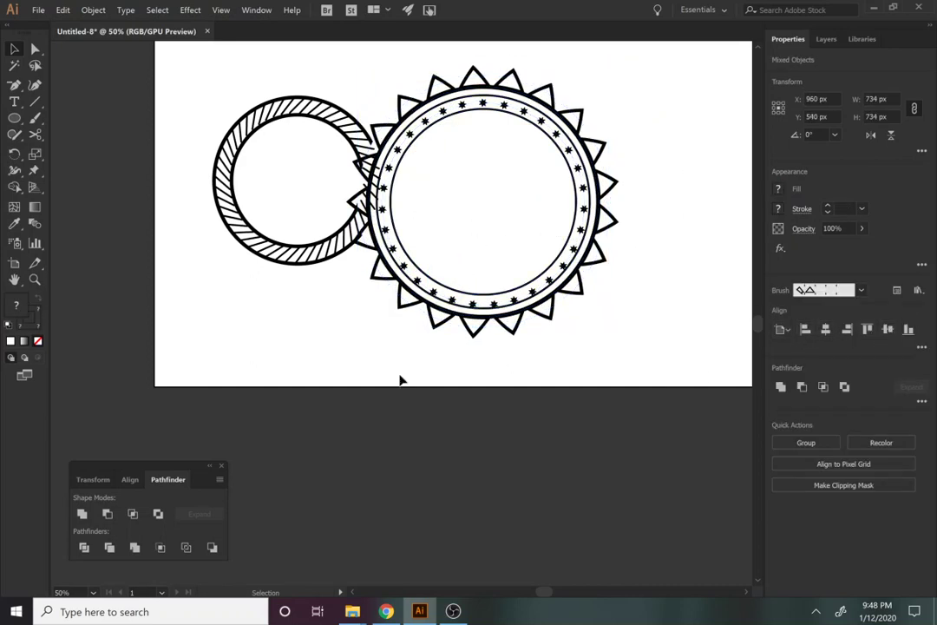
# Set the fill of the spiked ring's ellipse to none
pyautogui.click(293, 269)
pyautogui.moveTo(293, 274); pyautogui.dragTo(175, 291)
pyautogui.click(425, 260)
pyautogui.moveTo(538, 368); pyautogui.dragTo(497, 239)
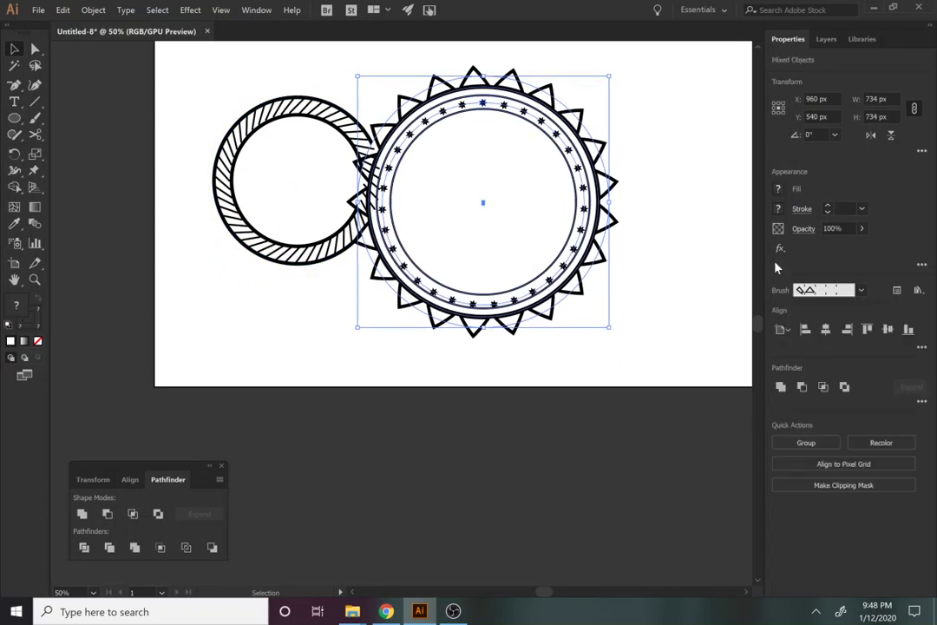
pyautogui.click(504, 242)
pyautogui.click(778, 189)
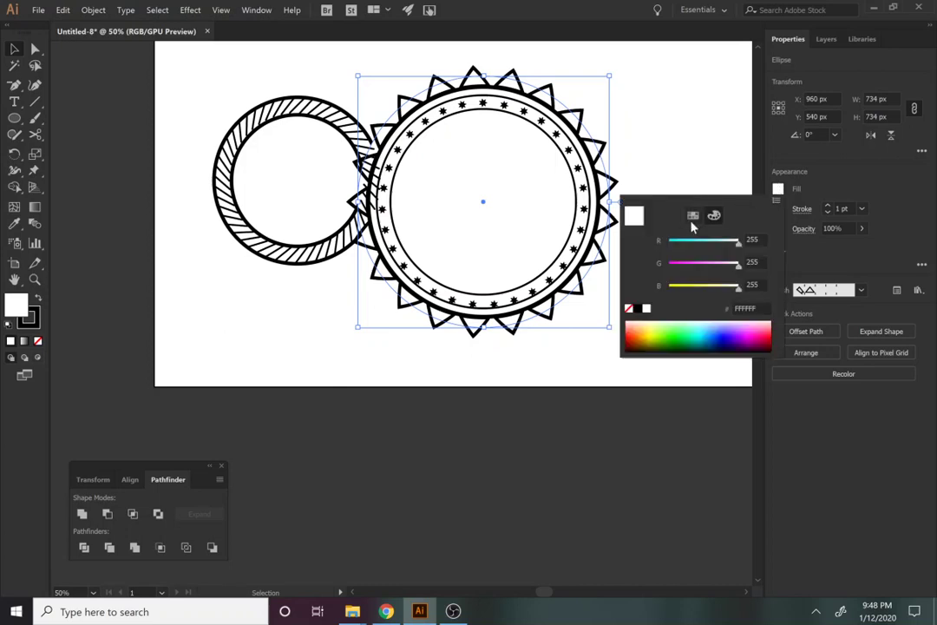
pyautogui.click(628, 310)
pyautogui.press('Escape')
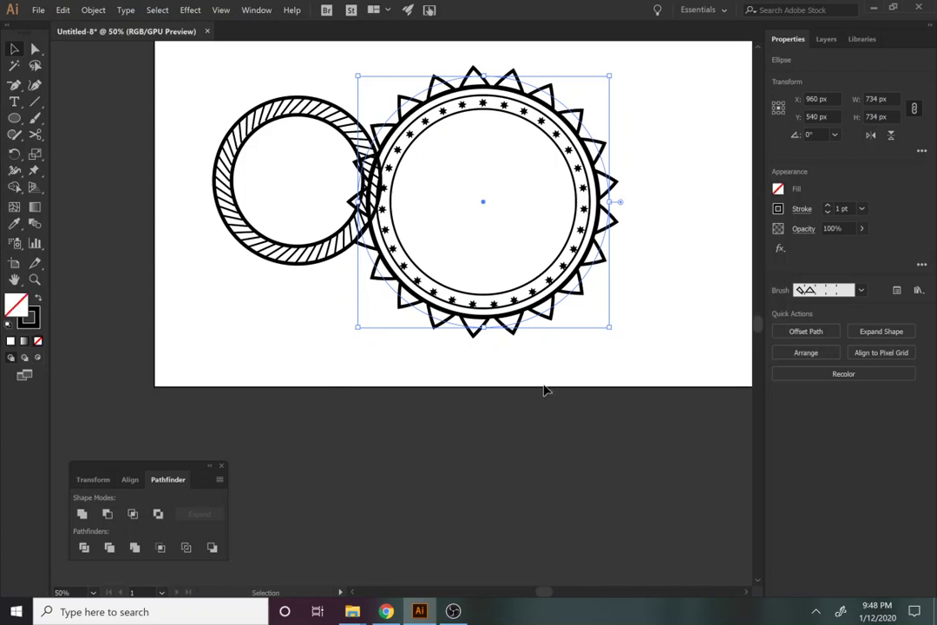
# Move the hatched ring inside the star ring and align their vertical centers
pyautogui.click(284, 242)
pyautogui.moveTo(299, 262)
pyautogui.mouseDown()
pyautogui.moveTo(464, 256)
pyautogui.moveTo(483, 284)
pyautogui.mouseUp()
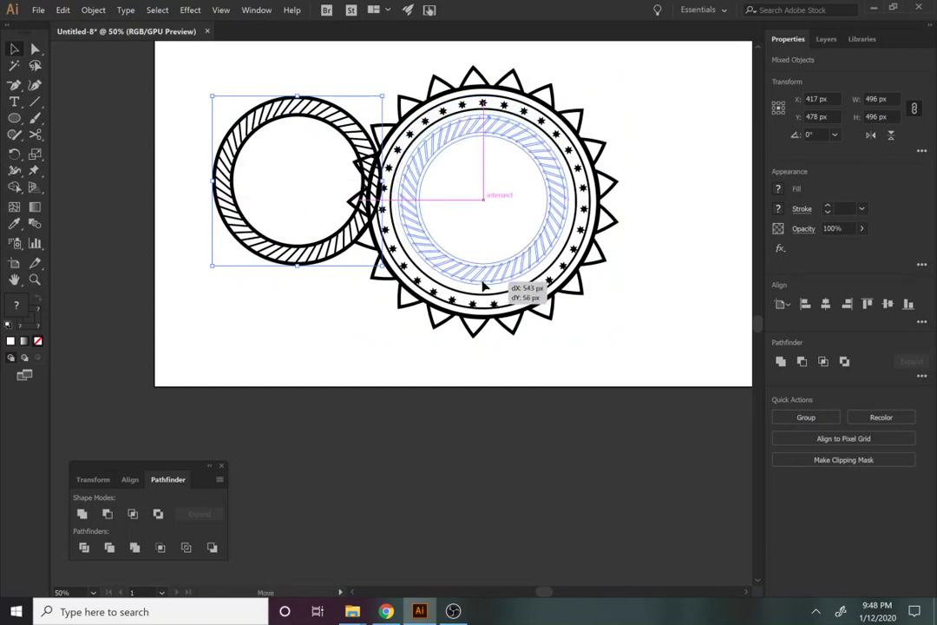
pyautogui.keyDown('shift'); pyautogui.click(555, 249); pyautogui.keyUp('shift')
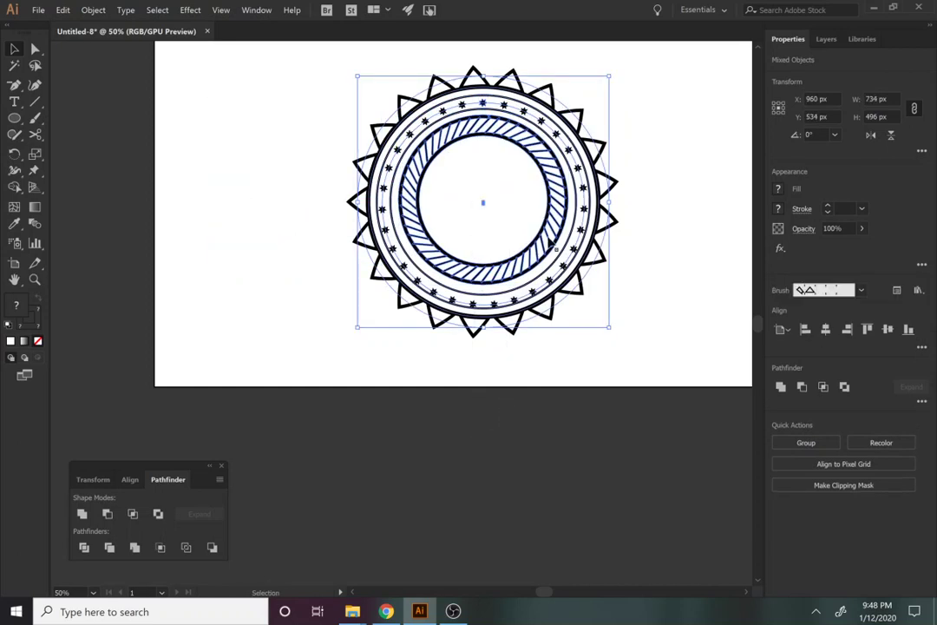
pyautogui.click(888, 330)
pyautogui.click(584, 402)
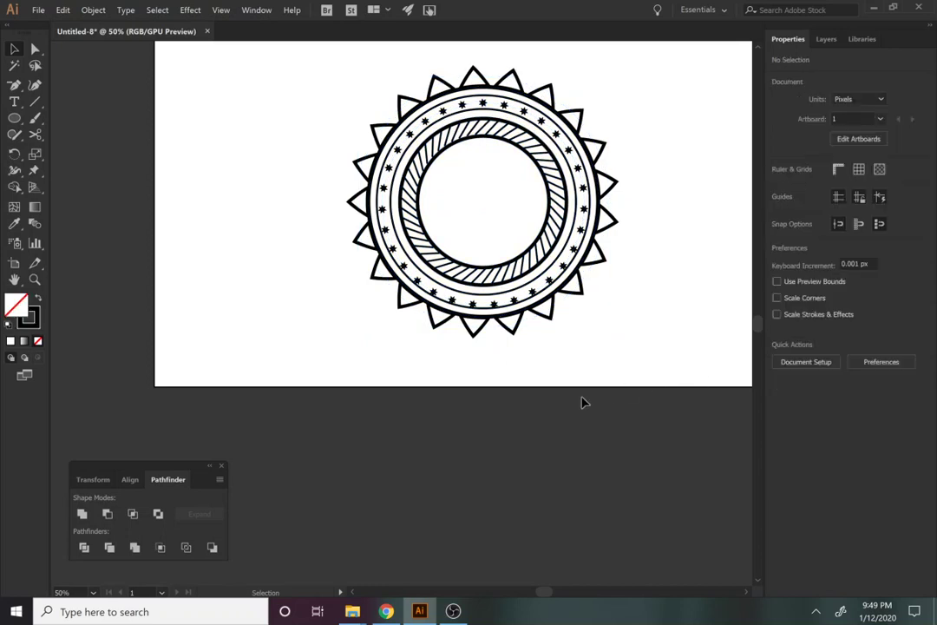
# Try to shorten the star ring from its lower edge at the current zoom
pyautogui.click(491, 293)
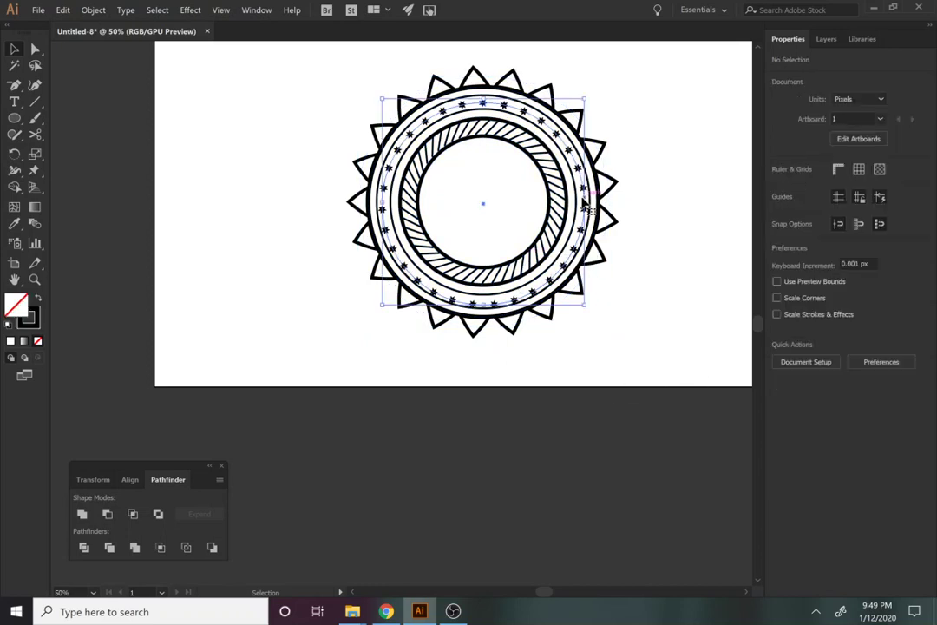
pyautogui.moveTo(484, 305)
pyautogui.mouseDown()
pyautogui.moveTo(493, 306)
pyautogui.moveTo(485, 303)
pyautogui.mouseUp()
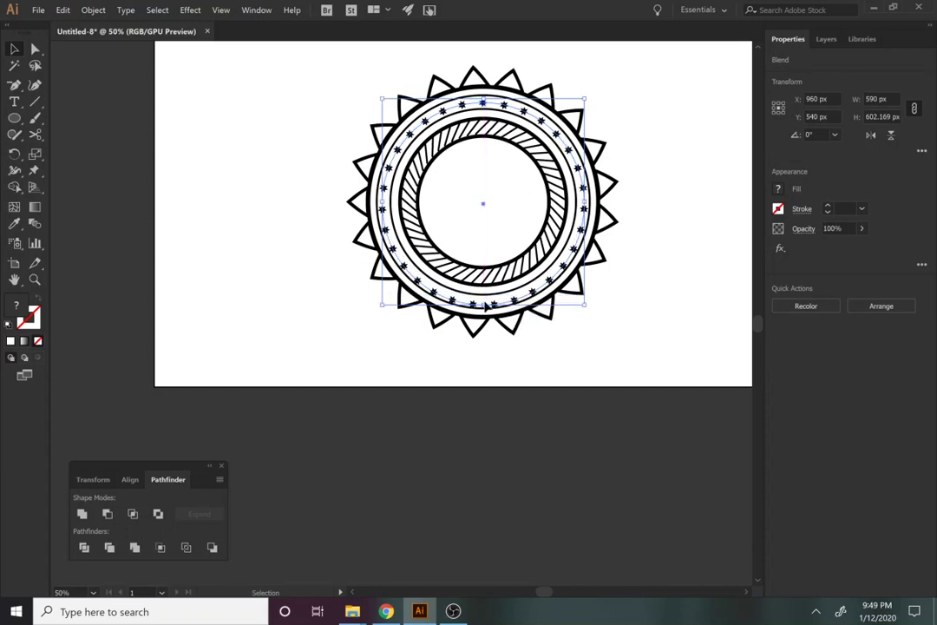
pyautogui.click(508, 366)
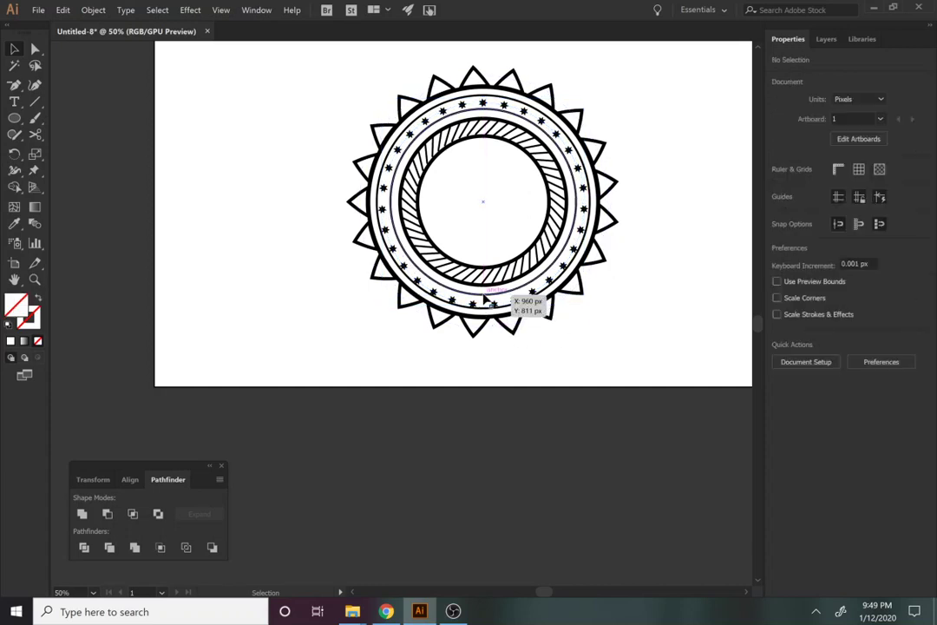
# Shorten the star ring slightly from its lower edge so the bottom stars sit midway between the two thin circles
pyautogui.press('z')
pyautogui.click(498, 336)
pyautogui.click(448, 368)
pyautogui.click(454, 371)
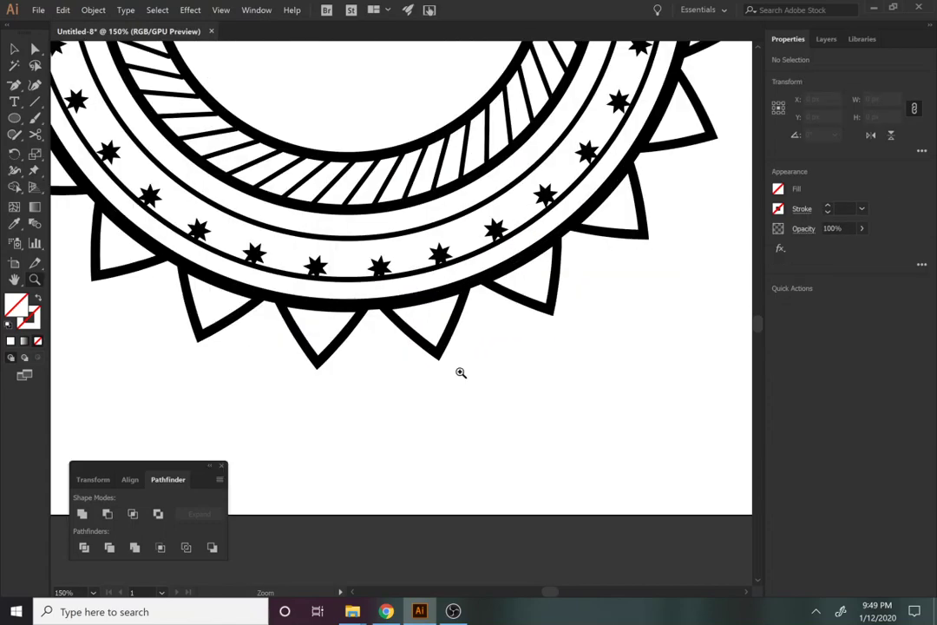
pyautogui.press('v')
pyautogui.click(349, 268)
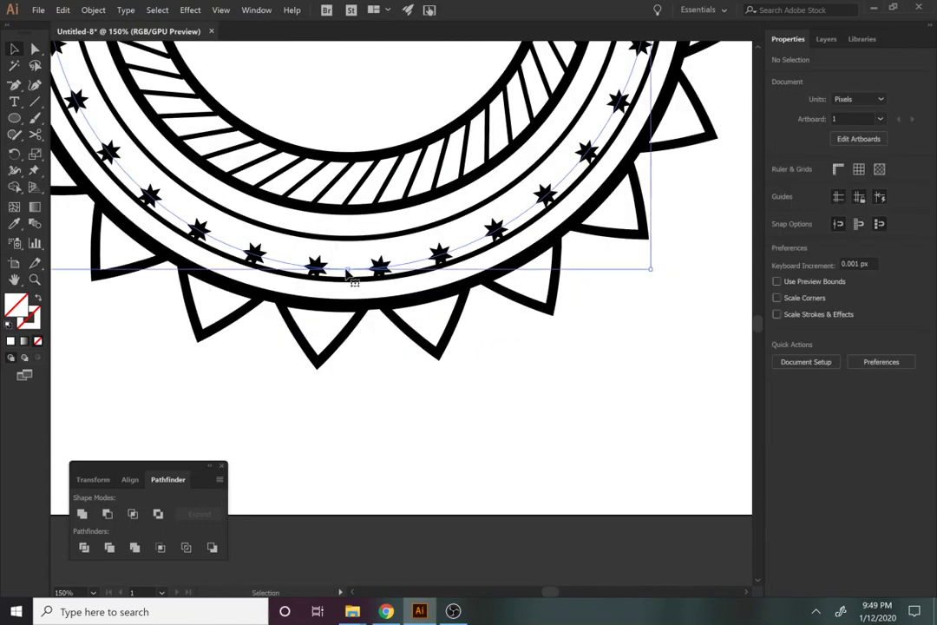
pyautogui.moveTo(349, 268); pyautogui.dragTo(348, 258)
pyautogui.hotkey('ctrl', 'shift', 'a')
pyautogui.press('z')
pyautogui.hotkey('ctrl', '0')
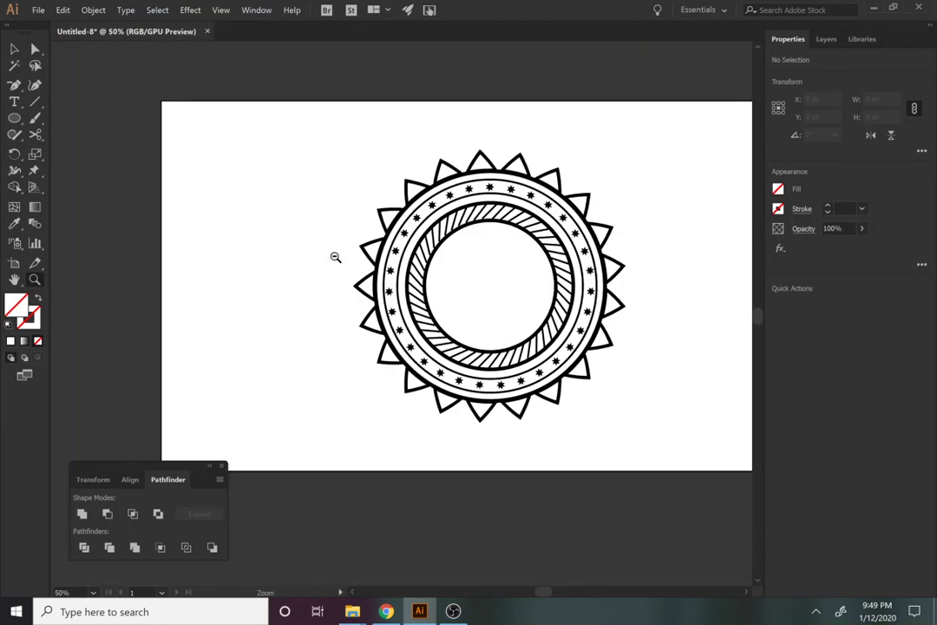
pyautogui.click(490, 414)
pyautogui.click(491, 415)
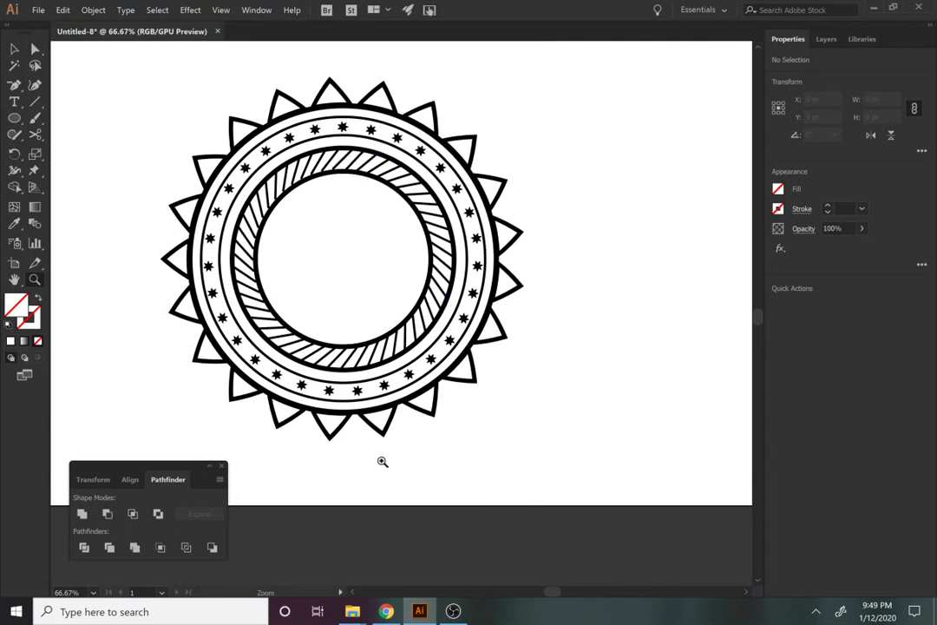
# Draw a tall vertical rectangle about 269 by 937 px across the middle of the badge
pyautogui.press('l')
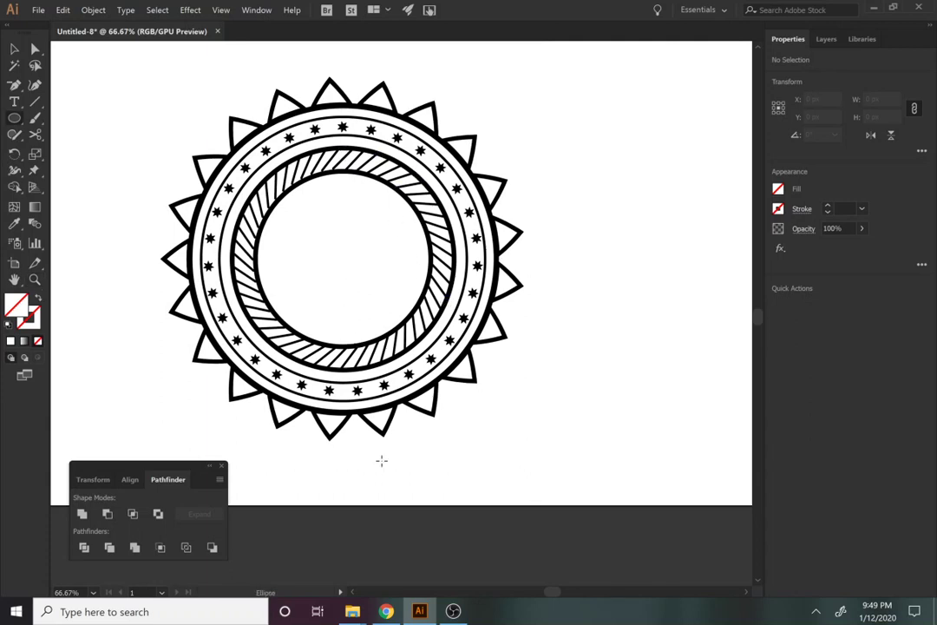
pyautogui.press('m')
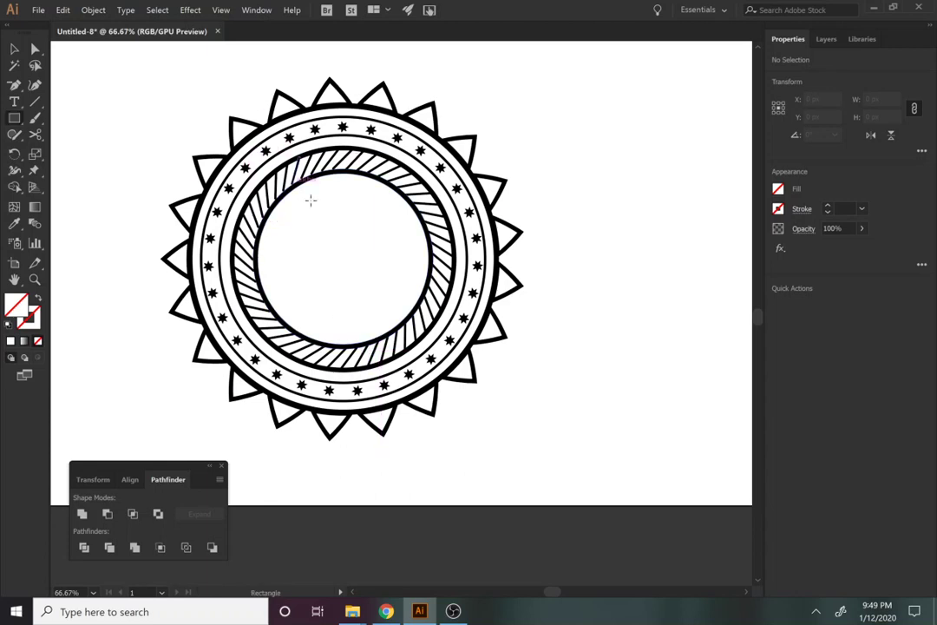
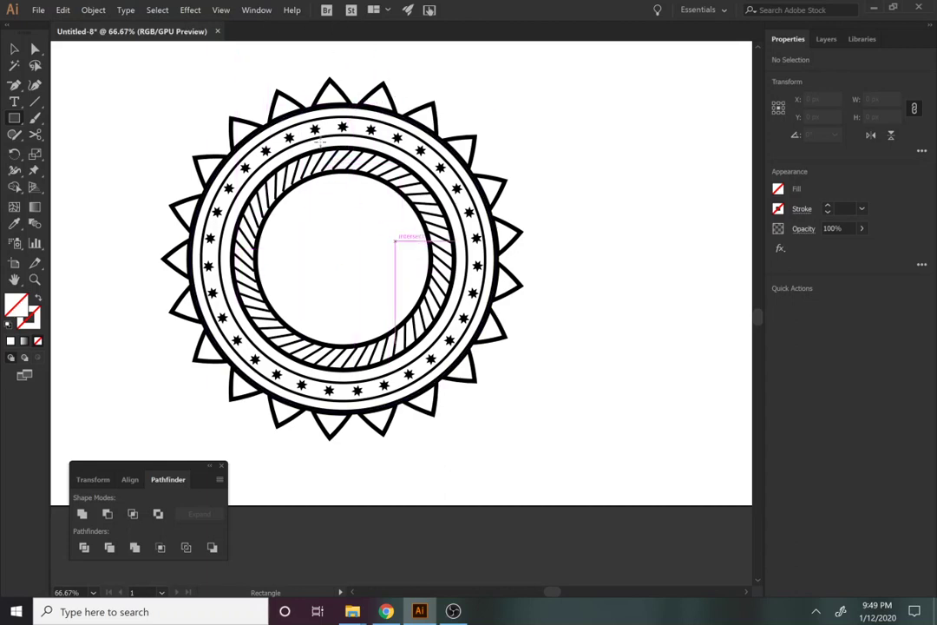
pyautogui.moveTo(278, 53)
pyautogui.mouseDown()
pyautogui.moveTo(389, 203)
pyautogui.moveTo(409, 311)
pyautogui.moveTo(398, 333)
pyautogui.moveTo(400, 479)
pyautogui.mouseUp()
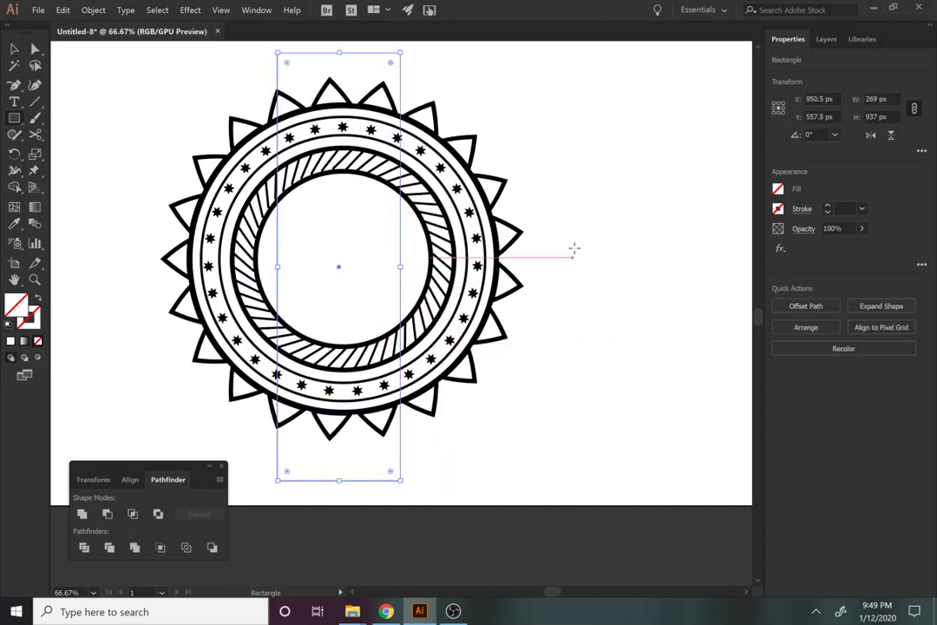
# Set the stroke of the tall rectangle to 7 pt
pyautogui.click(828, 209)
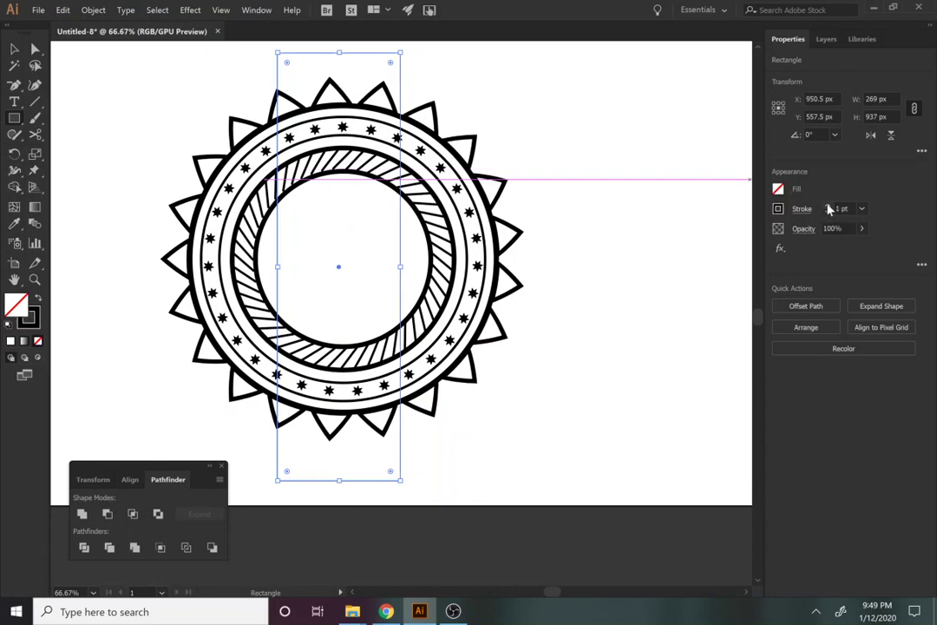
pyautogui.click(828, 207)
pyautogui.click(827, 206)
pyautogui.click(828, 207)
pyautogui.click(827, 206)
pyautogui.click(827, 206)
pyautogui.click(827, 206)
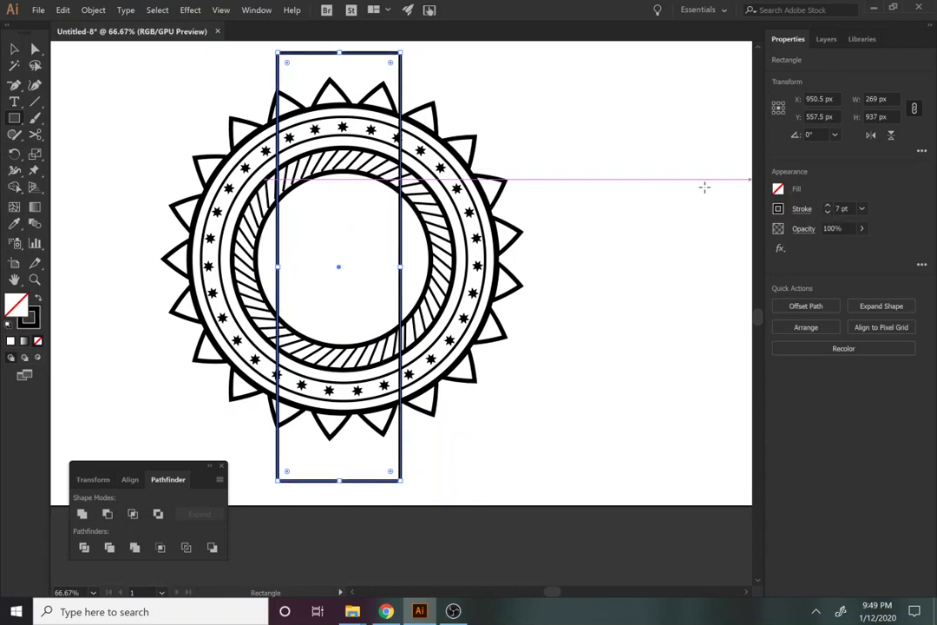
pyautogui.click(685, 205)
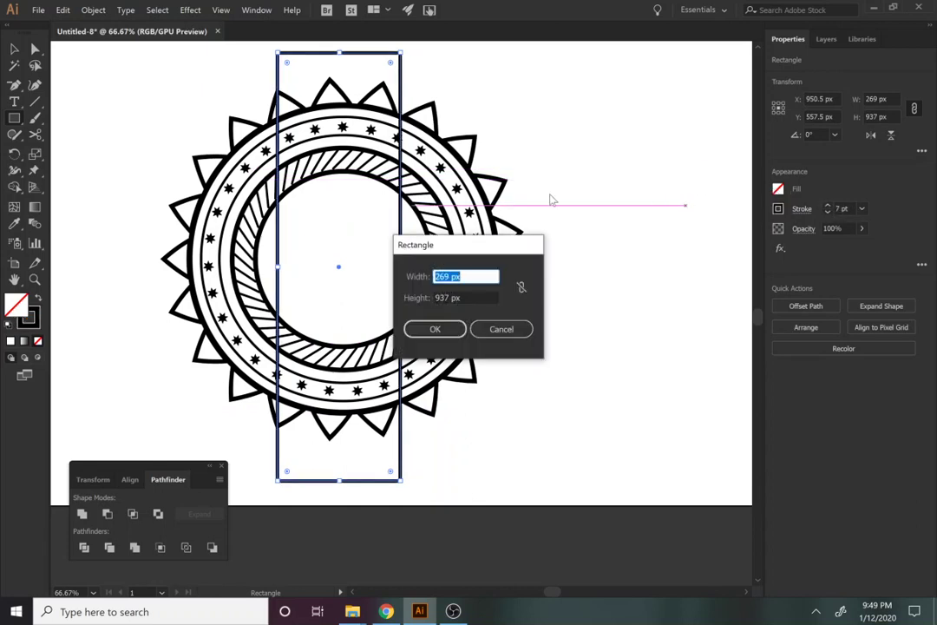
pyautogui.click(494, 328)
# Change the stroke colour of the tall rectangle to pure red
pyautogui.press('v')
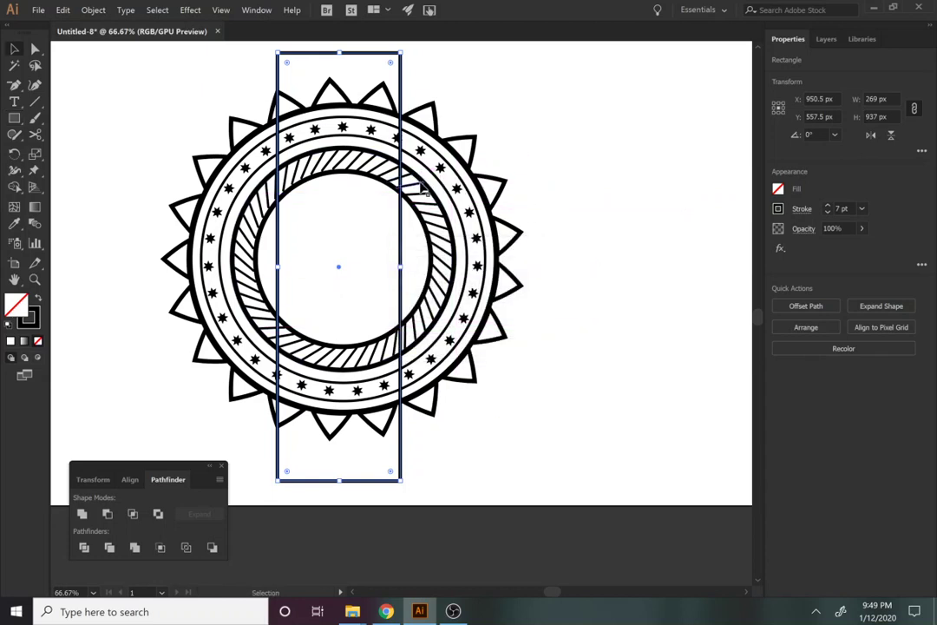
pyautogui.click(510, 232)
pyautogui.click(401, 70)
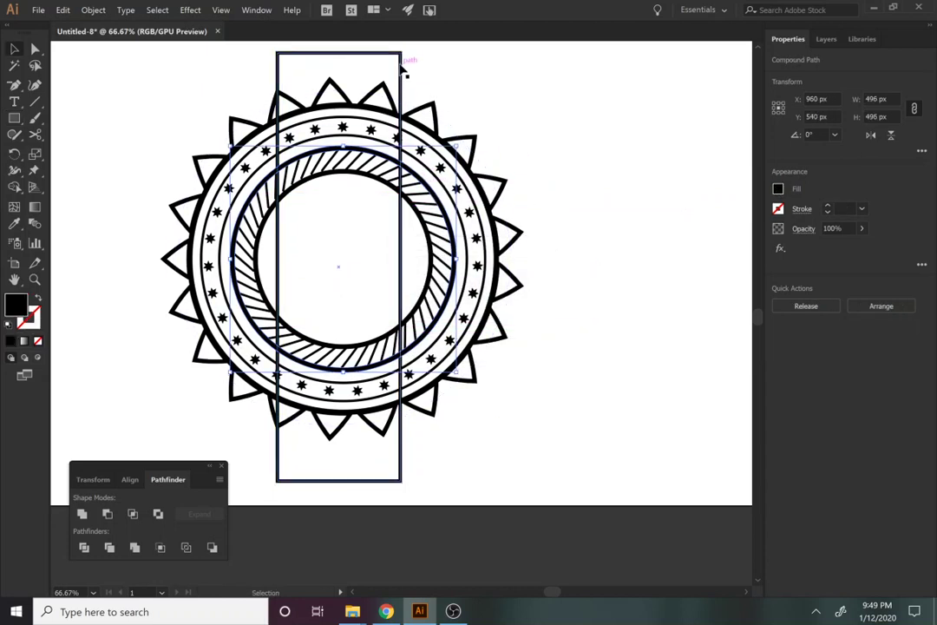
pyautogui.click(777, 209)
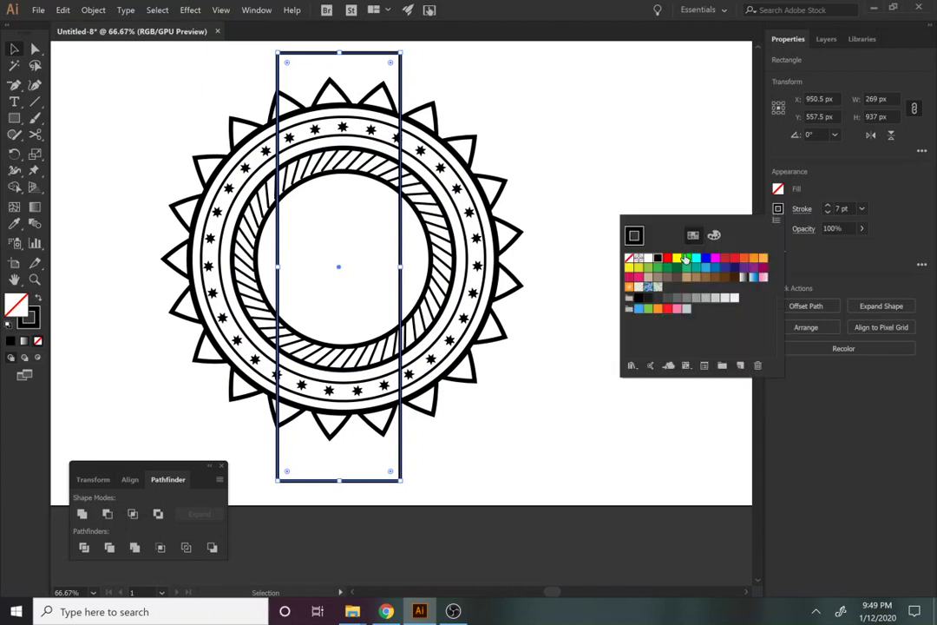
pyautogui.click(666, 258)
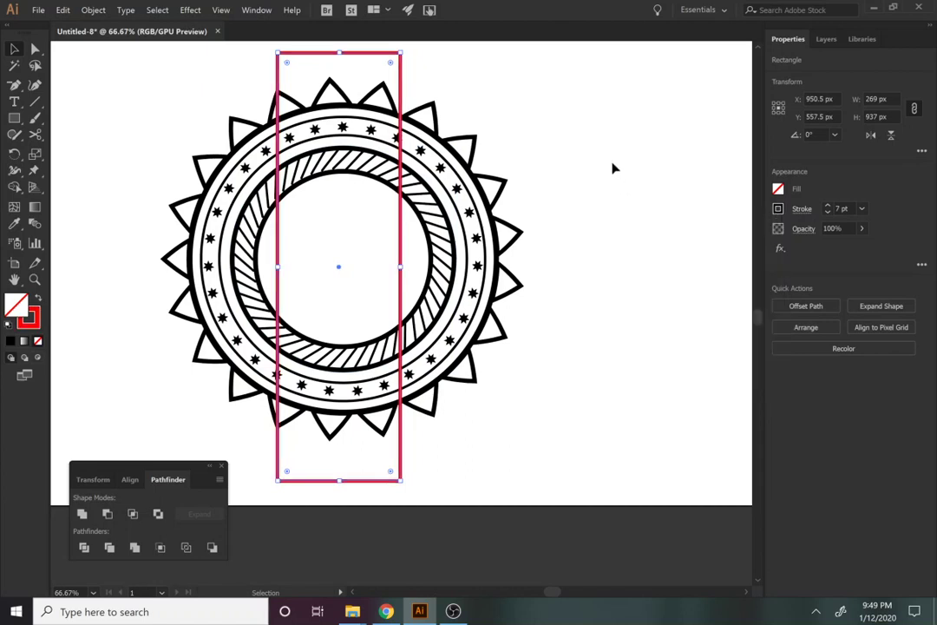
# Check the hatched ring's outer circle size and create a black ellipse 496 px wide beside the badge
pyautogui.click(452, 227)
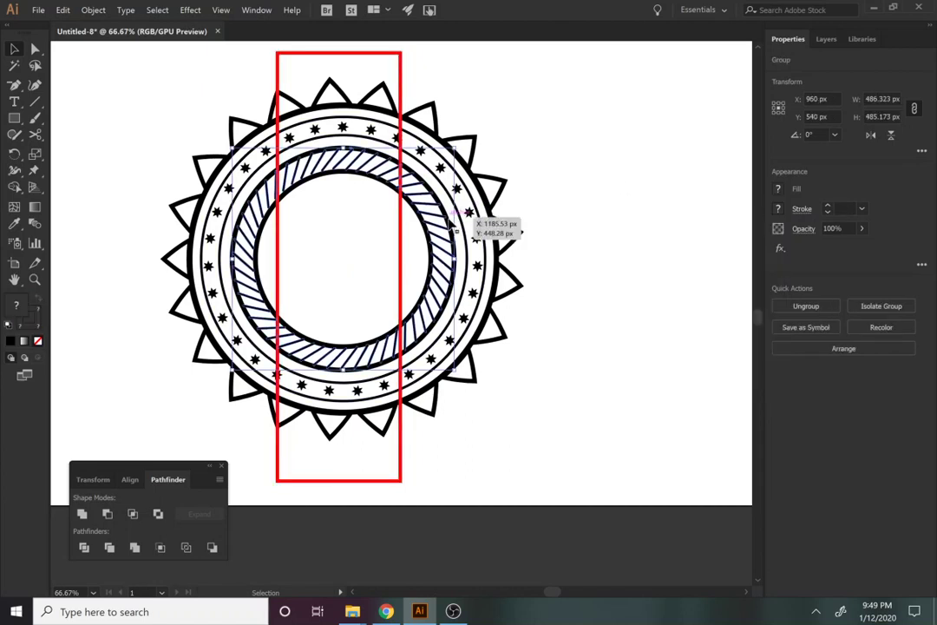
pyautogui.hotkey('ctrl', '8')
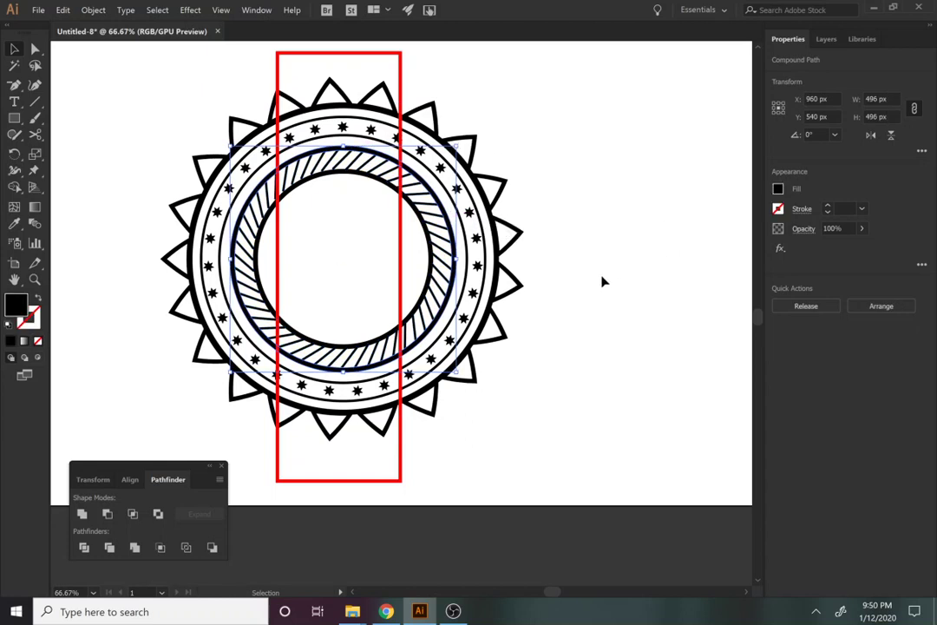
pyautogui.press('l')
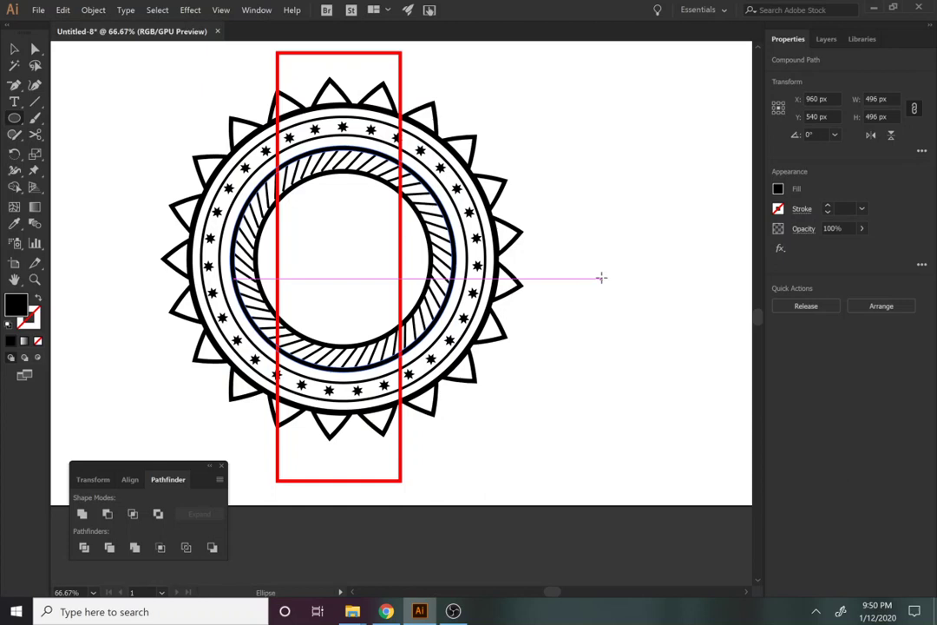
pyautogui.click(582, 198)
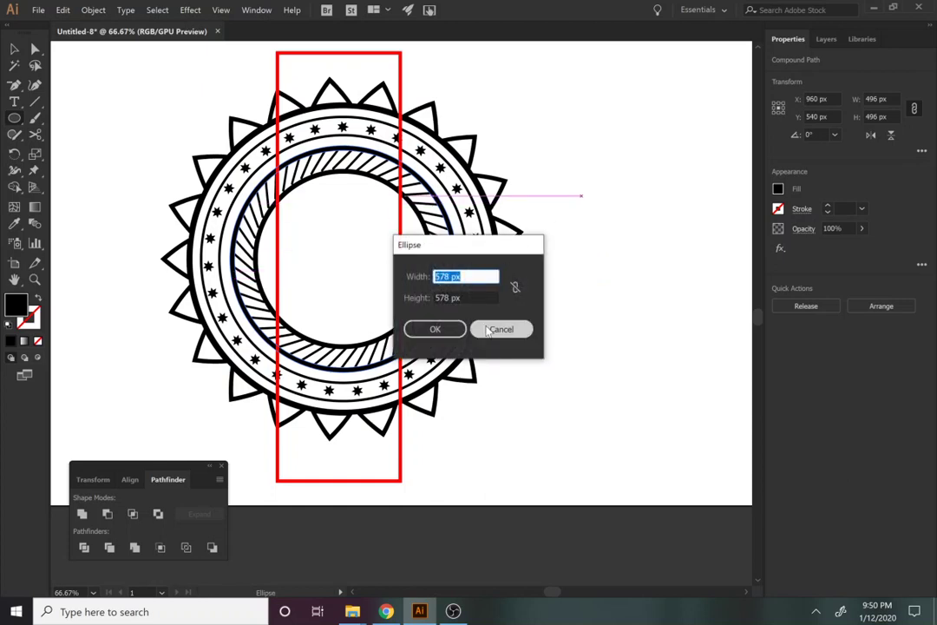
pyautogui.write('496')
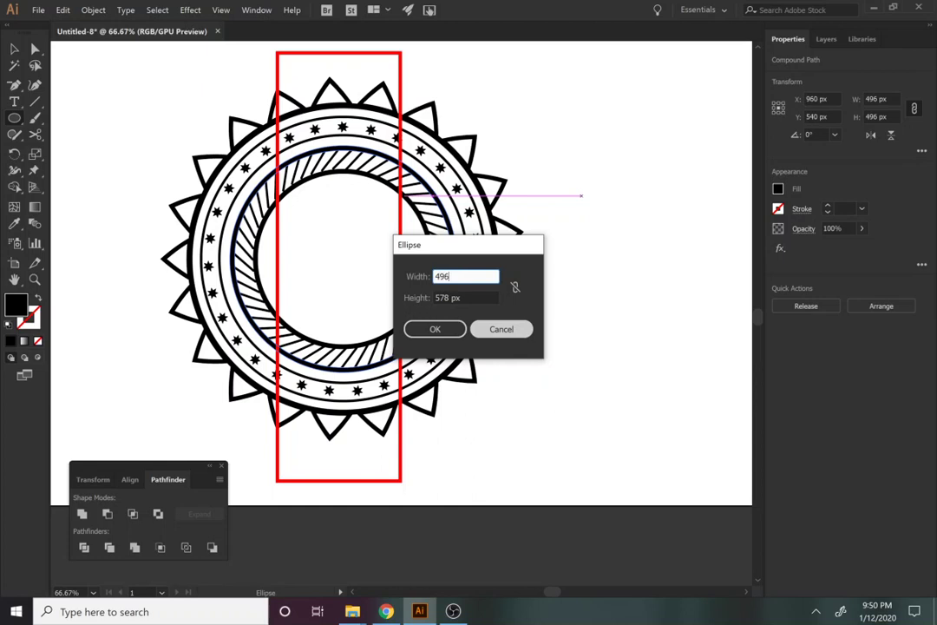
pyautogui.click(423, 330)
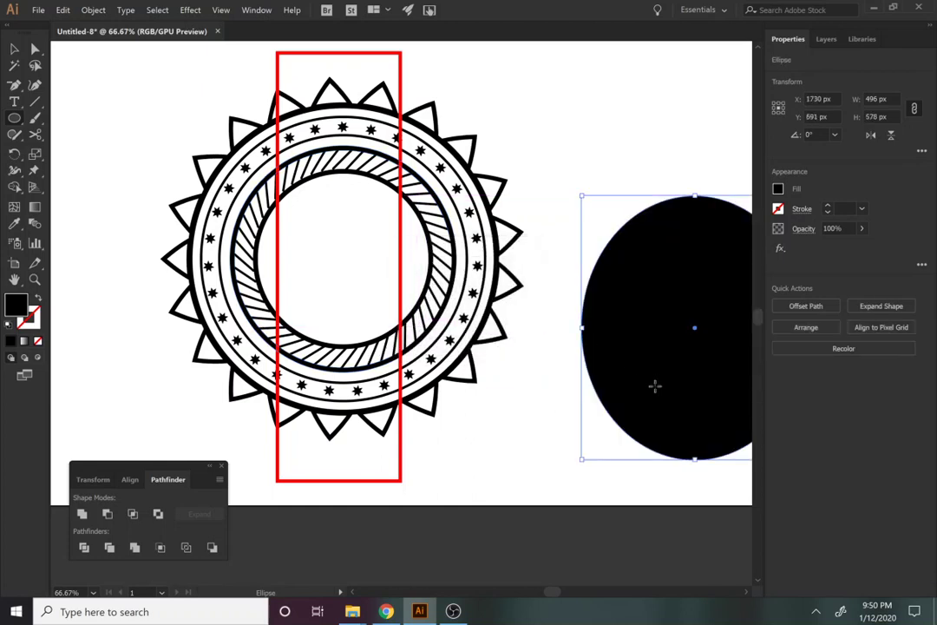
# Unlink the black ellipse's width and height proportions and set its height to 496 px
pyautogui.moveTo(656, 393); pyautogui.dragTo(463, 367)
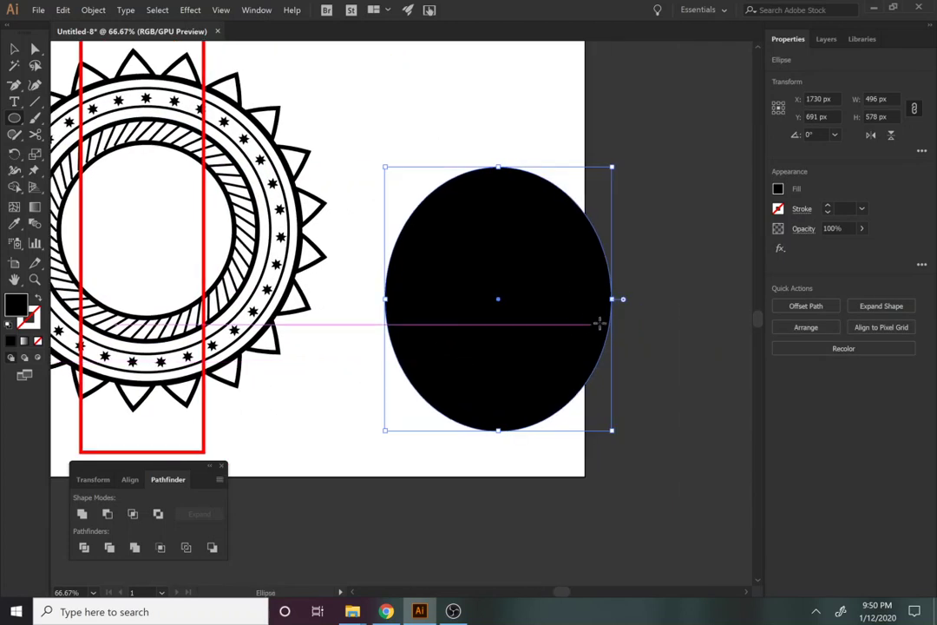
pyautogui.click(874, 116)
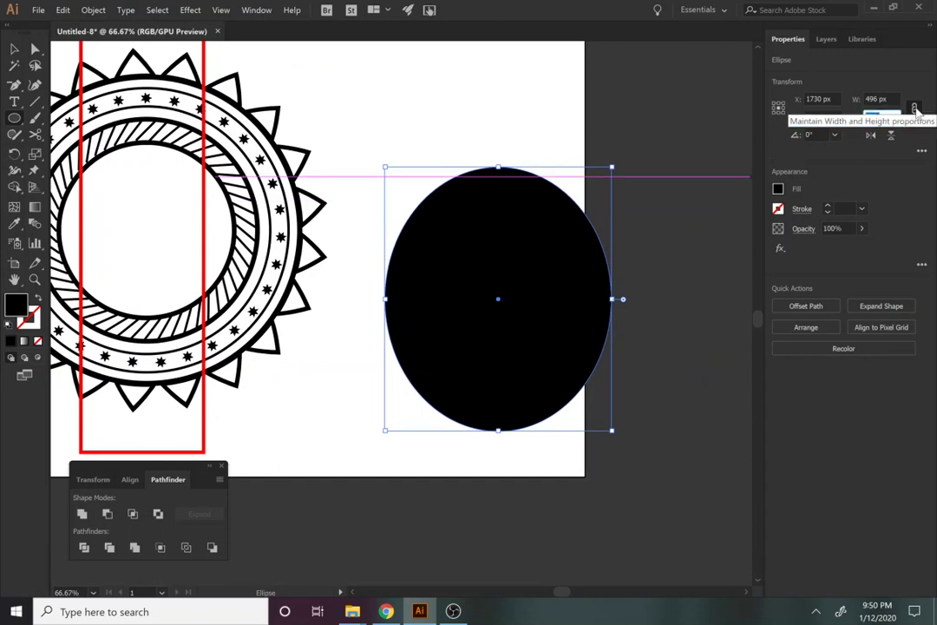
pyautogui.click(913, 108)
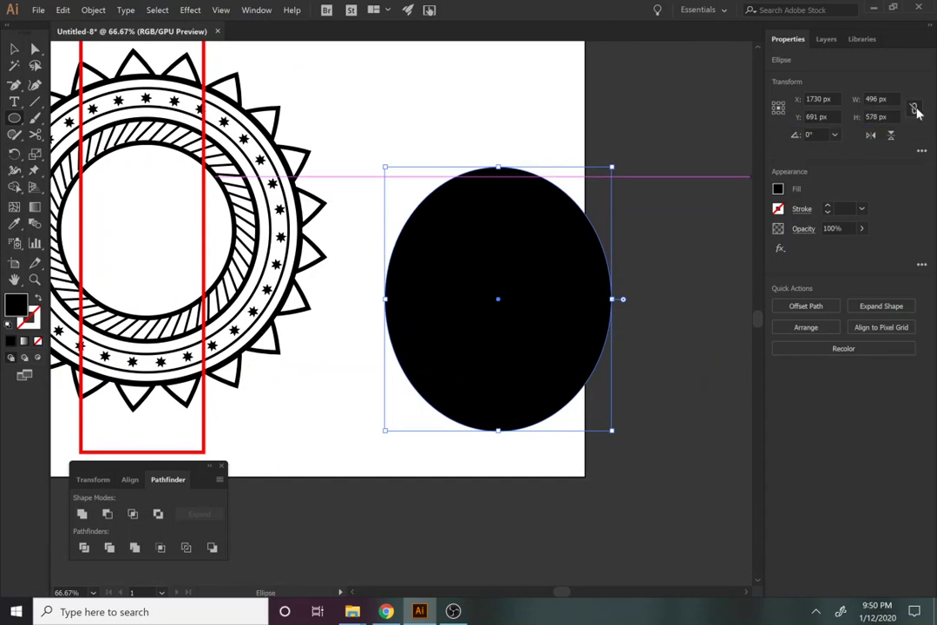
pyautogui.click(871, 117)
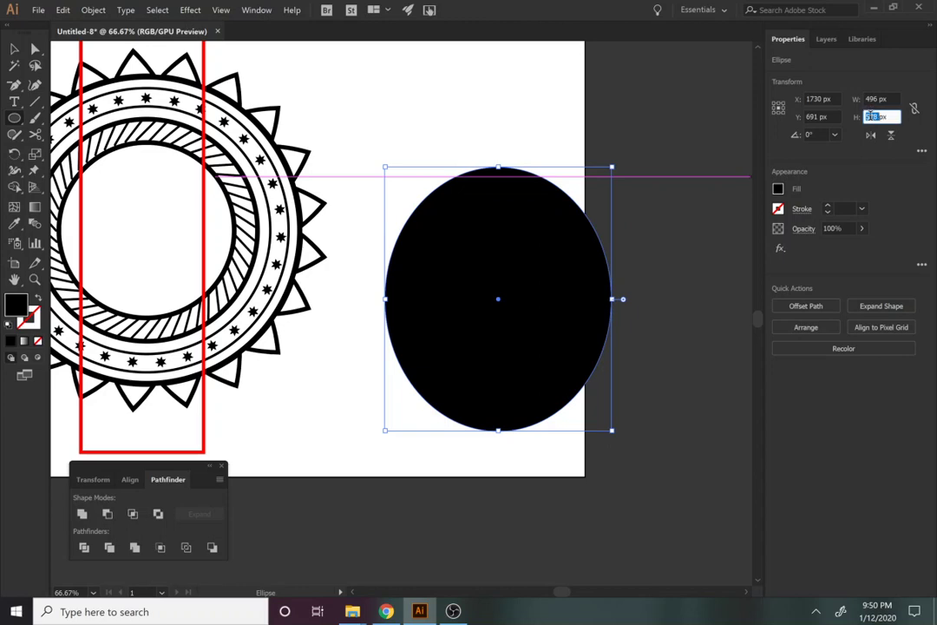
pyautogui.write('49')
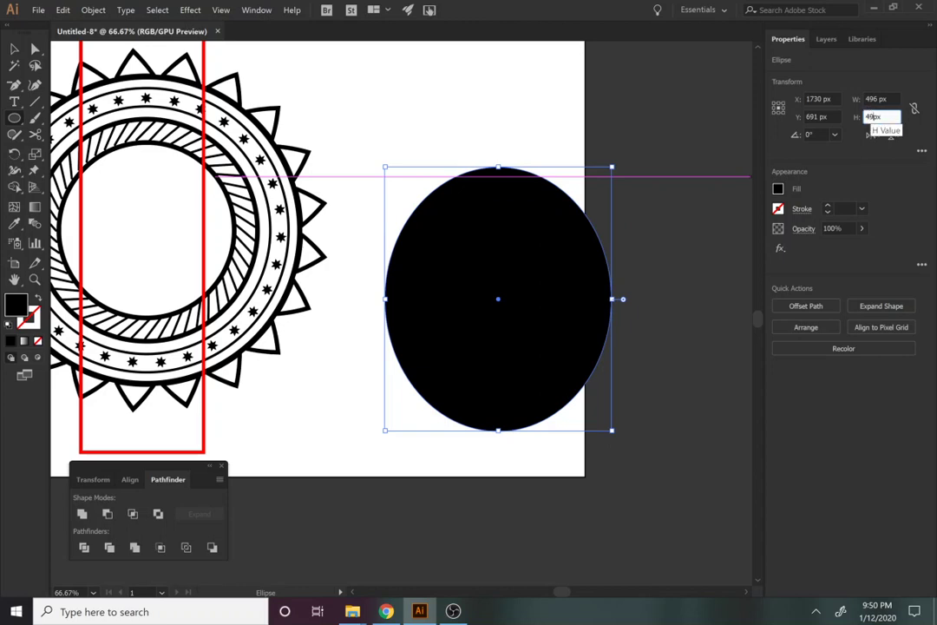
pyautogui.write('6')
pyautogui.press('Return')
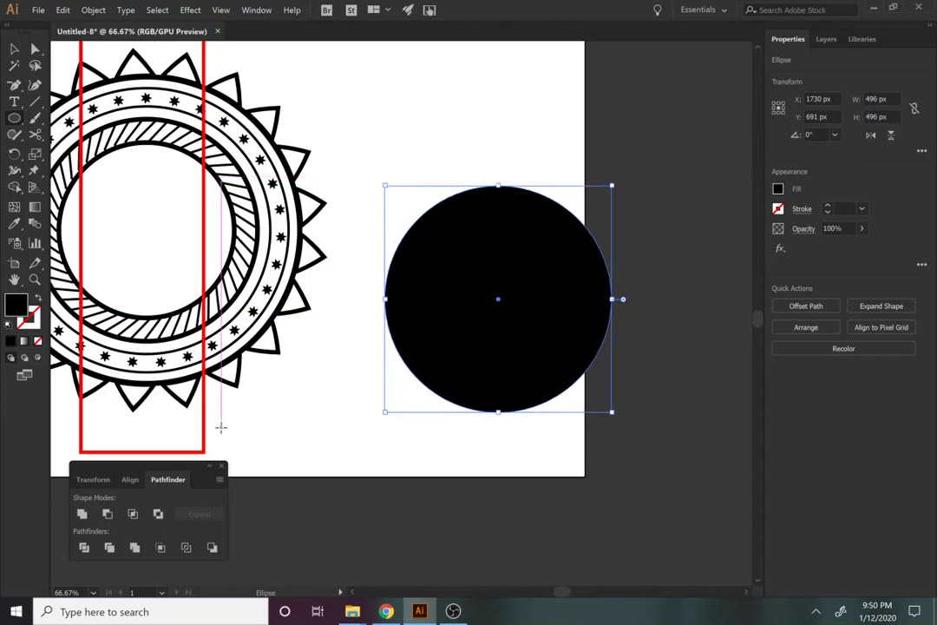
# Align the black circle horizontally and vertically to the center of the hatched ring's outer circle
pyautogui.press('v')
pyautogui.keyDown('shift'); pyautogui.click(253, 278); pyautogui.keyUp('shift')
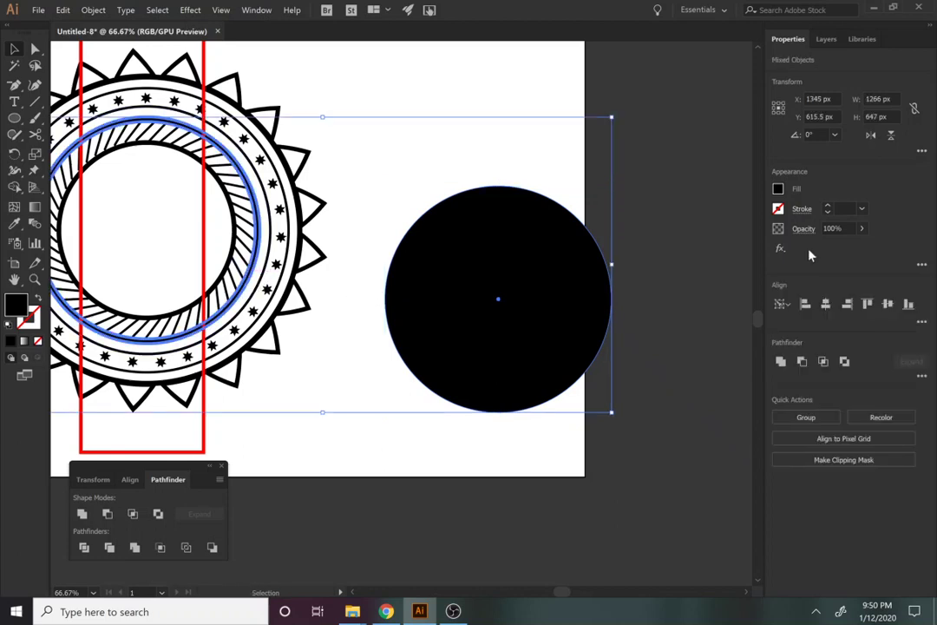
pyautogui.click(825, 303)
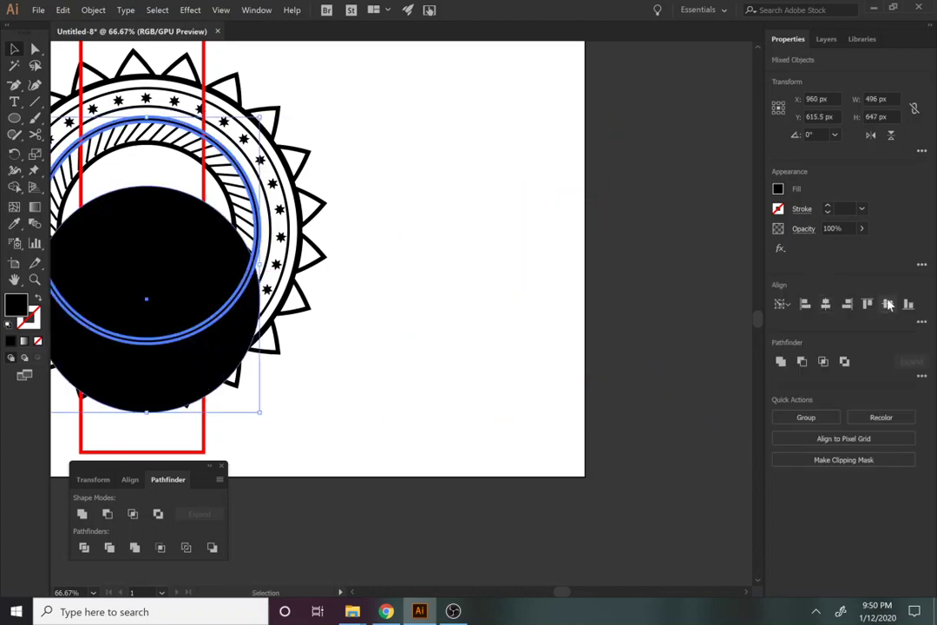
pyautogui.click(888, 303)
# Subtract the black circle from the red rectangle with Minus Front
pyautogui.click(237, 435)
pyautogui.click(219, 275)
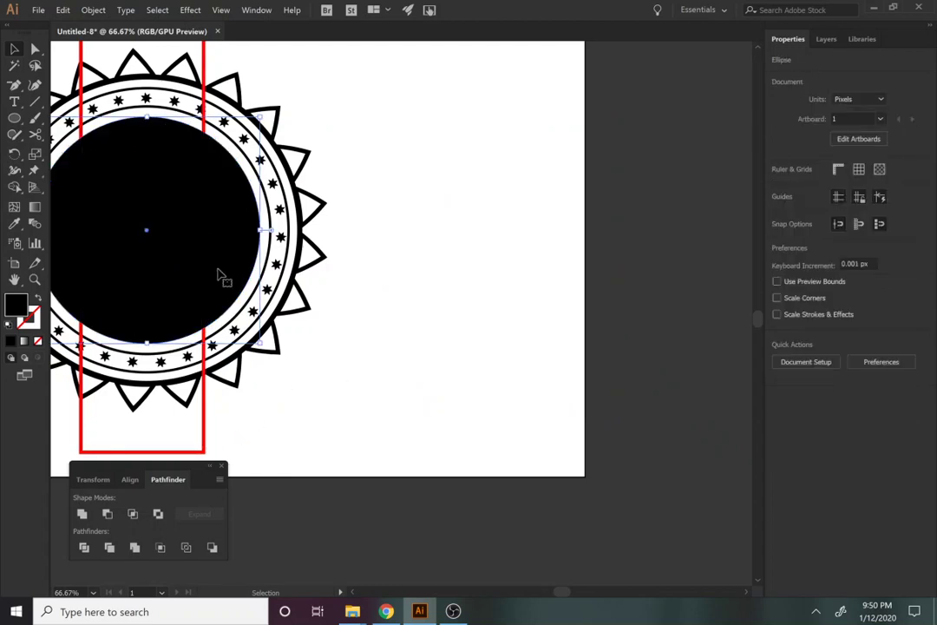
pyautogui.click(371, 352)
pyautogui.click(220, 288)
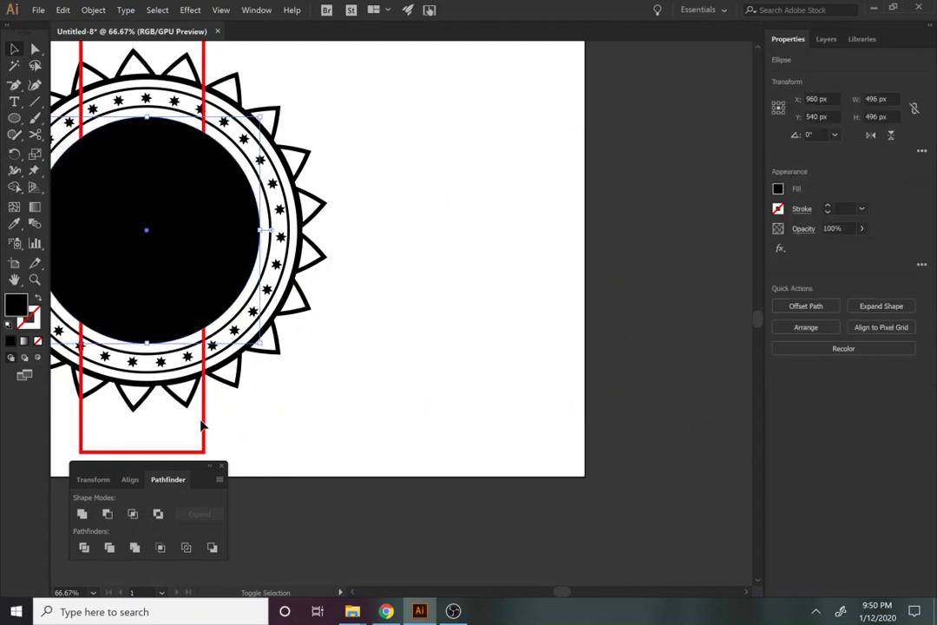
pyautogui.keyDown('shift'); pyautogui.click(206, 429); pyautogui.keyUp('shift')
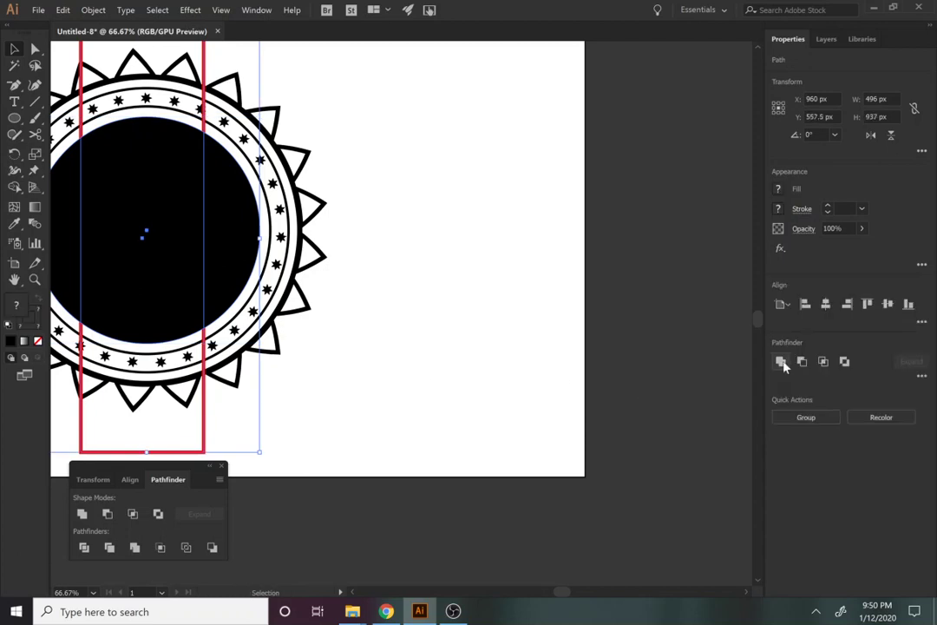
pyautogui.click(804, 362)
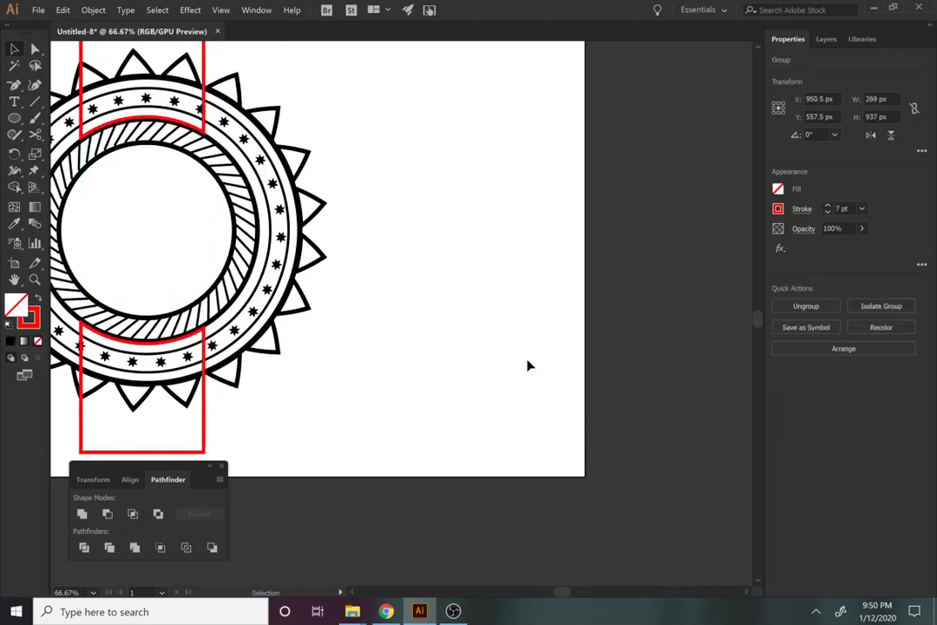
# Undo the subtraction of the black circle from the red rectangle
pyautogui.click(528, 366)
pyautogui.moveTo(408, 334); pyautogui.dragTo(617, 360)
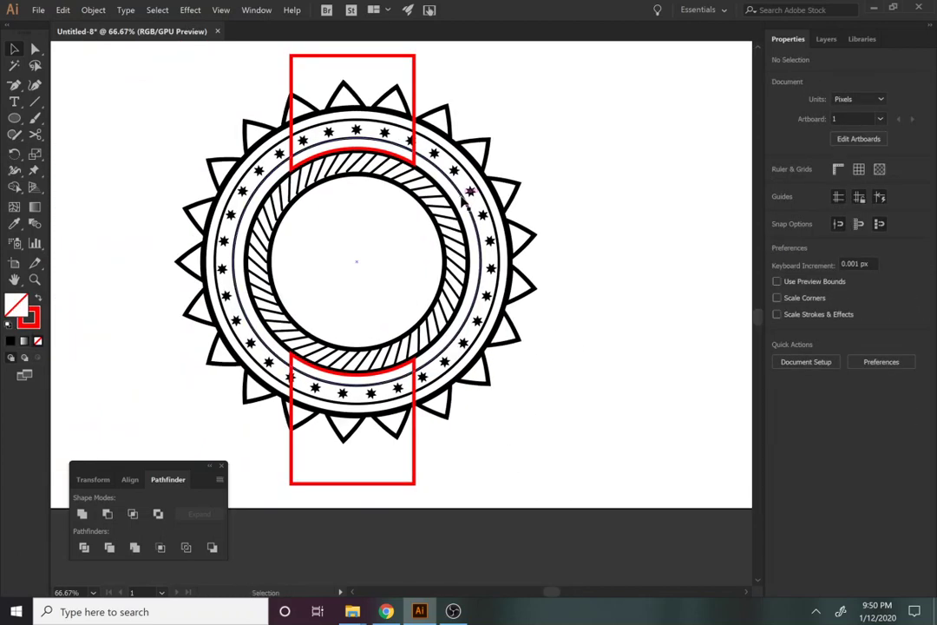
pyautogui.hotkey('ctrl', 'z')
pyautogui.click(542, 419)
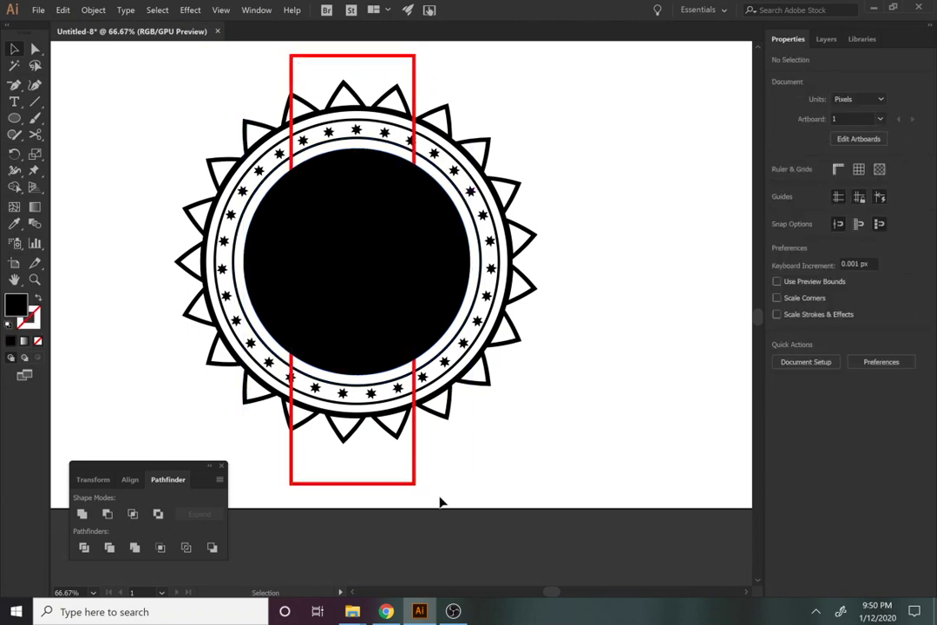
pyautogui.click(415, 488)
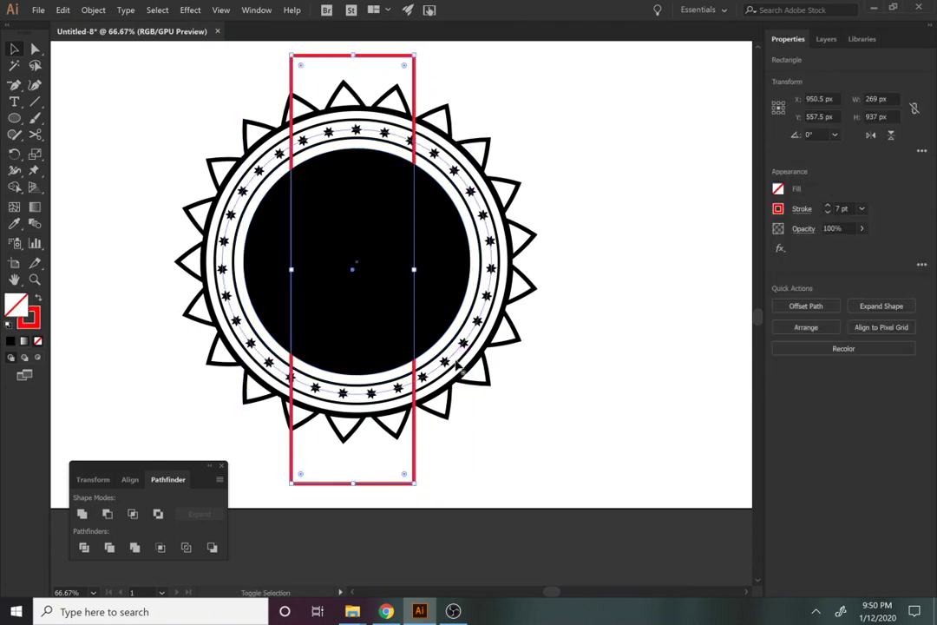
pyautogui.keyDown('shift'); pyautogui.click(458, 382); pyautogui.keyUp('shift')
pyautogui.doubleClick(458, 382)
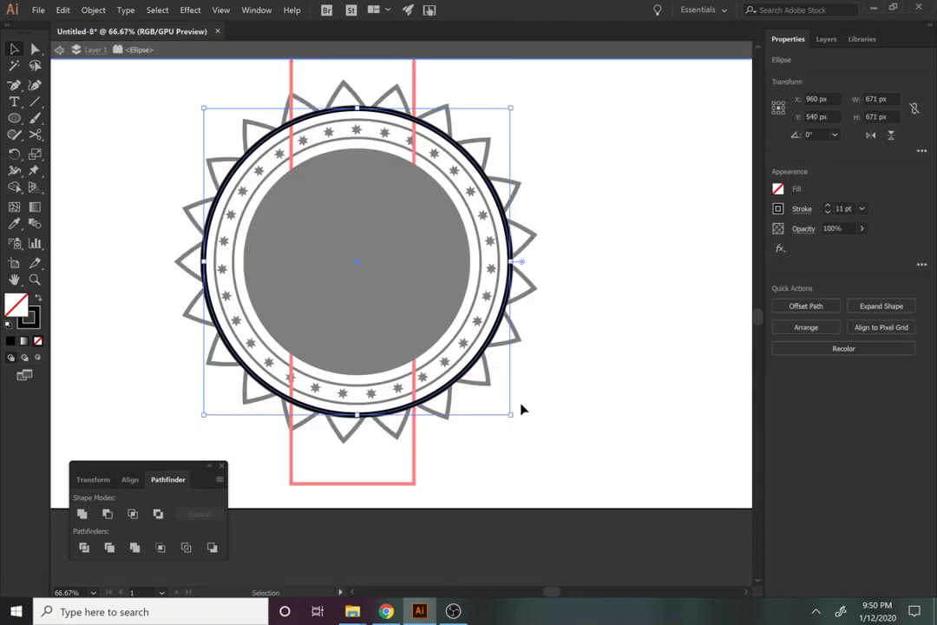
pyautogui.click(469, 59)
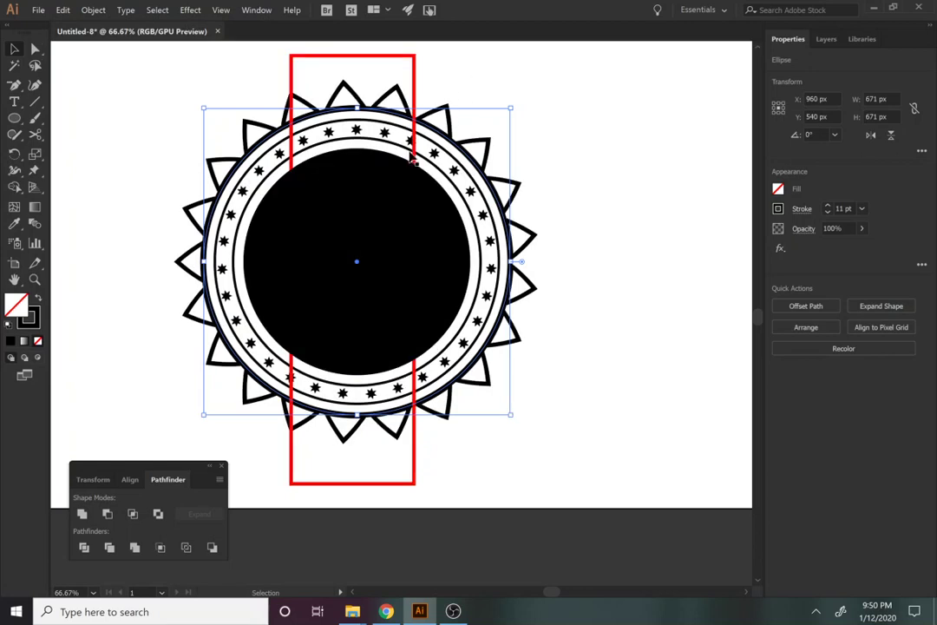
# Align the red rectangle to the horizontal center of the outermost triangle-brushed circle
pyautogui.click(431, 60)
pyautogui.click(417, 59)
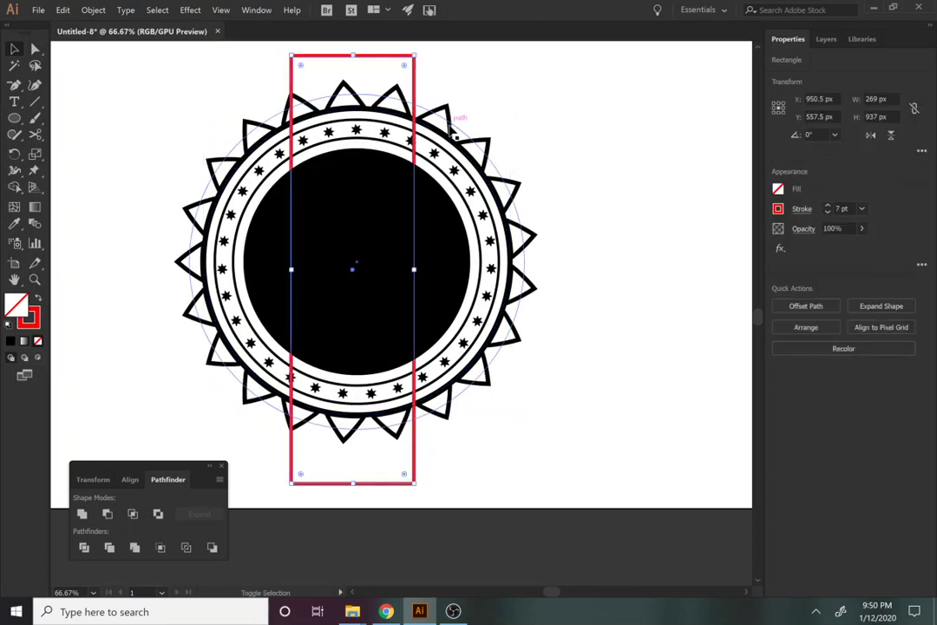
pyautogui.keyDown('shift'); pyautogui.click(450, 128); pyautogui.keyUp('shift')
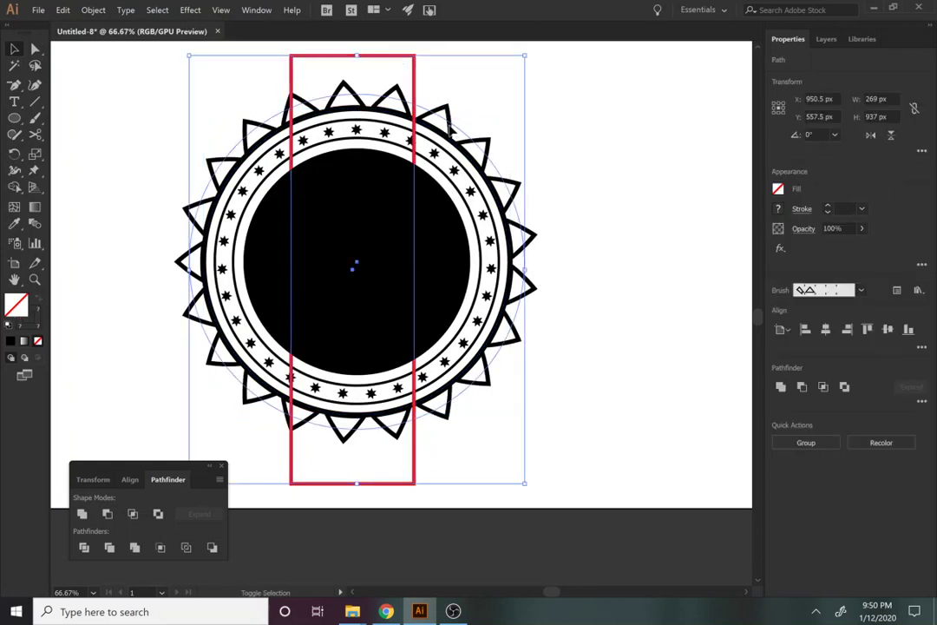
pyautogui.click(825, 330)
pyautogui.click(673, 305)
# Subtract the black circle from the red rectangle with Minus Front, leaving an upper and a lower piece
pyautogui.click(401, 224)
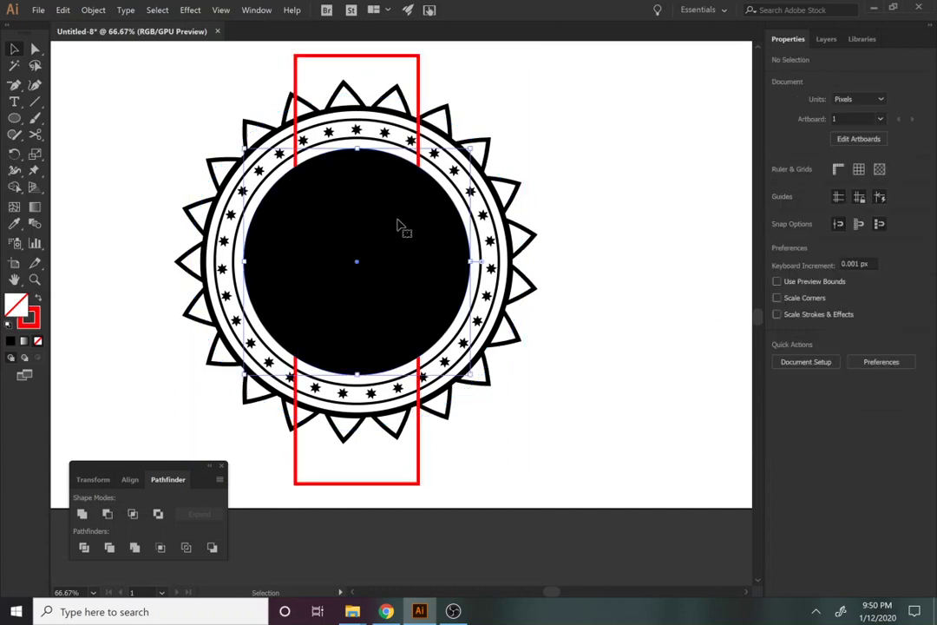
pyautogui.keyDown('shift'); pyautogui.click(399, 55); pyautogui.keyUp('shift')
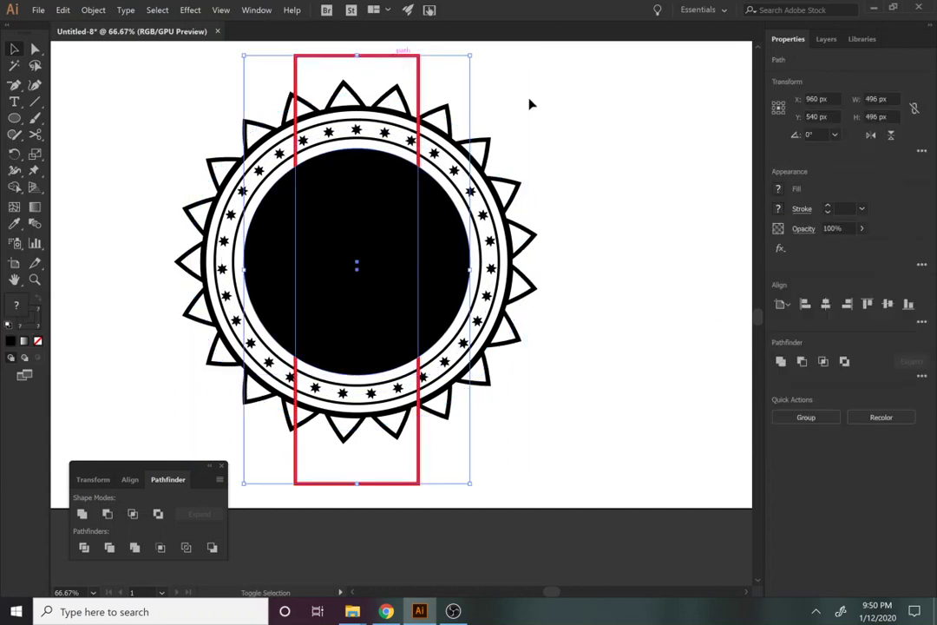
pyautogui.click(804, 365)
pyautogui.click(672, 259)
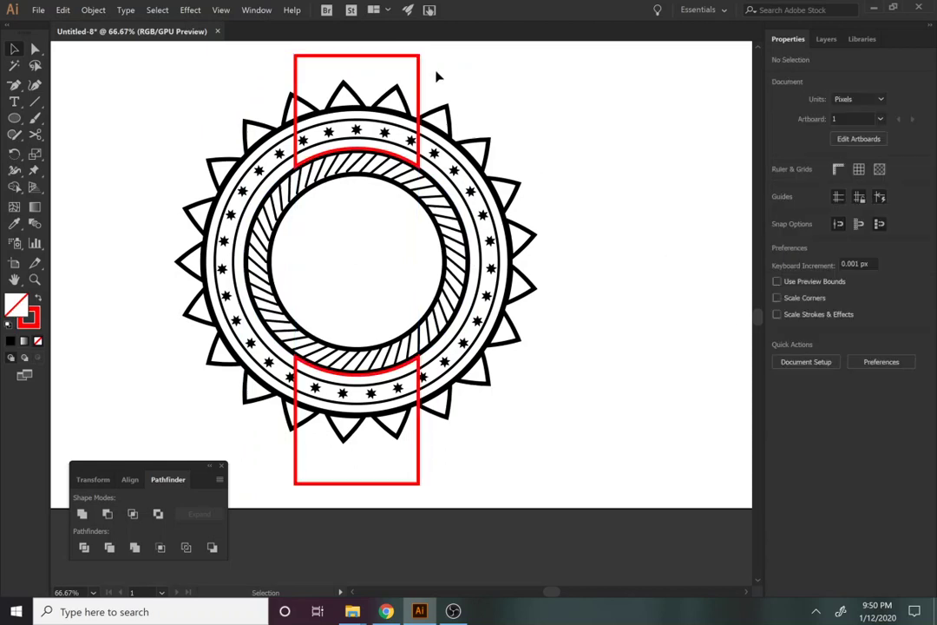
# Apply Expand Appearance and Expand to the outermost circle that carries the triangle pattern brush
pyautogui.click(419, 68)
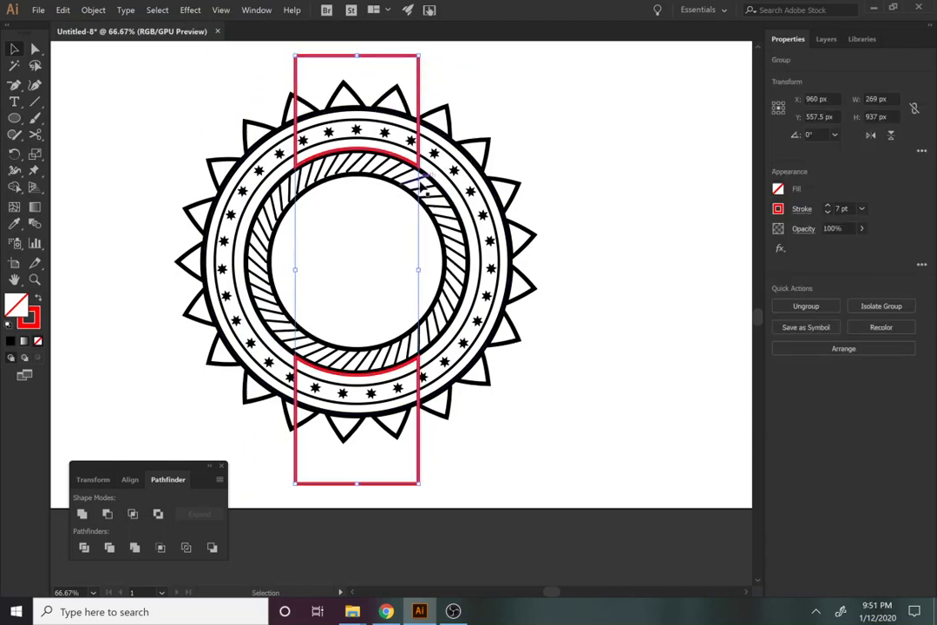
pyautogui.click(409, 124)
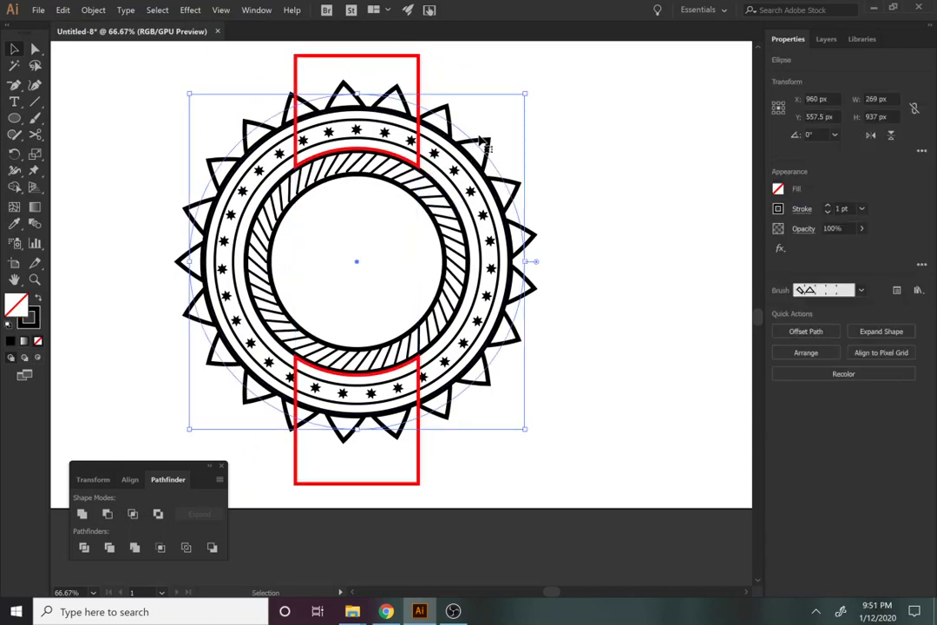
pyautogui.click(103, 9)
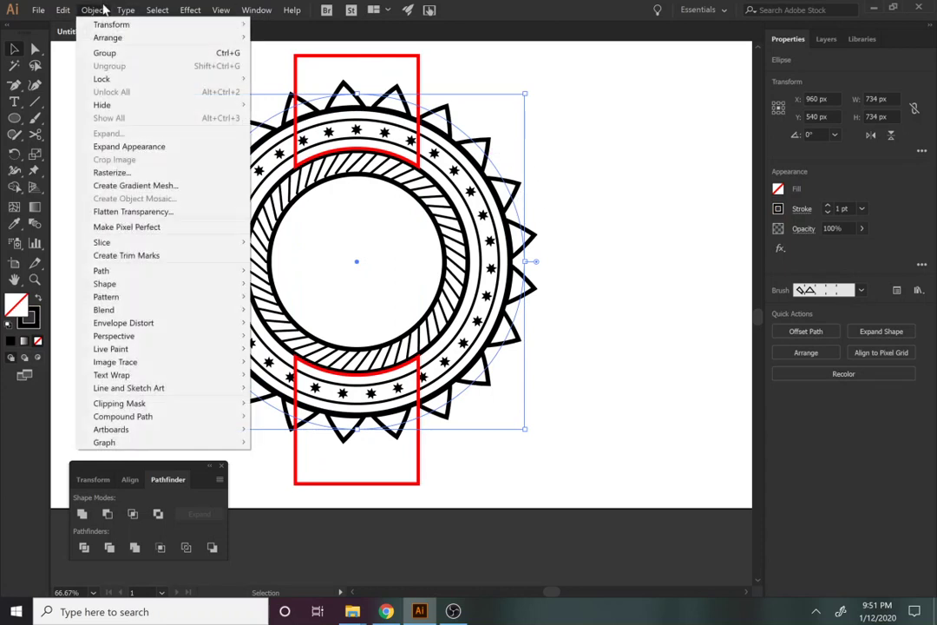
pyautogui.click(126, 147)
pyautogui.click(91, 9)
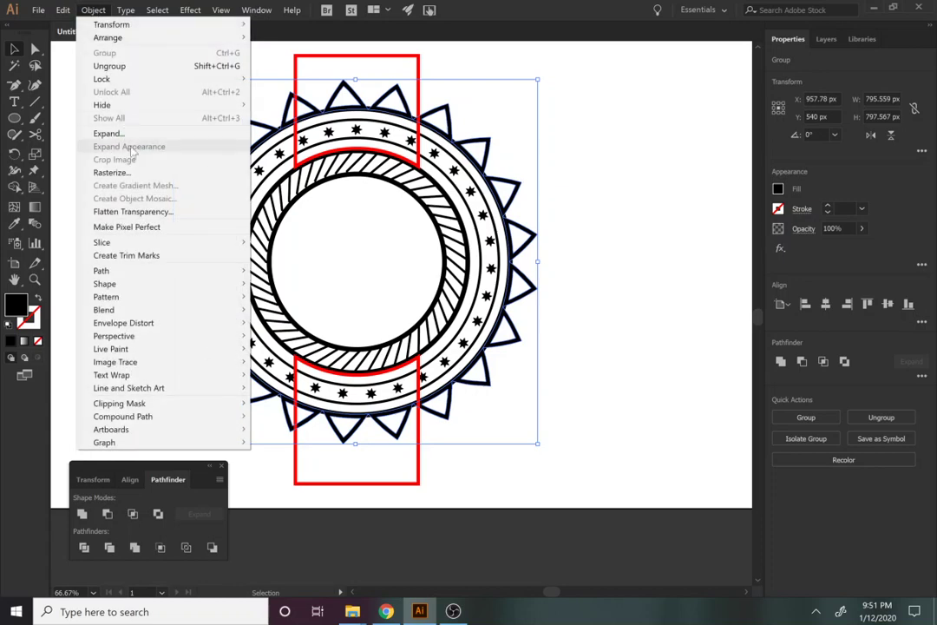
pyautogui.click(117, 135)
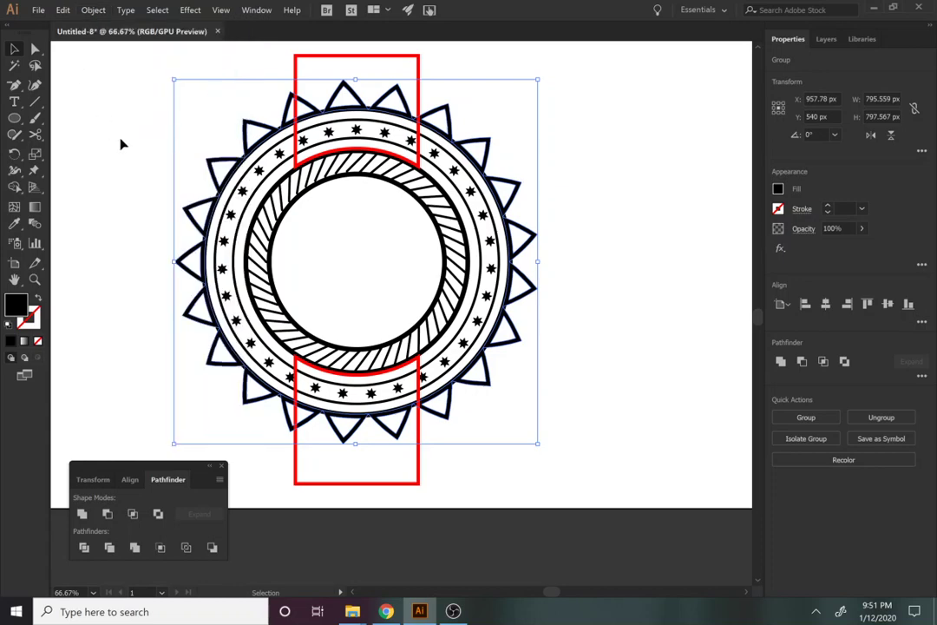
pyautogui.click(122, 144)
# Outline the stroke of the thick circle just inside the ring of triangles
pyautogui.click(357, 112)
pyautogui.click(527, 162)
pyautogui.click(489, 187)
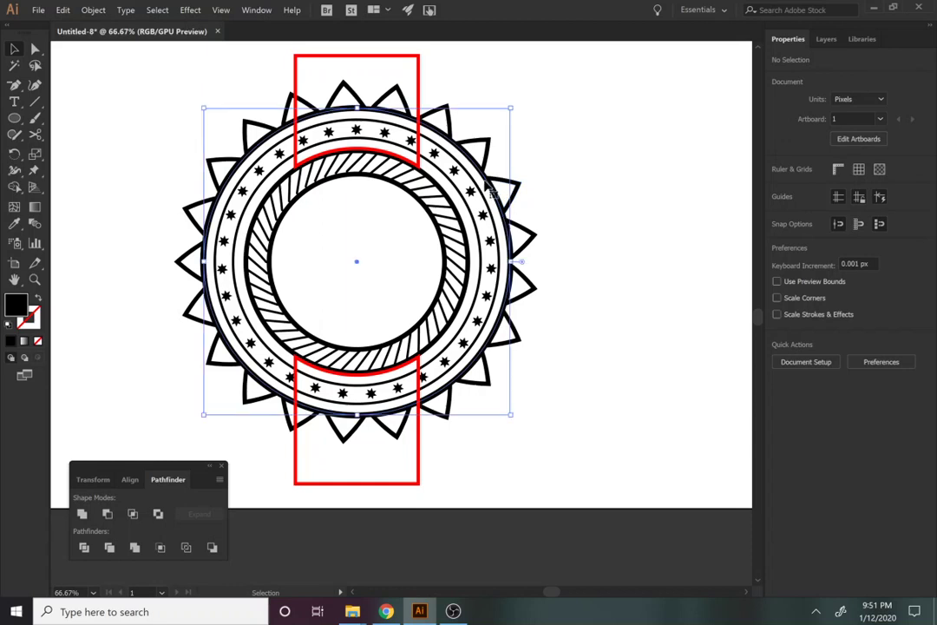
pyautogui.click(109, 9)
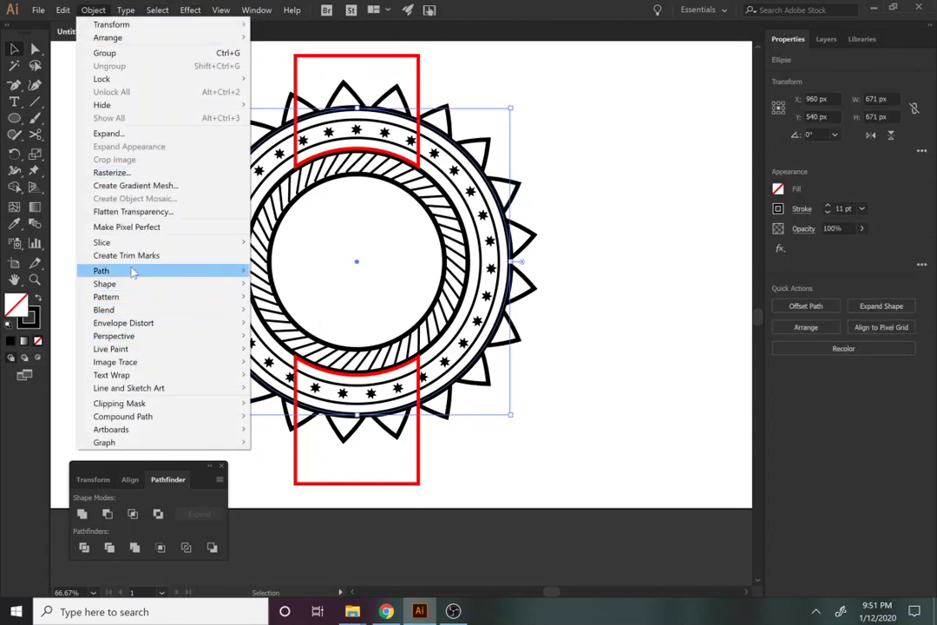
pyautogui.moveTo(136, 271)
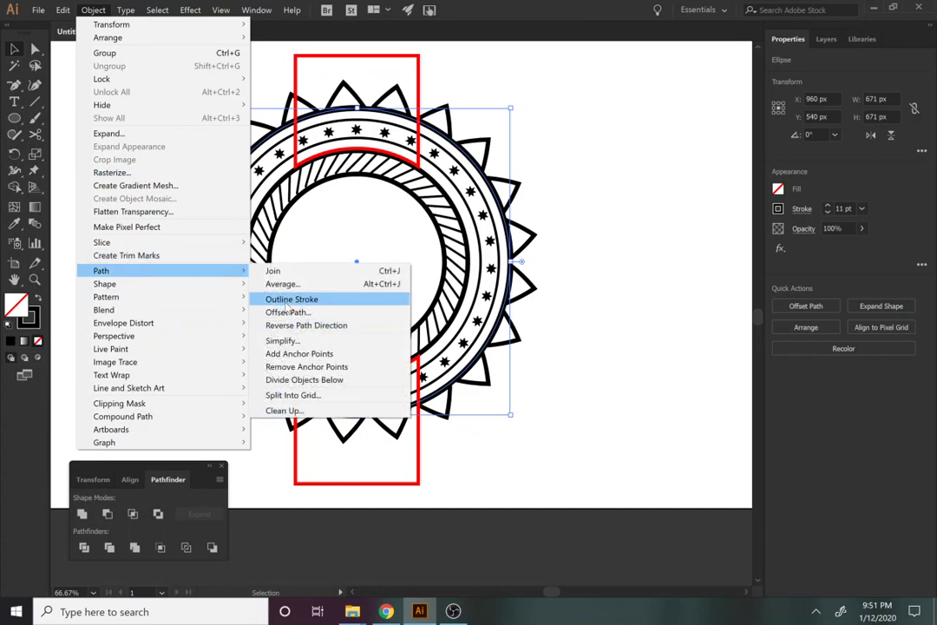
pyautogui.click(292, 298)
pyautogui.click(660, 159)
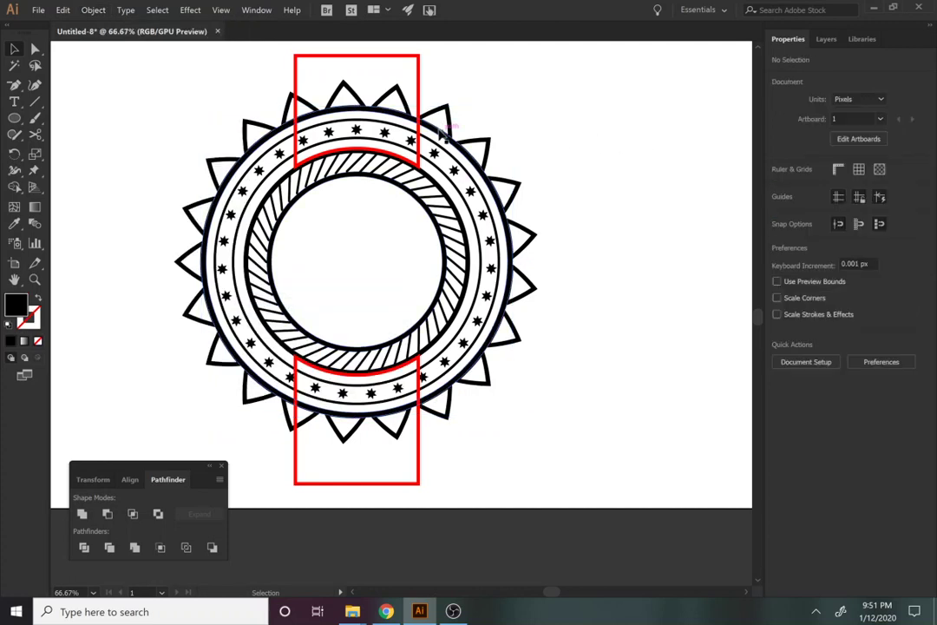
# Outline the strokes of the two thin circles that border the ring of stars
pyautogui.click(394, 138)
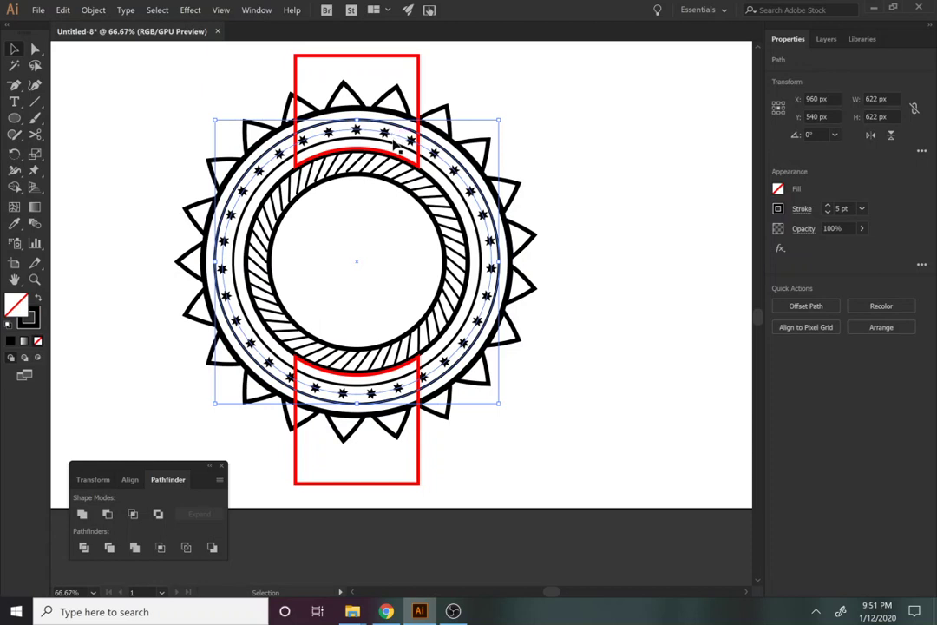
pyautogui.keyDown('shift'); pyautogui.click(395, 150); pyautogui.keyUp('shift')
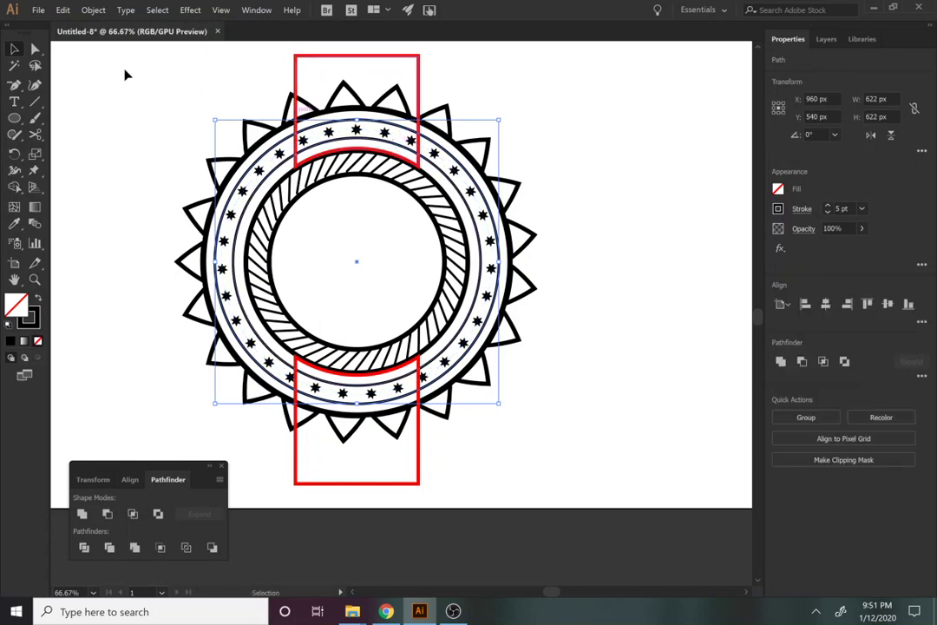
pyautogui.click(93, 10)
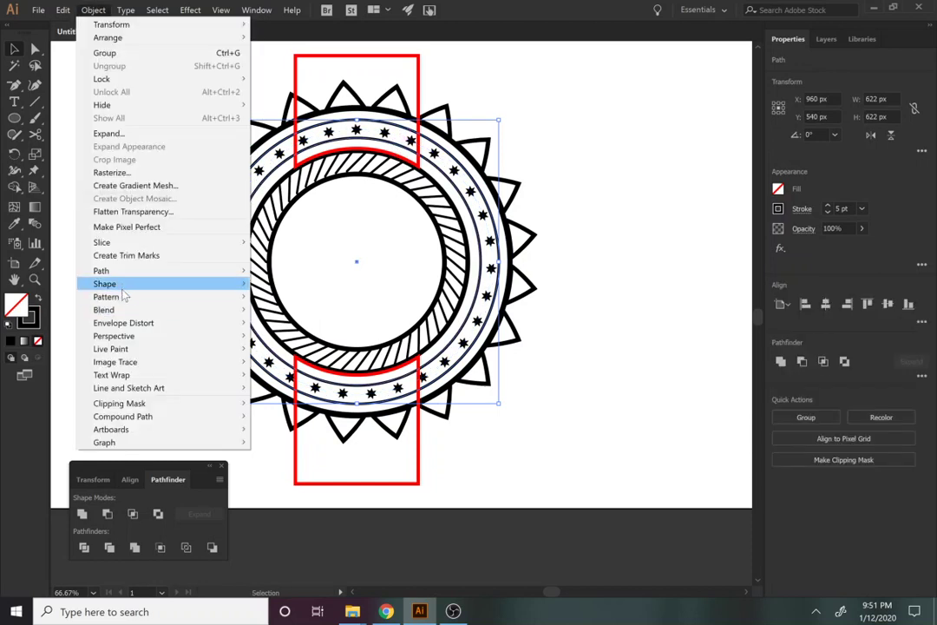
pyautogui.moveTo(119, 271)
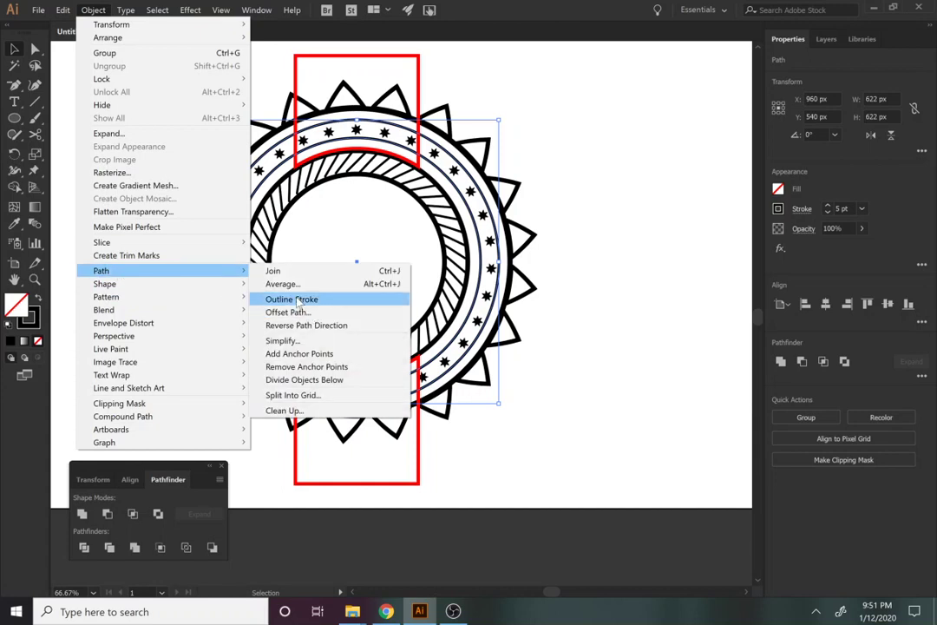
pyautogui.click(299, 300)
pyautogui.click(623, 226)
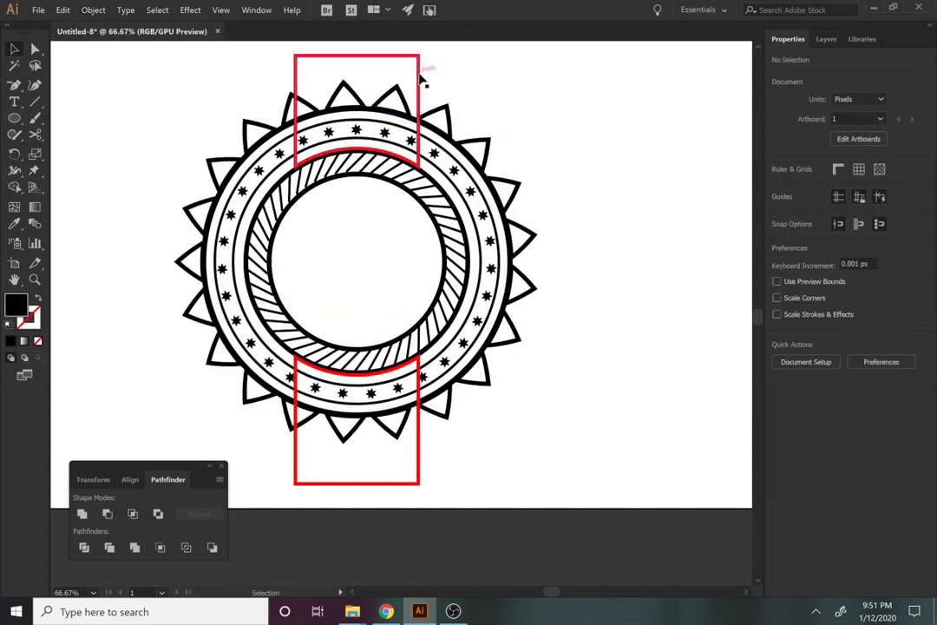
# Fill the two red-outlined cut pieces with orange (FF9B35)
pyautogui.click(420, 79)
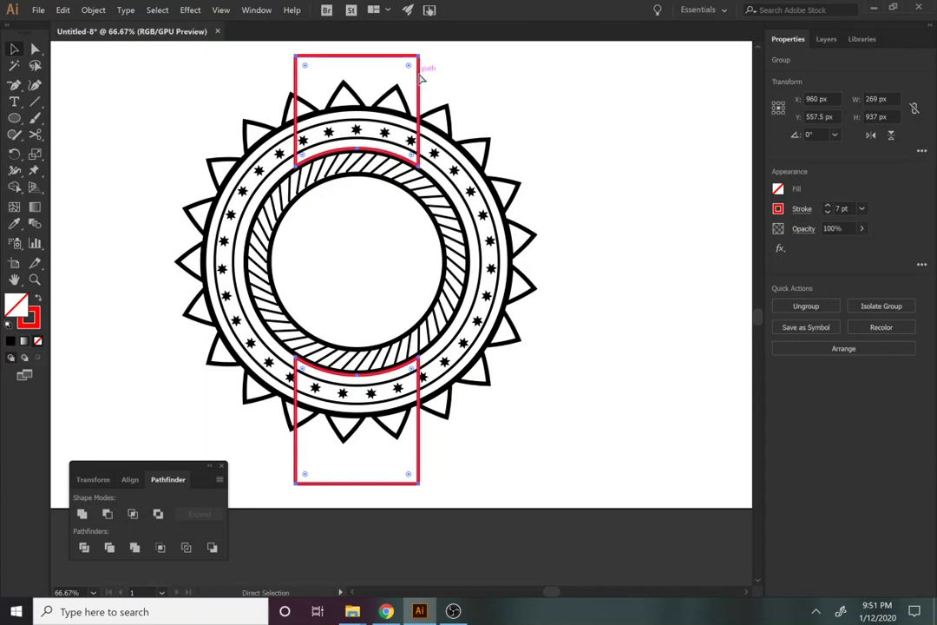
pyautogui.press('v')
pyautogui.click(778, 190)
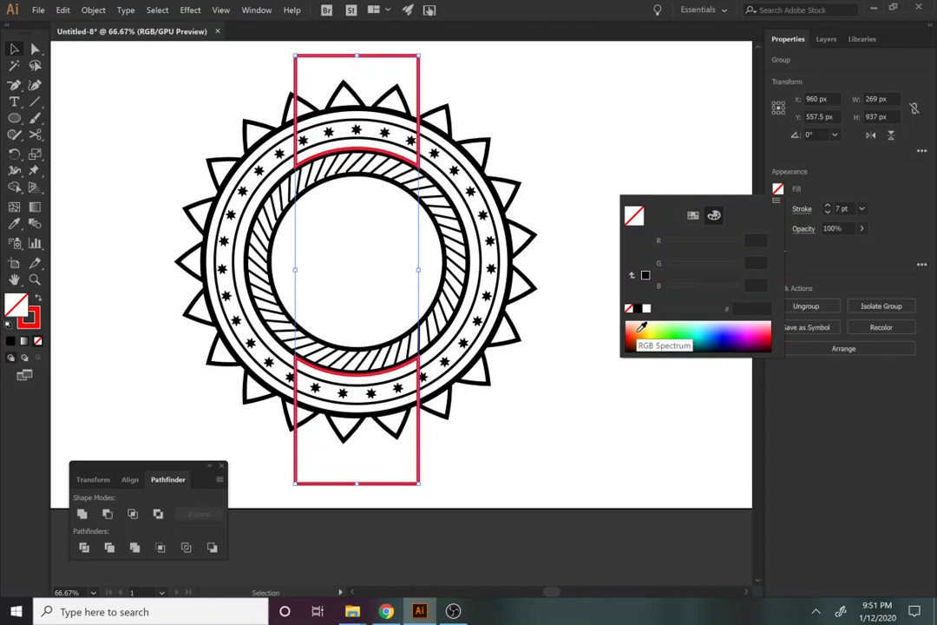
pyautogui.click(641, 327)
pyautogui.press('Escape')
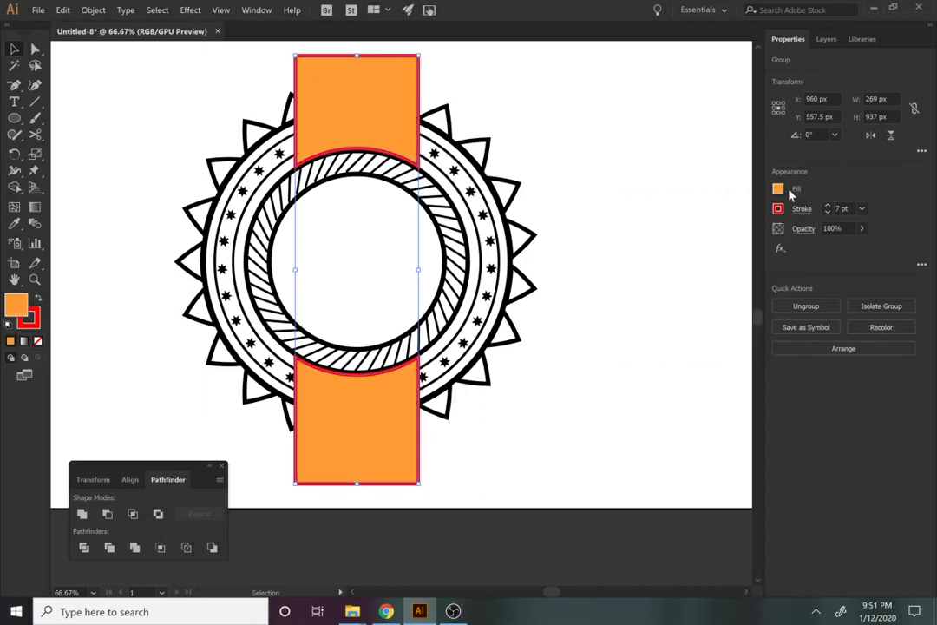
# Duplicate the red-outlined pieces in place twice, filling one copy with yellow (F0FF35) and the next with green (42FF2A)
pyautogui.press('a')
pyautogui.press('v')
pyautogui.click(779, 192)
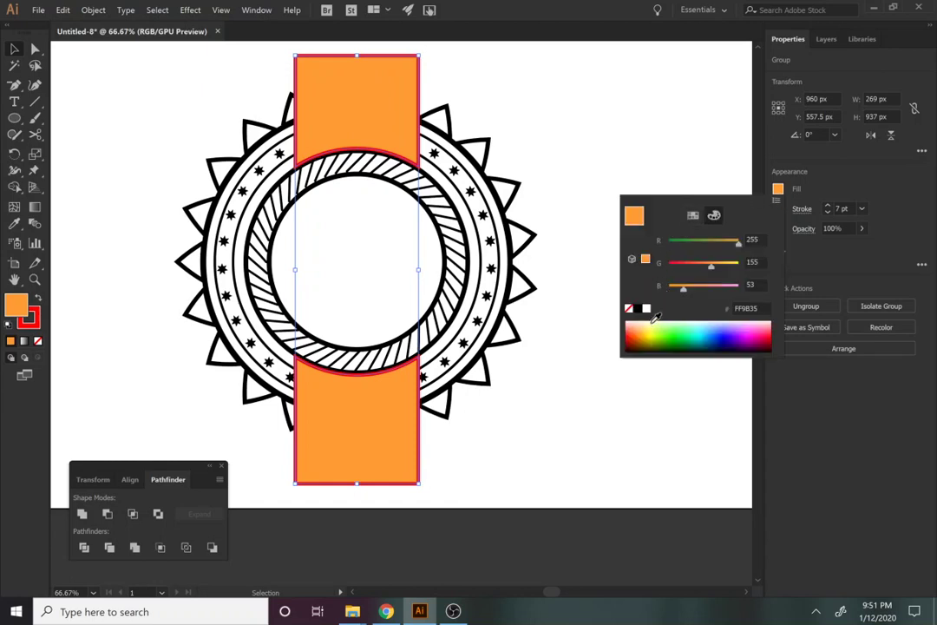
pyautogui.click(654, 326)
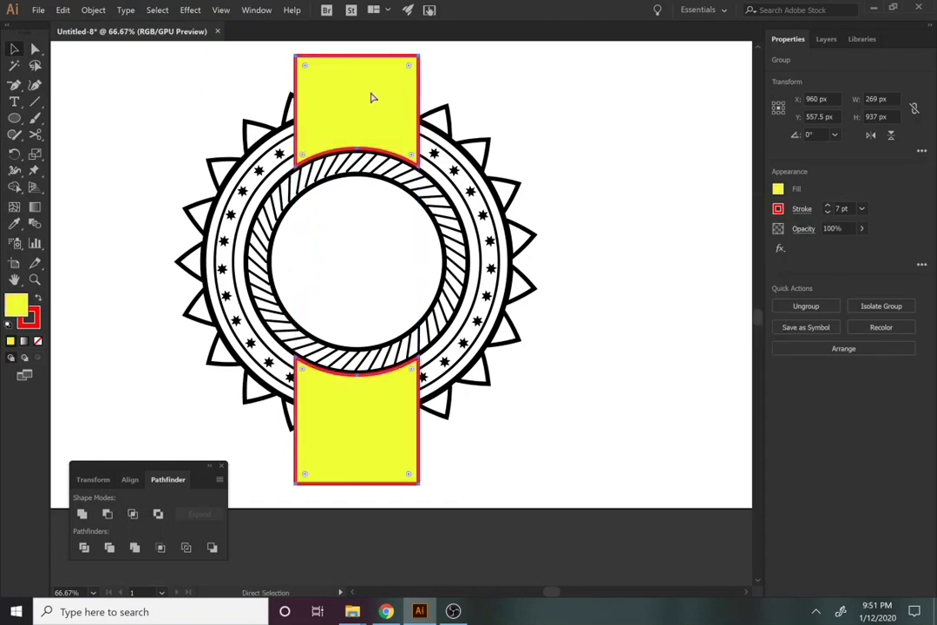
pyautogui.click(778, 190)
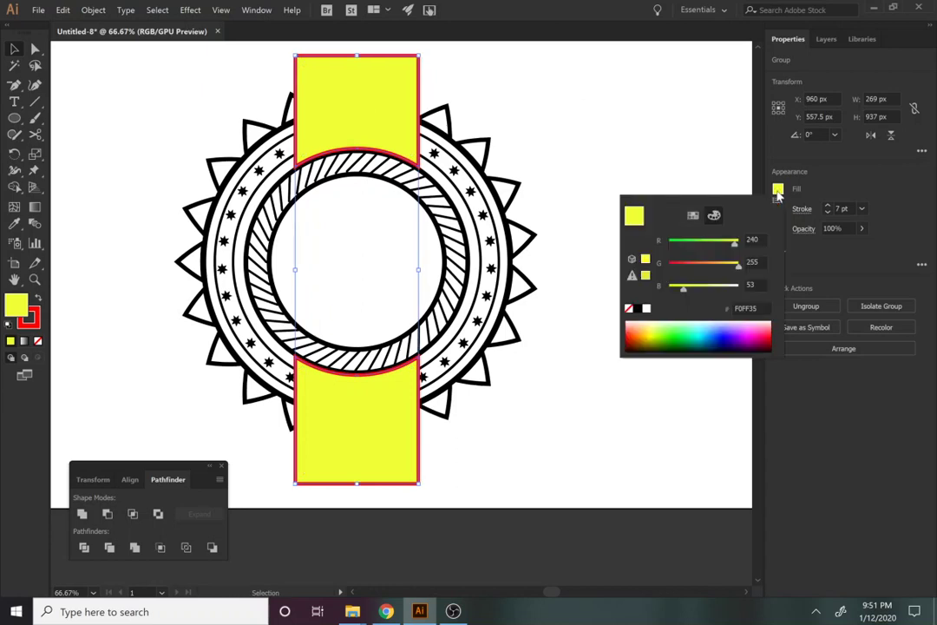
pyautogui.click(675, 326)
pyautogui.press('Escape')
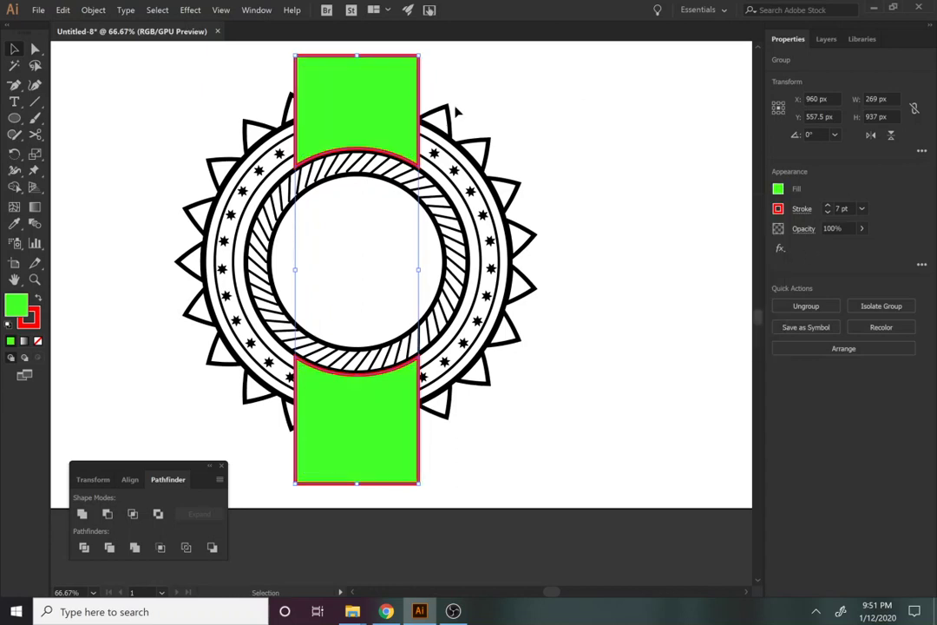
# Duplicate the red-outlined pieces in place twice more, filling one copy with light blue (1FC9FF) and the top one with violet
pyautogui.press('v')
pyautogui.click(776, 190)
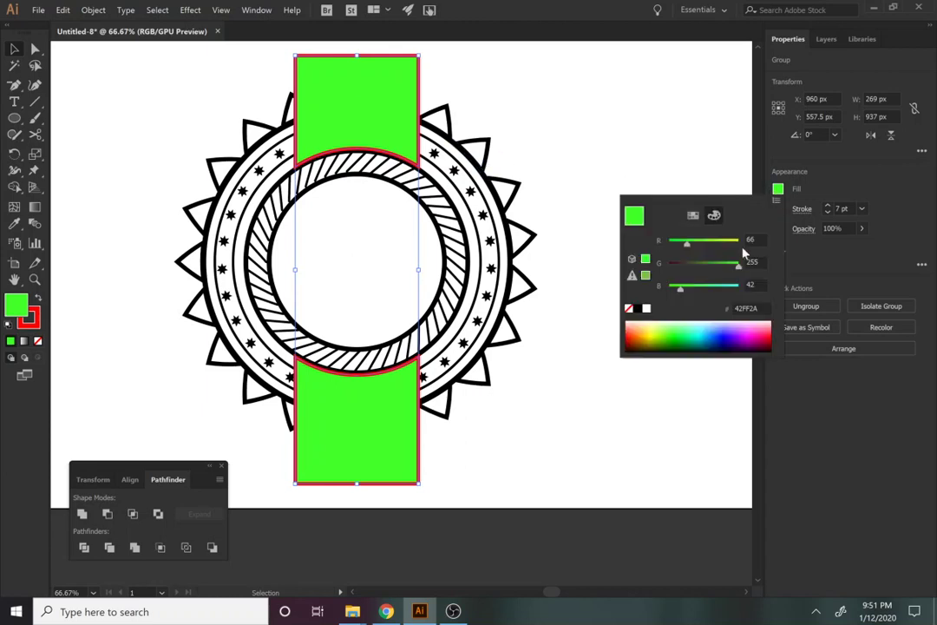
pyautogui.click(708, 328)
pyautogui.click(851, 171)
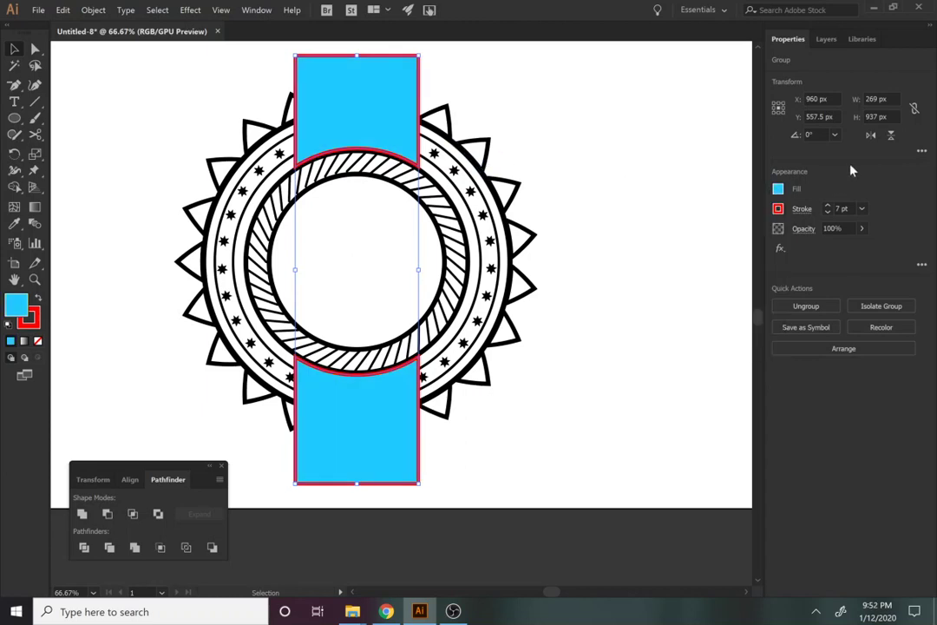
pyautogui.click(777, 189)
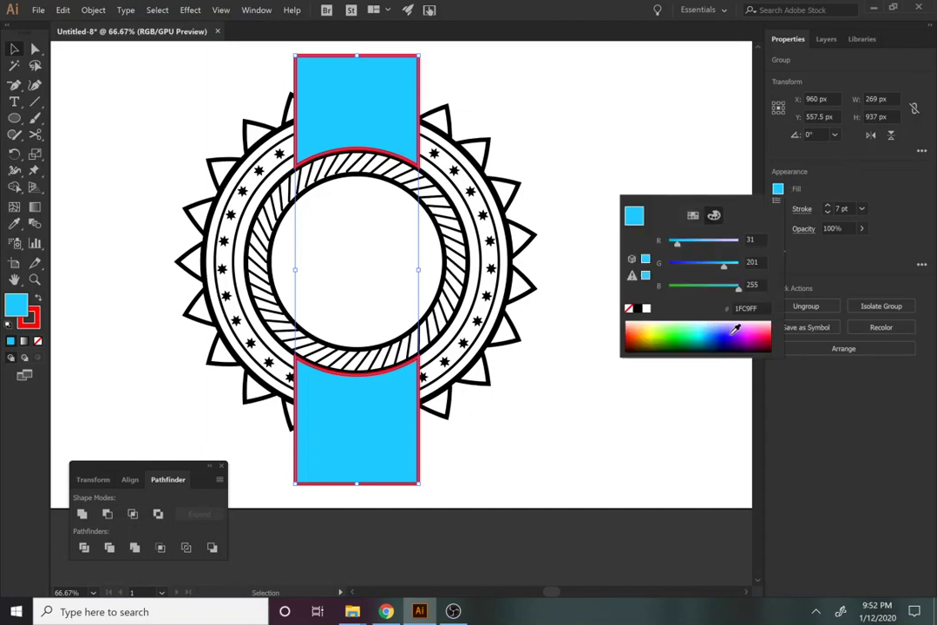
pyautogui.click(731, 322)
pyautogui.click(865, 161)
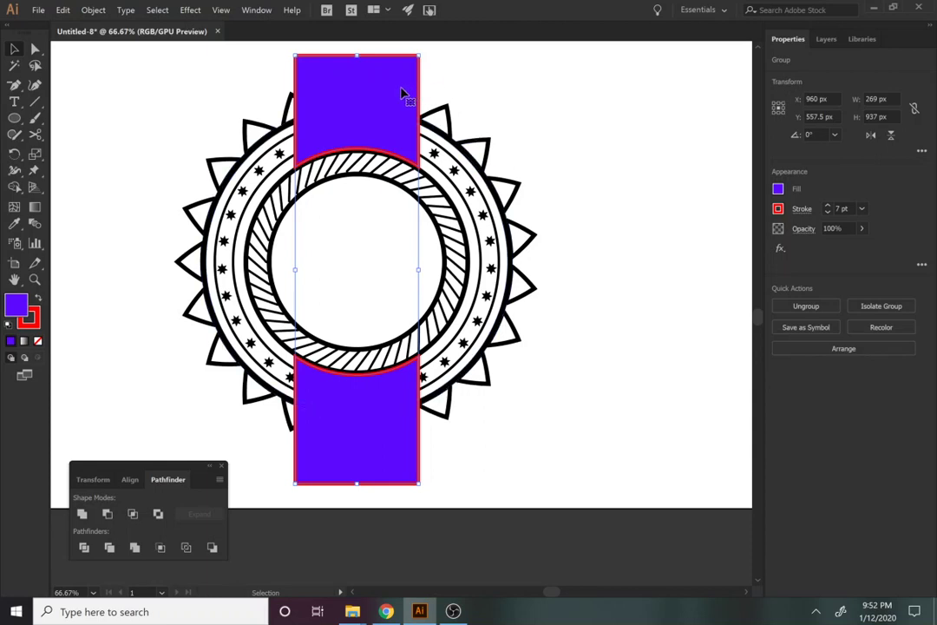
# Try to subtract the violet pieces from the expanded triangle ring with Minus Front, and undo the operation
pyautogui.keyDown('shift'); pyautogui.click(397, 119); pyautogui.keyUp('shift')
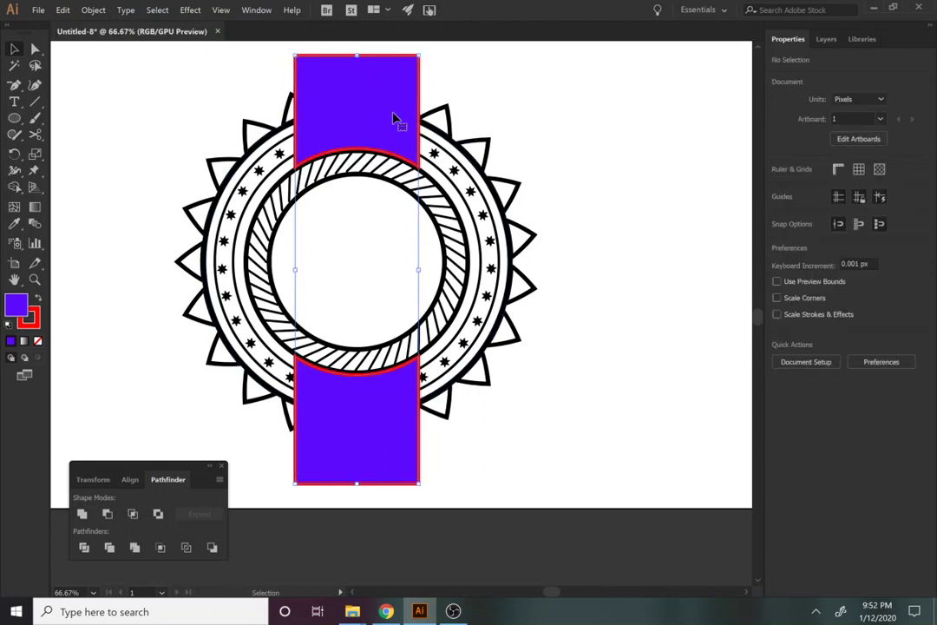
pyautogui.keyDown('shift'); pyautogui.click(447, 113); pyautogui.keyUp('shift')
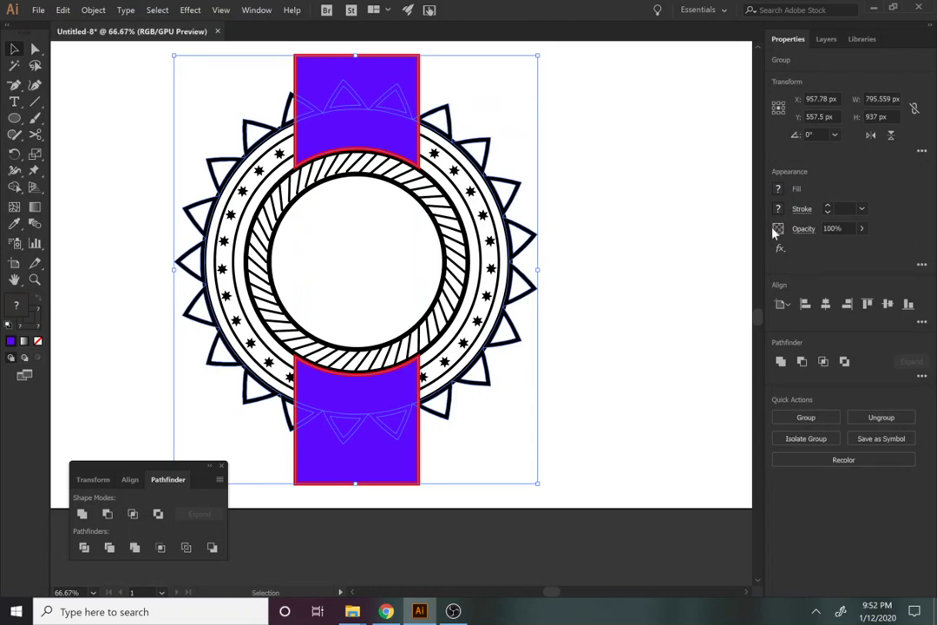
pyautogui.click(802, 362)
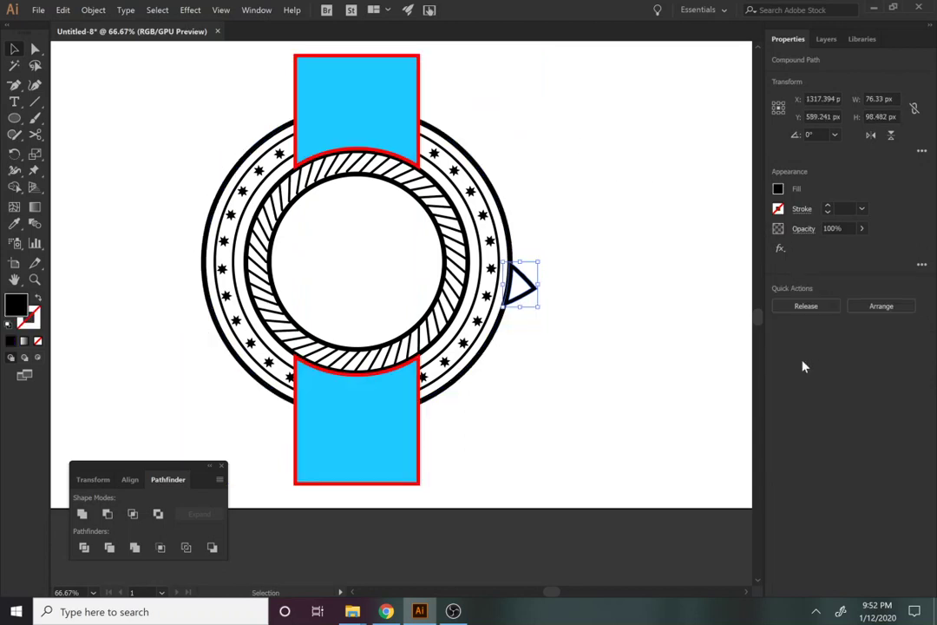
pyautogui.hotkey('ctrl', 'z')
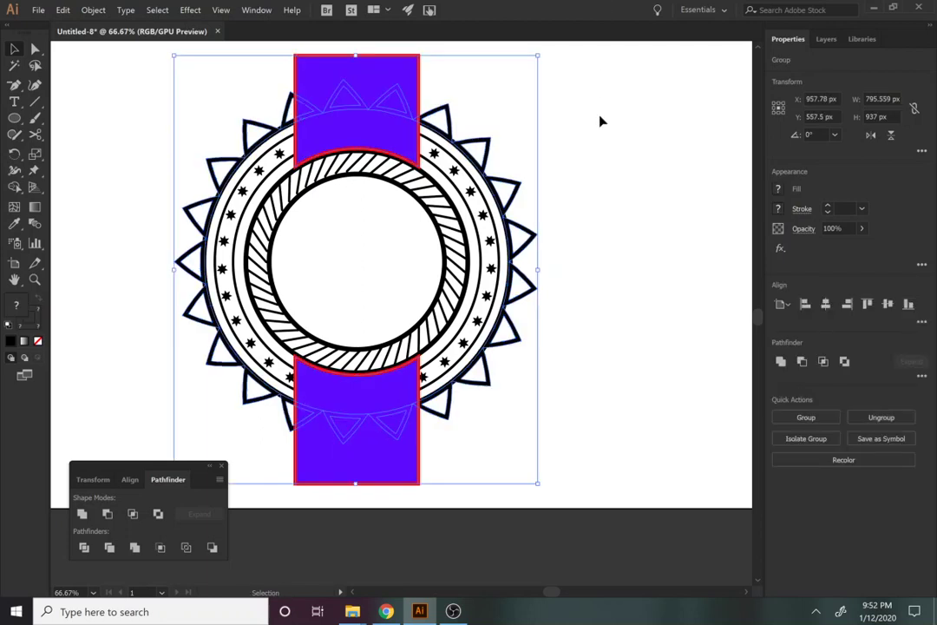
pyautogui.click(536, 125)
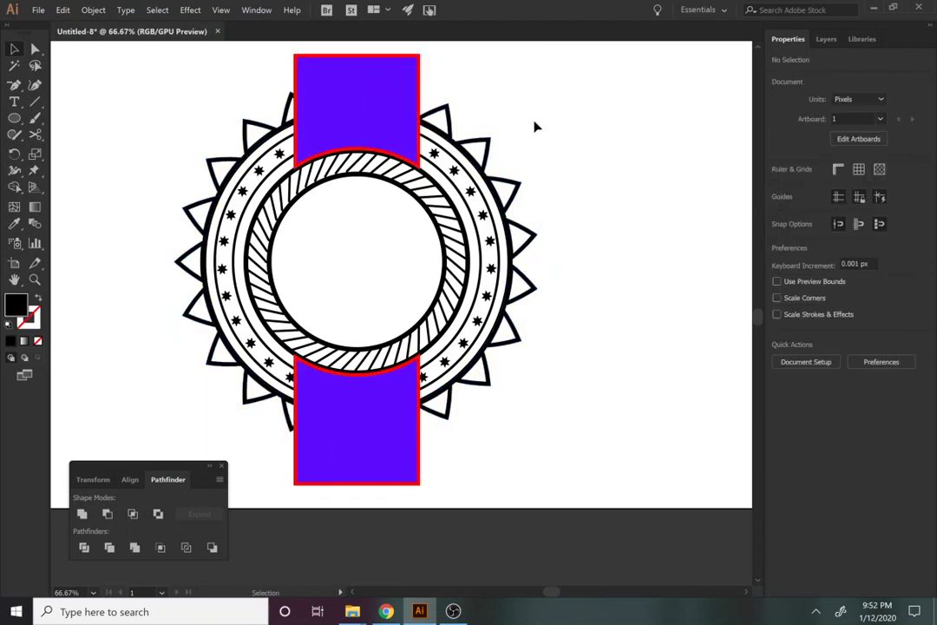
# Unite the paths of the expanded outer triangle ring into one shape
pyautogui.click(475, 163)
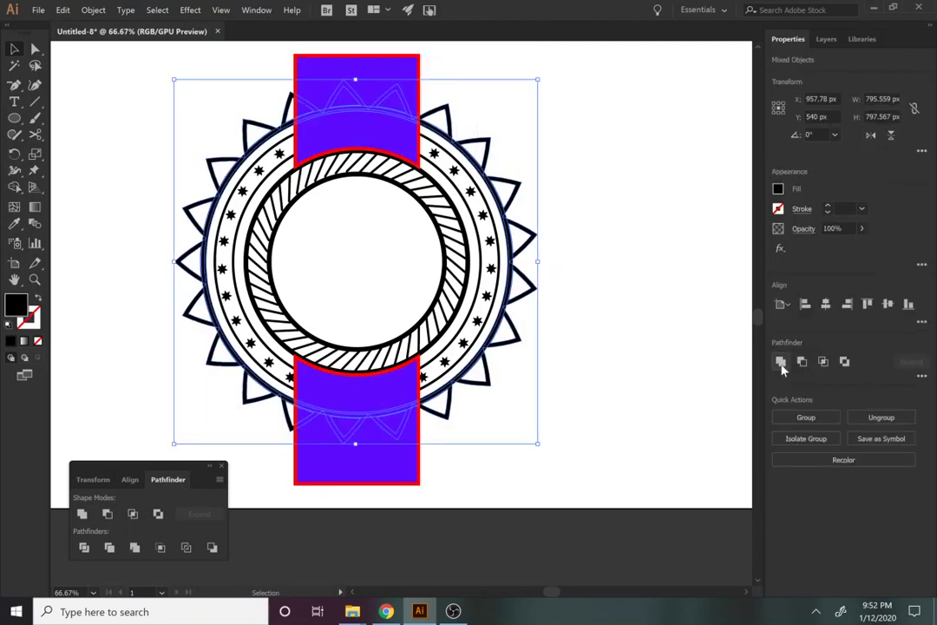
pyautogui.click(781, 365)
pyautogui.click(652, 224)
# Subtract the violet pieces from the united triangle ring with Minus Front
pyautogui.click(372, 92)
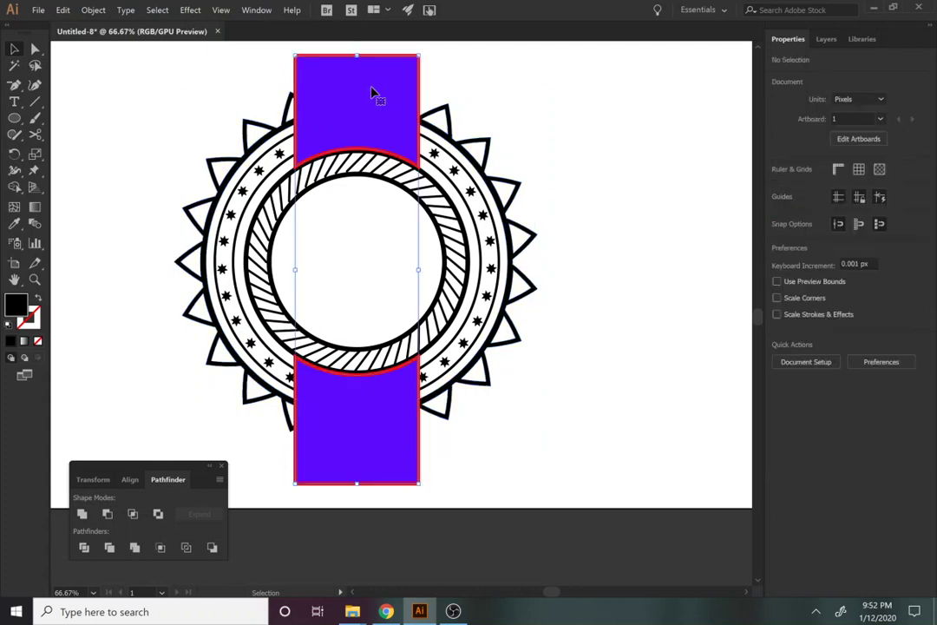
pyautogui.keyDown('shift'); pyautogui.click(519, 158); pyautogui.keyUp('shift')
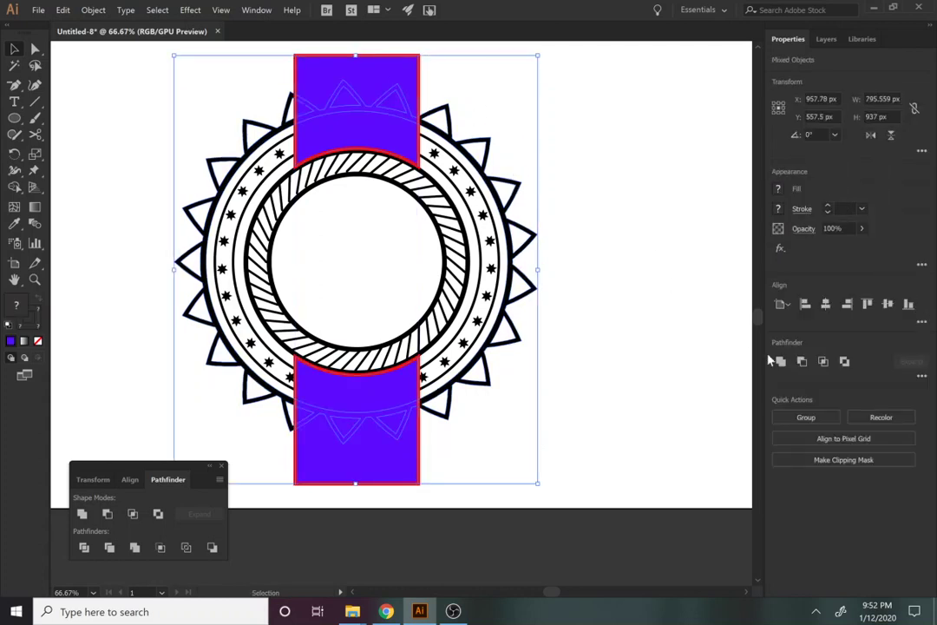
pyautogui.click(801, 368)
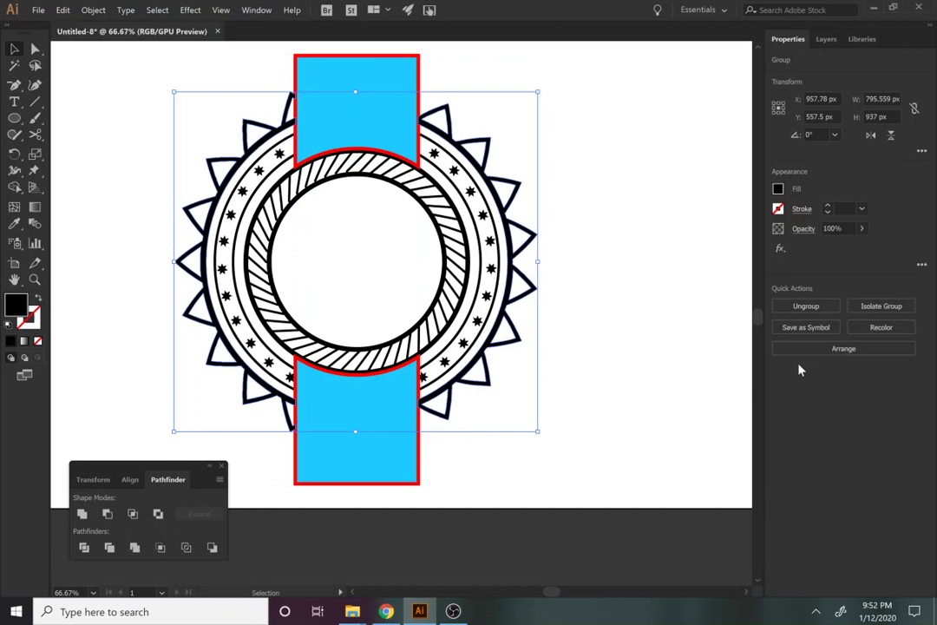
pyautogui.click(675, 242)
# Subtract the light blue pieces from the thin ring just outside the stars with Minus Front
pyautogui.click(365, 113)
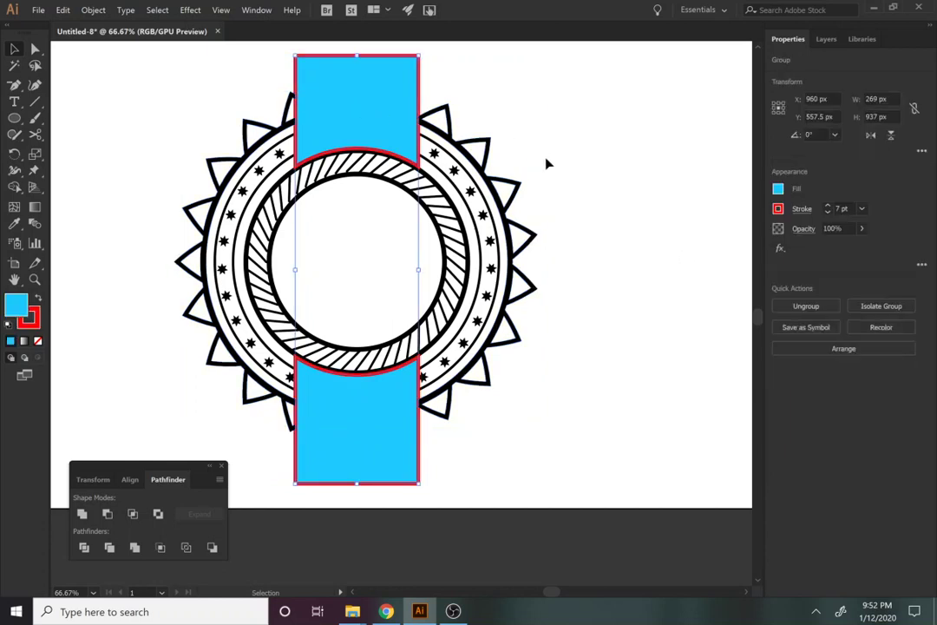
pyautogui.keyDown('shift'); pyautogui.click(477, 183); pyautogui.keyUp('shift')
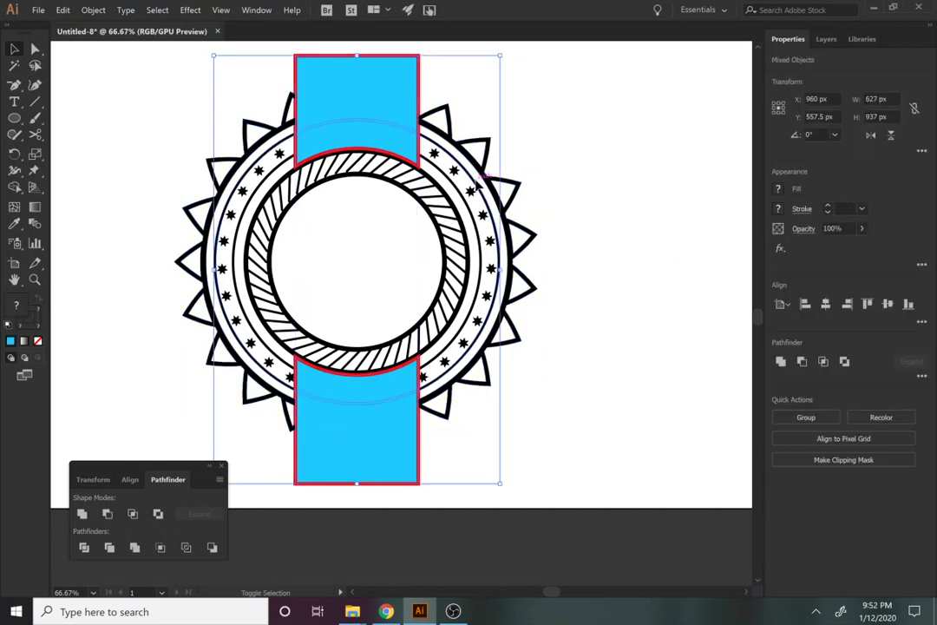
pyautogui.click(803, 364)
pyautogui.click(661, 194)
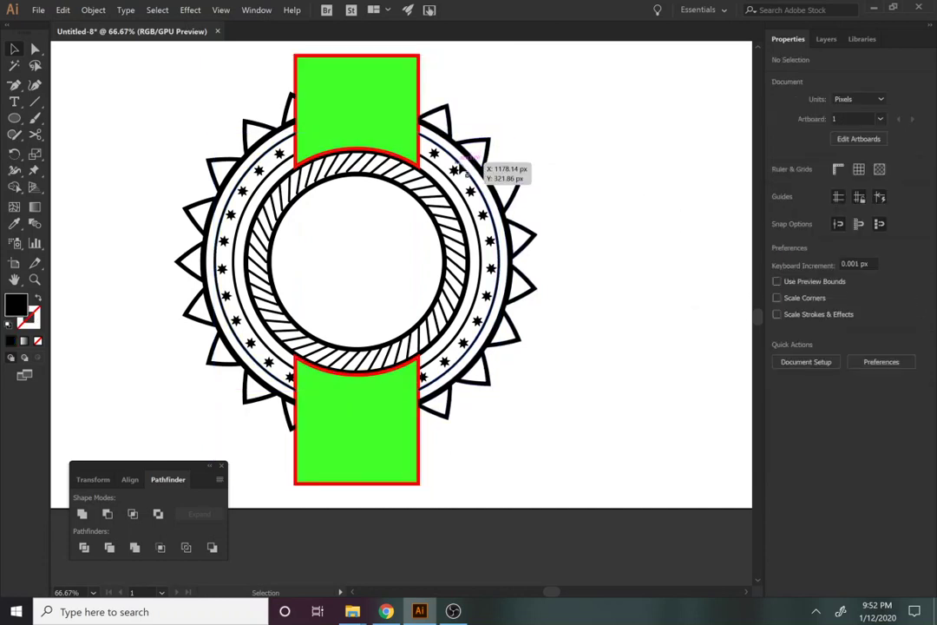
# Subtract the green pieces from the thin ring just inside the stars with Minus Front
pyautogui.click(343, 122)
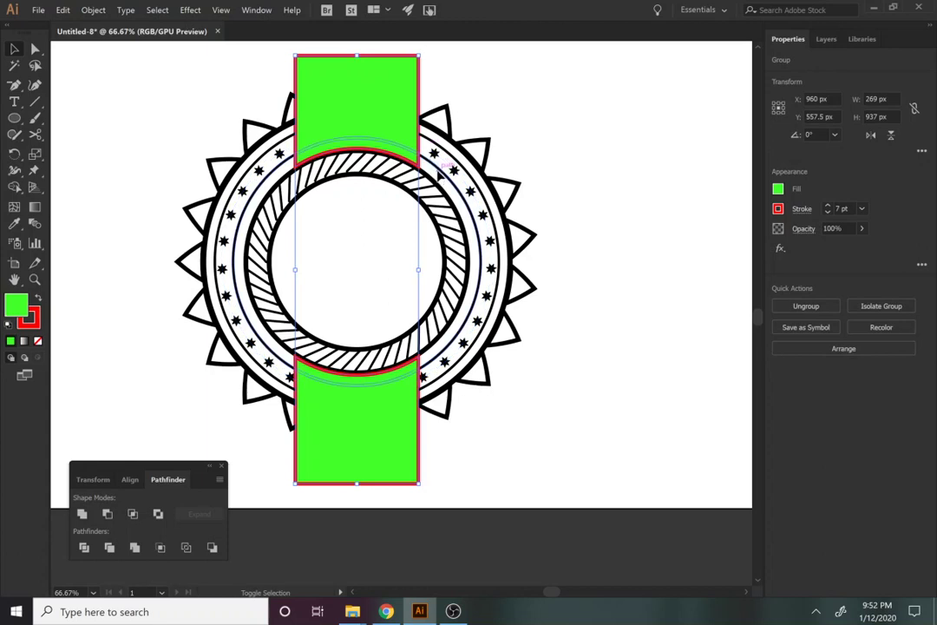
pyautogui.keyDown('shift'); pyautogui.click(439, 173); pyautogui.keyUp('shift')
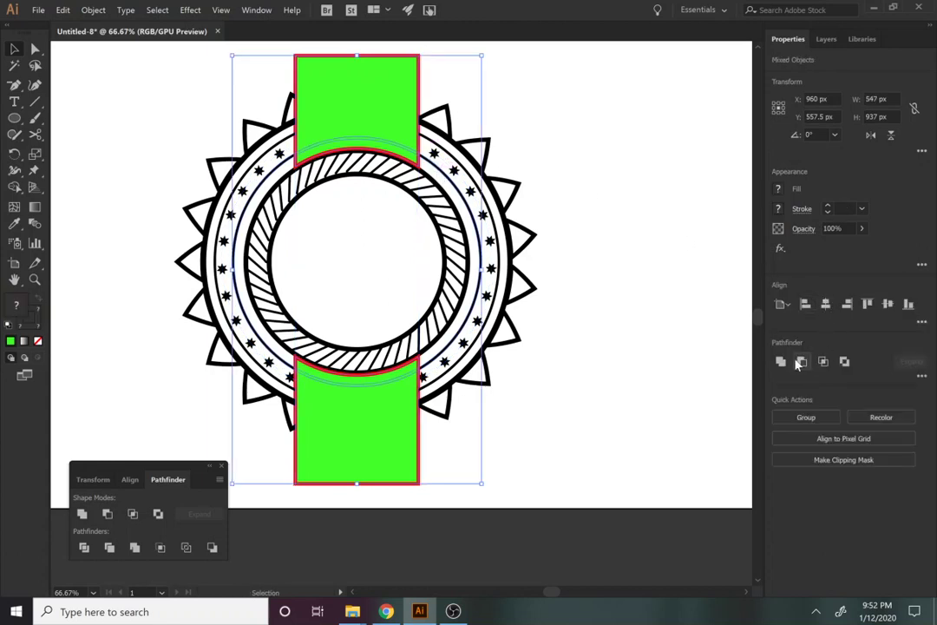
pyautogui.click(799, 365)
pyautogui.click(646, 233)
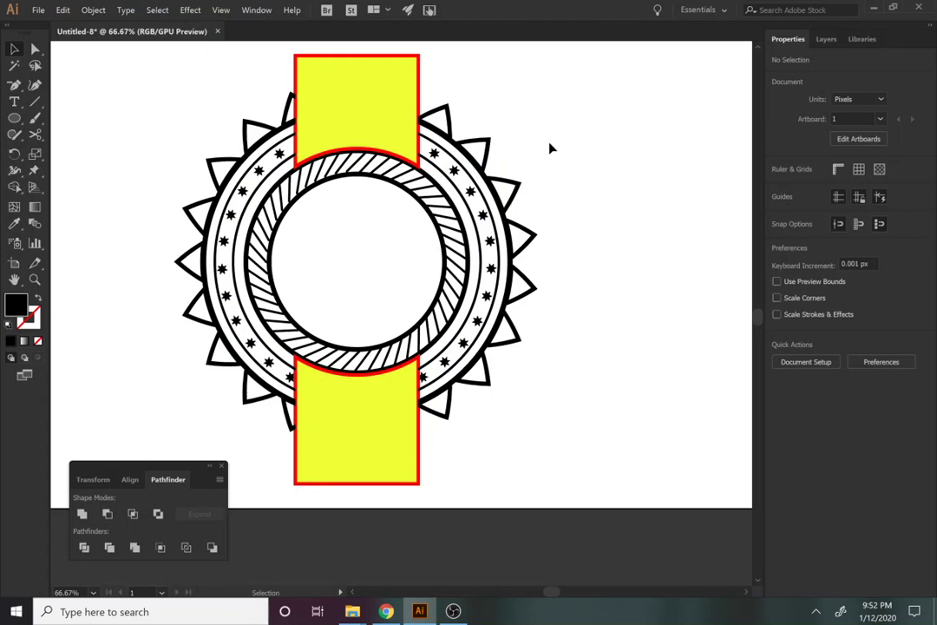
# Clear away the yellow and orange layers of the cut pieces, keeping only the unfilled red outlines
pyautogui.click(368, 101)
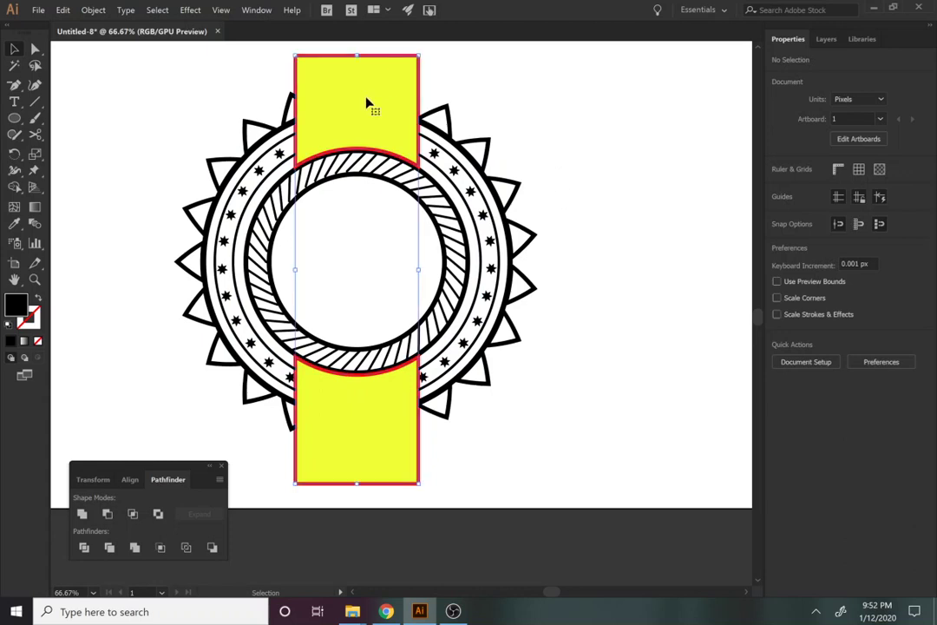
pyautogui.click(367, 104)
pyautogui.click(367, 104)
pyautogui.press('/')
pyautogui.click(596, 153)
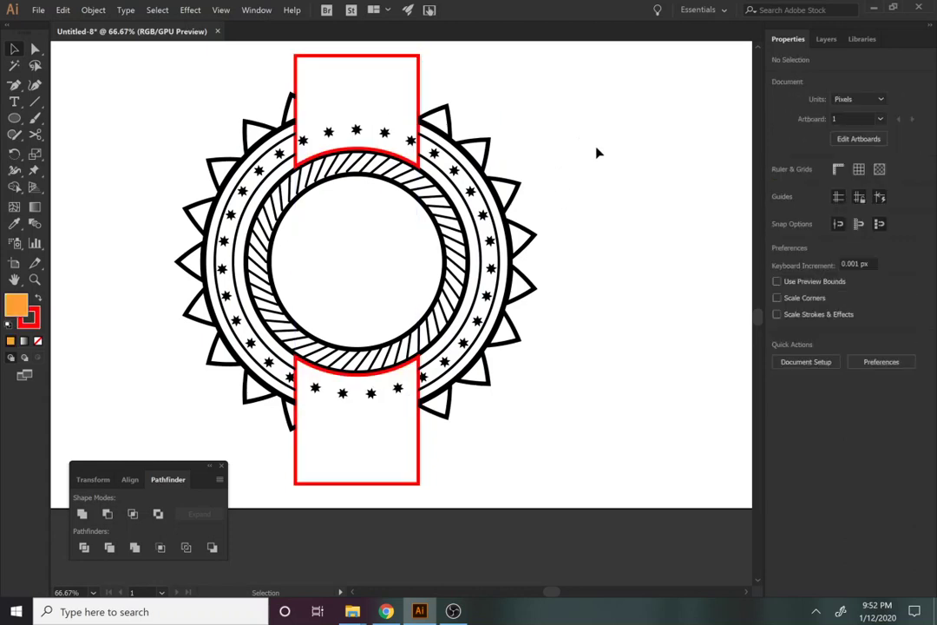
# Expand the object and fill of the ring of stars into separate editable shapes
pyautogui.press('a')
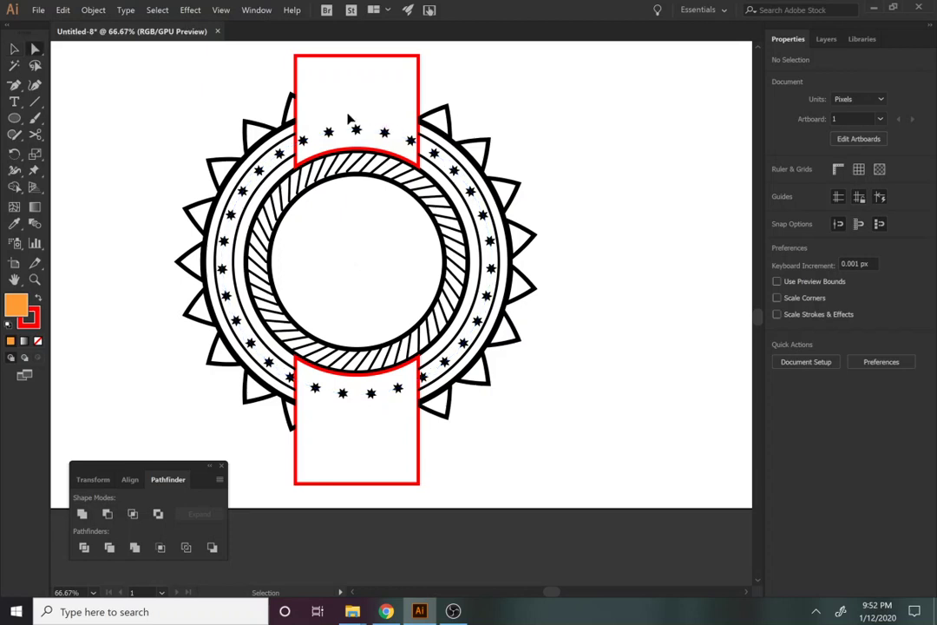
pyautogui.click(303, 144)
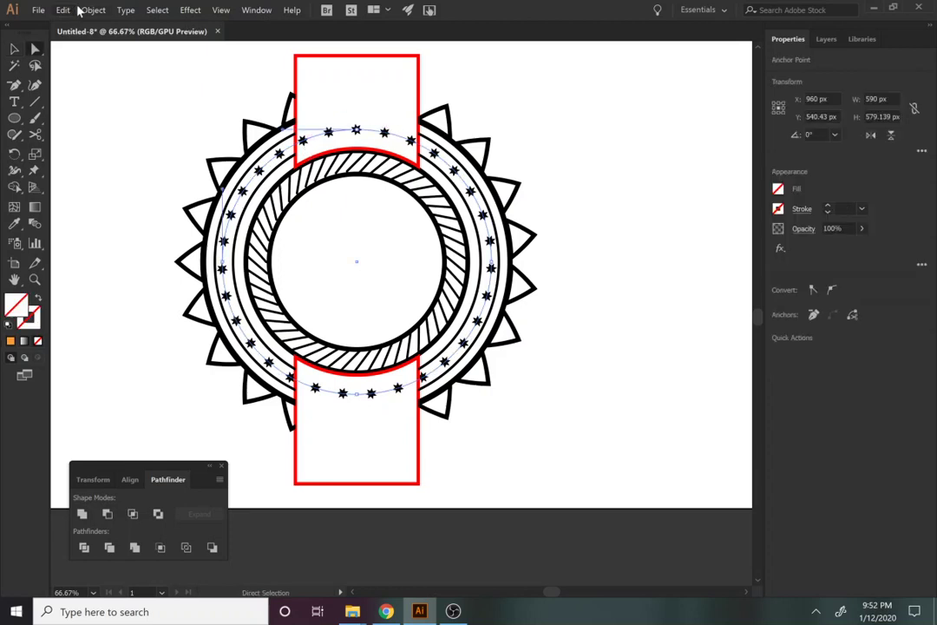
pyautogui.click(92, 10)
pyautogui.click(104, 132)
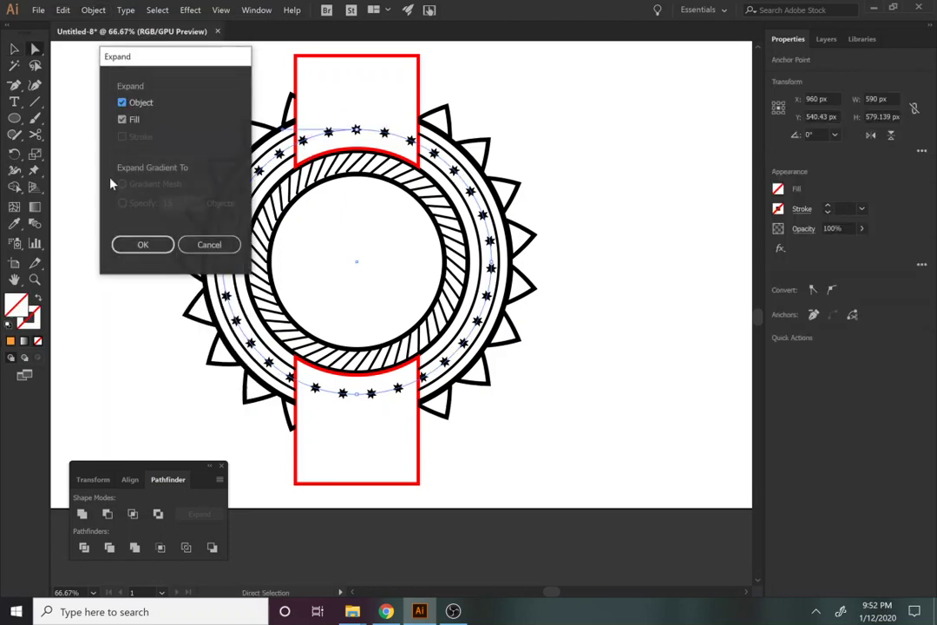
pyautogui.click(140, 245)
pyautogui.click(126, 240)
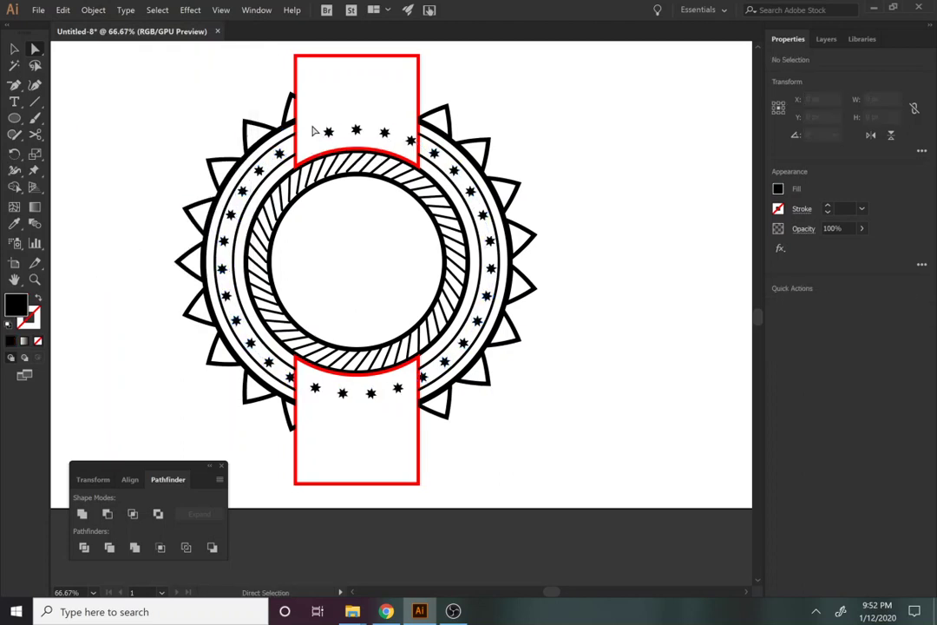
# Delete the stars that lie inside the upper and lower red-outlined pieces
pyautogui.moveTo(410, 143); pyautogui.dragTo(412, 146)
pyautogui.press('Delete')
pyautogui.press('Delete')
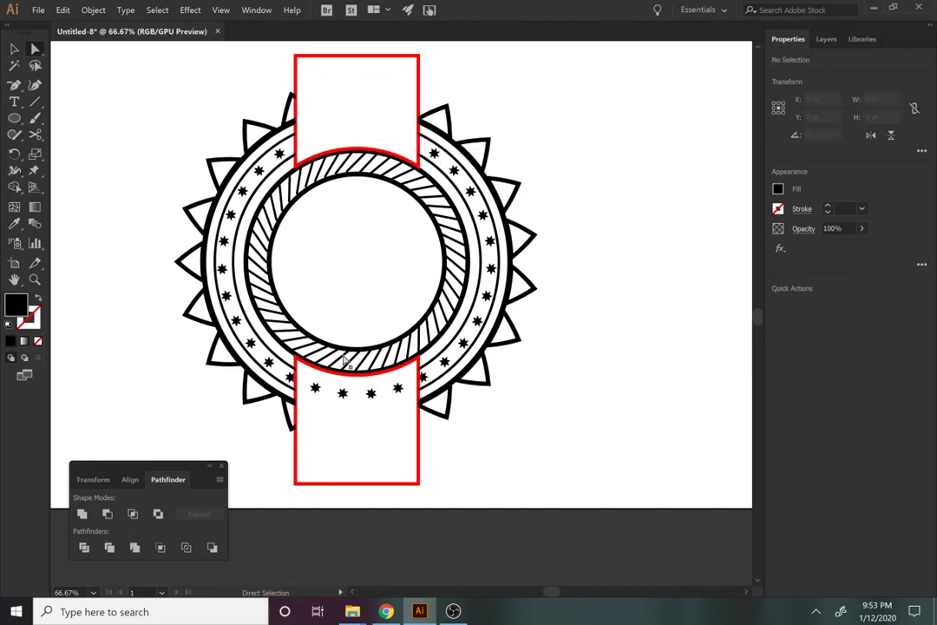
pyautogui.moveTo(308, 387); pyautogui.dragTo(397, 393)
pyautogui.moveTo(305, 379); pyautogui.dragTo(404, 414)
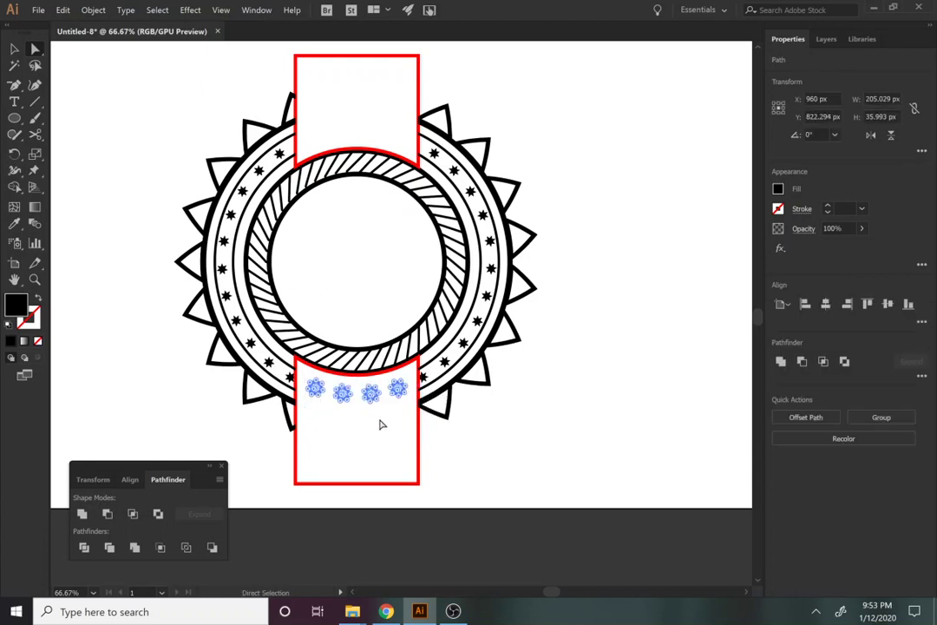
pyautogui.press('Delete')
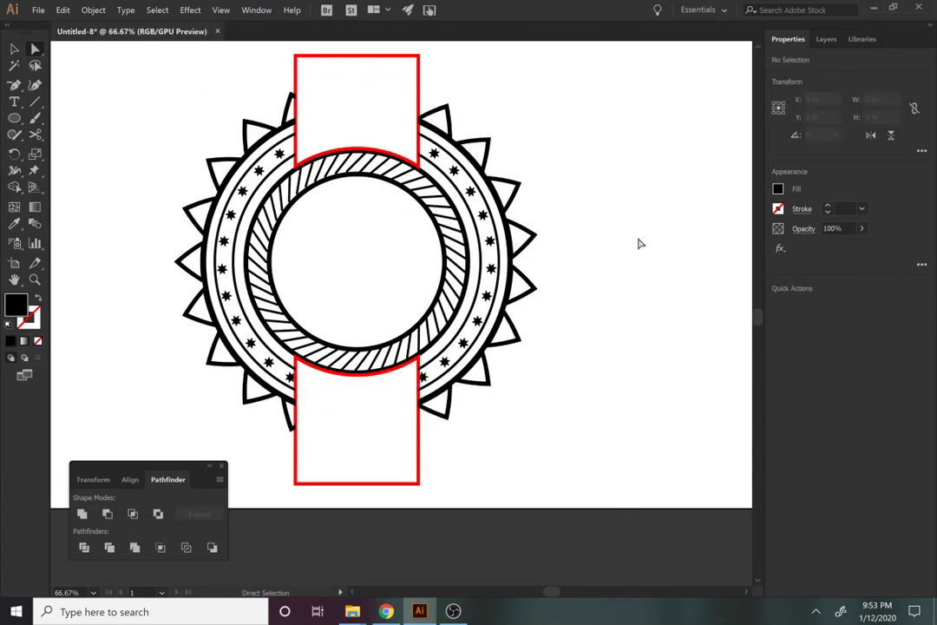
# Add anchor points to the red-outlined cut pieces and try pulling the lower piece's bottom edge downward
pyautogui.press('v')
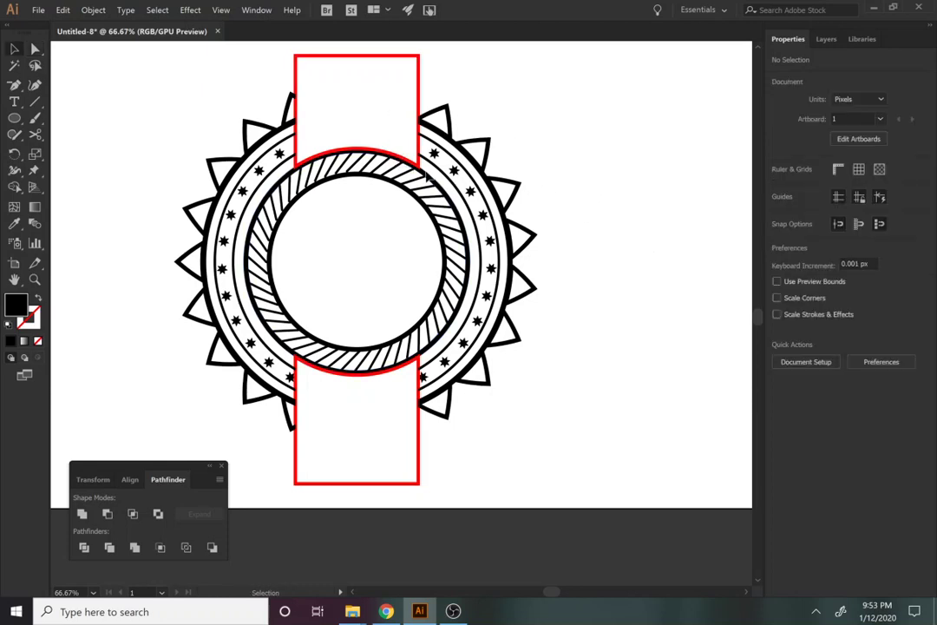
pyautogui.press('a')
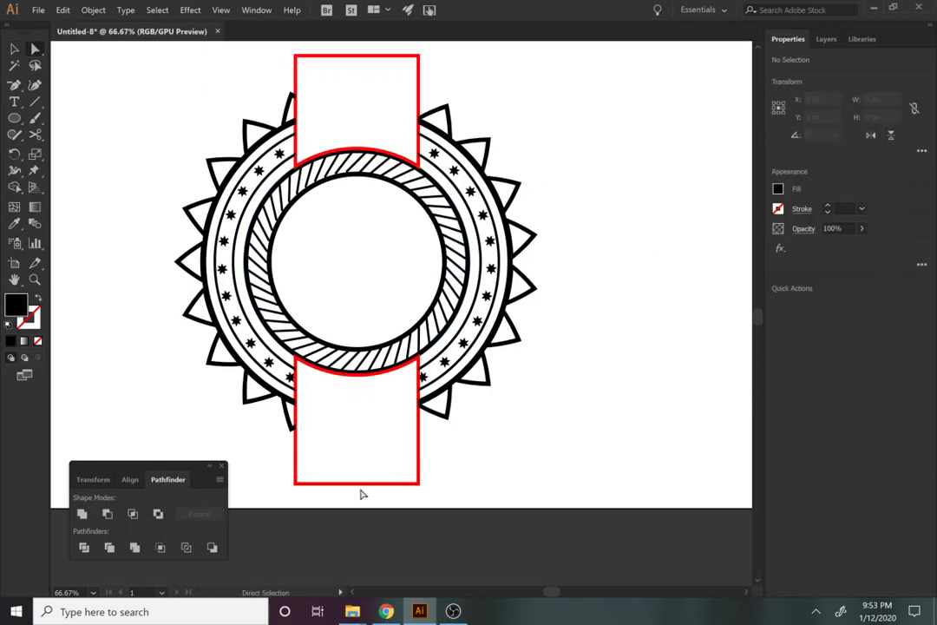
pyautogui.press('v')
pyautogui.click(356, 488)
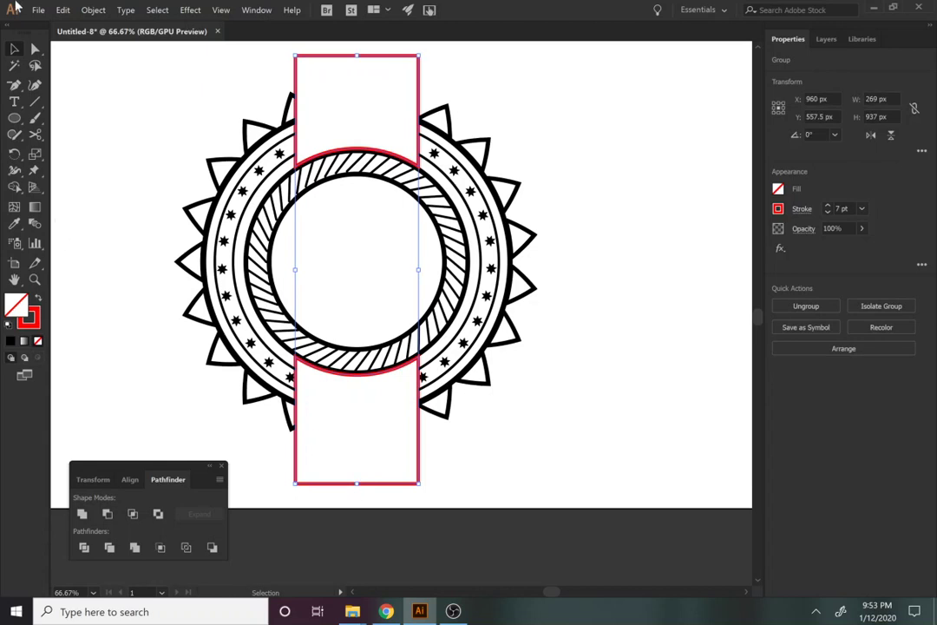
pyautogui.click(93, 10)
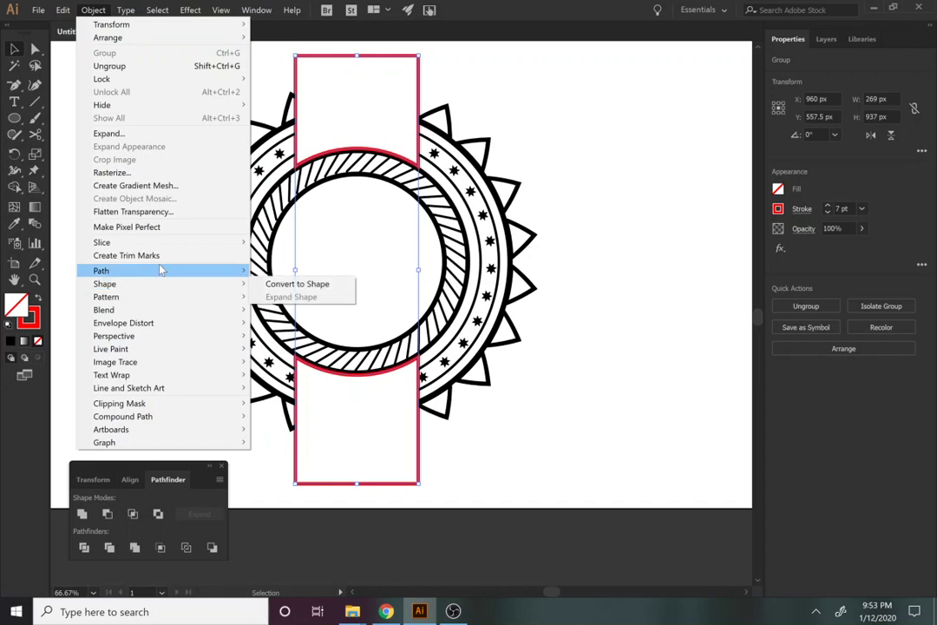
pyautogui.moveTo(228, 272)
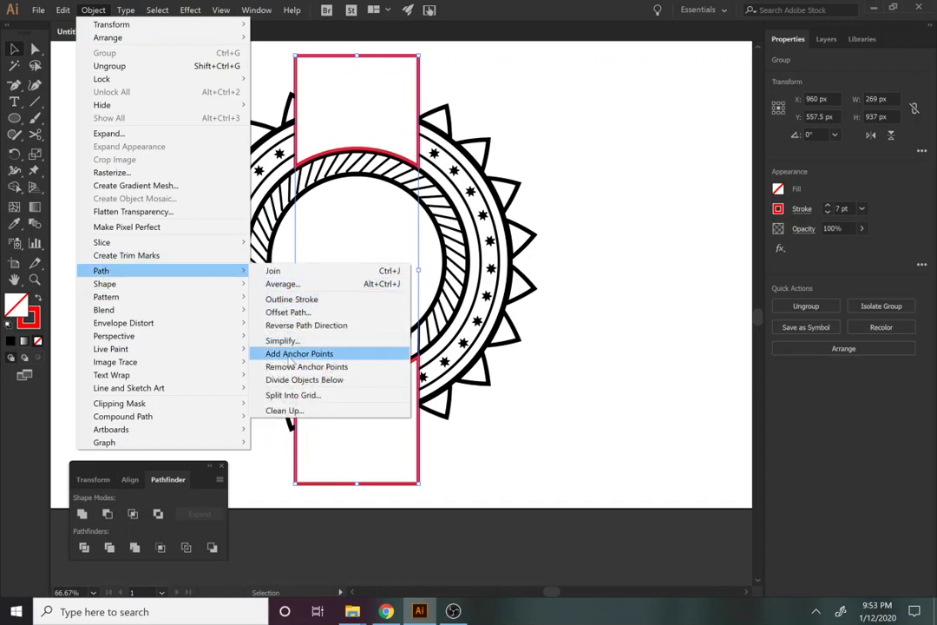
pyautogui.click(448, 456)
pyautogui.click(533, 546)
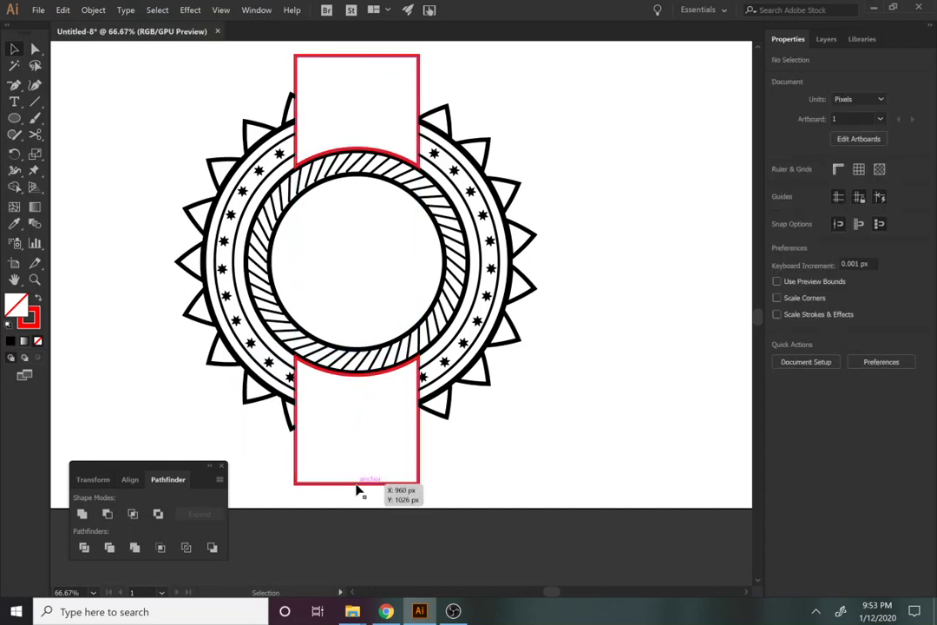
pyautogui.click(362, 482)
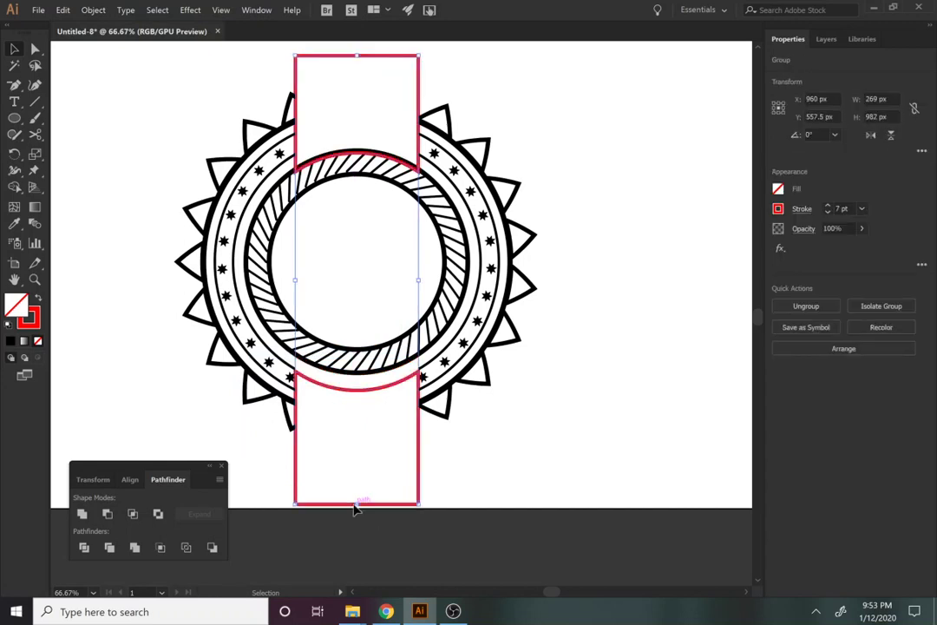
pyautogui.click(397, 518)
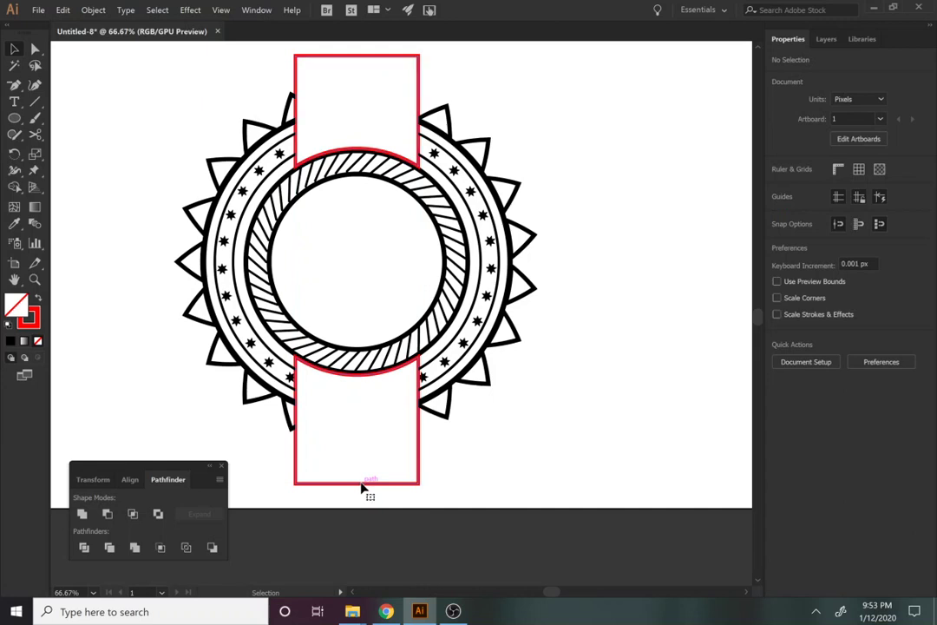
# Add a second set of anchor points to the red-outlined pieces, then undo a downward stretch of the group
pyautogui.click(319, 482)
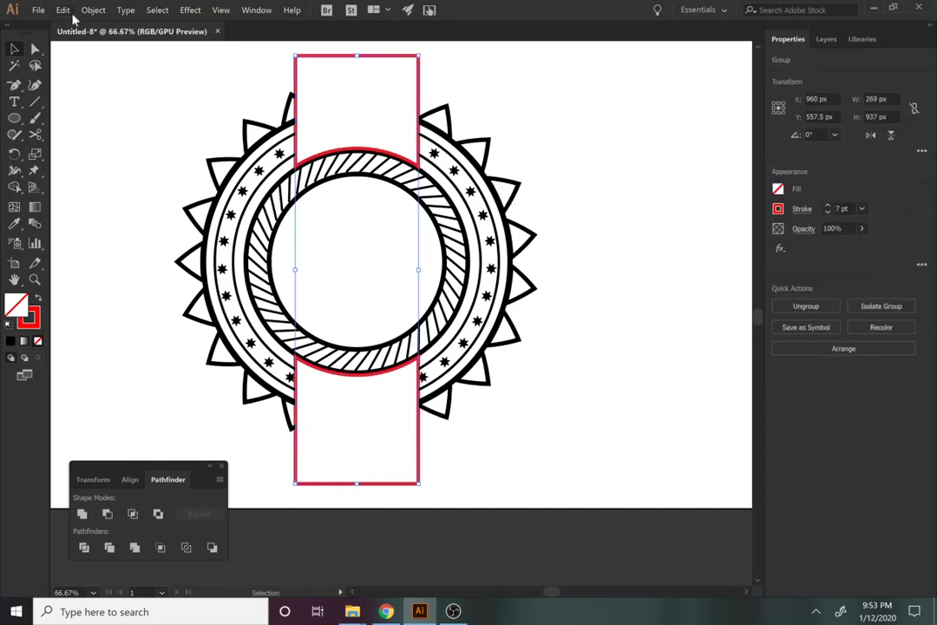
pyautogui.click(93, 10)
pyautogui.moveTo(113, 271)
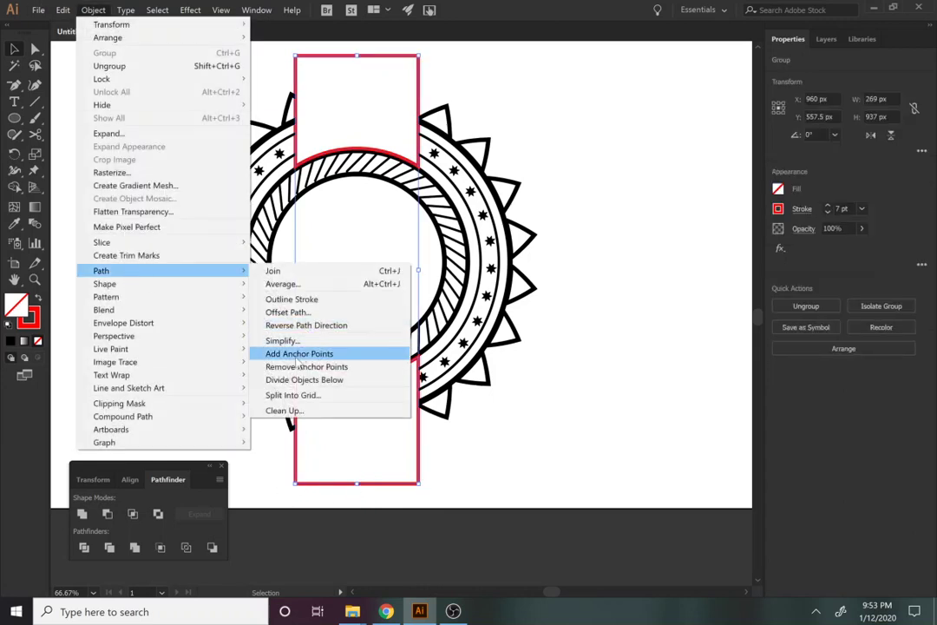
pyautogui.click(298, 354)
pyautogui.moveTo(358, 486); pyautogui.dragTo(358, 506)
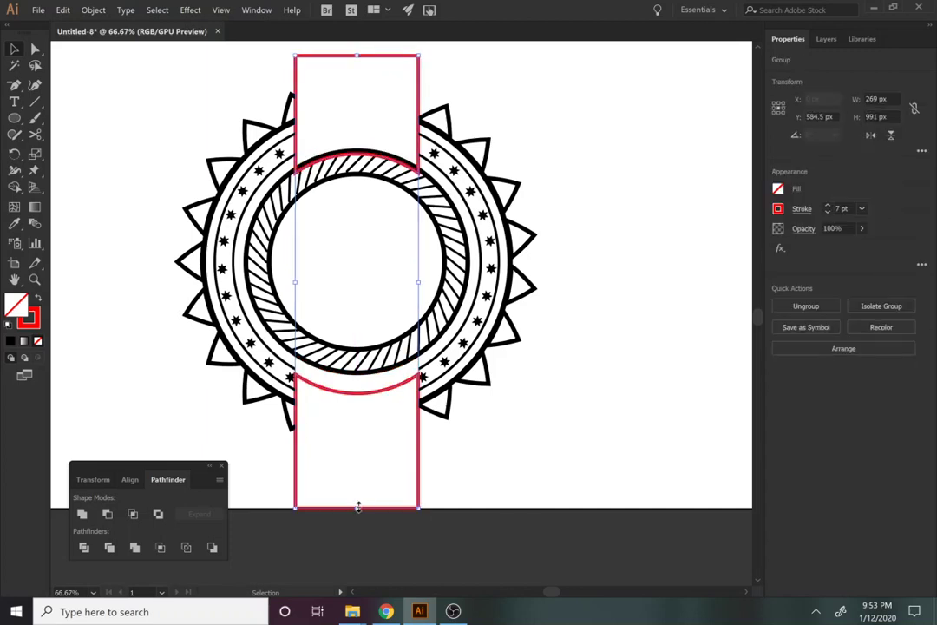
pyautogui.hotkey('ctrl', 'z')
# Try pulling the middle anchor point of the lower red piece's bottom edge downward, then undo the move
pyautogui.press('z')
pyautogui.click(357, 500)
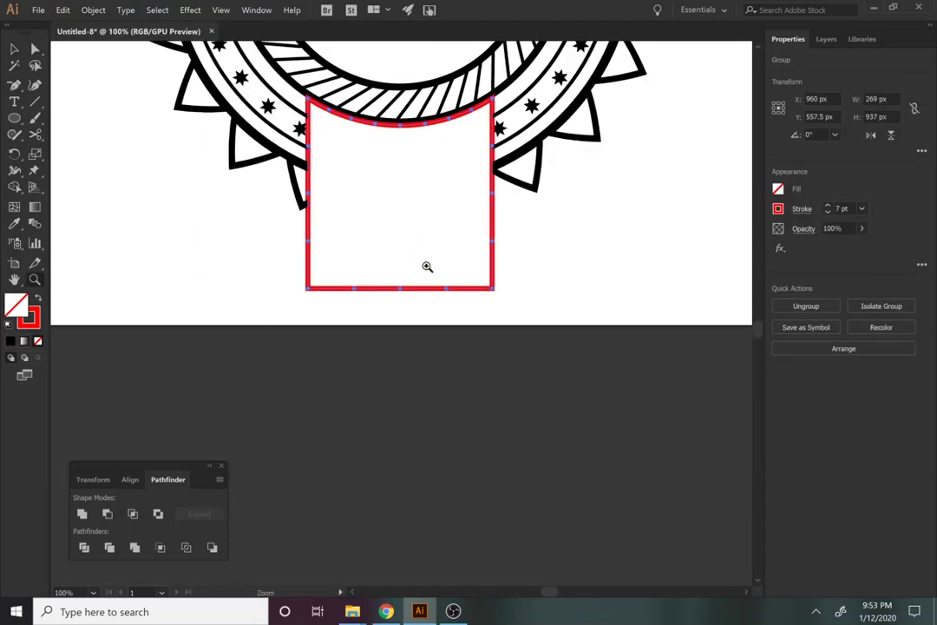
pyautogui.press('v')
pyautogui.click(403, 323)
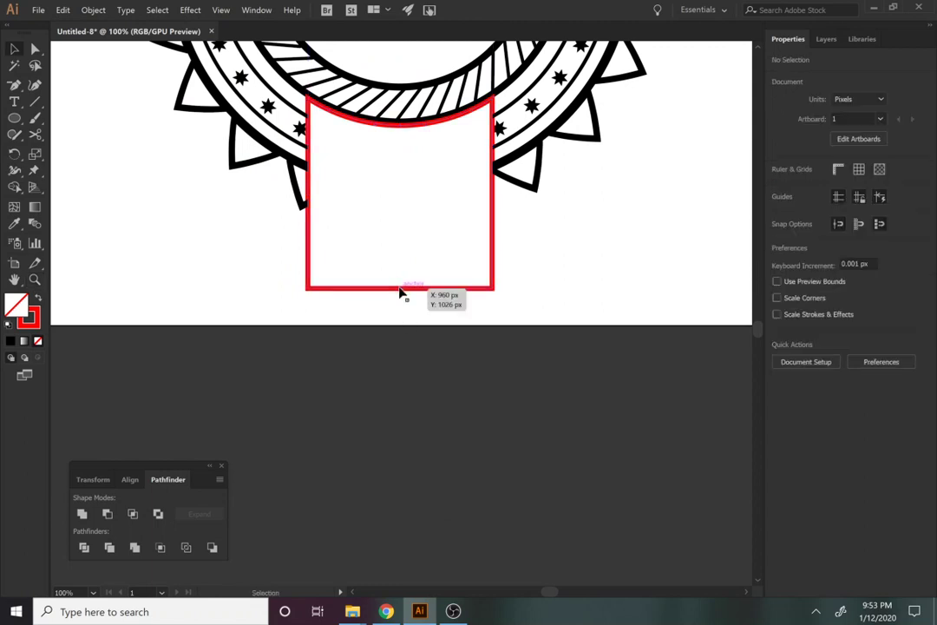
pyautogui.click(401, 290)
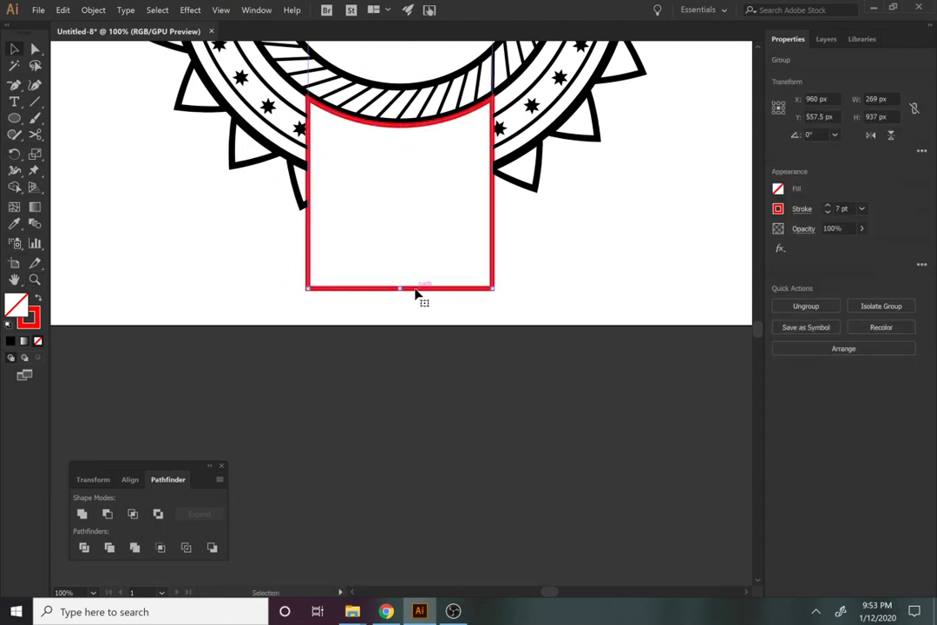
pyautogui.click(33, 49)
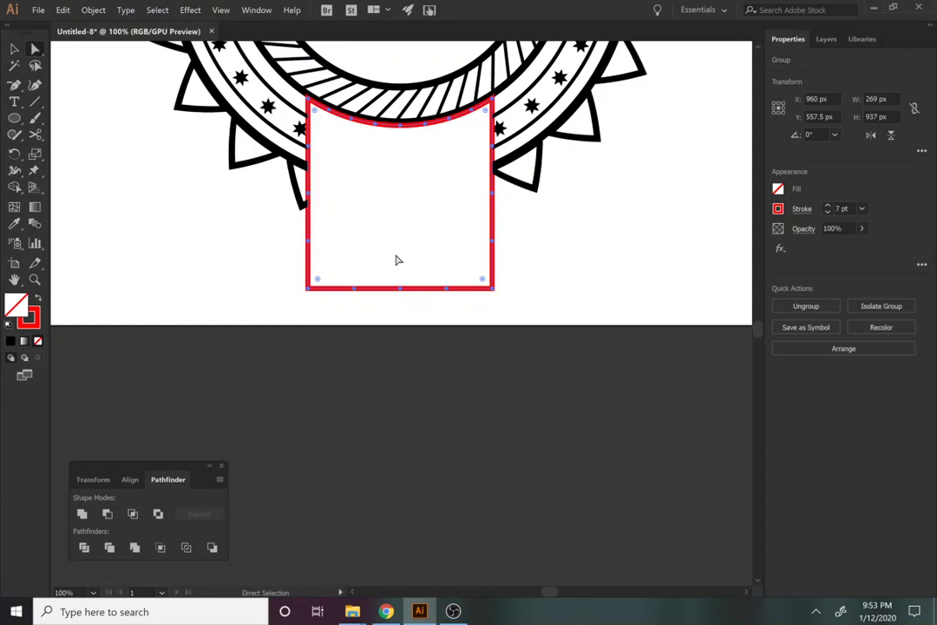
pyautogui.click(400, 290)
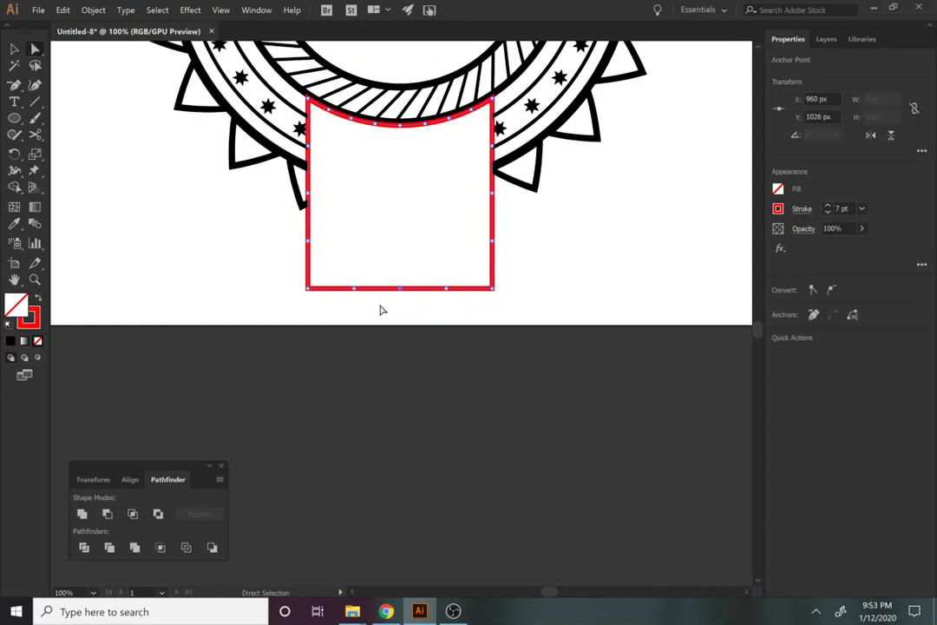
pyautogui.moveTo(400, 289); pyautogui.dragTo(400, 328)
pyautogui.hotkey('ctrl', 'z')
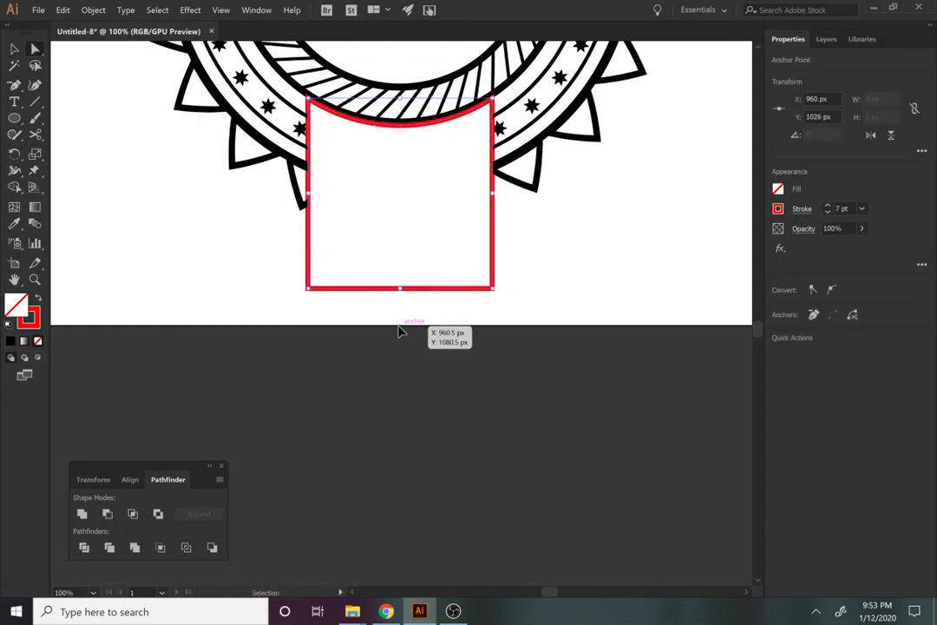
pyautogui.hotkey('ctrl', 'z')
pyautogui.click(412, 337)
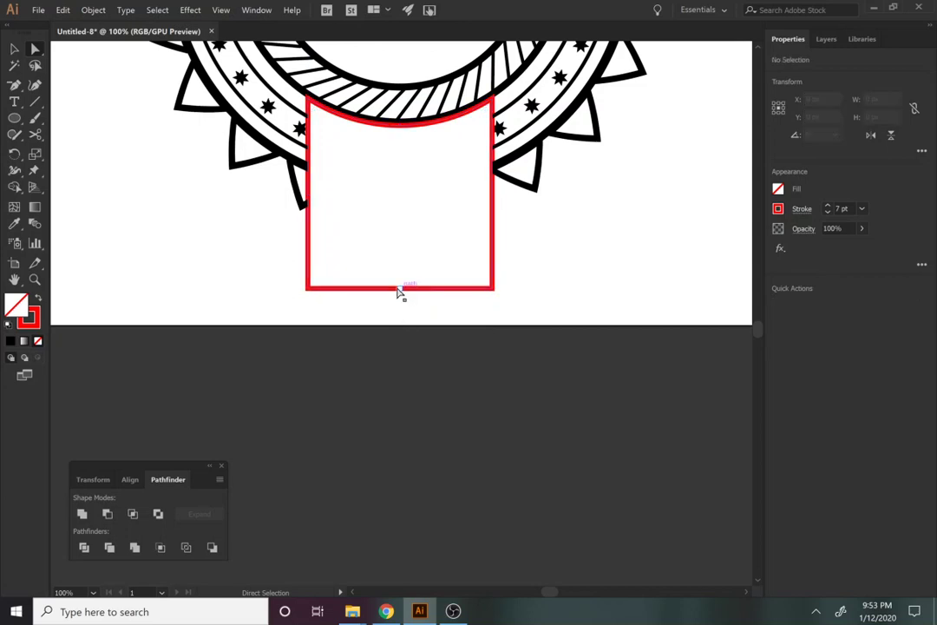
# Move the middle anchor point of the lower red piece's bottom edge straight down about 95 px to form a pointed end
pyautogui.click(400, 290)
pyautogui.moveTo(400, 291); pyautogui.dragTo(400, 354)
pyautogui.click(510, 363)
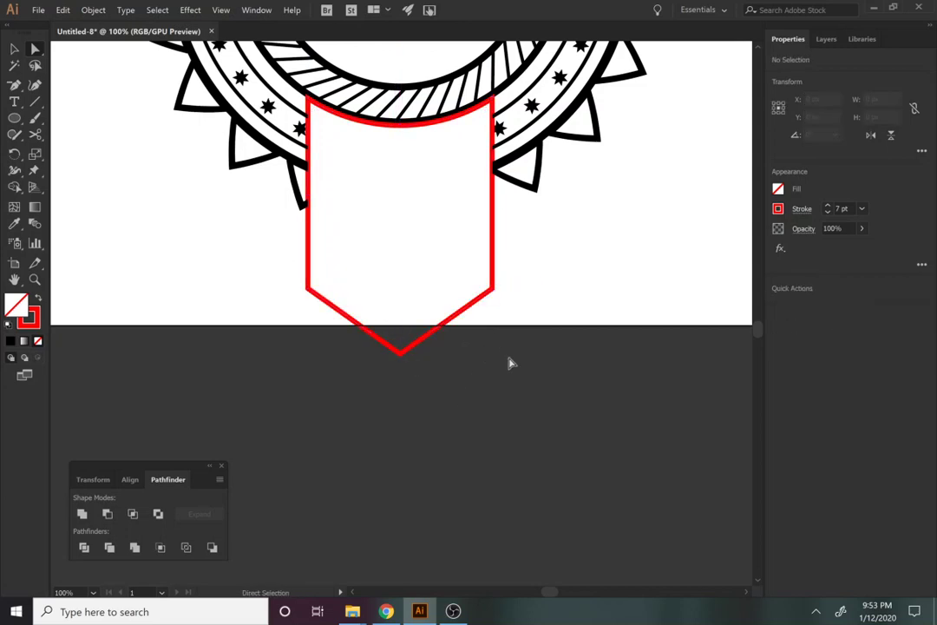
pyautogui.click(453, 325)
pyautogui.press('v')
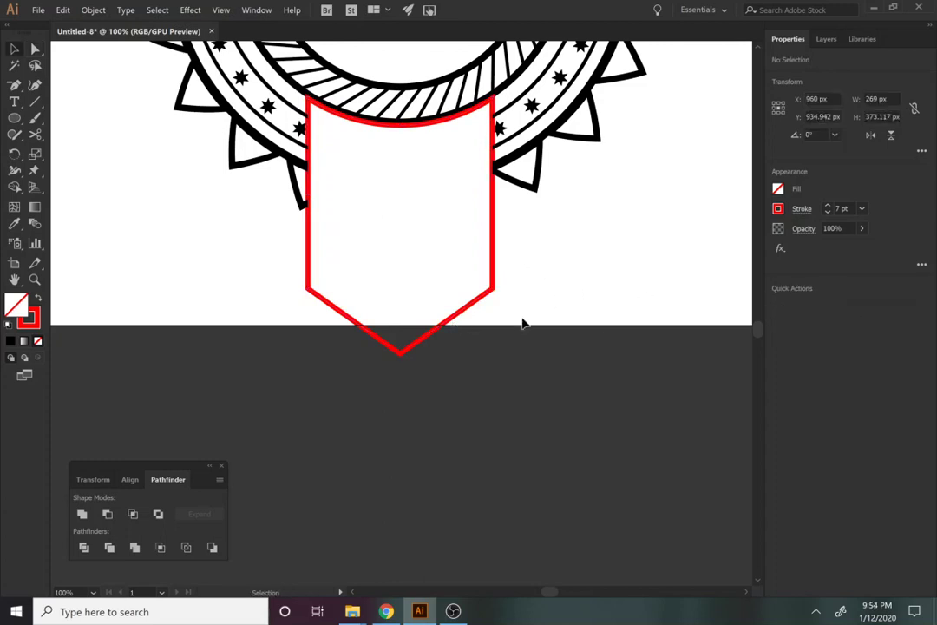
pyautogui.click(523, 323)
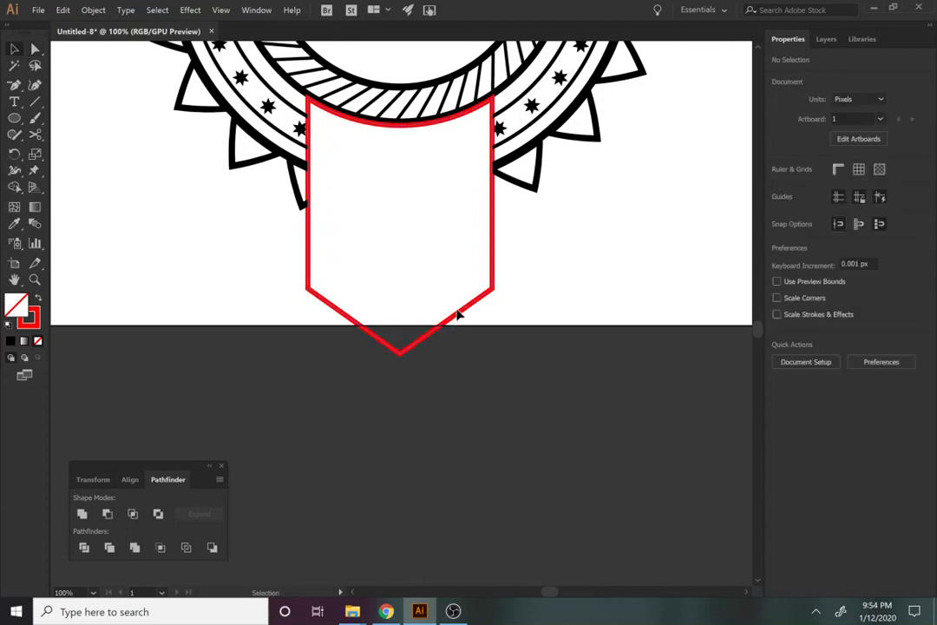
pyautogui.click(400, 346)
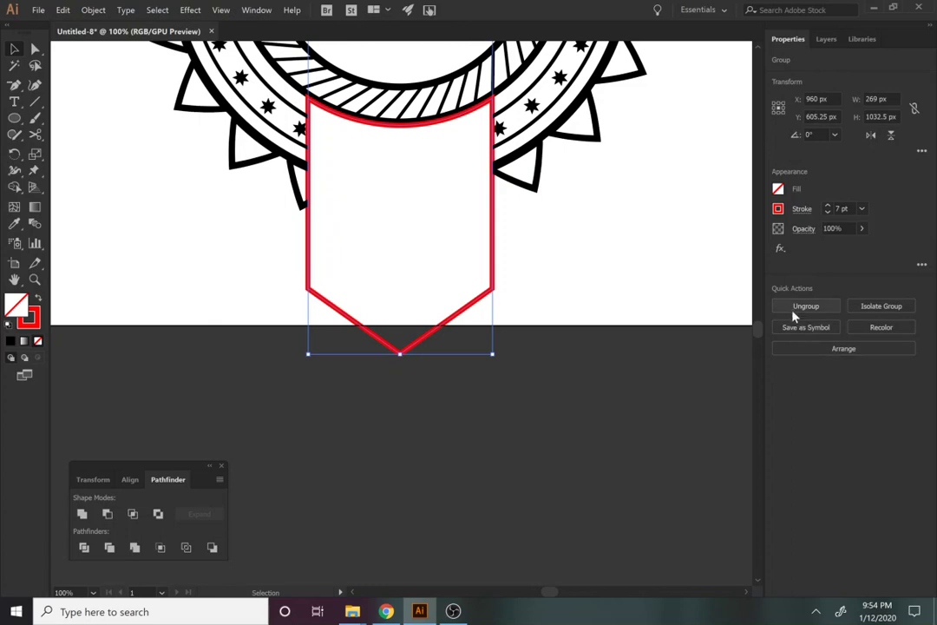
pyautogui.click(522, 345)
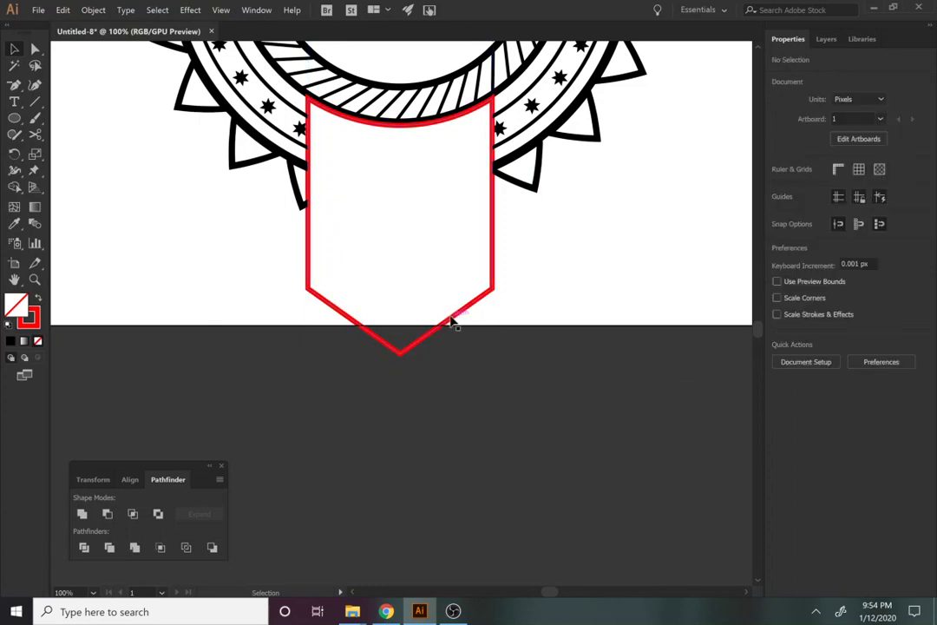
# Offset the paths of the red-outlined group by -20 px with miter joins to add an inner outline to both pieces
pyautogui.click(308, 209)
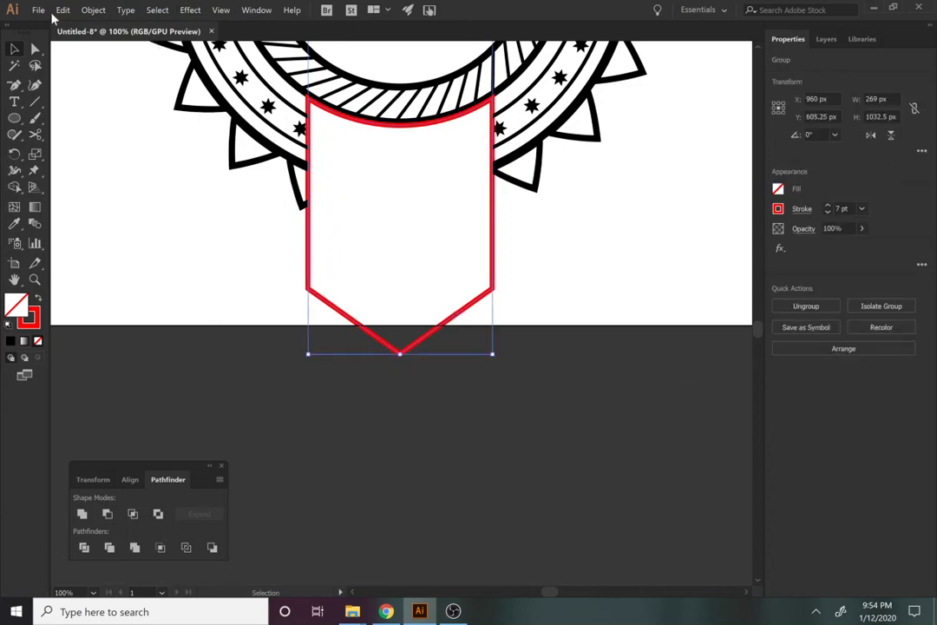
pyautogui.click(93, 11)
pyautogui.moveTo(130, 270)
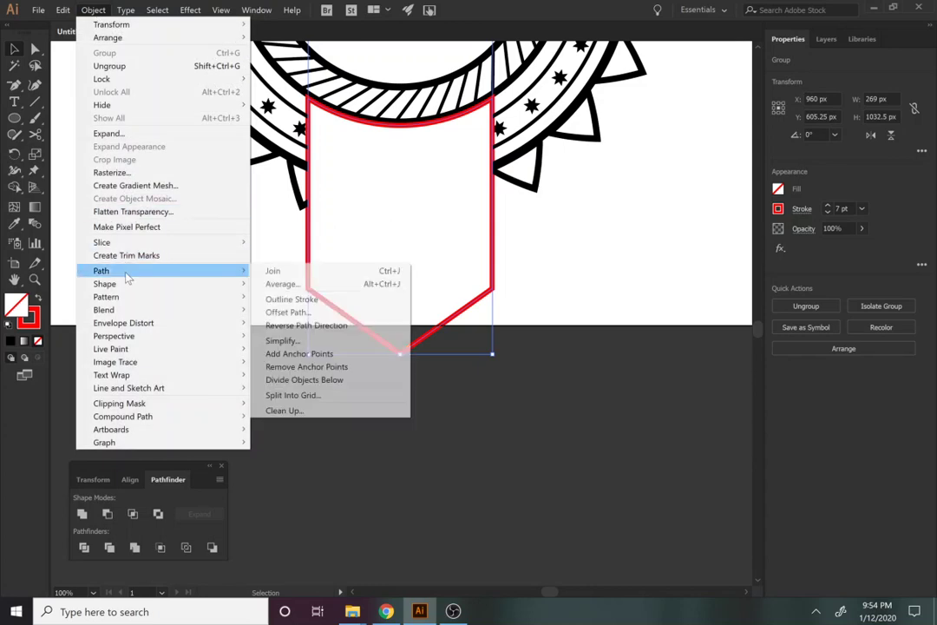
pyautogui.click(287, 312)
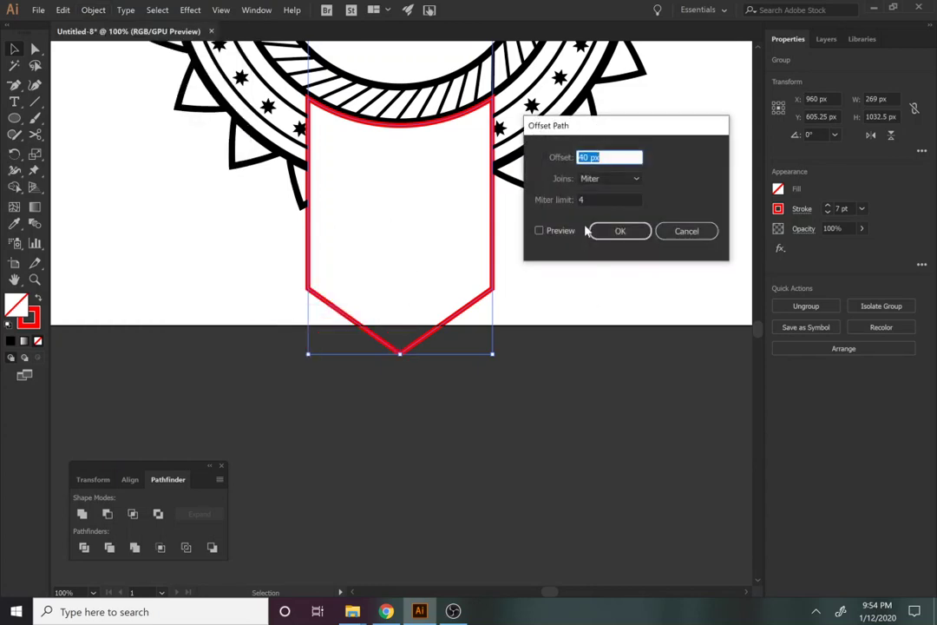
pyautogui.write('-10')
pyautogui.click(539, 231)
pyautogui.doubleClick(587, 155)
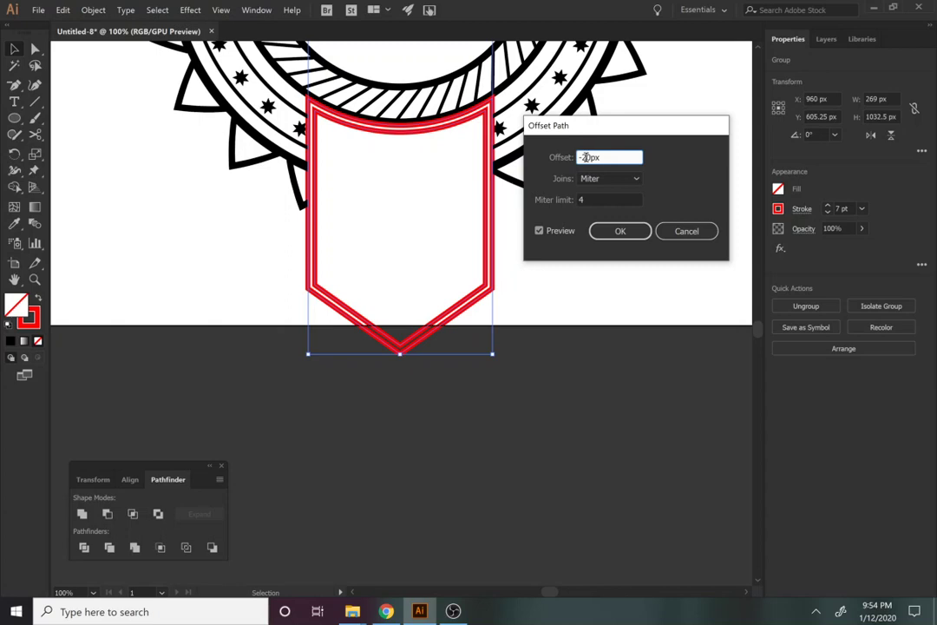
pyautogui.click(560, 231)
pyautogui.click(557, 234)
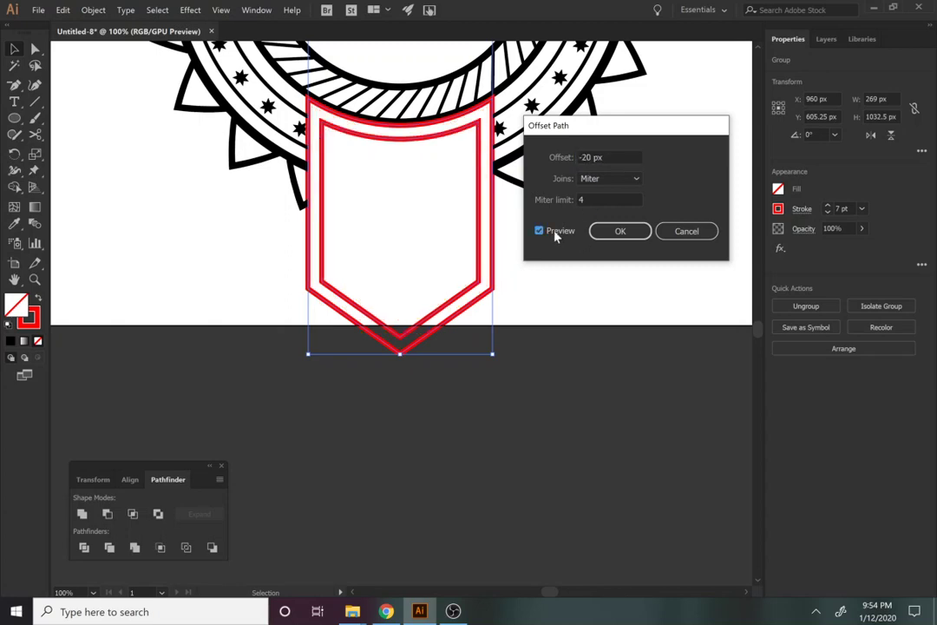
pyautogui.click(602, 231)
pyautogui.click(445, 386)
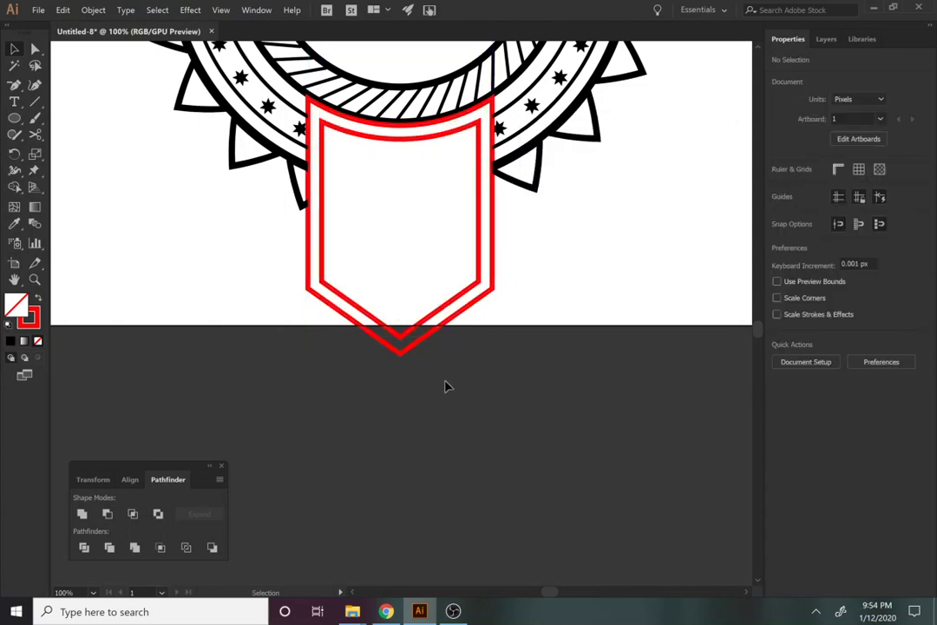
pyautogui.click(408, 344)
pyautogui.click(485, 450)
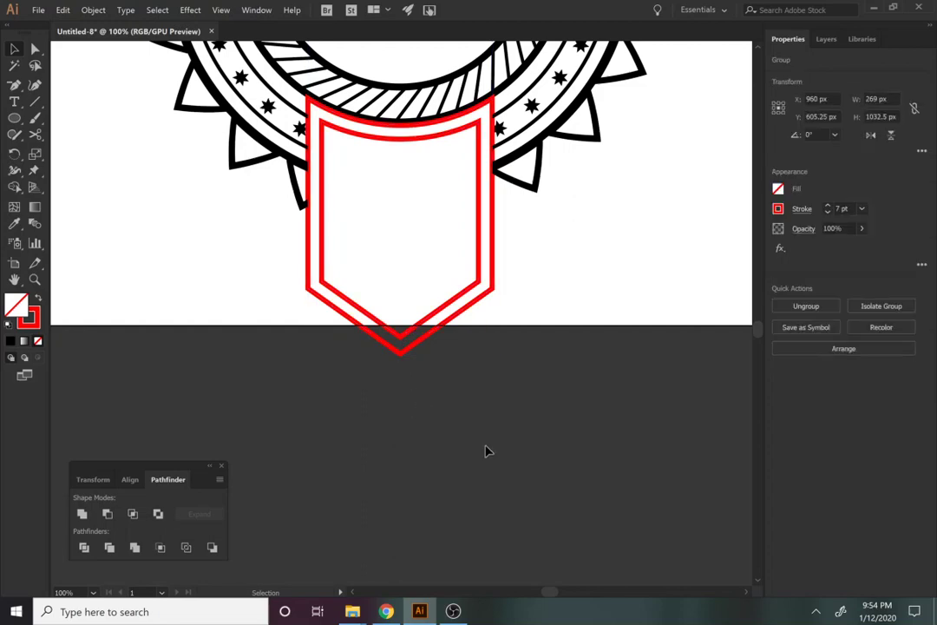
pyautogui.click(414, 341)
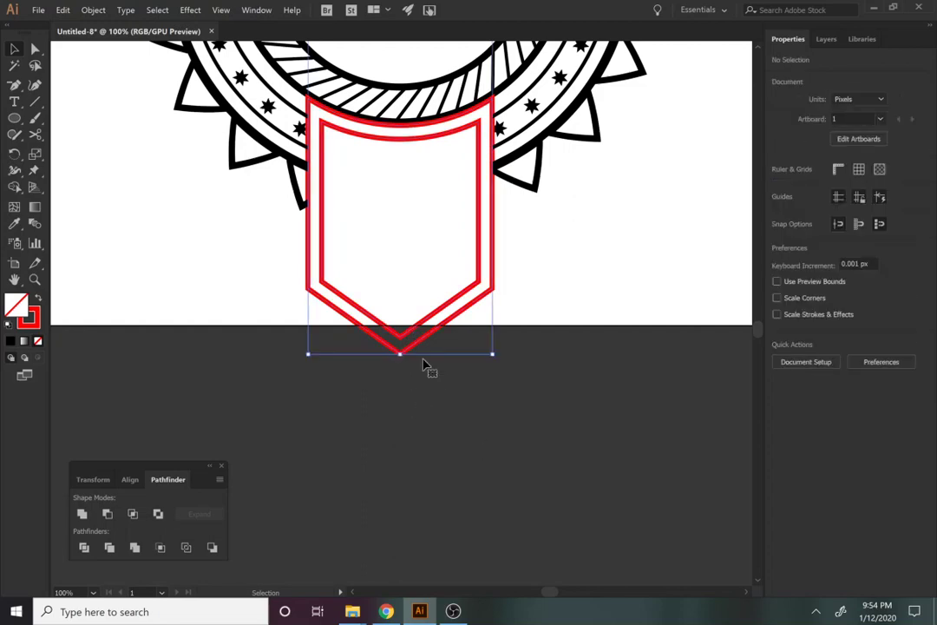
pyautogui.click(459, 420)
pyautogui.press('z')
pyautogui.keyDown('alt'); pyautogui.click(388, 269); pyautogui.keyUp('alt')
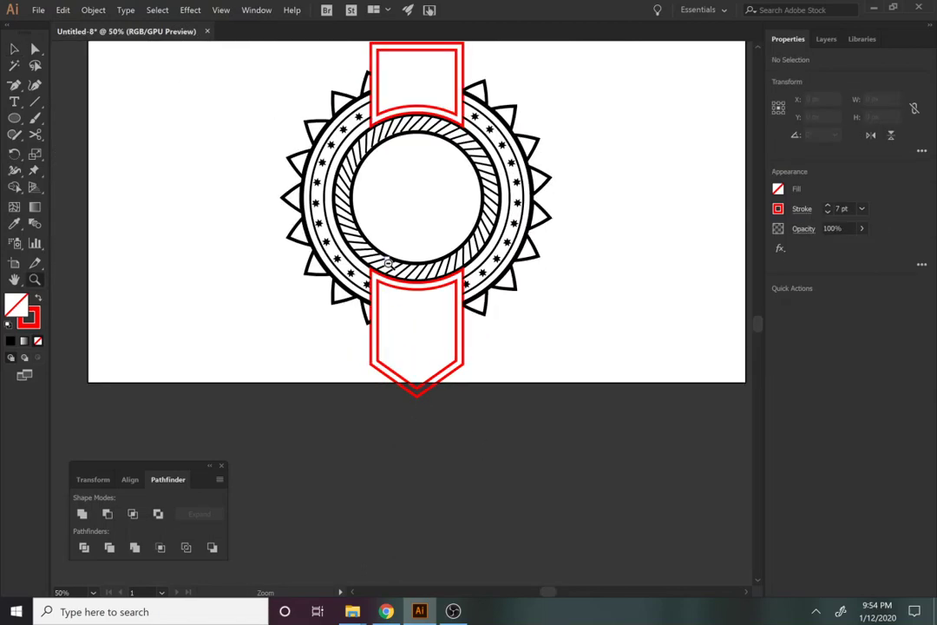
pyautogui.keyDown('alt'); pyautogui.click(453, 351); pyautogui.keyUp('alt')
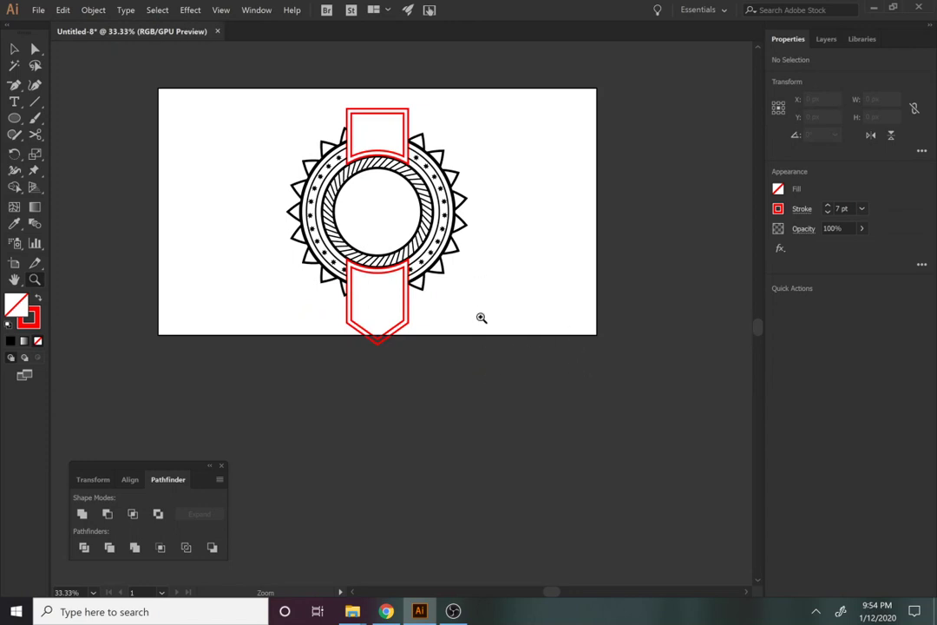
pyautogui.press('v')
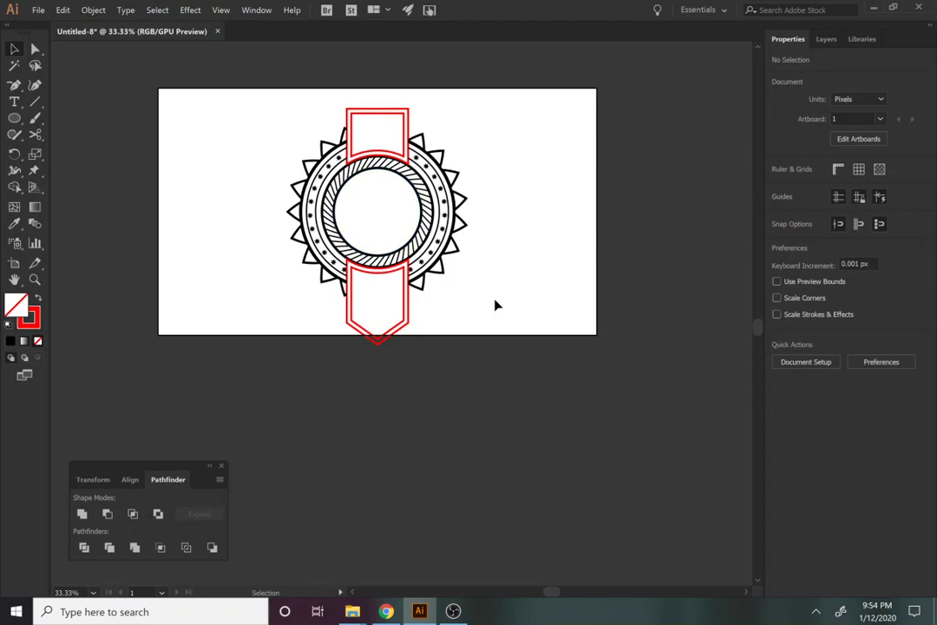
# Try enlarging the black ring around the central circle and scaling down the group of slanted lines, then undo both changes
pyautogui.press('z')
pyautogui.click(393, 241)
pyautogui.click(382, 303)
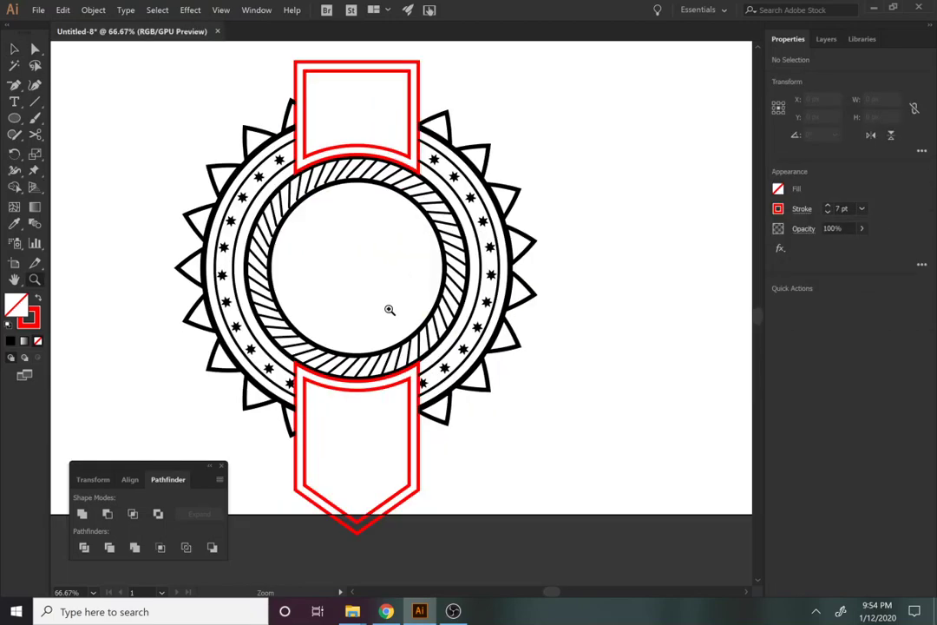
pyautogui.click(386, 278)
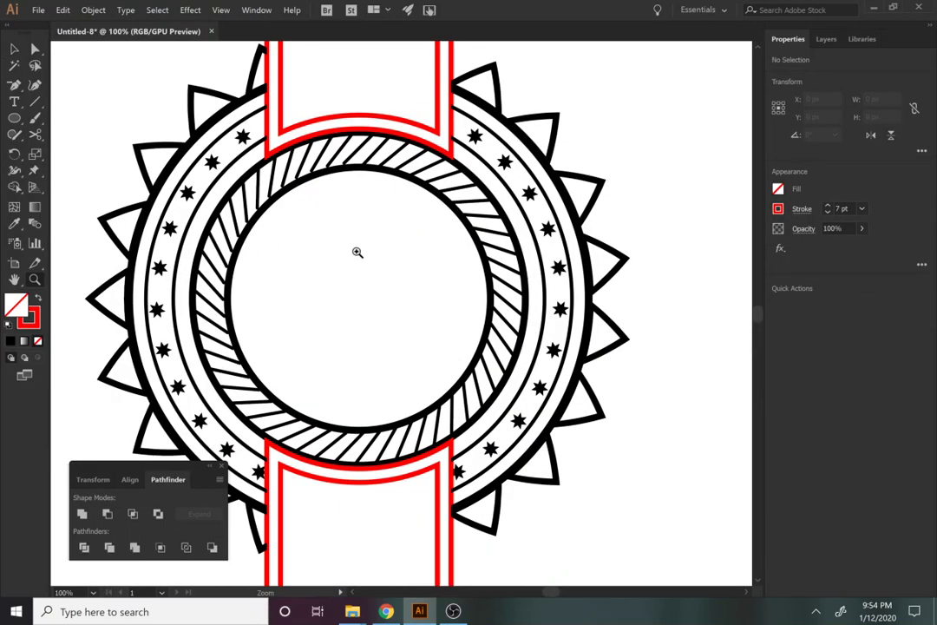
pyautogui.press('v')
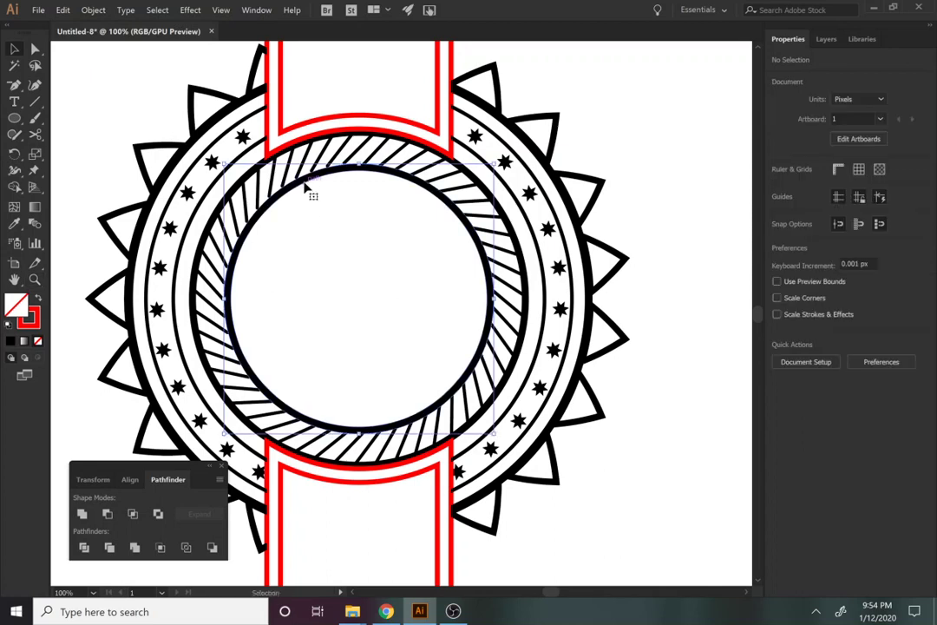
pyautogui.click(305, 187)
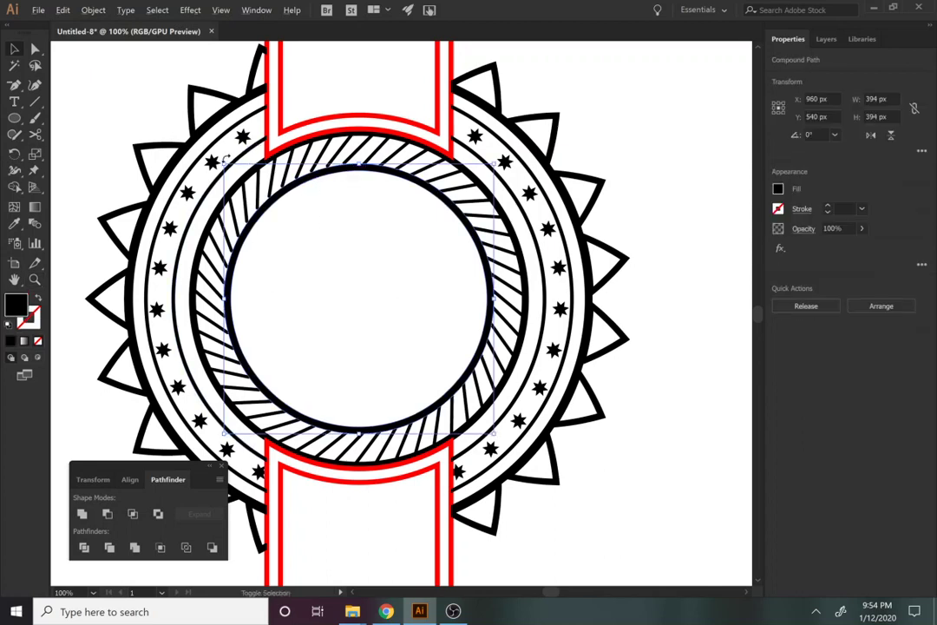
pyautogui.moveTo(223, 162); pyautogui.dragTo(211, 154)
pyautogui.click(674, 431)
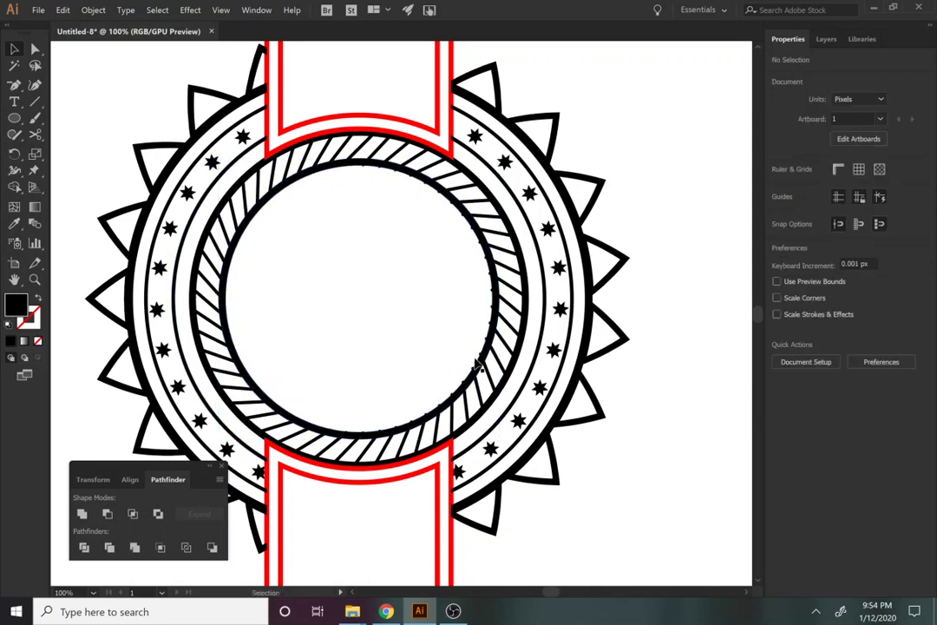
pyautogui.click(501, 394)
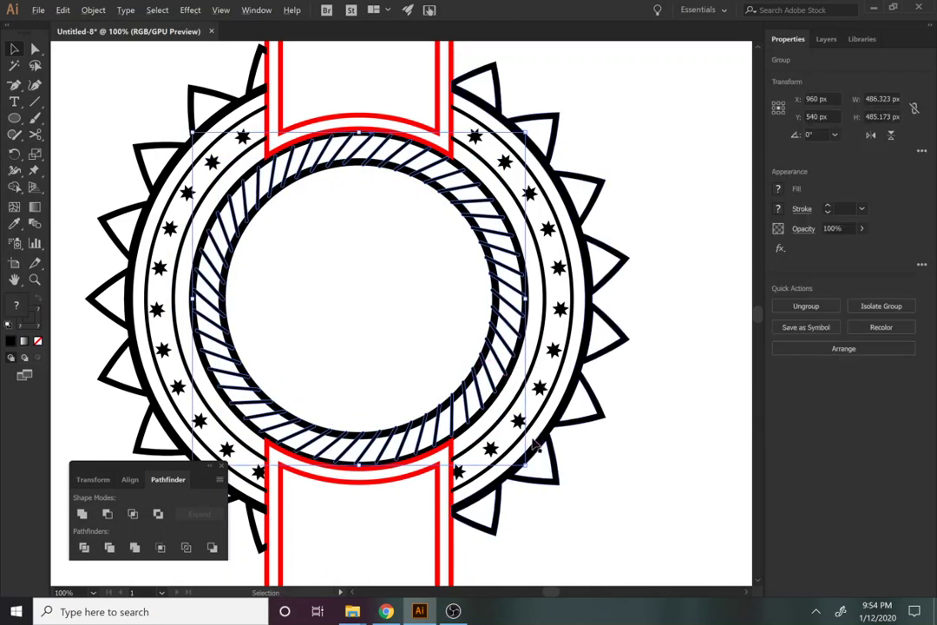
pyautogui.moveTo(528, 463); pyautogui.dragTo(525, 460)
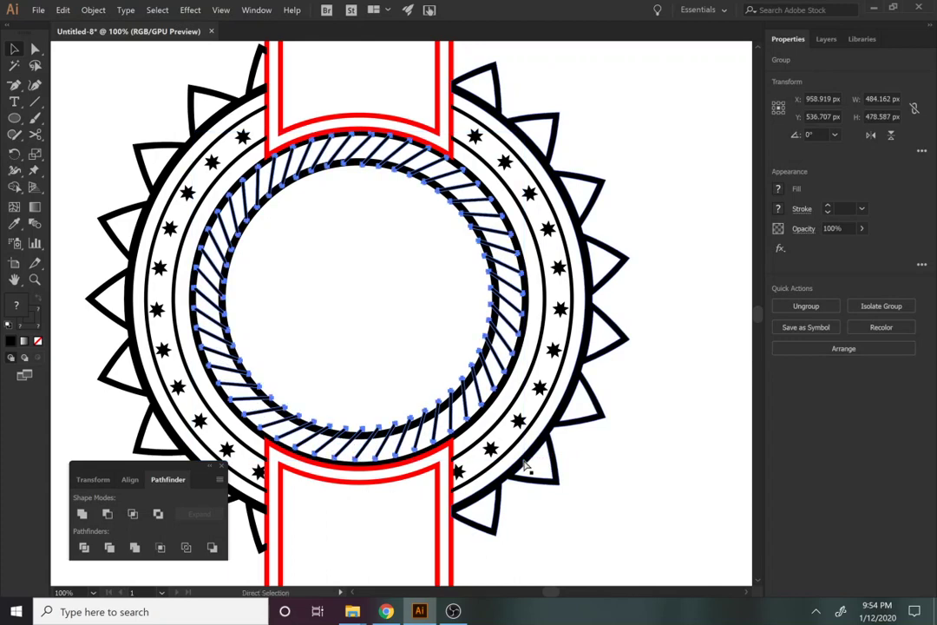
pyautogui.hotkey('ctrl', 'z')
pyautogui.hotkey('ctrl', 'z')
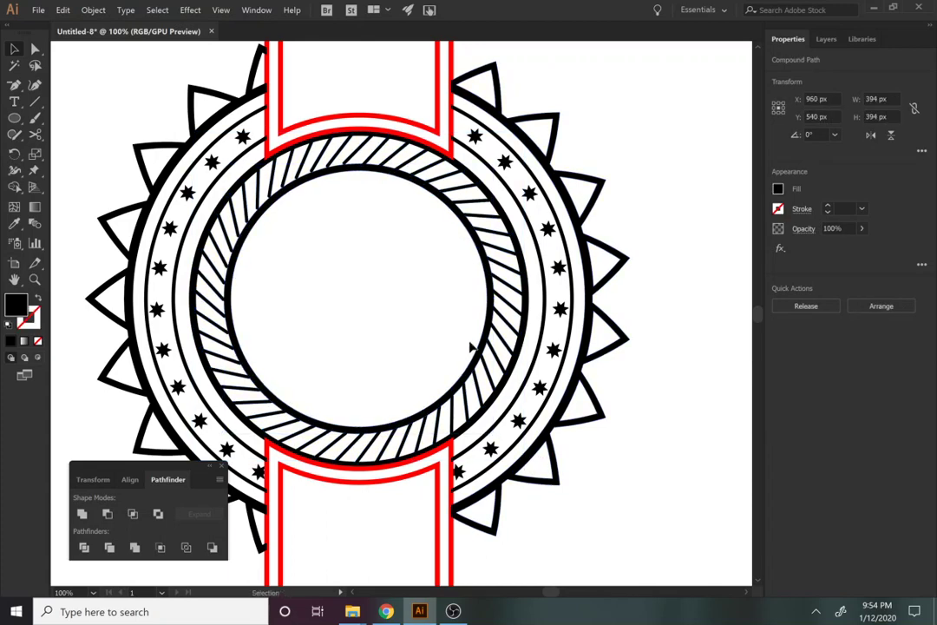
# Thicken the black ring around the central circle by adding a stroke to it
pyautogui.click(473, 354)
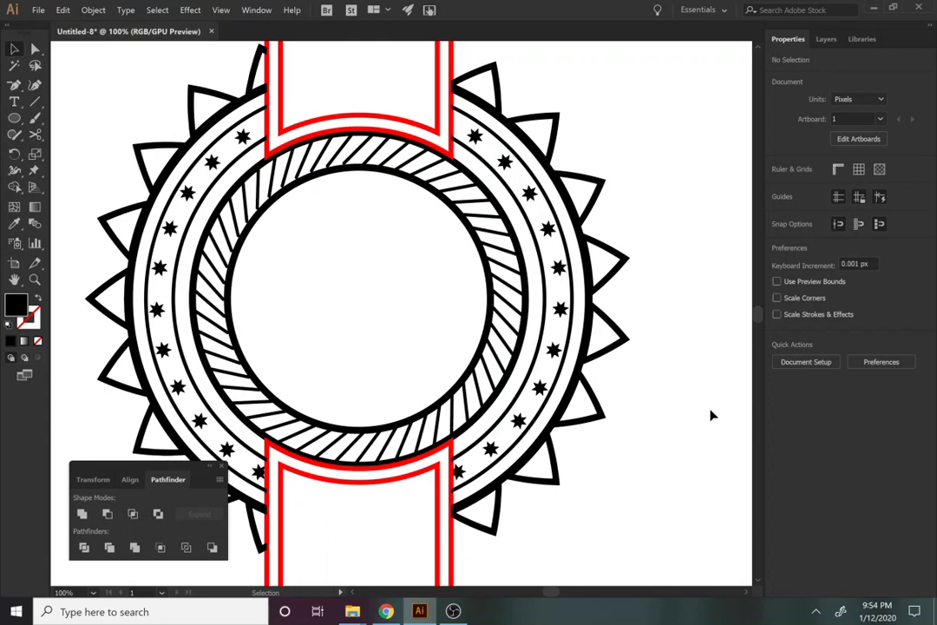
pyautogui.click(298, 182)
pyautogui.click(355, 228)
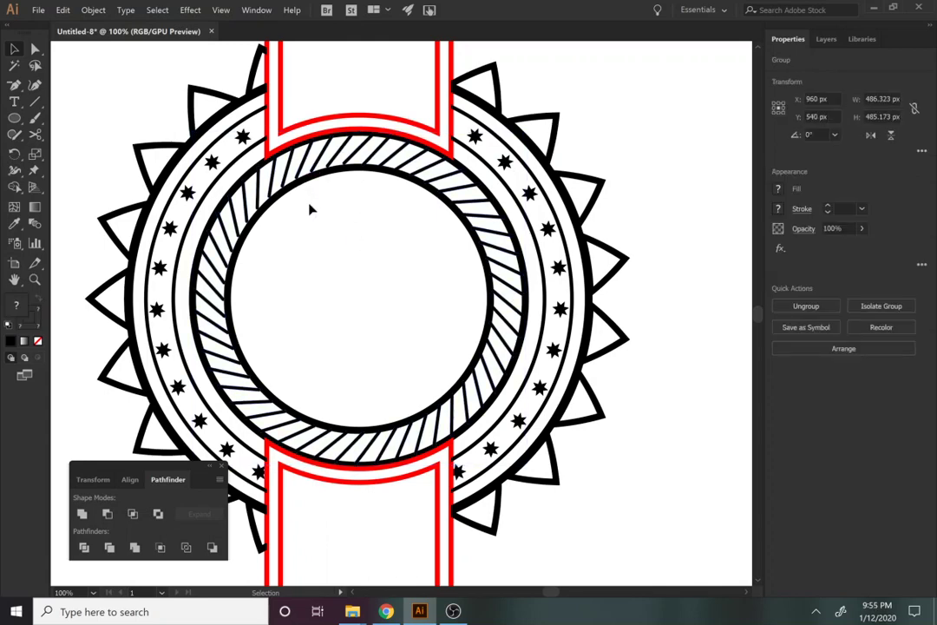
pyautogui.click(298, 200)
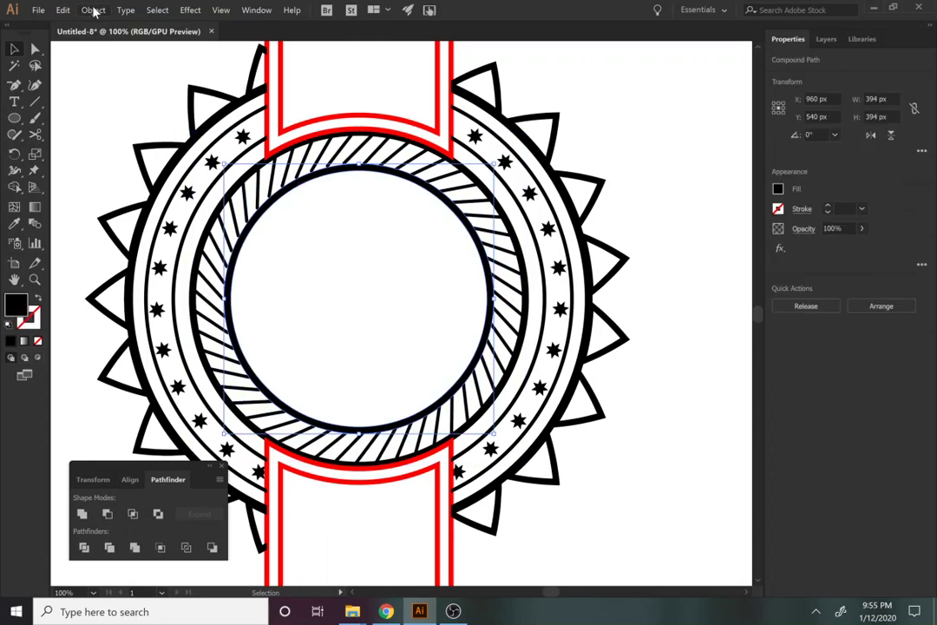
pyautogui.click(94, 11)
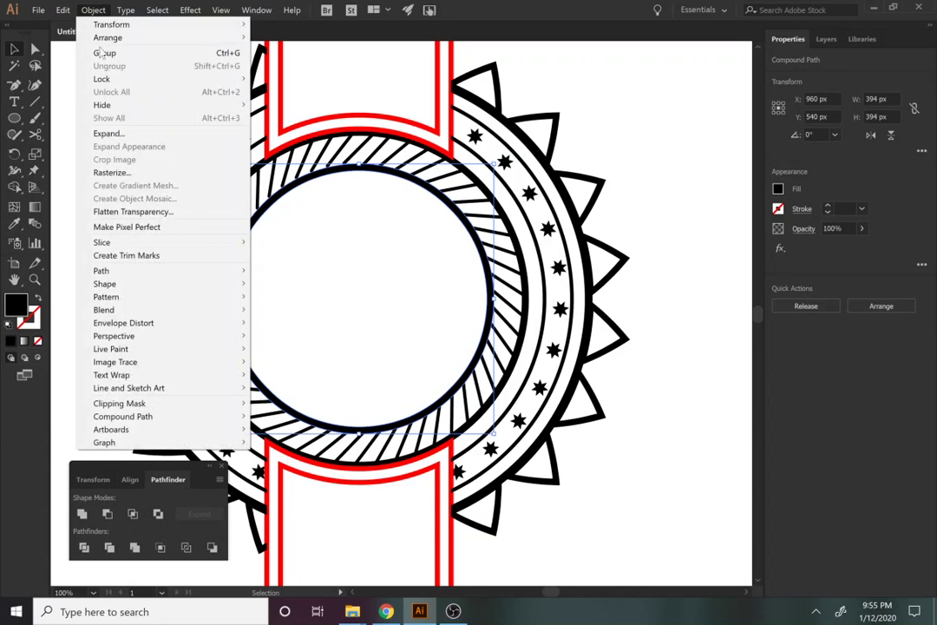
pyautogui.click(828, 210)
pyautogui.click(827, 206)
pyautogui.click(828, 206)
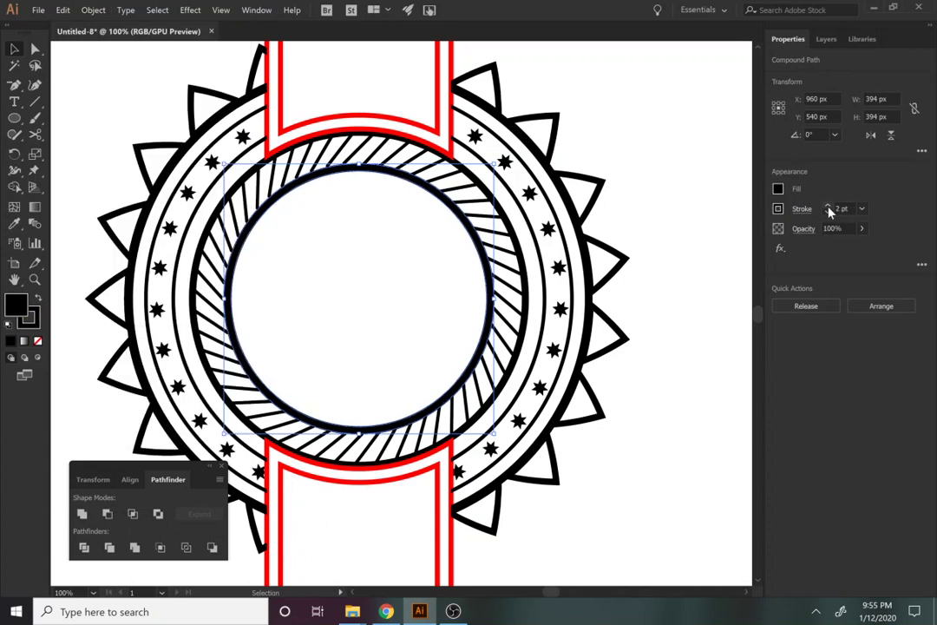
pyautogui.click(827, 207)
pyautogui.click(694, 247)
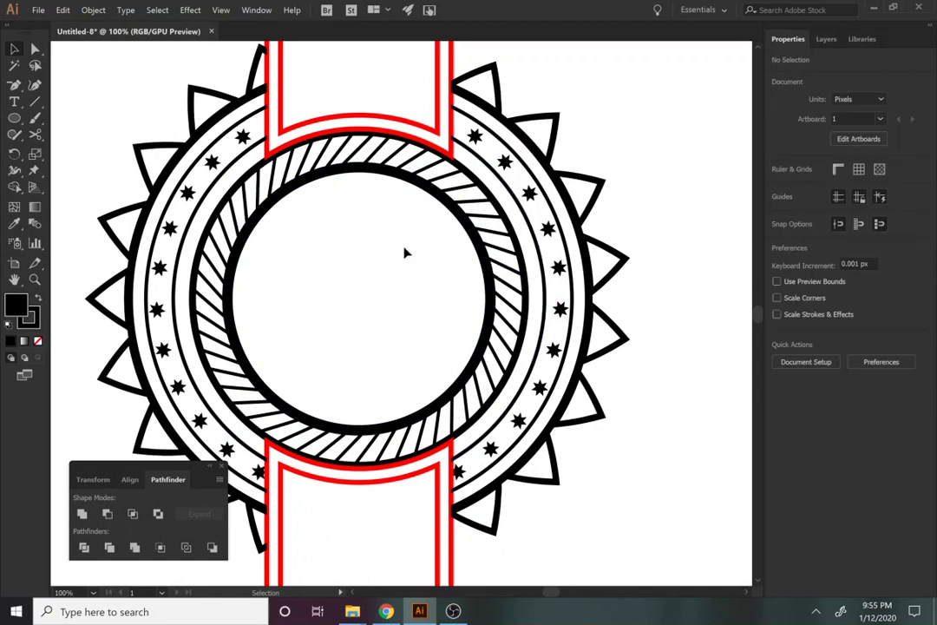
# Convert the strokes of the red ribbon group into filled shapes with Outline Stroke
pyautogui.click(441, 135)
pyautogui.click(93, 10)
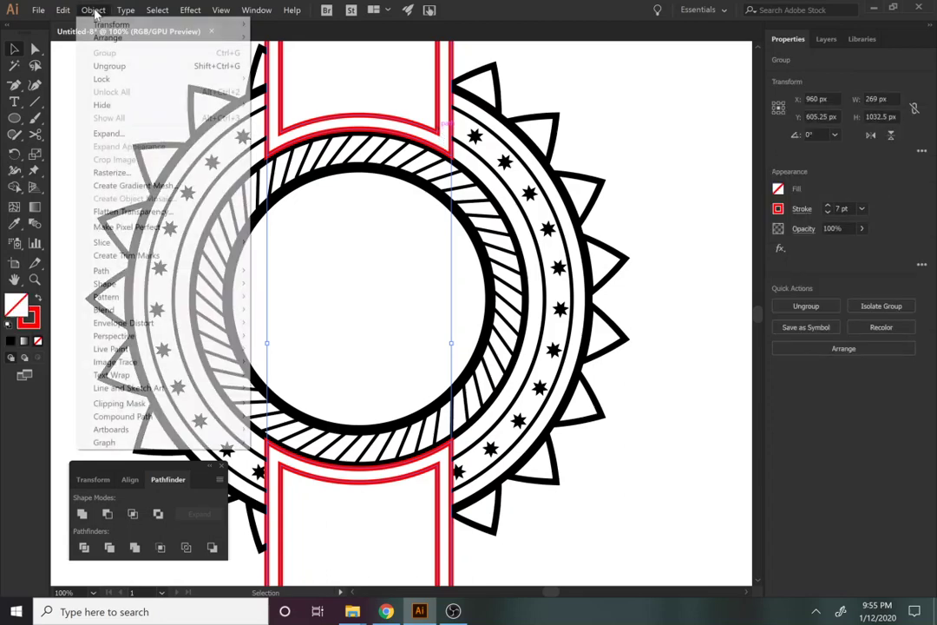
pyautogui.moveTo(140, 272)
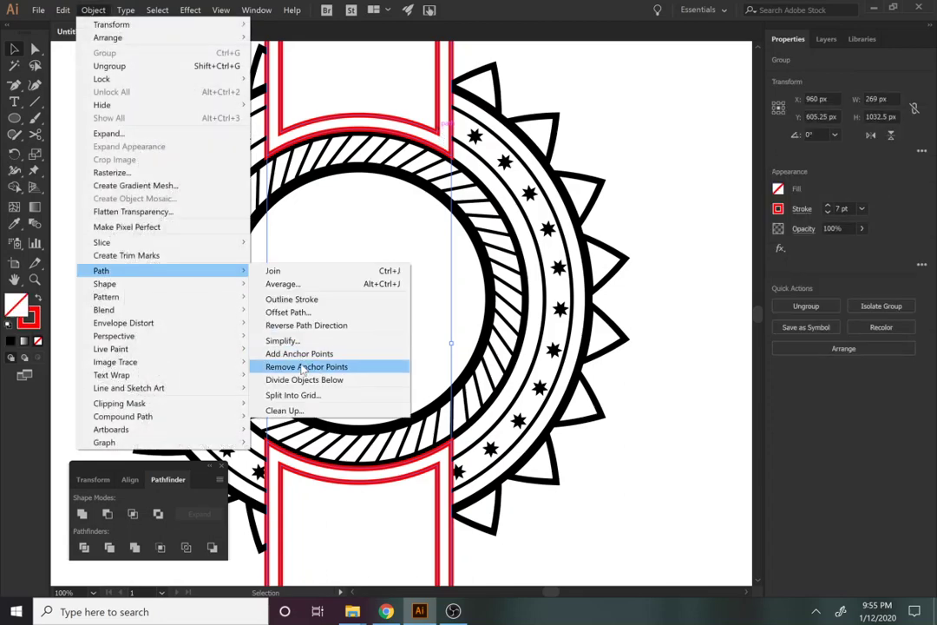
pyautogui.click(293, 298)
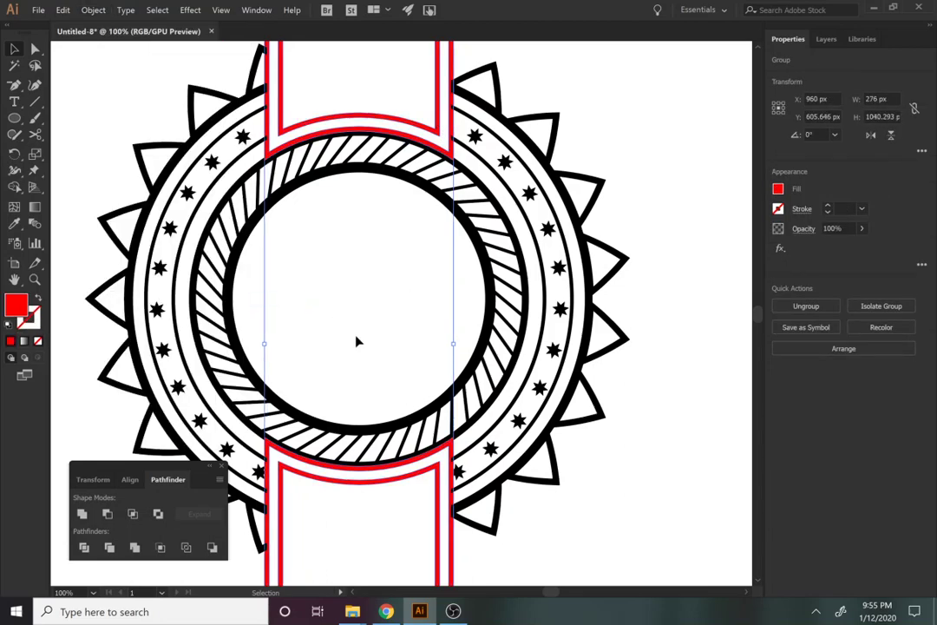
# Select all the badge and ribbon artwork and unite it into a single black shape
pyautogui.click(140, 149)
pyautogui.moveTo(69, 98); pyautogui.dragTo(665, 592)
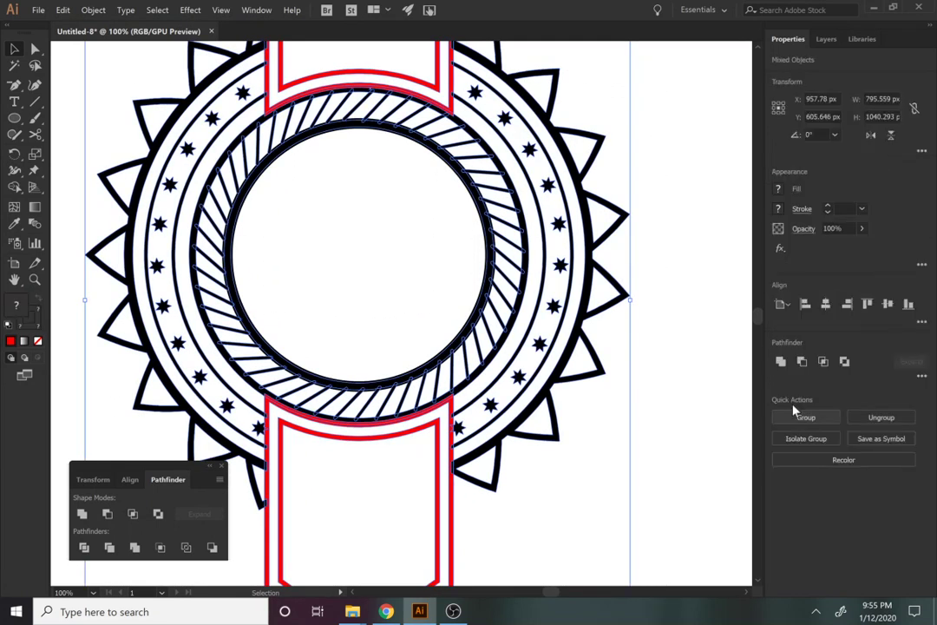
pyautogui.hotkey('ctrl', 'g')
pyautogui.click(694, 438)
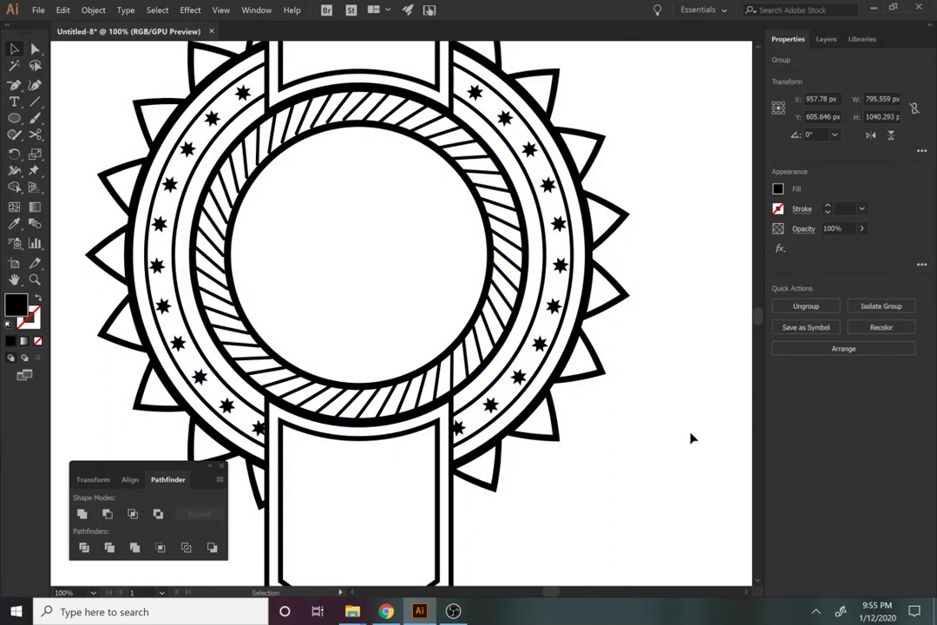
# Add the text "Best of!" inside the upper ribbon piece
pyautogui.press('z')
pyautogui.keyDown('alt'); pyautogui.click(649, 370); pyautogui.keyUp('alt')
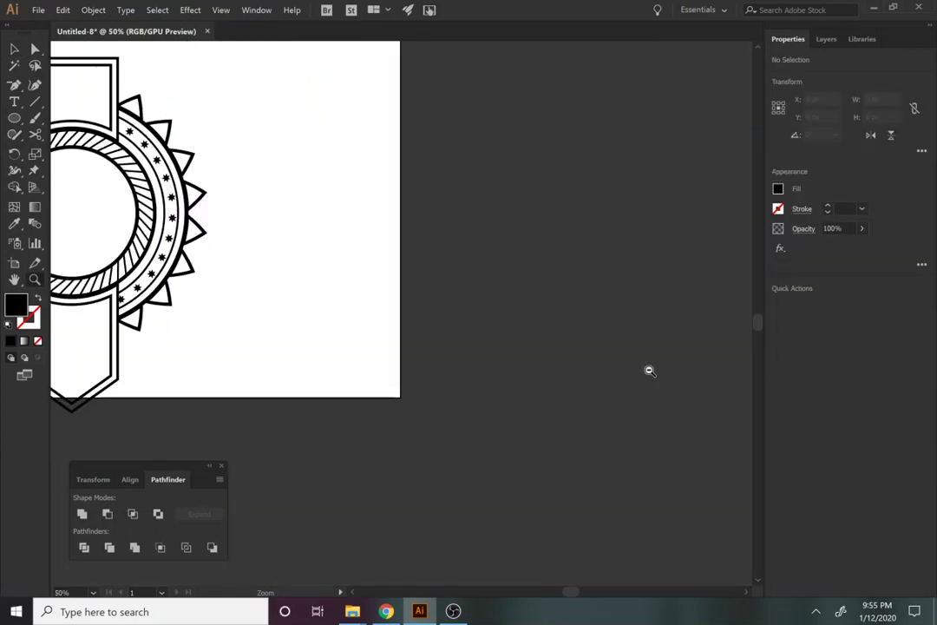
pyautogui.moveTo(404, 297); pyautogui.dragTo(606, 350)
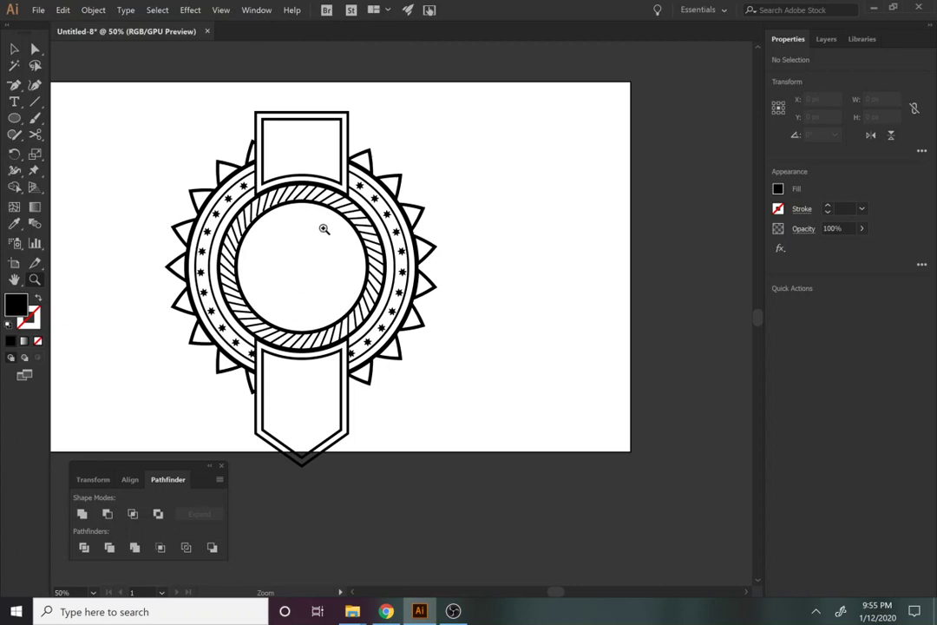
pyautogui.press('t')
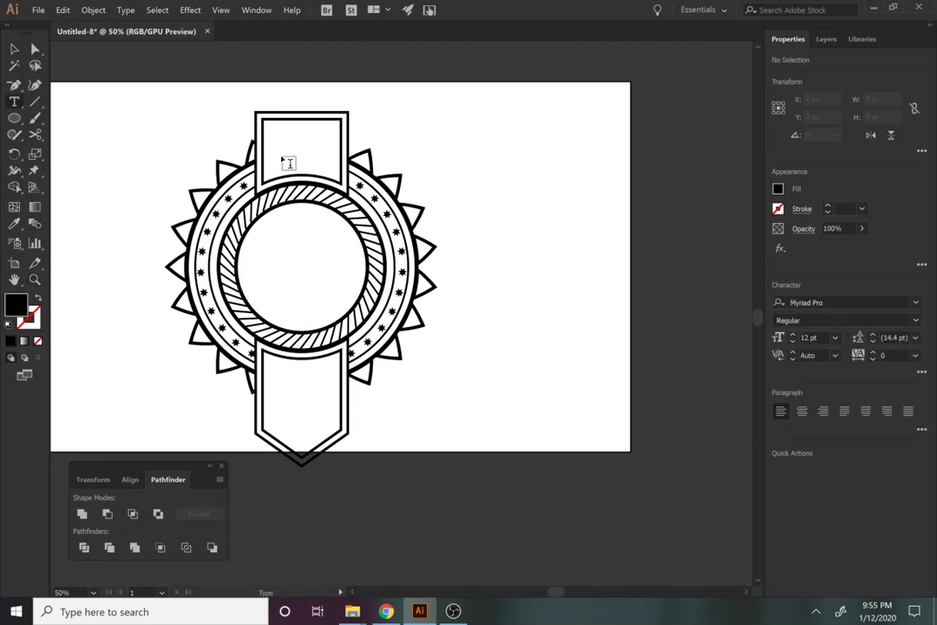
pyautogui.click(277, 134)
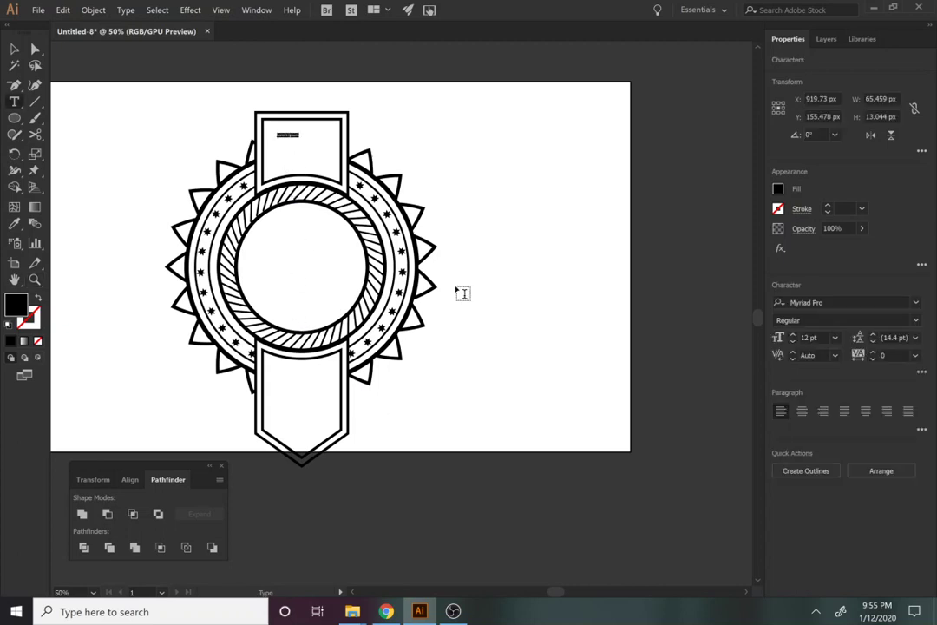
pyautogui.write('A')
pyautogui.press('BackSpace')
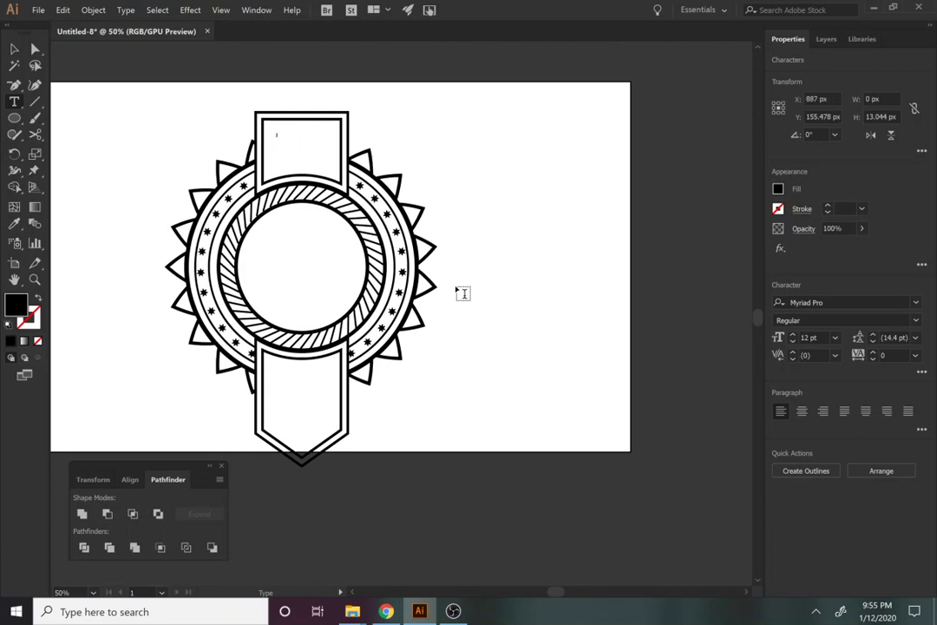
pyautogui.write('En')
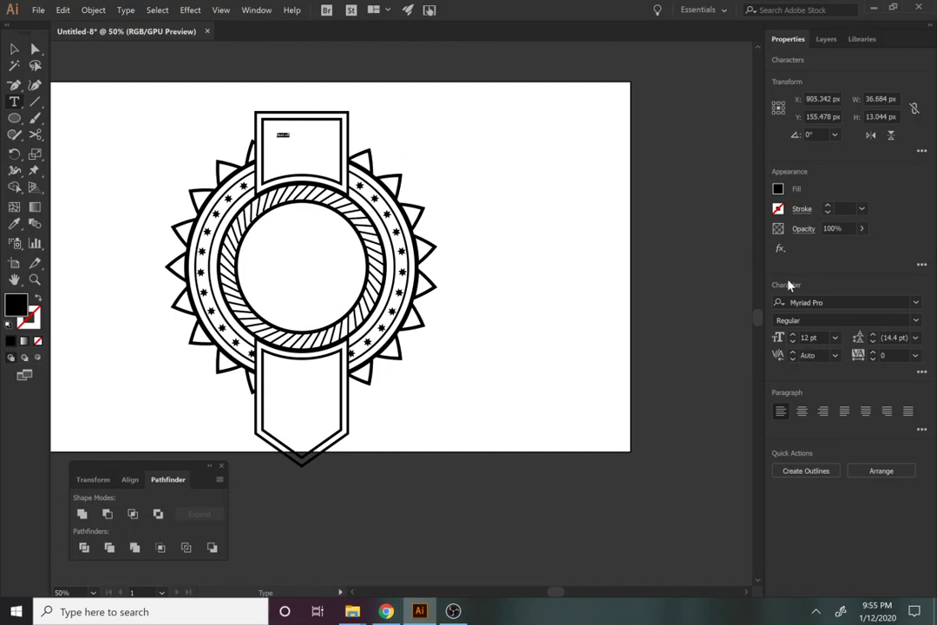
# Set the "Best of!" text size to 35 pt and move the text down toward the middle of the upper ribbon piece
pyautogui.click(792, 337)
pyautogui.click(792, 337)
pyautogui.click(792, 336)
pyautogui.click(792, 337)
pyautogui.click(792, 336)
pyautogui.click(792, 336)
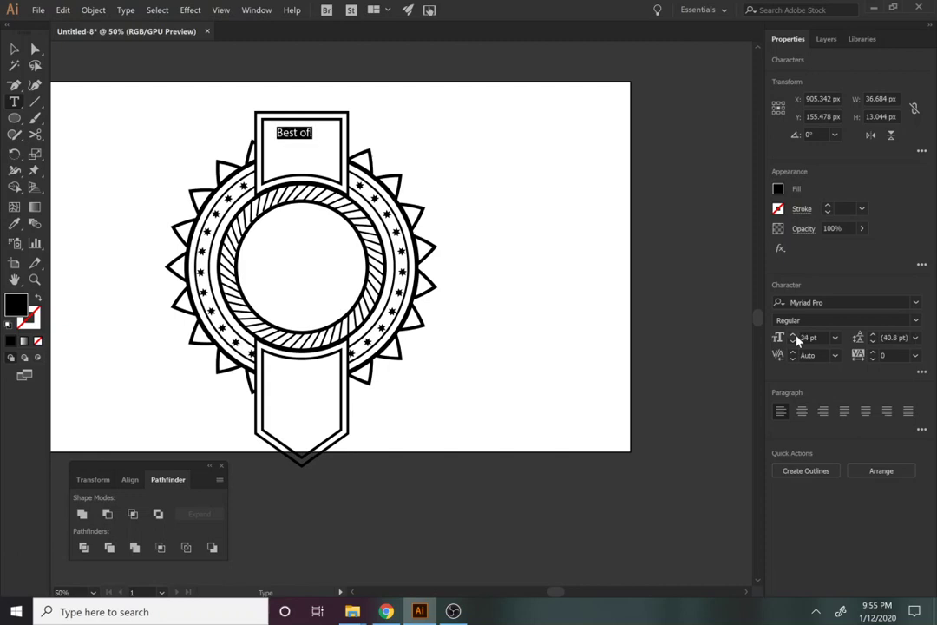
pyautogui.click(792, 336)
pyautogui.click(13, 49)
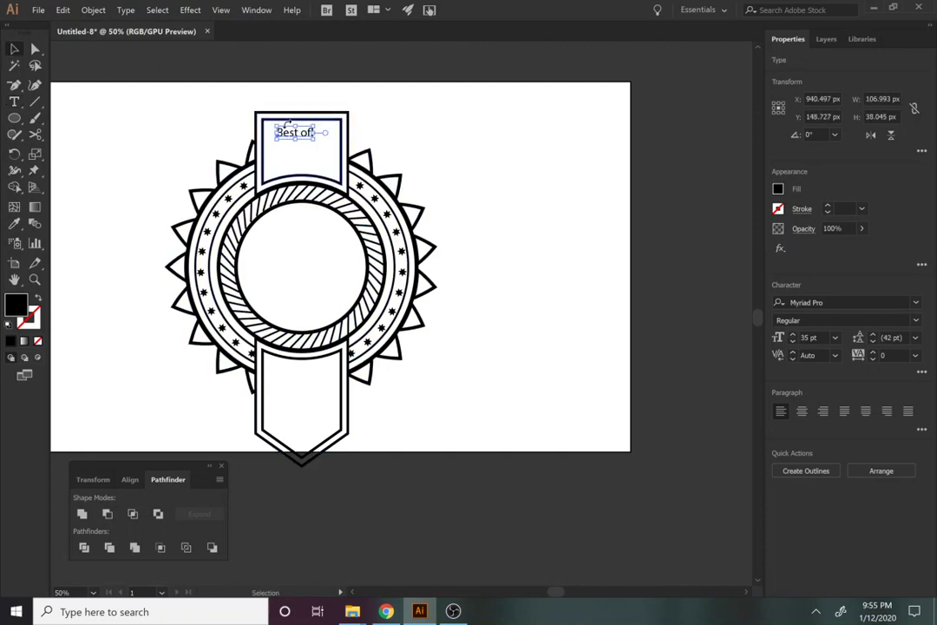
pyautogui.moveTo(294, 137); pyautogui.dragTo(296, 151)
# Change the font of the "Best of!" text to Bison Bold
pyautogui.doubleClick(296, 148)
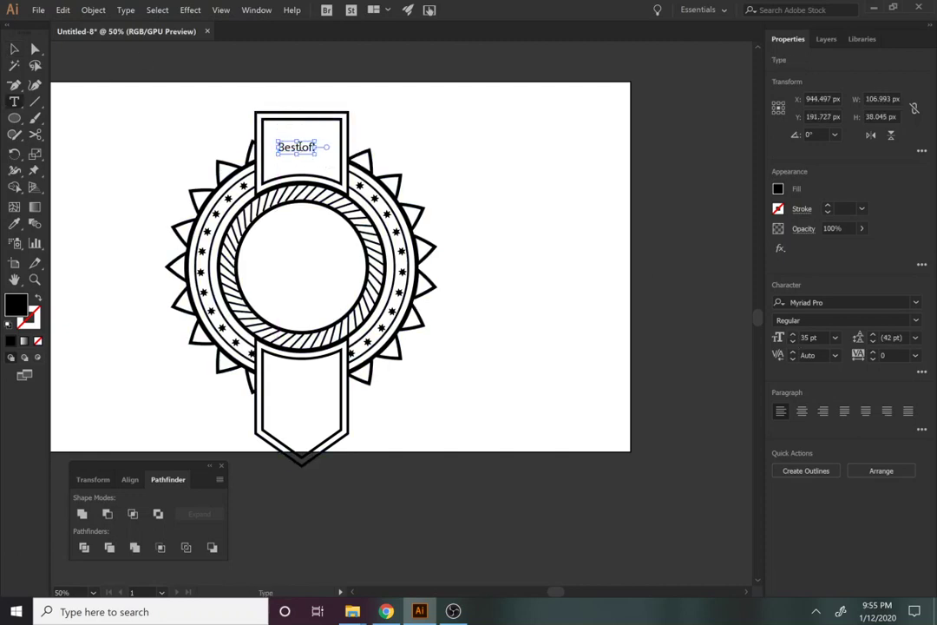
pyautogui.hotkey('ctrl', 'a')
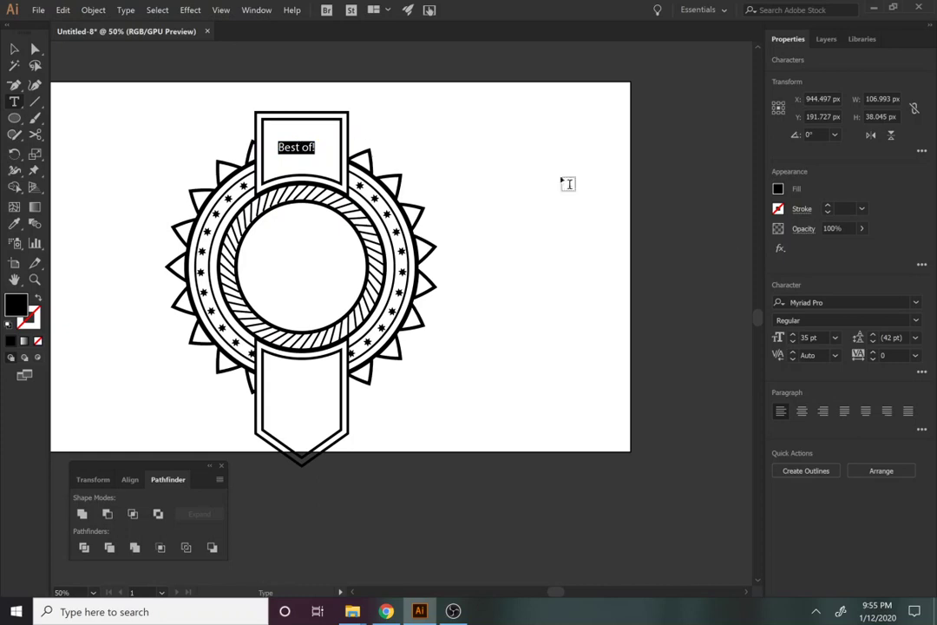
pyautogui.click(918, 302)
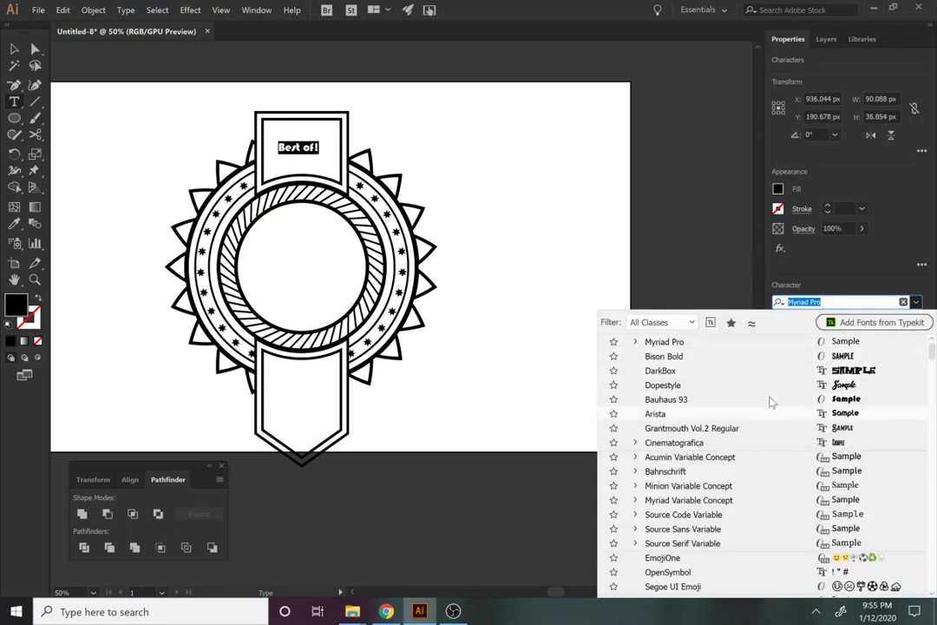
pyautogui.click(733, 357)
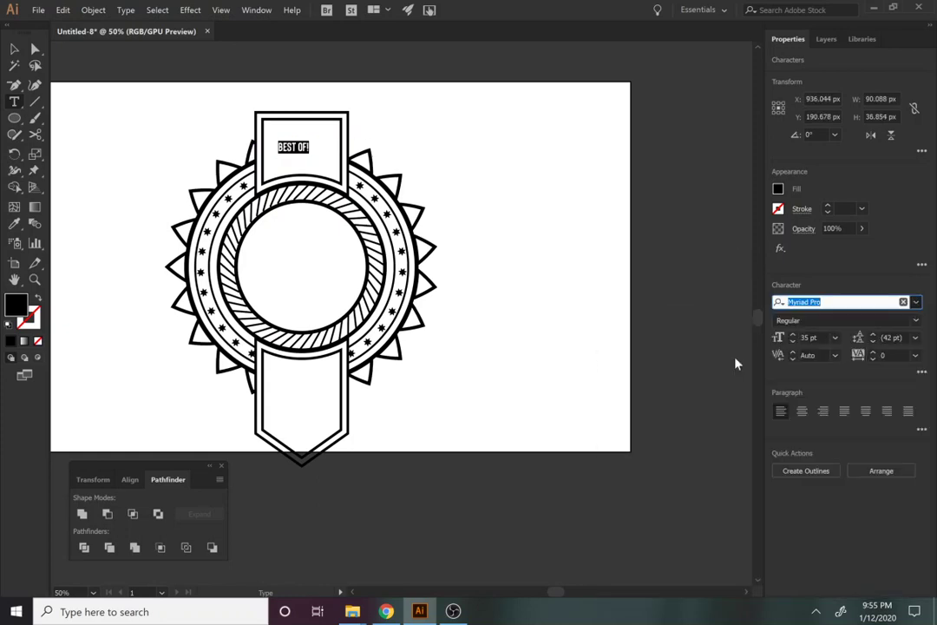
# Enlarge the upper ribbon text to about 71 pt, center it in the piece, and delete its exclamation mark
pyautogui.click(14, 50)
pyautogui.moveTo(310, 154); pyautogui.dragTo(328, 148)
pyautogui.doubleClick(330, 147)
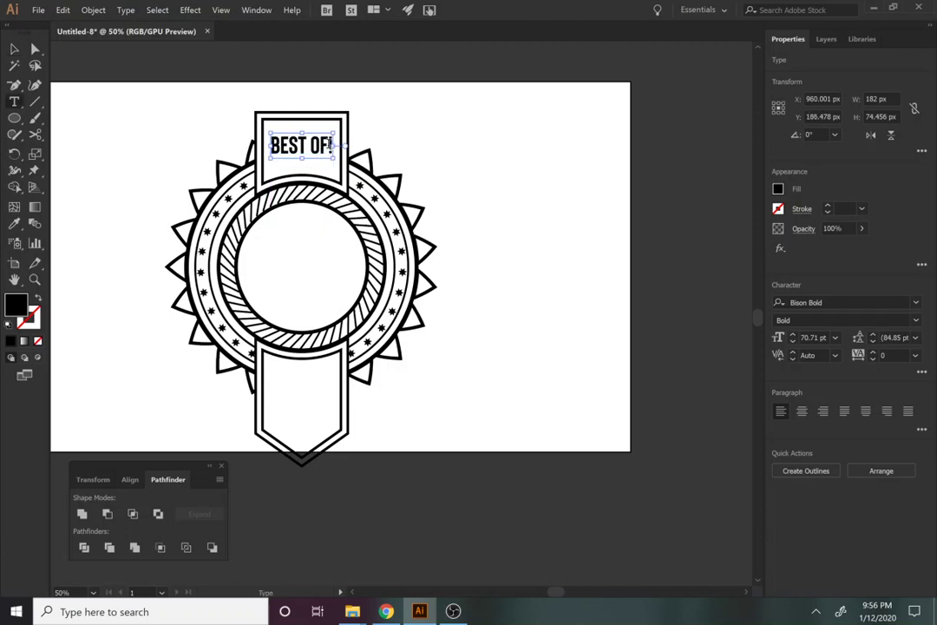
pyautogui.doubleClick(329, 145)
pyautogui.click(329, 145)
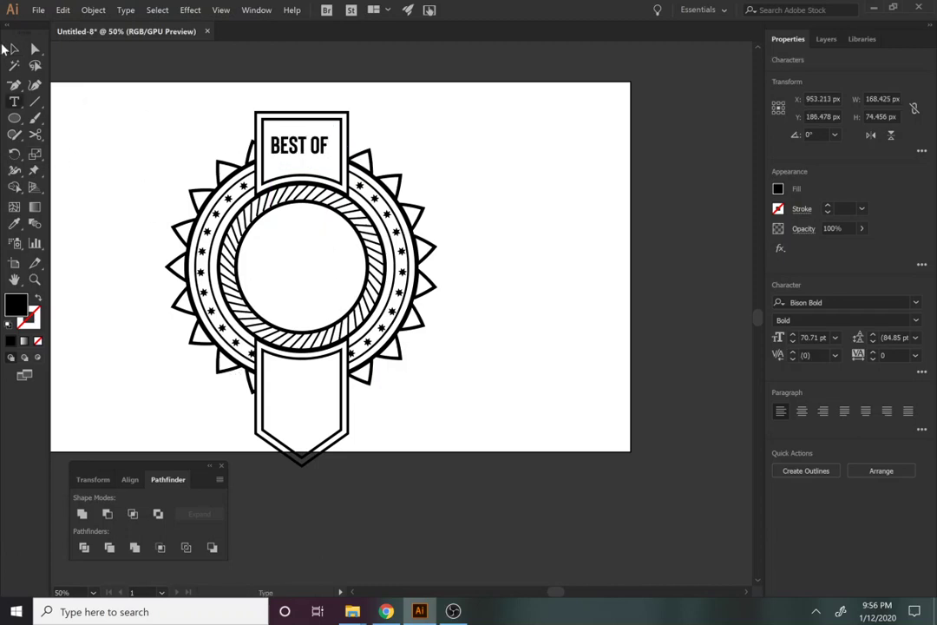
# Copy the "BEST OF" text straight down into the lower ribbon piece and change the copy to "SHOW"
pyautogui.click(12, 49)
pyautogui.moveTo(292, 150); pyautogui.dragTo(312, 414)
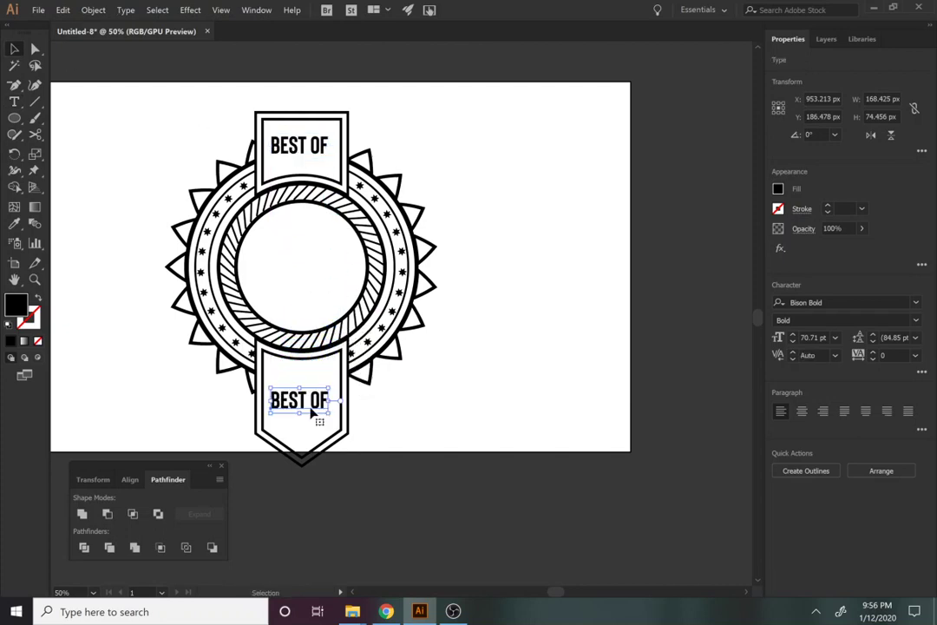
pyautogui.press('t')
pyautogui.write('SHOP')
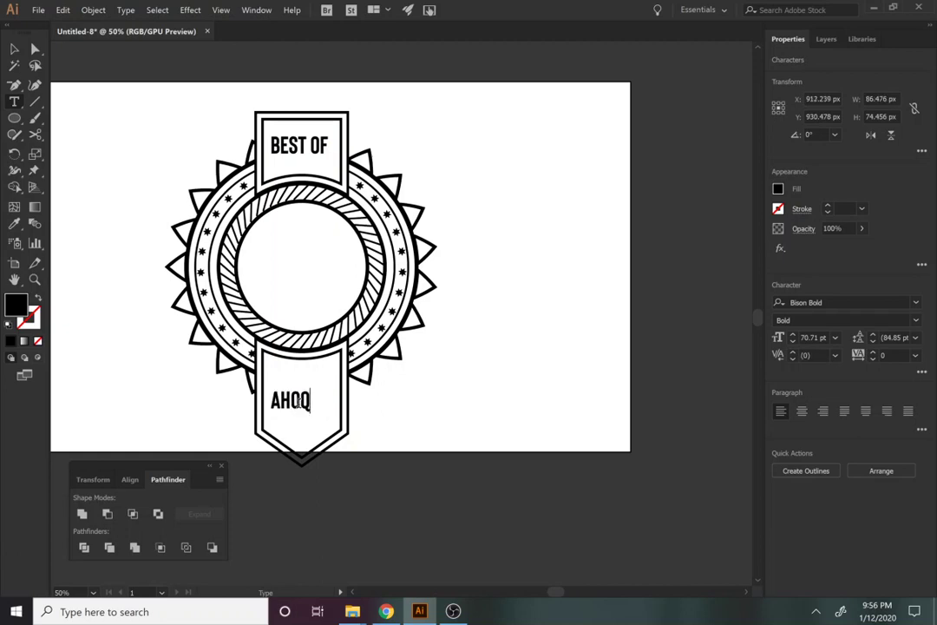
pyautogui.press('BackSpace')
pyautogui.press('BackSpace')
pyautogui.press('BackSpace')
pyautogui.press('BackSpace')
pyautogui.write('SHOP')
pyautogui.press('BackSpace')
pyautogui.write('W')
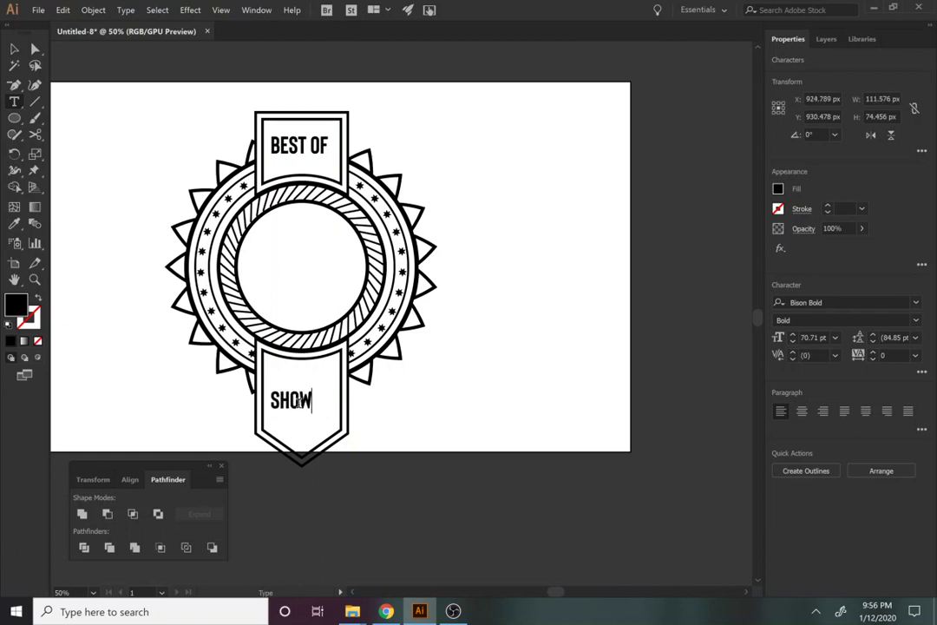
pyautogui.click(15, 52)
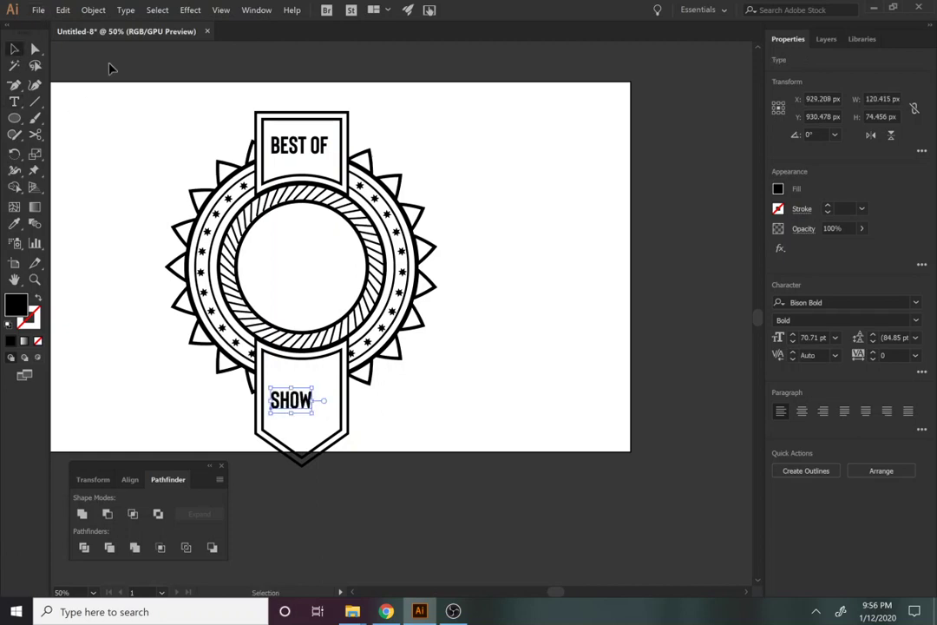
# Align both text objects and the badge artwork to a common horizontal center
pyautogui.click(299, 154)
pyautogui.moveTo(217, 113); pyautogui.dragTo(436, 521)
pyautogui.click(825, 305)
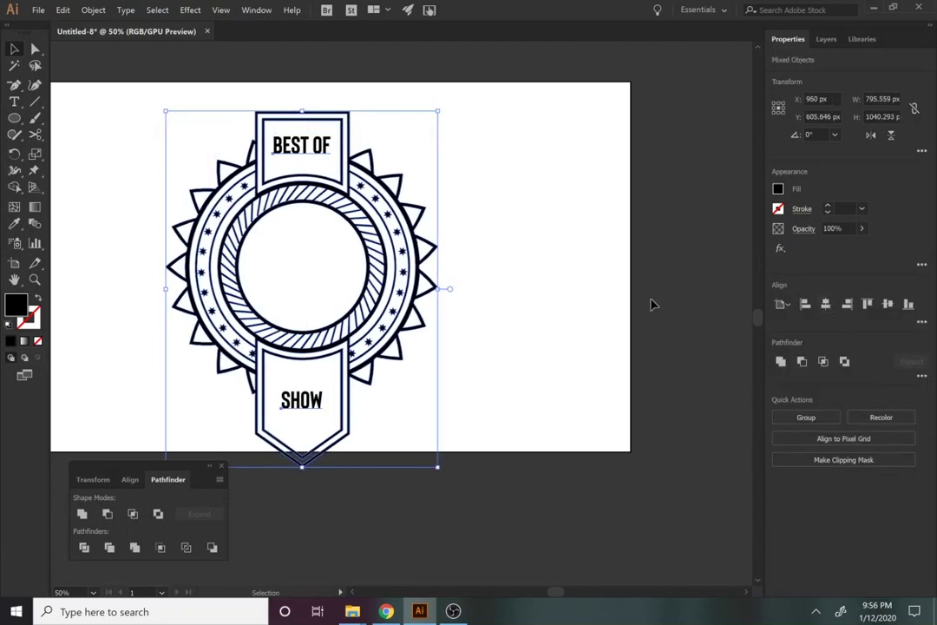
pyautogui.click(591, 310)
# Enlarge the "SHOW" text about its center to about 189 px wide and 117 px high
pyautogui.click(317, 401)
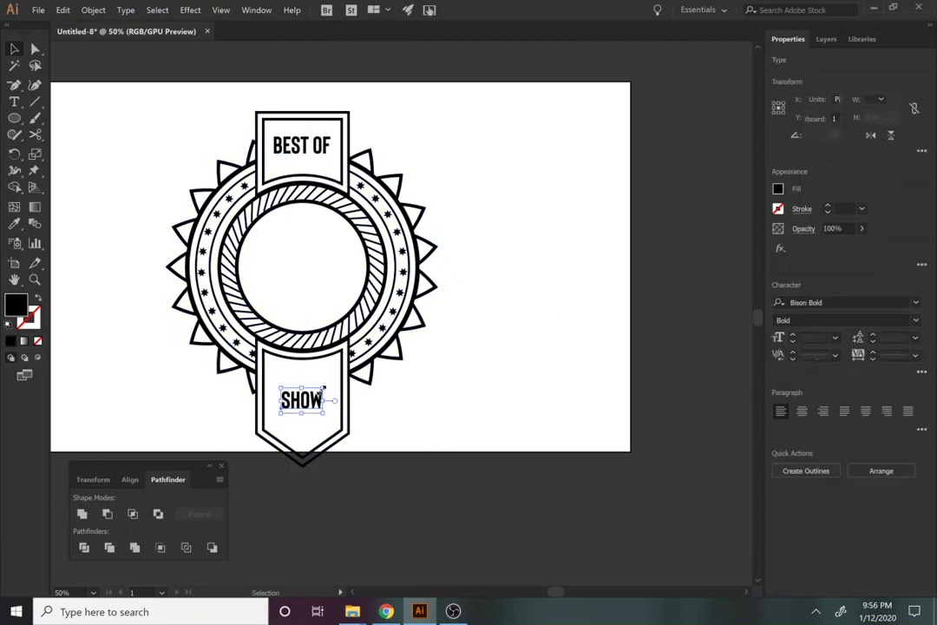
pyautogui.moveTo(322, 388); pyautogui.dragTo(340, 378)
pyautogui.hotkey('ctrl', 'z')
pyautogui.click(294, 149)
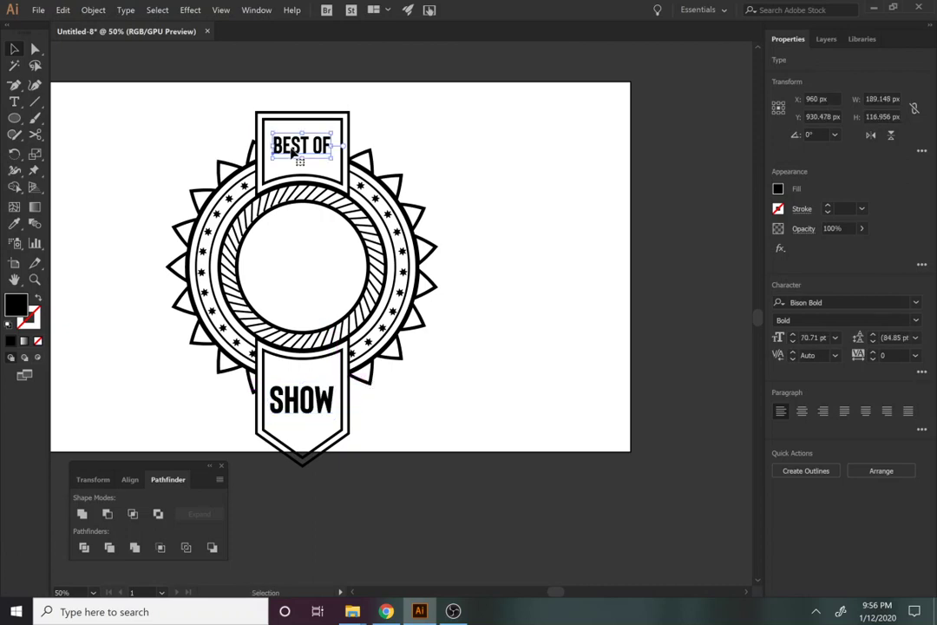
pyautogui.click(302, 267)
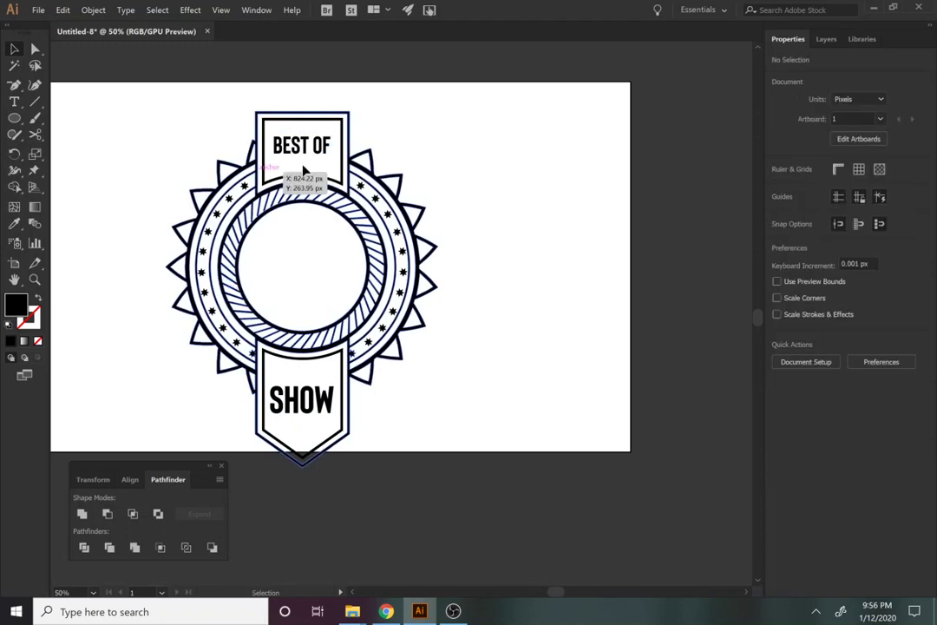
# Add a 5-point star with radii of 35.951 px and 17.9755 px inside the central circle
pyautogui.click(14, 119)
pyautogui.moveTo(13, 118); pyautogui.dragTo(77, 184)
pyautogui.click(300, 282)
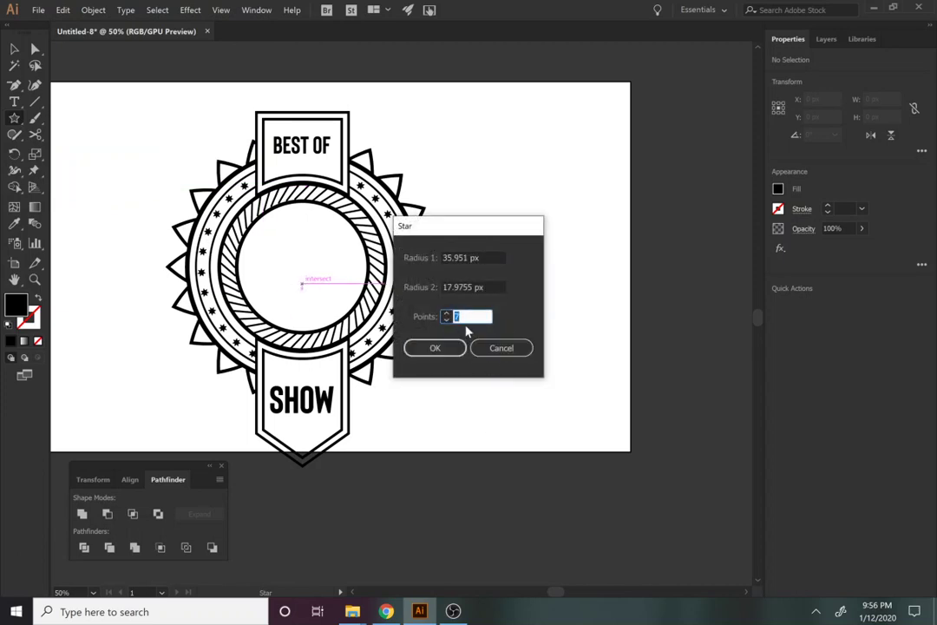
pyautogui.write('5')
pyautogui.click(445, 345)
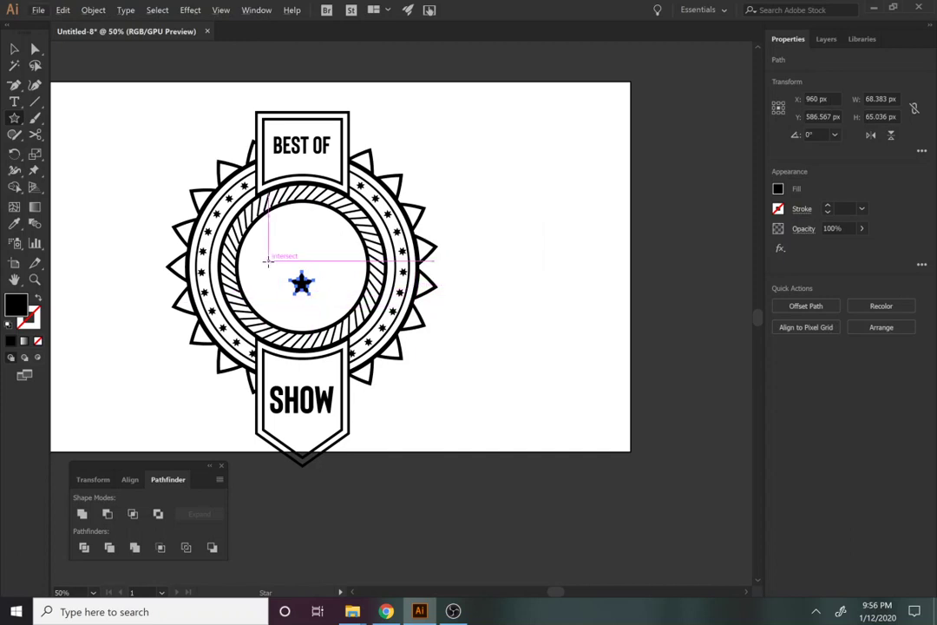
# Enlarge the star and place it in the middle of the central circle
pyautogui.press('v')
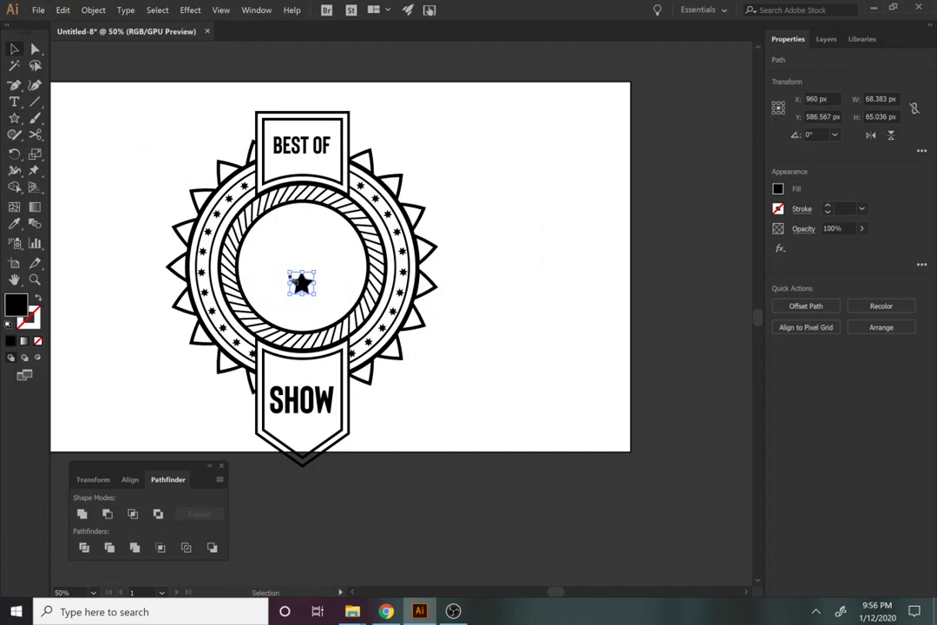
pyautogui.moveTo(318, 295); pyautogui.dragTo(338, 299)
# Try to vertically center all the badge artwork, lettering and star on the artboard, and undo that alignment
pyautogui.moveTo(464, 373); pyautogui.dragTo(130, 141)
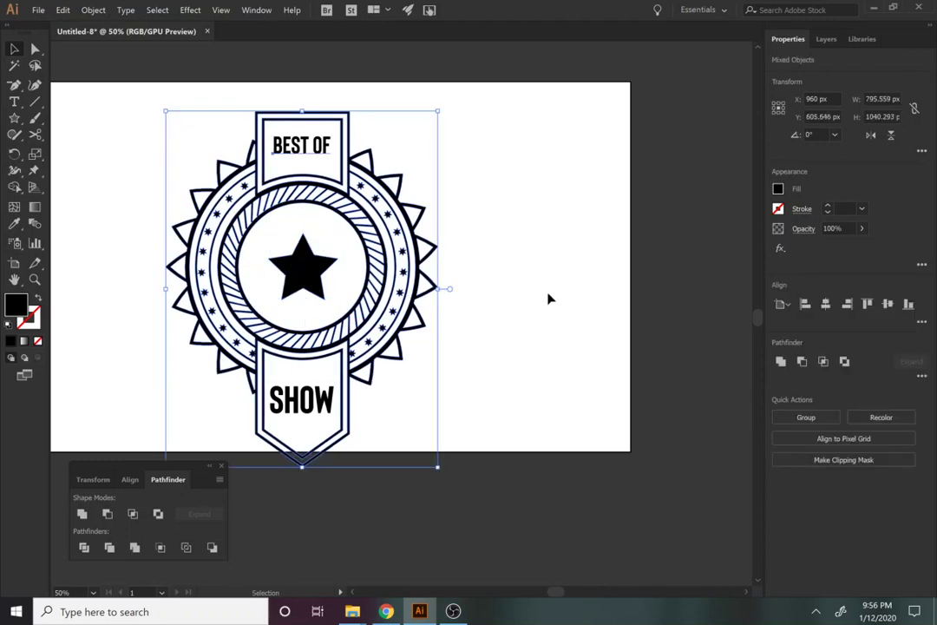
pyautogui.click(887, 303)
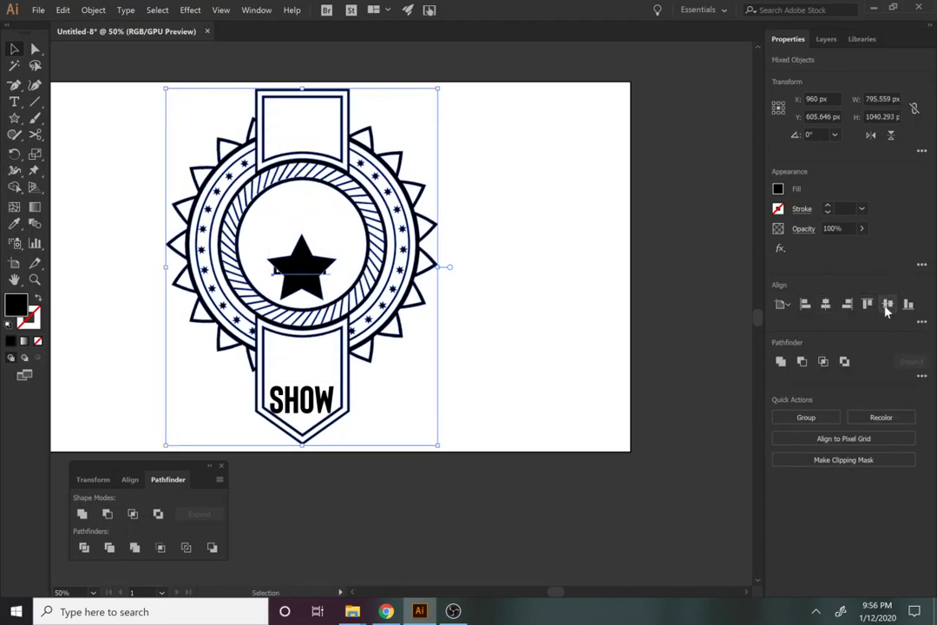
pyautogui.click(591, 328)
pyautogui.hotkey('ctrl', 'z')
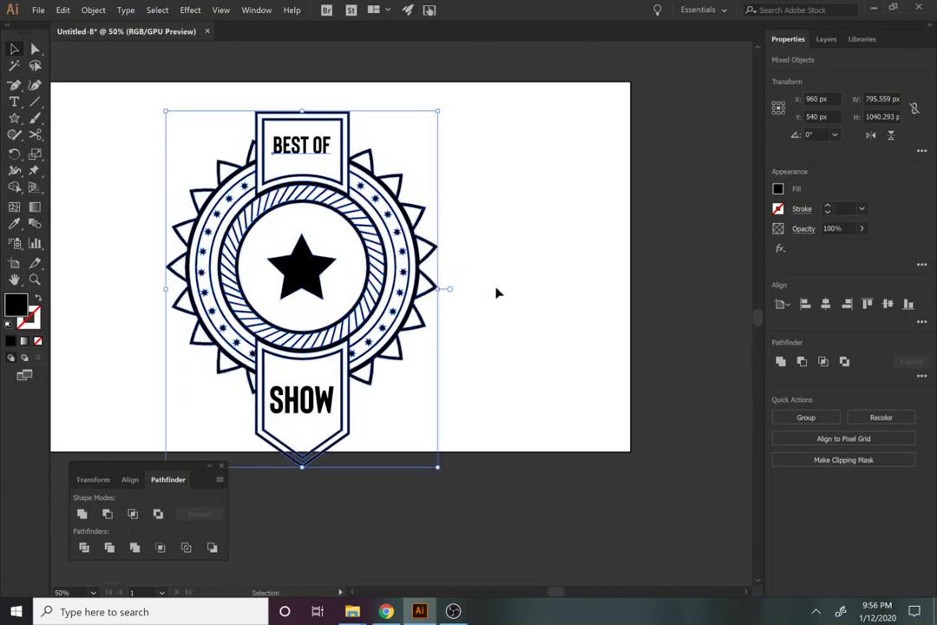
pyautogui.click(501, 287)
# Convert the "BEST OF" and "SHOW" text objects to outlines
pyautogui.click(285, 149)
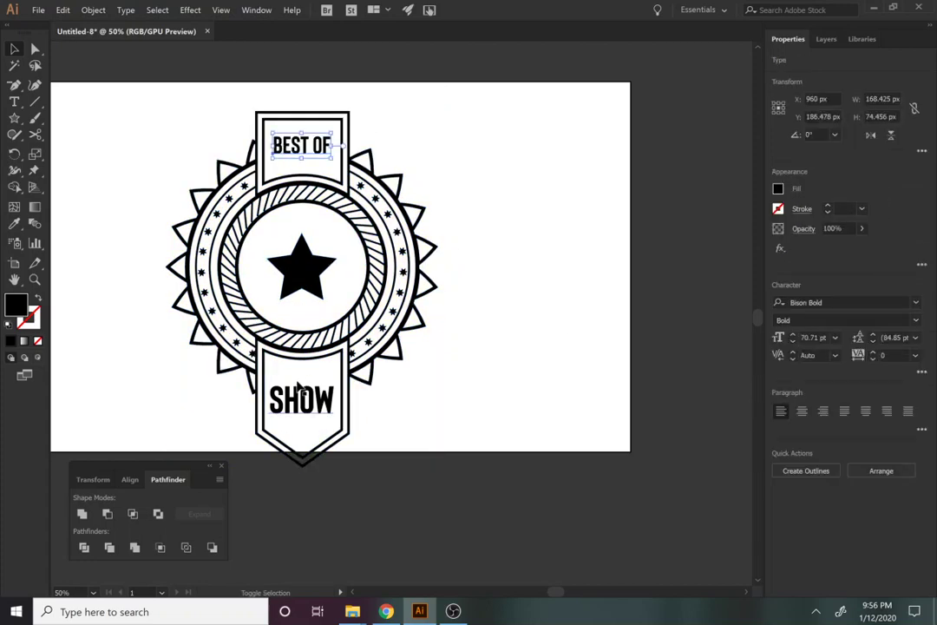
pyautogui.keyDown('shift'); pyautogui.click(304, 395); pyautogui.keyUp('shift')
pyautogui.click(93, 9)
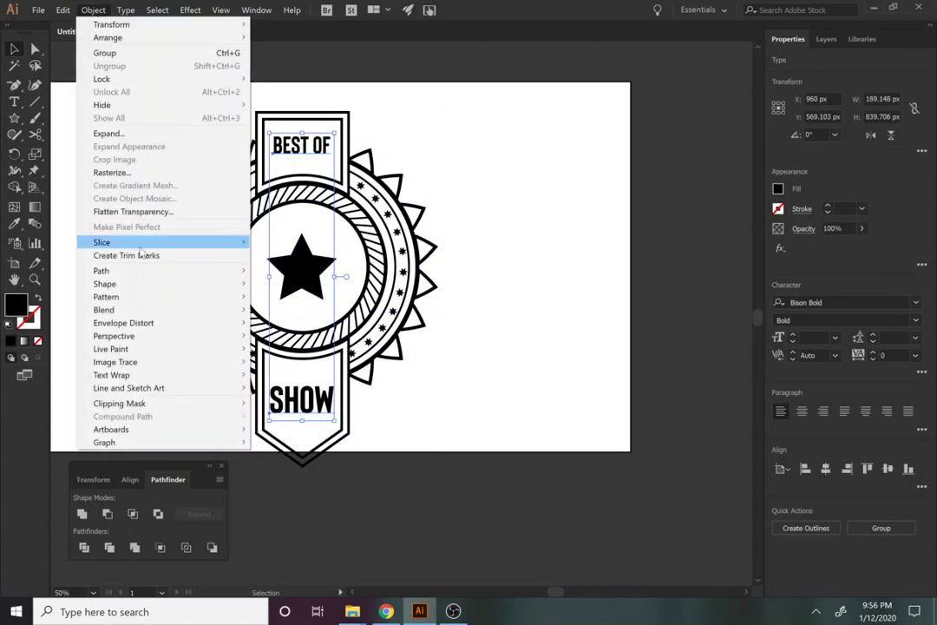
pyautogui.click(127, 9)
pyautogui.click(127, 9)
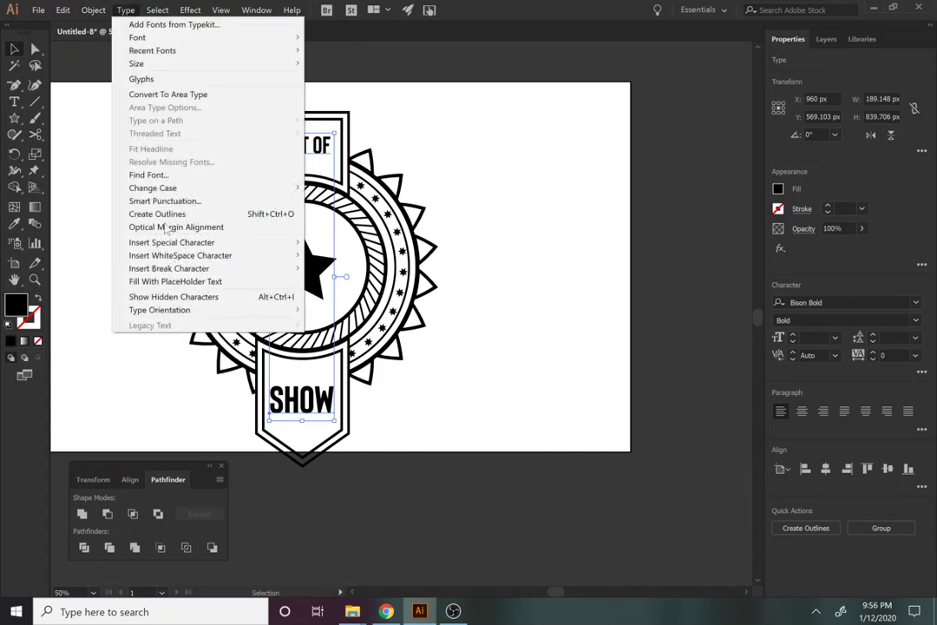
pyautogui.click(174, 214)
# Try to vertically center the star with the ring and ribbon artwork, undoing each attempt
pyautogui.moveTo(482, 405); pyautogui.dragTo(191, 93)
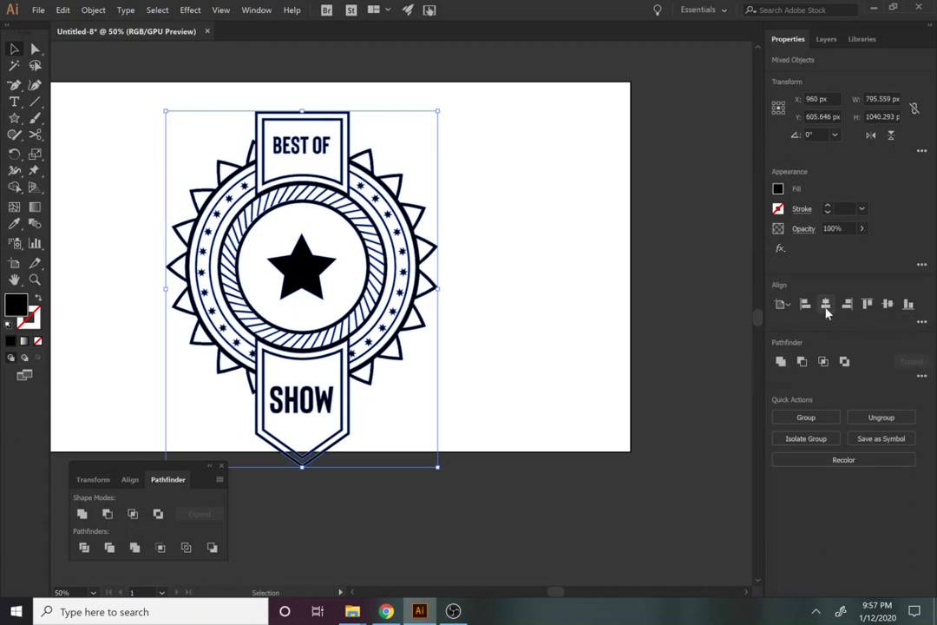
pyautogui.click(525, 308)
pyautogui.click(308, 265)
pyautogui.moveTo(483, 313); pyautogui.dragTo(131, 265)
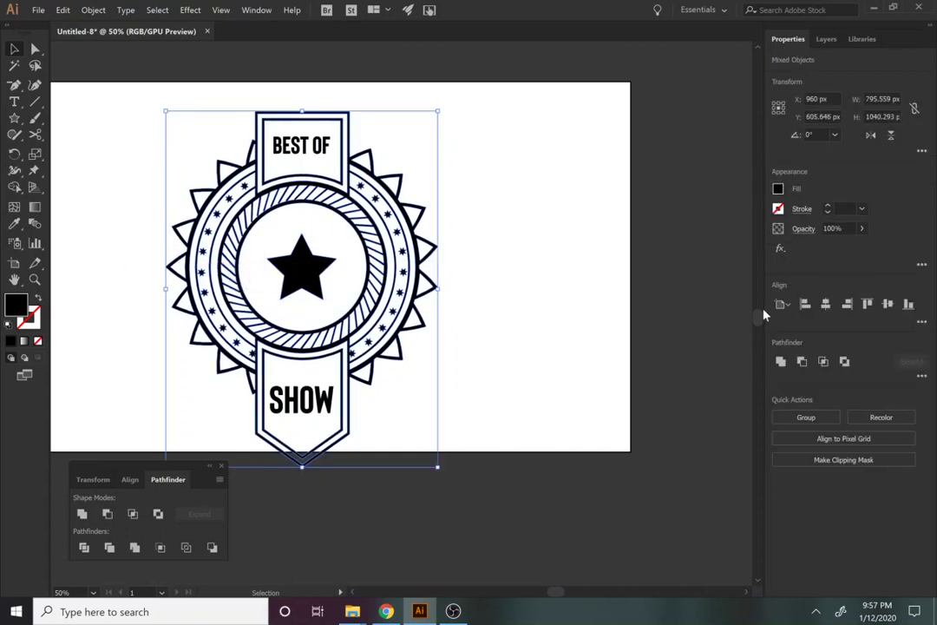
pyautogui.click(888, 308)
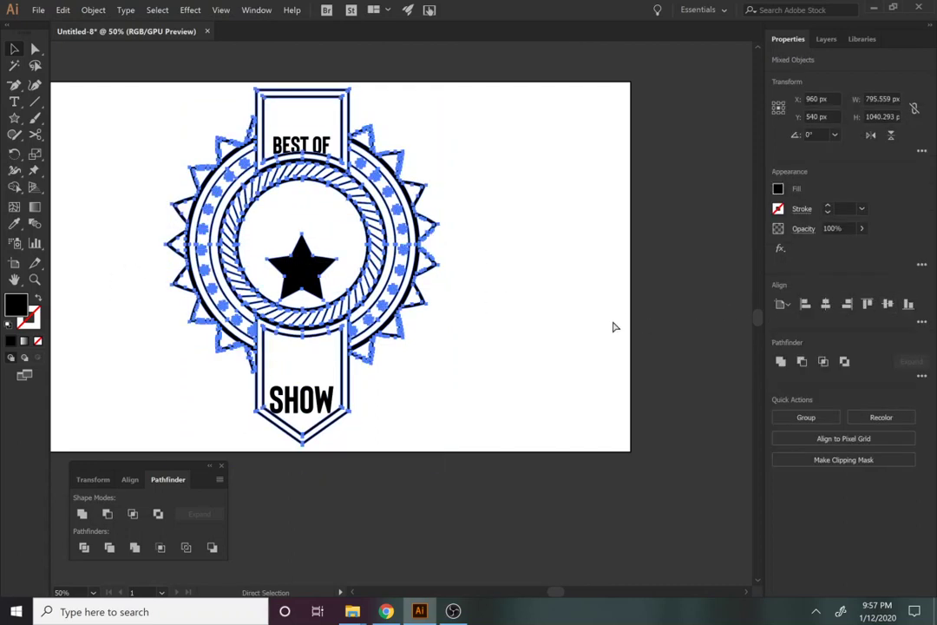
pyautogui.hotkey('ctrl', 'z')
pyautogui.click(506, 310)
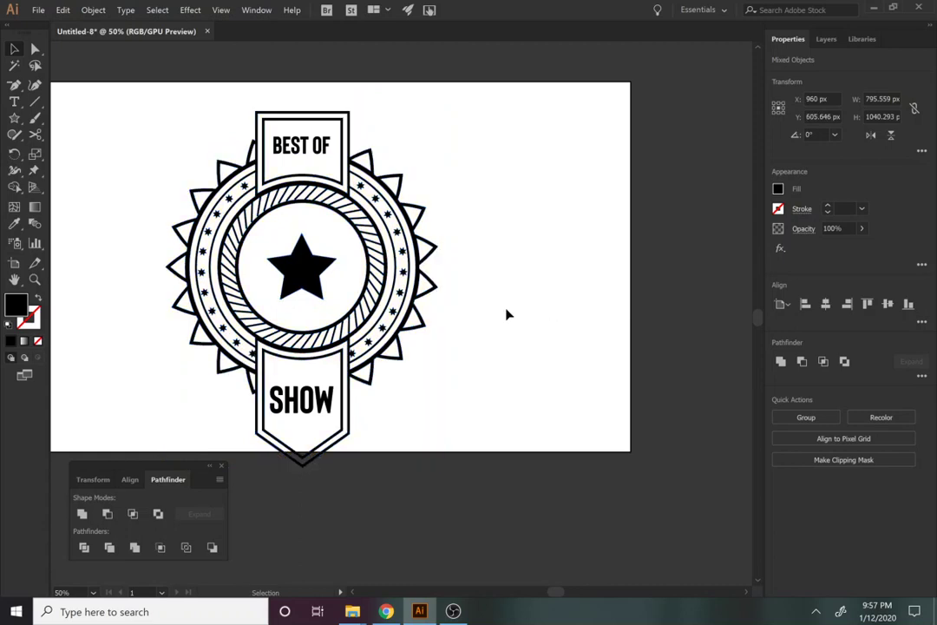
pyautogui.click(303, 268)
pyautogui.moveTo(494, 288); pyautogui.dragTo(79, 236)
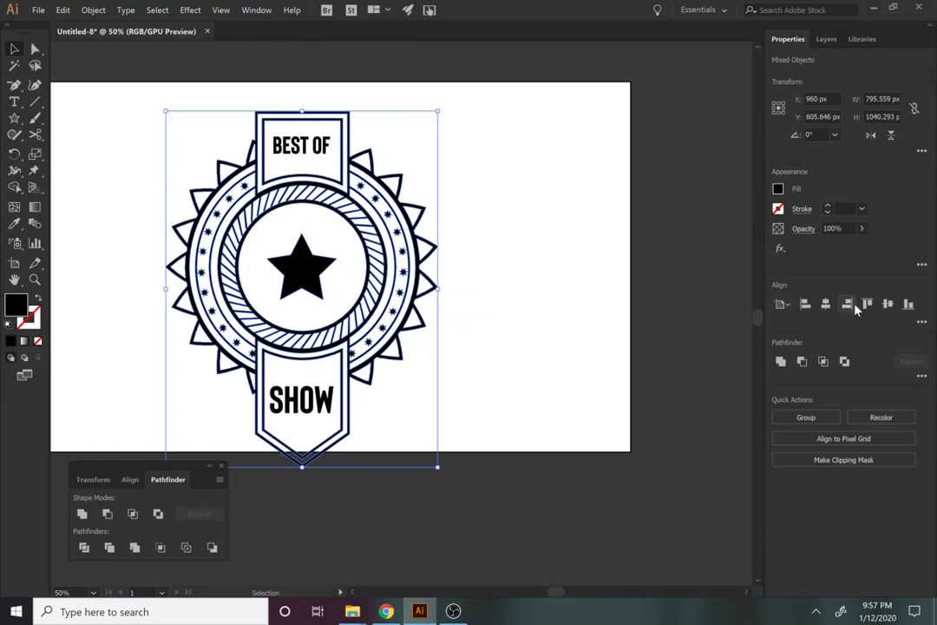
pyautogui.click(887, 306)
pyautogui.click(544, 295)
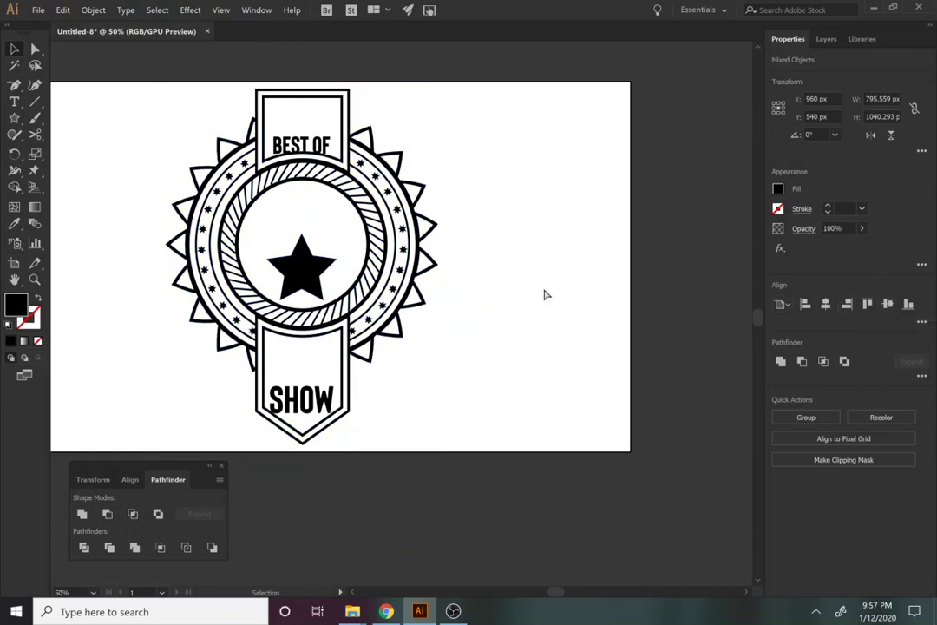
pyautogui.hotkey('ctrl', 'z')
pyautogui.hotkey('ctrl', 'z')
# Unite the ribbon, rings, outlined lettering and star into one badge with the Pathfinder
pyautogui.click(554, 384)
pyautogui.scroll(3, 347, 288)
pyautogui.moveTo(533, 554); pyautogui.dragTo(143, 163)
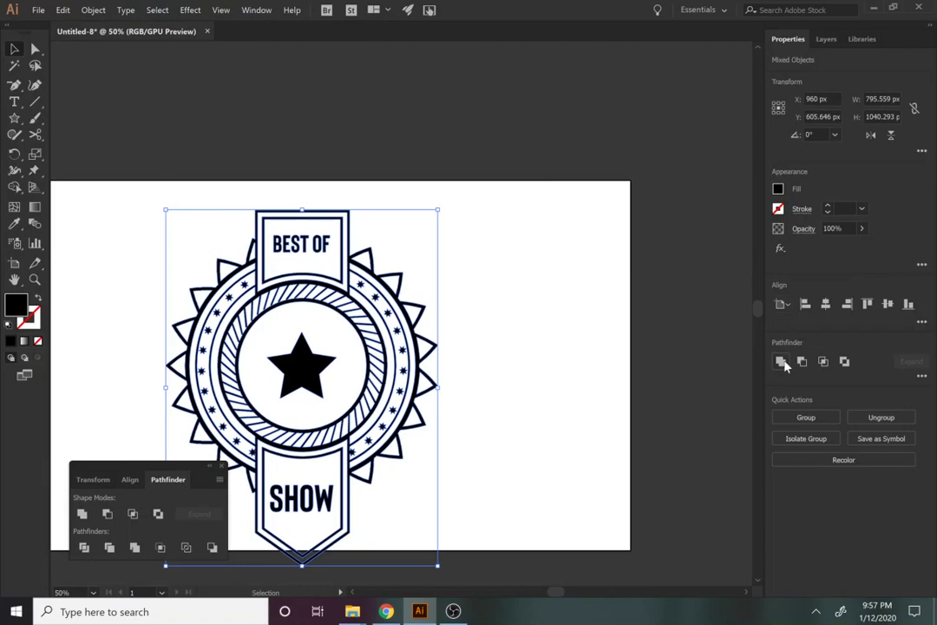
pyautogui.click(783, 363)
pyautogui.click(595, 435)
# Scale the united badge down proportionally and position it in the left part of the artboard
pyautogui.moveTo(404, 429); pyautogui.dragTo(280, 410)
pyautogui.moveTo(311, 202); pyautogui.dragTo(275, 265)
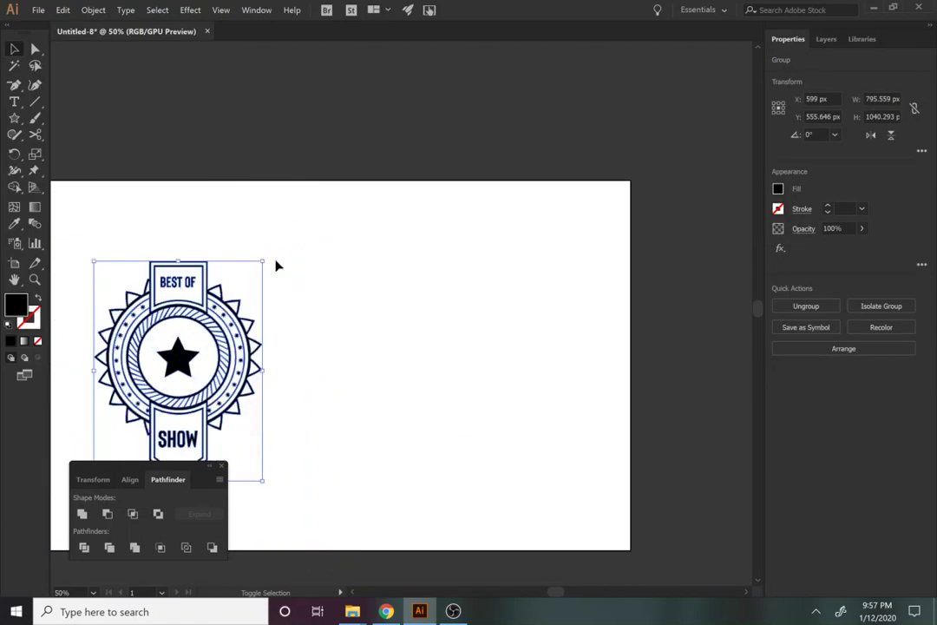
pyautogui.moveTo(314, 372); pyautogui.dragTo(345, 280)
pyautogui.moveTo(258, 325); pyautogui.dragTo(196, 314)
pyautogui.moveTo(236, 369); pyautogui.dragTo(249, 383)
pyautogui.click(366, 135)
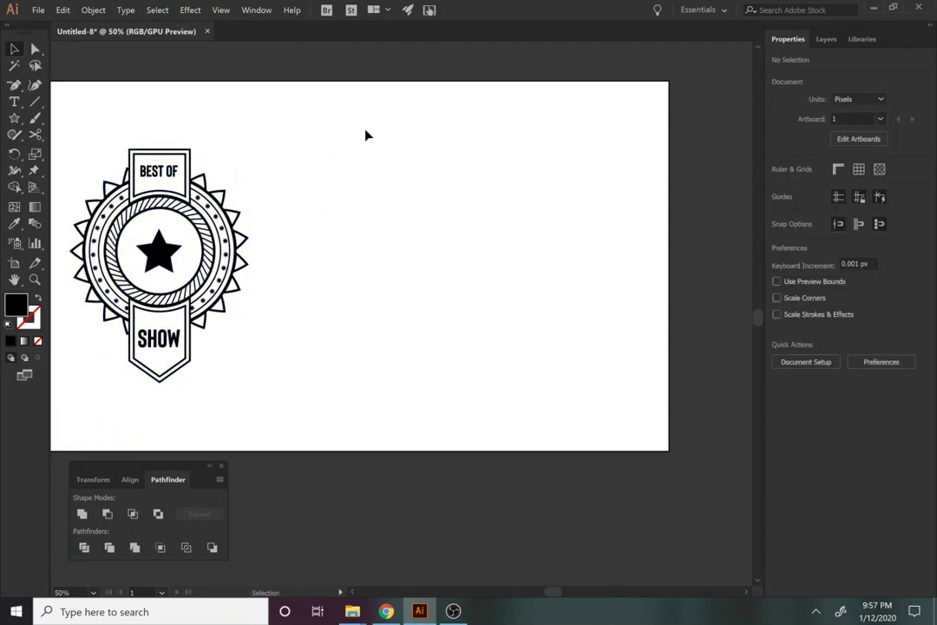
# Draw a black ellipse 866 px wide and 970 px high on the artboard's right half
pyautogui.press('l')
pyautogui.moveTo(345, 110); pyautogui.dragTo(640, 441)
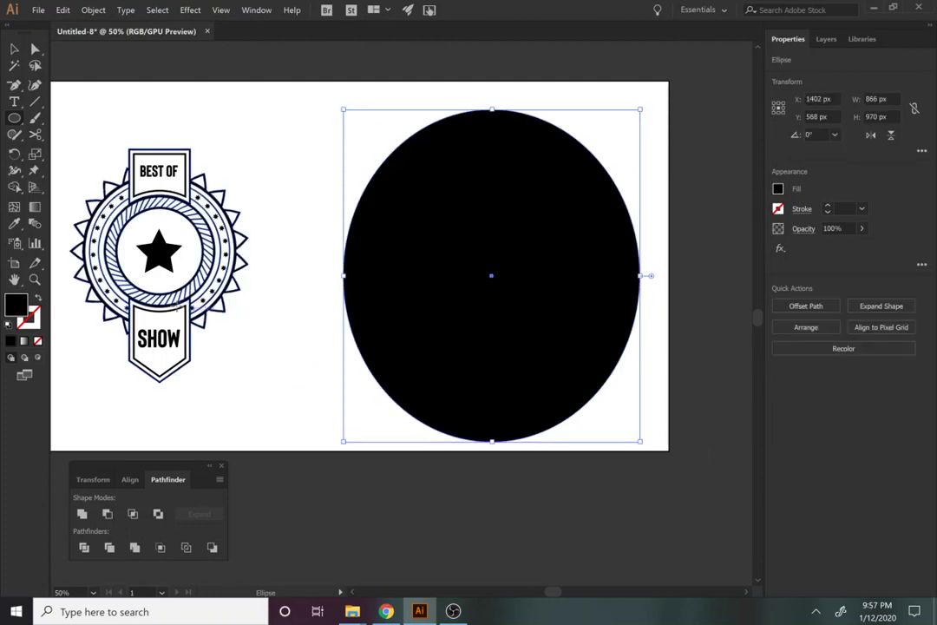
pyautogui.click(223, 317)
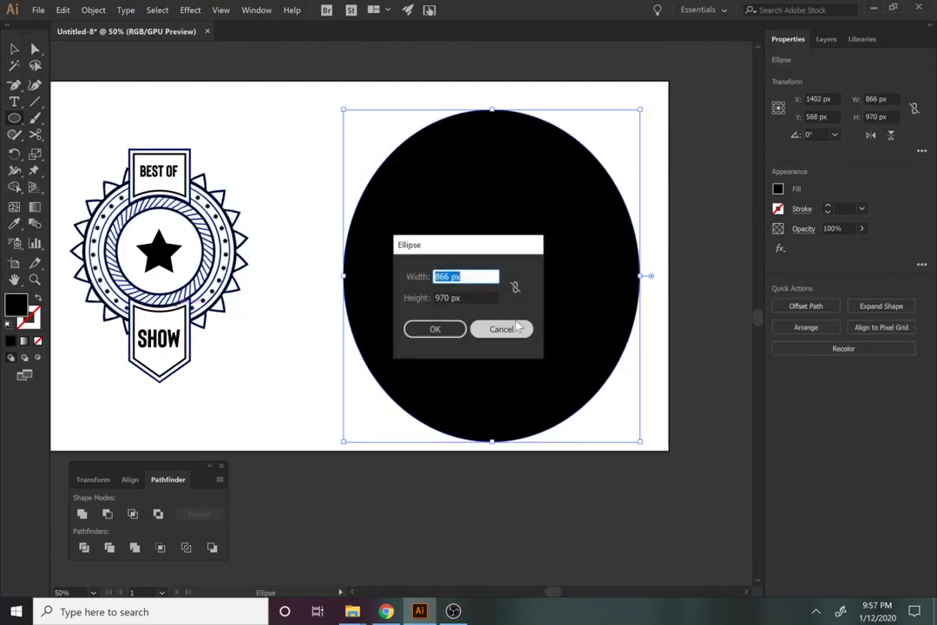
pyautogui.click(501, 329)
# Copy the badge onto the black ellipse and center the two horizontally and vertically, using Align to Selection
pyautogui.press('v')
pyautogui.moveTo(186, 304); pyautogui.dragTo(503, 335)
pyautogui.moveTo(621, 515); pyautogui.dragTo(391, 132)
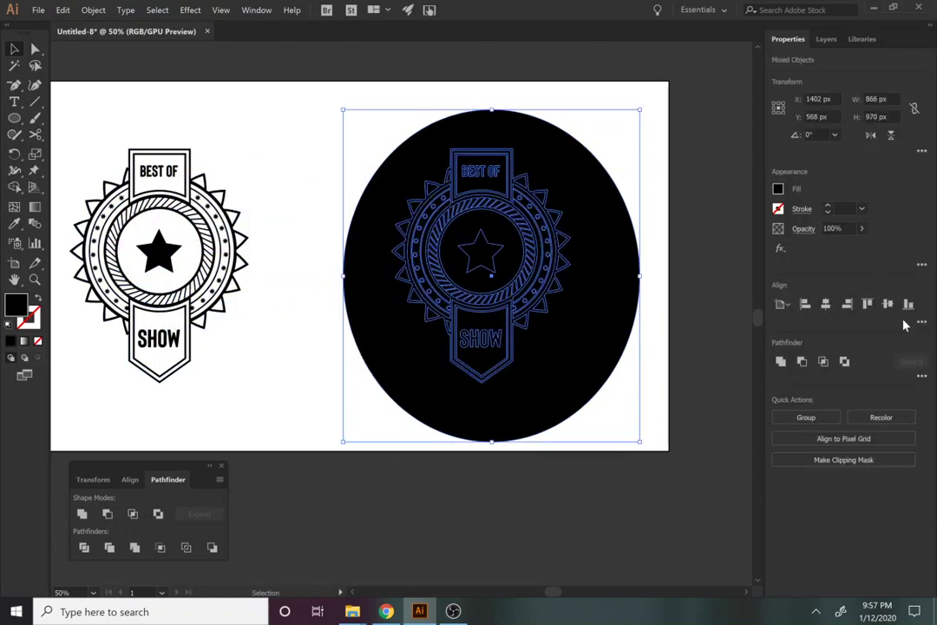
pyautogui.click(786, 308)
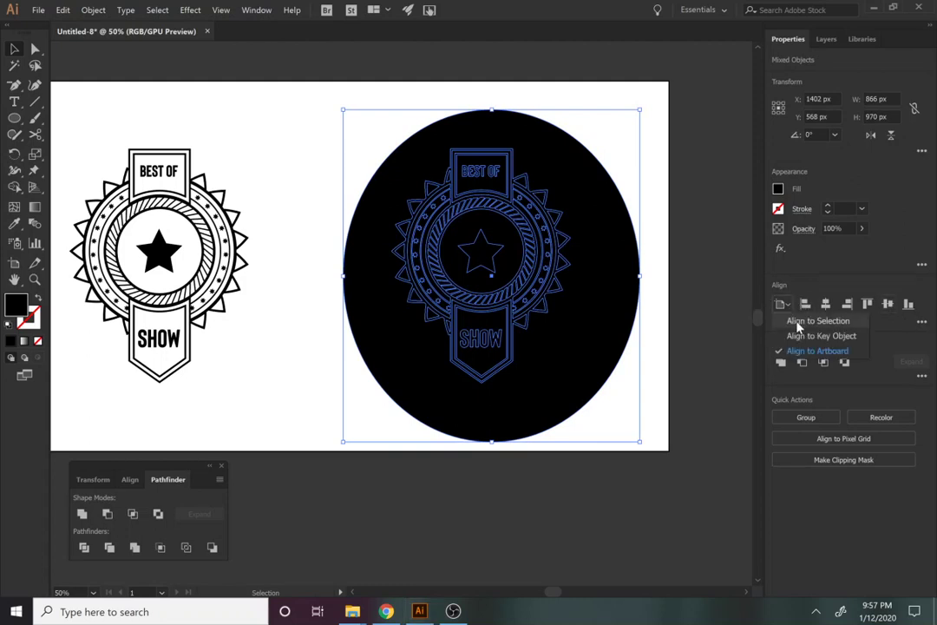
pyautogui.click(798, 321)
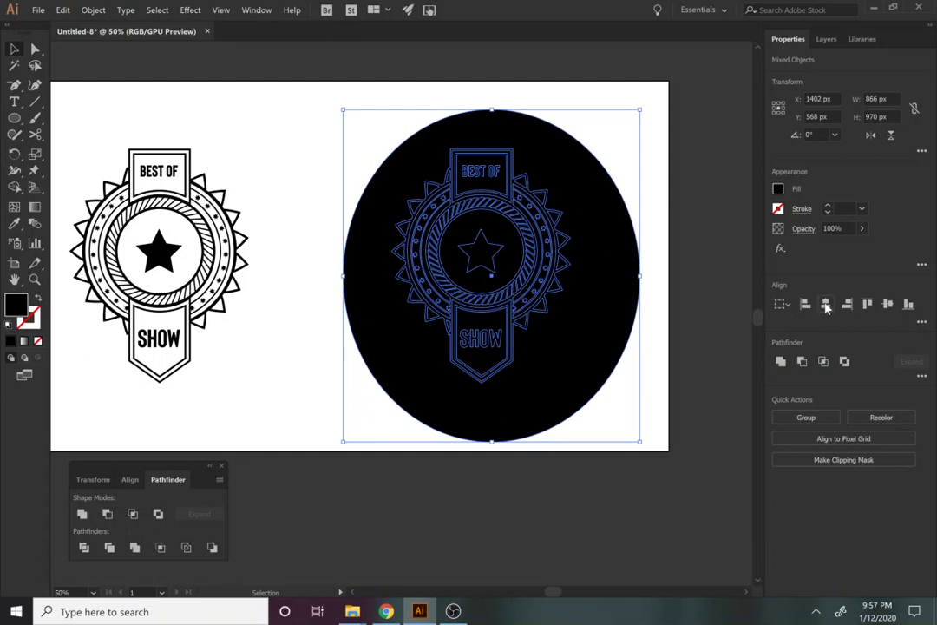
pyautogui.click(825, 305)
pyautogui.click(888, 304)
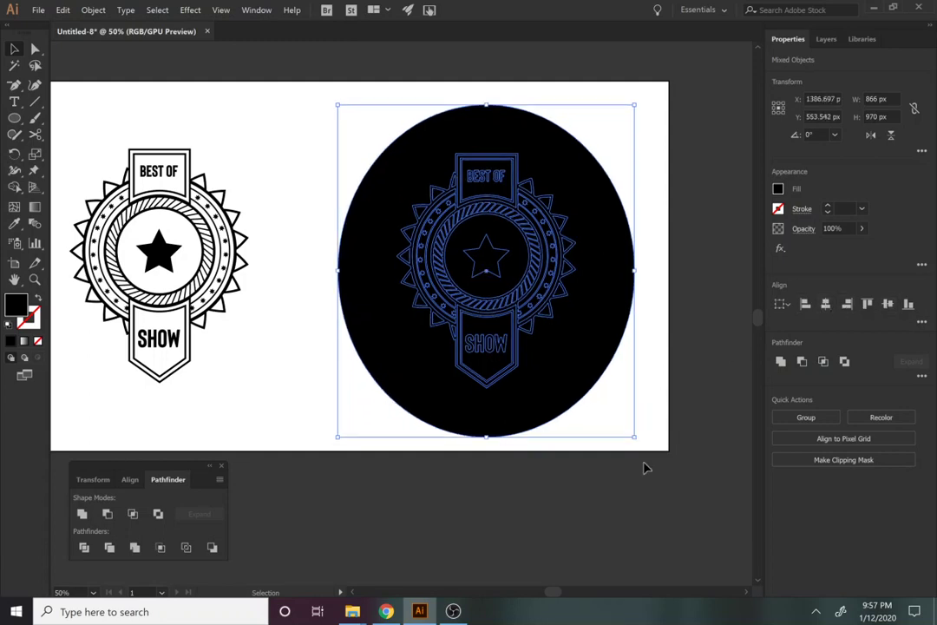
# Exclude the overlap of the badge copy and the ellipse to knock the badge out of the black shape
pyautogui.click(844, 361)
pyautogui.click(576, 538)
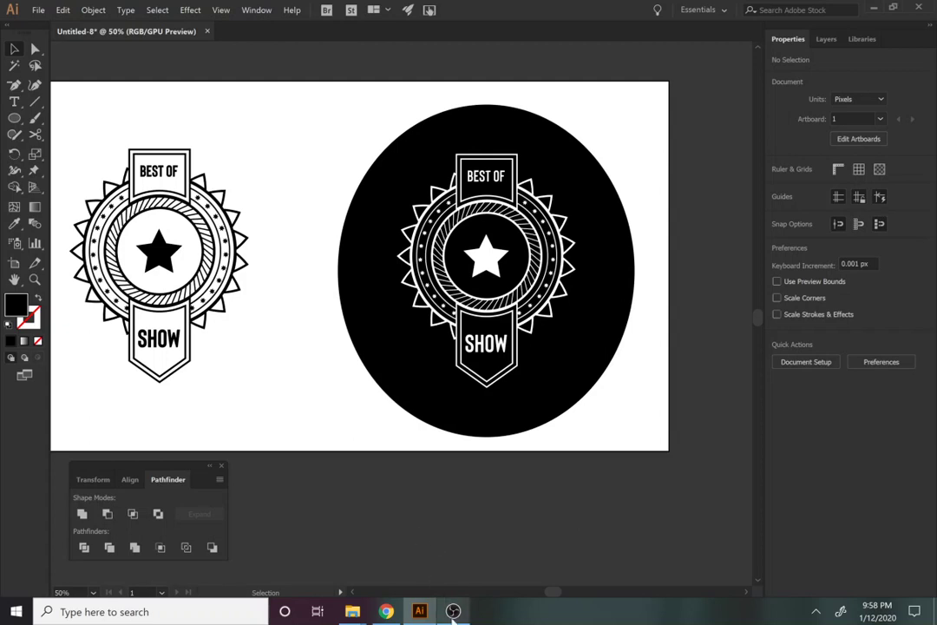
pyautogui.moveTo(452, 617)
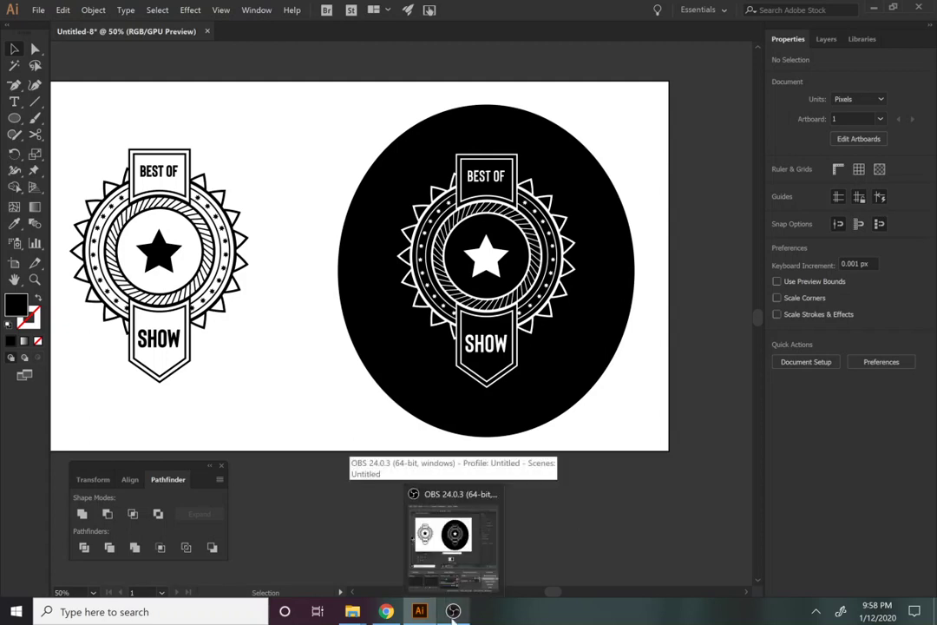
pyautogui.click(452, 612)
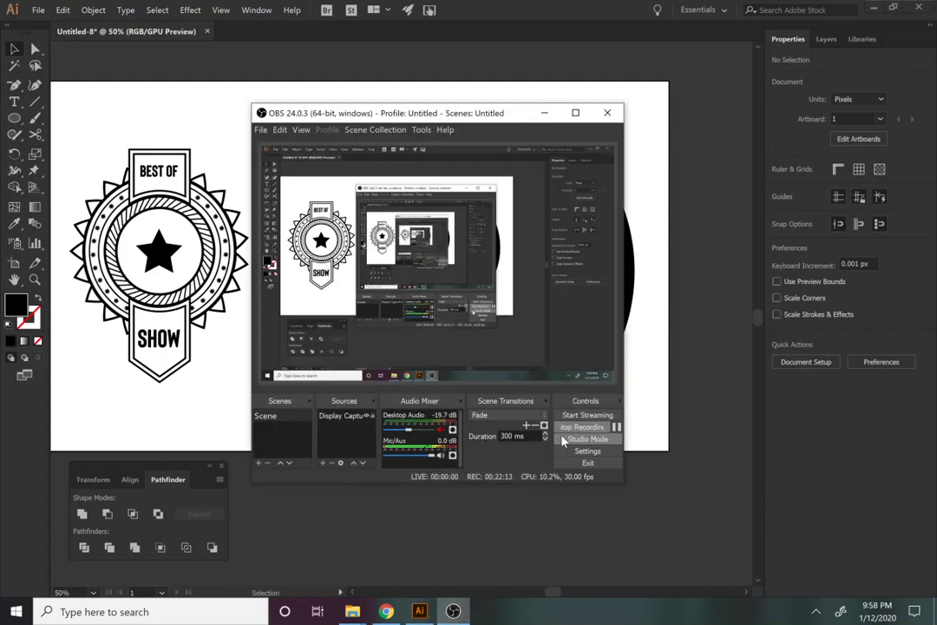